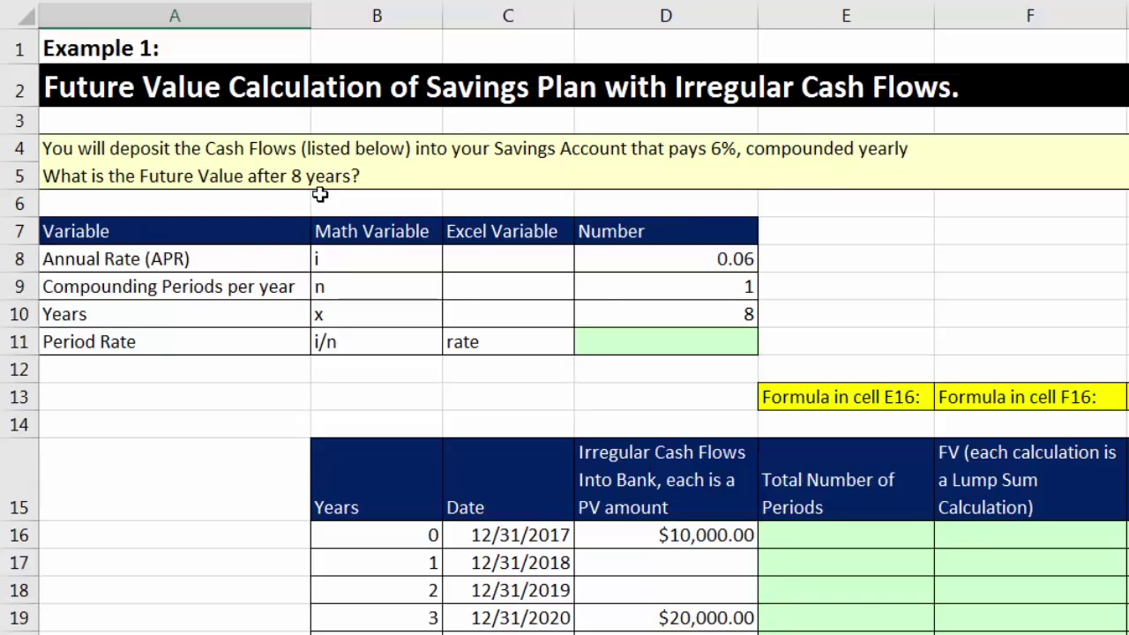
- Calculate the period rate in D11 by dividing the annual rate by the compounding periods per year, using =D8/D9
left_click(673, 259)
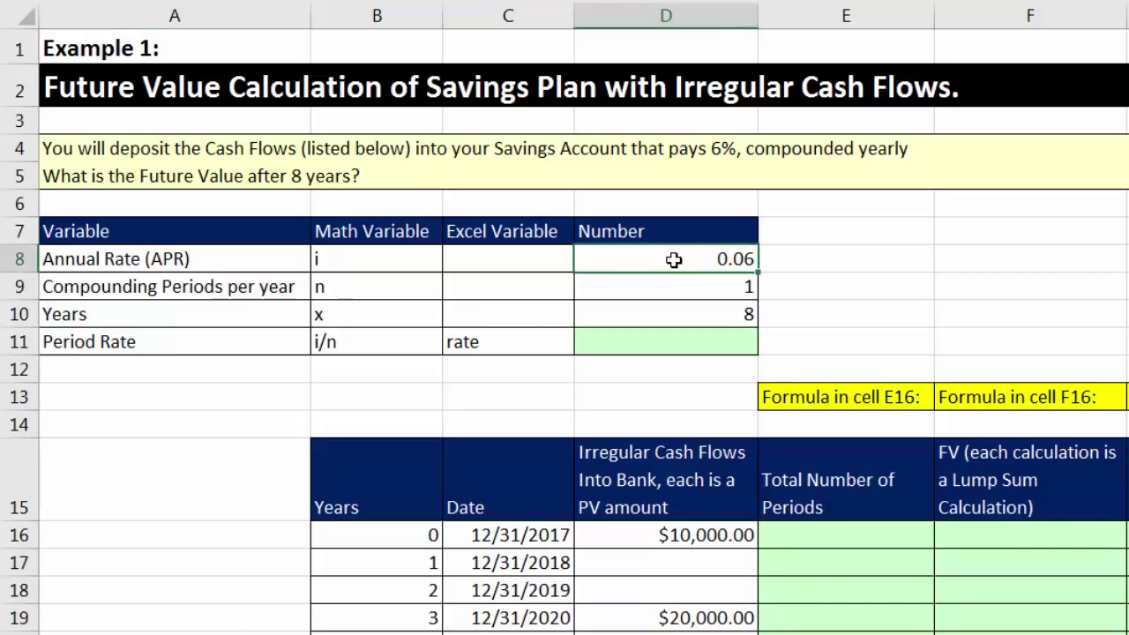
left_click(676, 293)
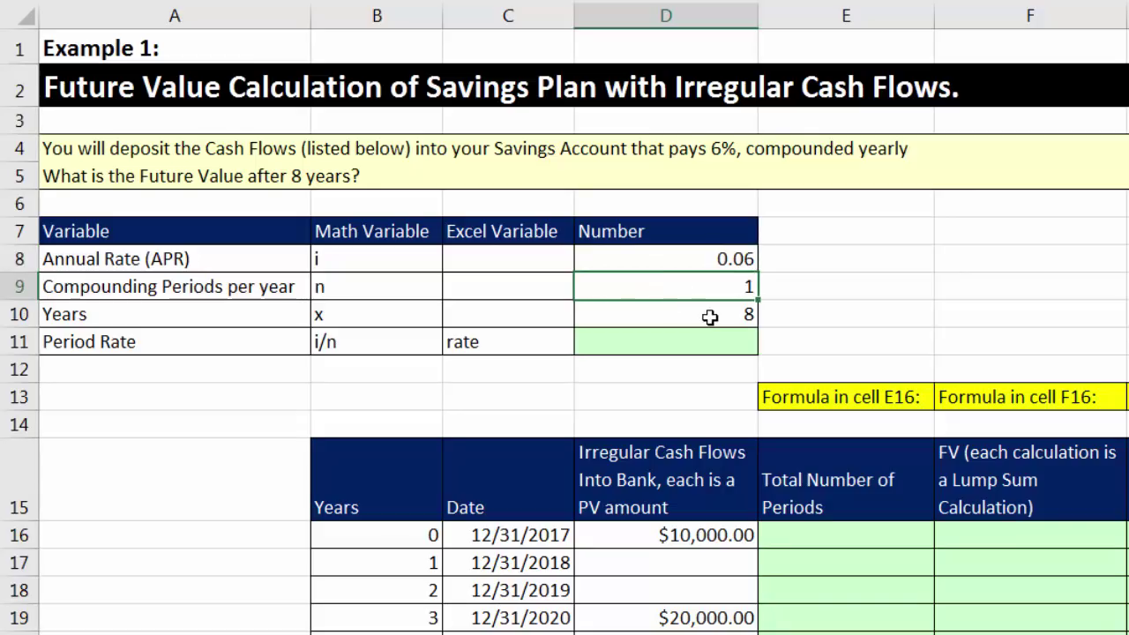
left_click(709, 317)
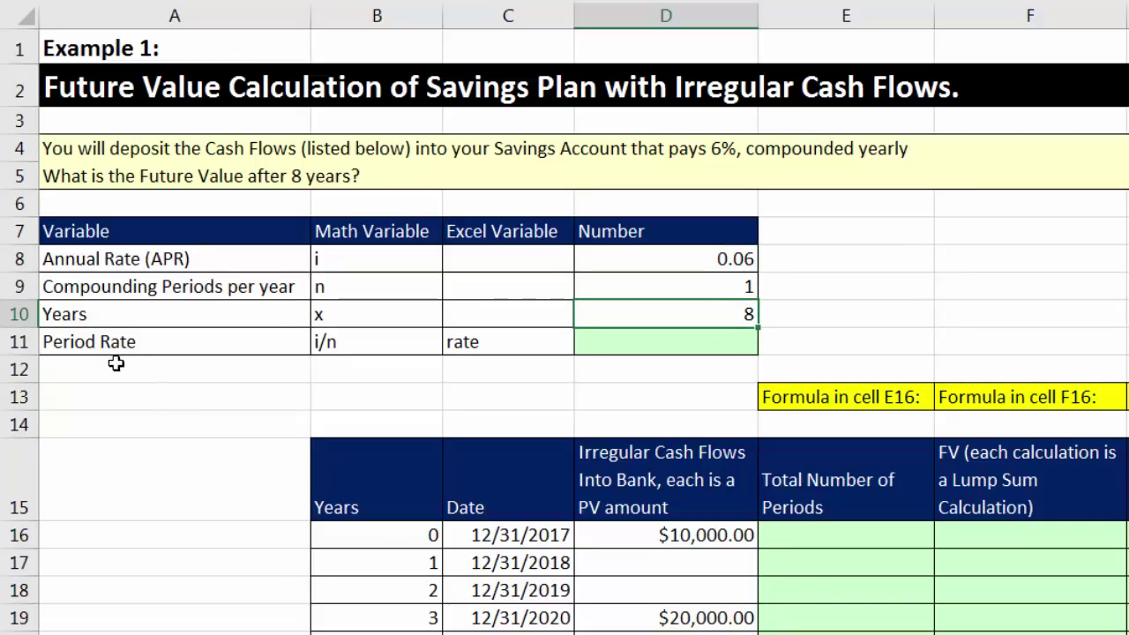
left_click(695, 350)
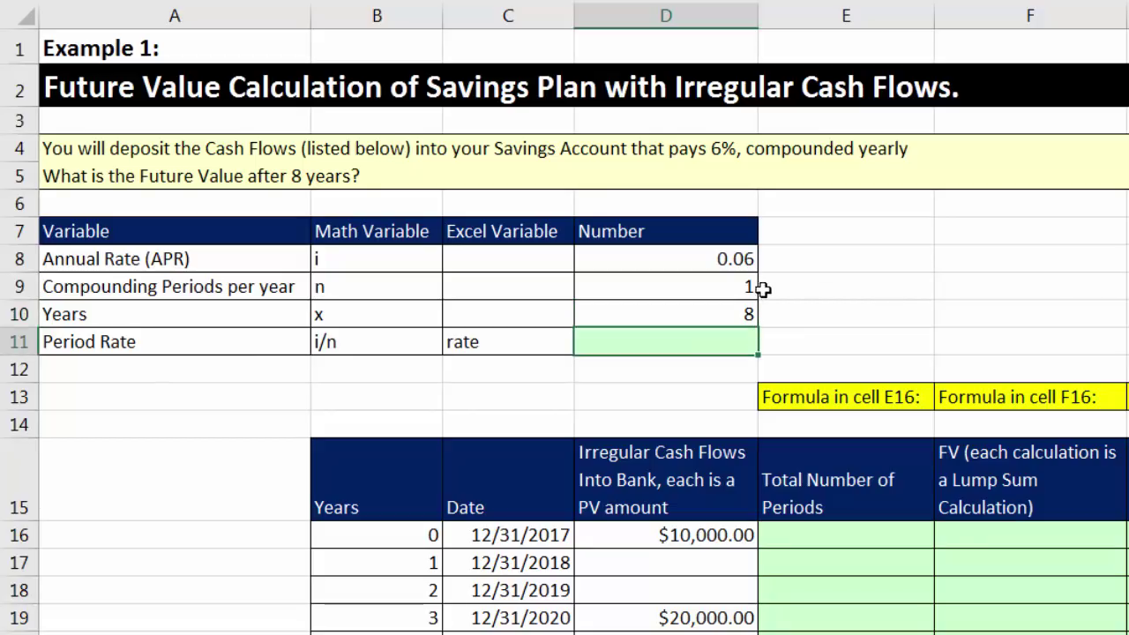
type("=")
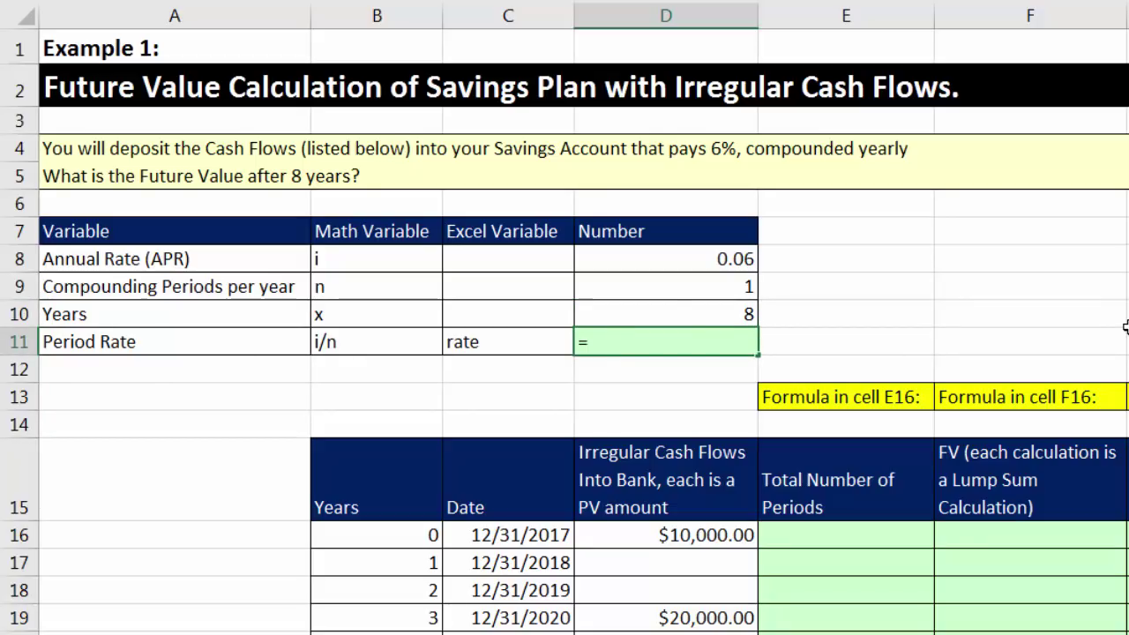
key("Up")
key("Up")
key("Up")
type("/")
key("Up")
key("Up")
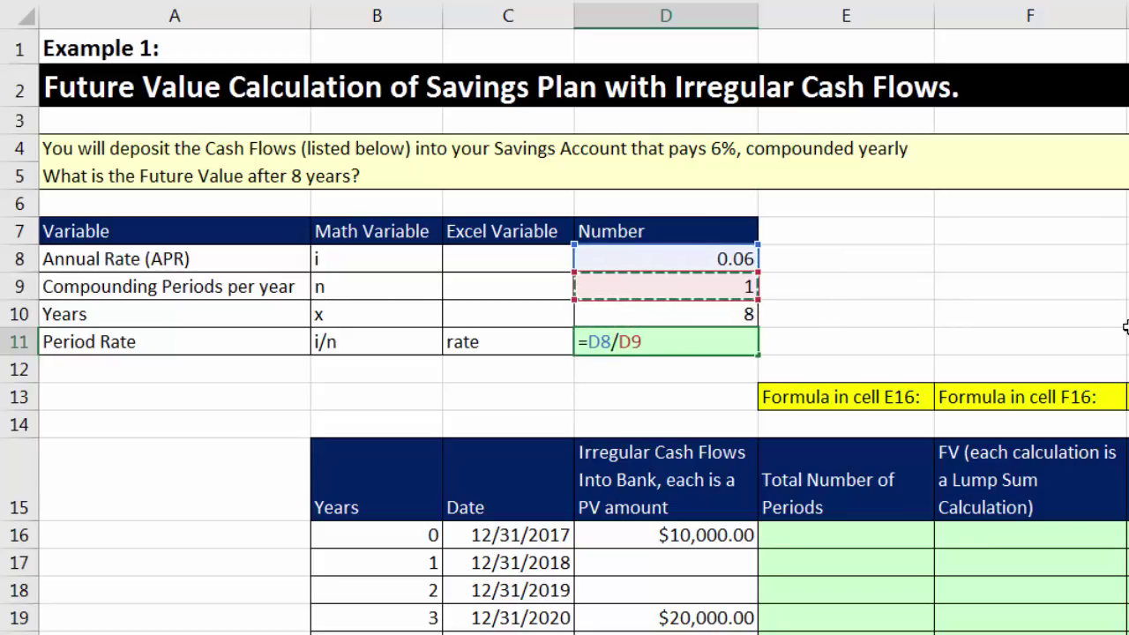
key("Return")
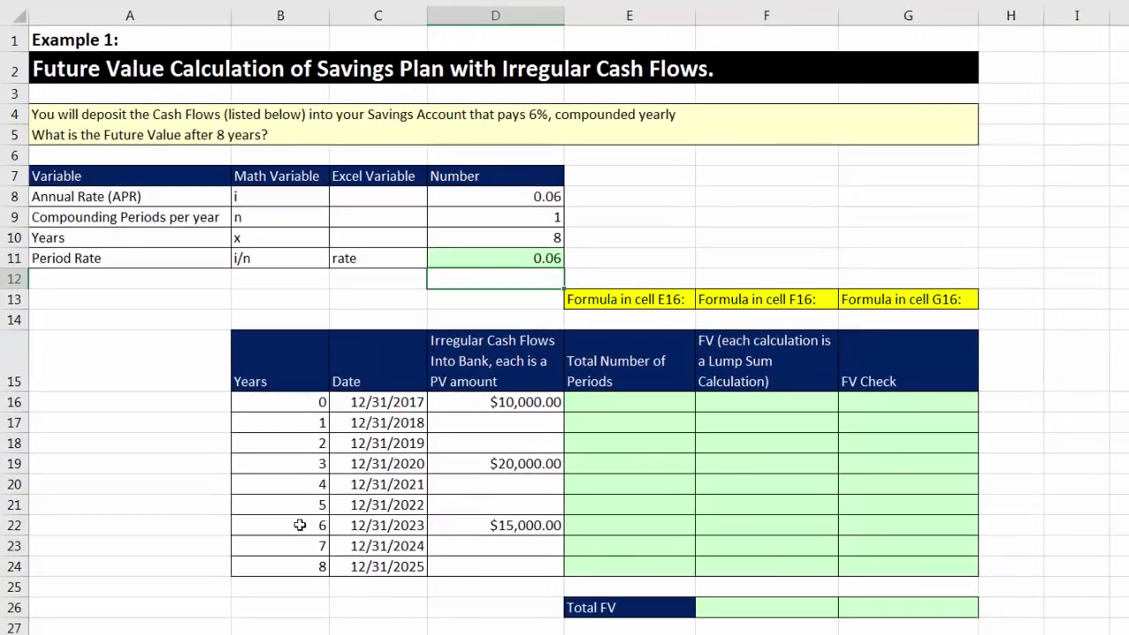
- Examine the deposit dates, the irregular cash flow amounts, and the cells for total periods, lump-sum future values and Total FV
left_click(367, 405)
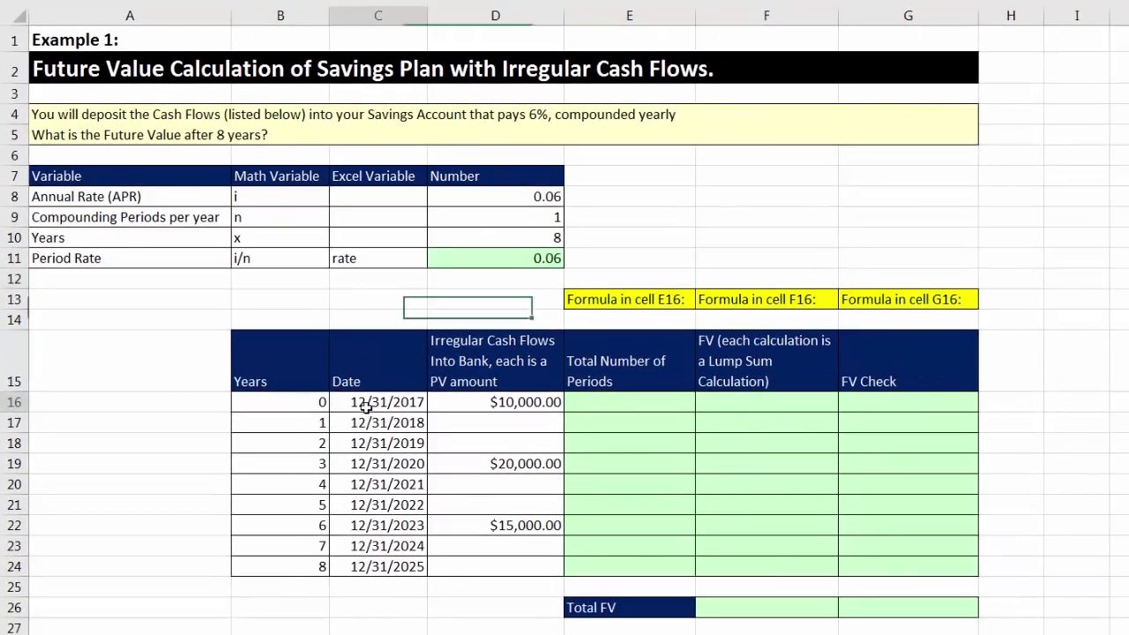
left_click(388, 465)
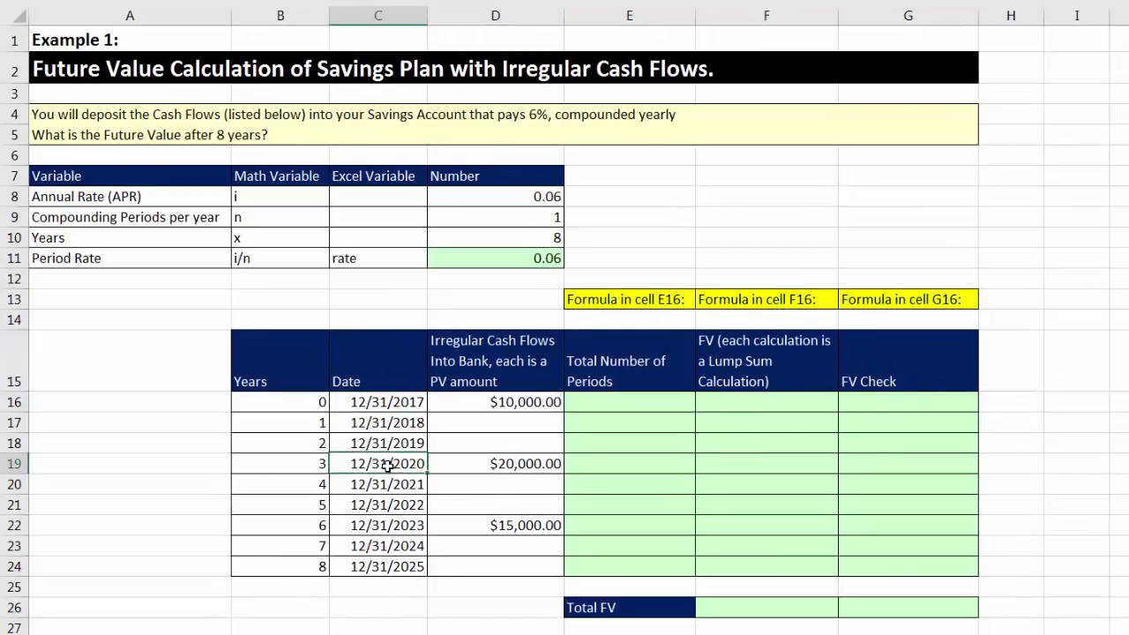
left_click(408, 530)
left_click(525, 403)
left_click(519, 464)
left_click(519, 528)
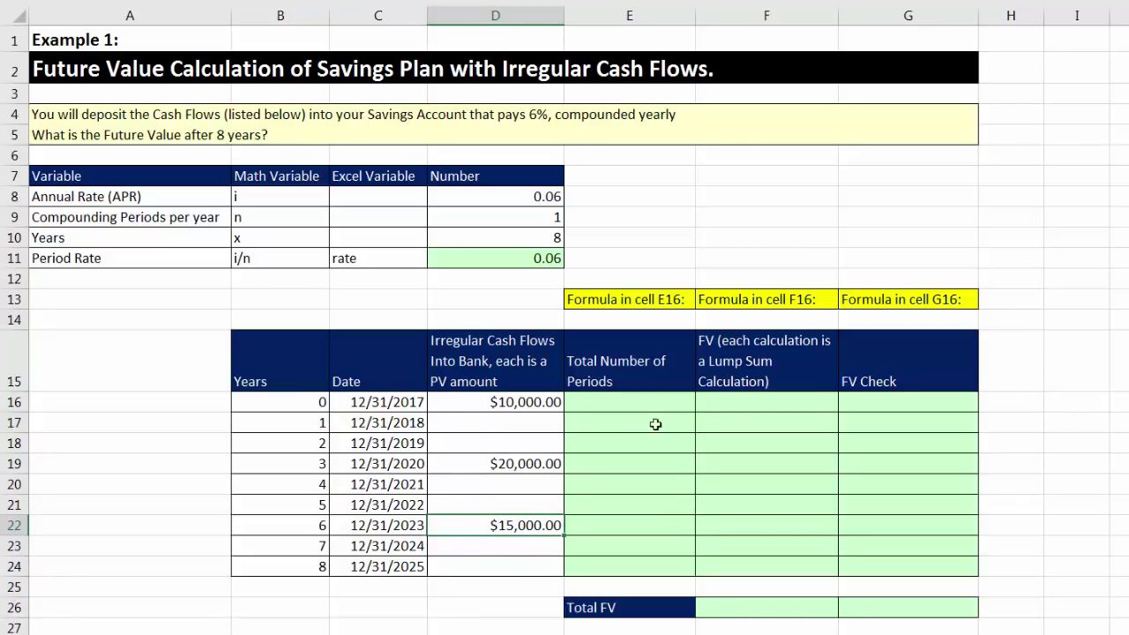
left_click(738, 403)
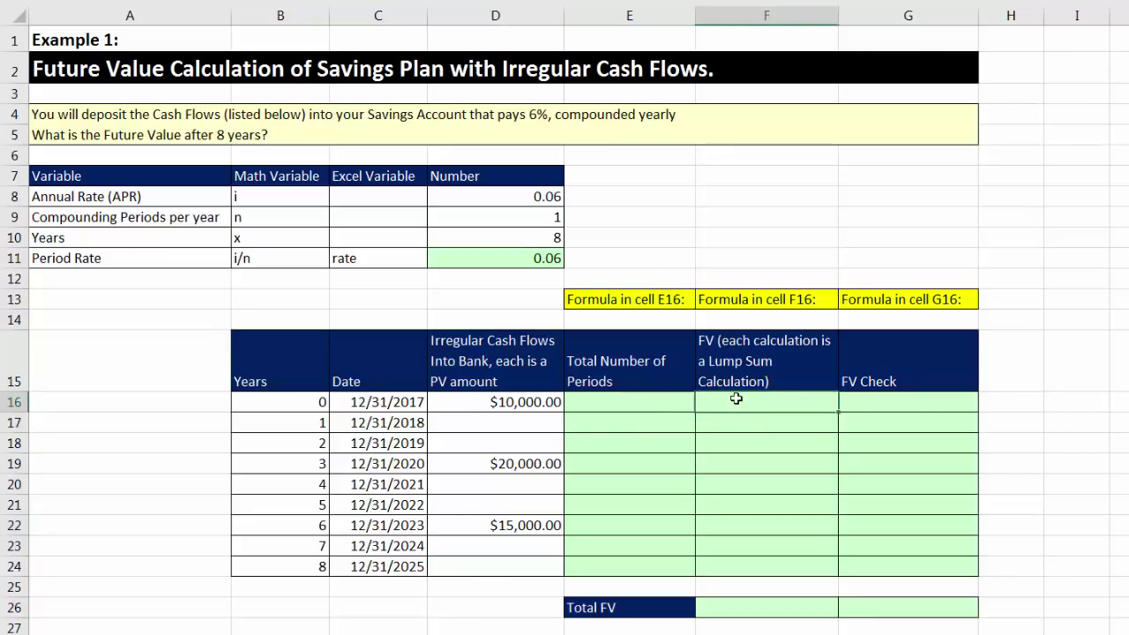
left_click(514, 406)
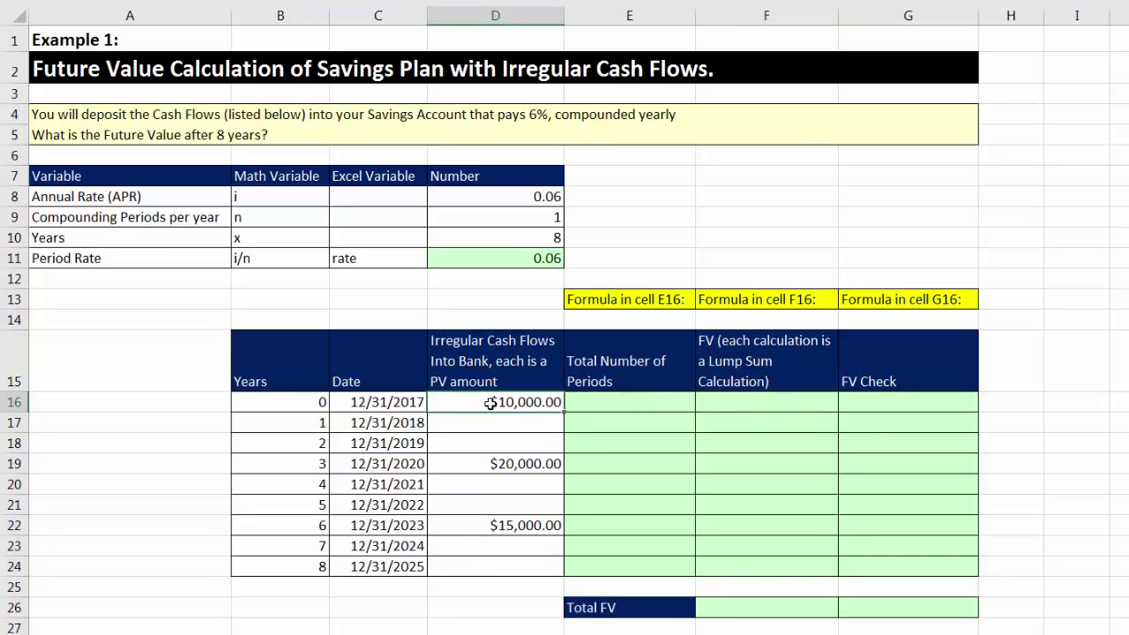
left_click(515, 467)
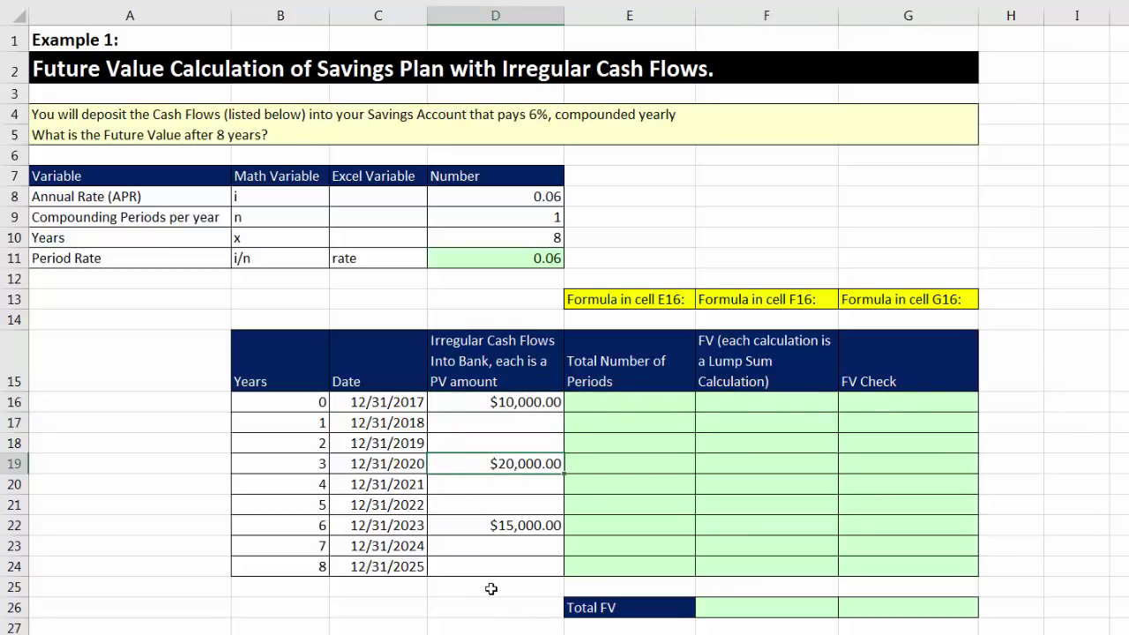
left_click(531, 523)
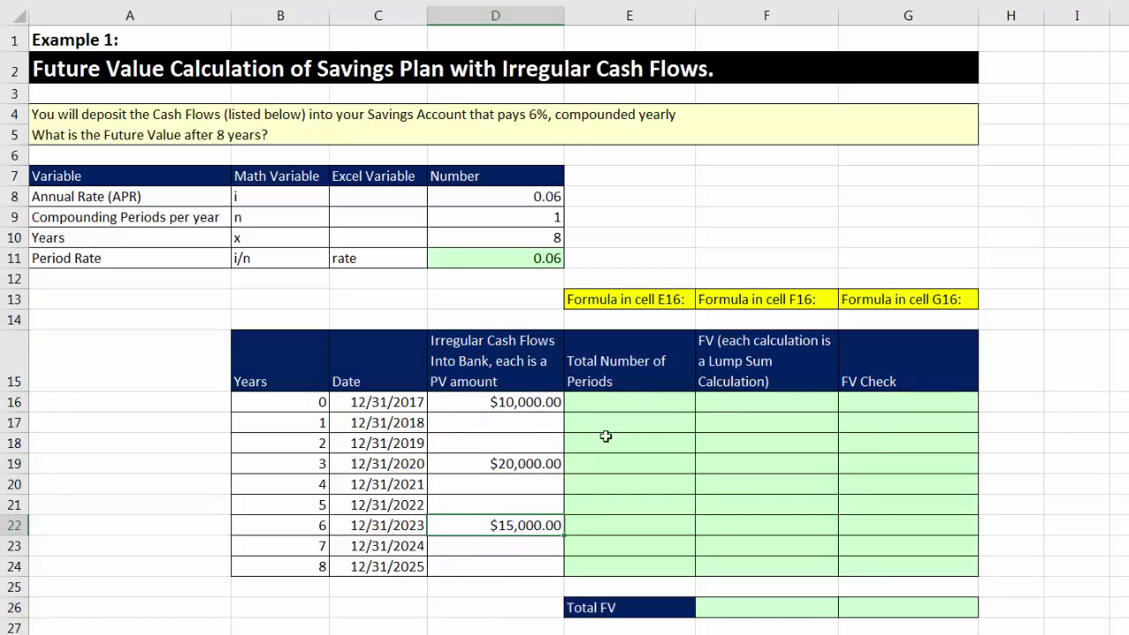
left_click(717, 408)
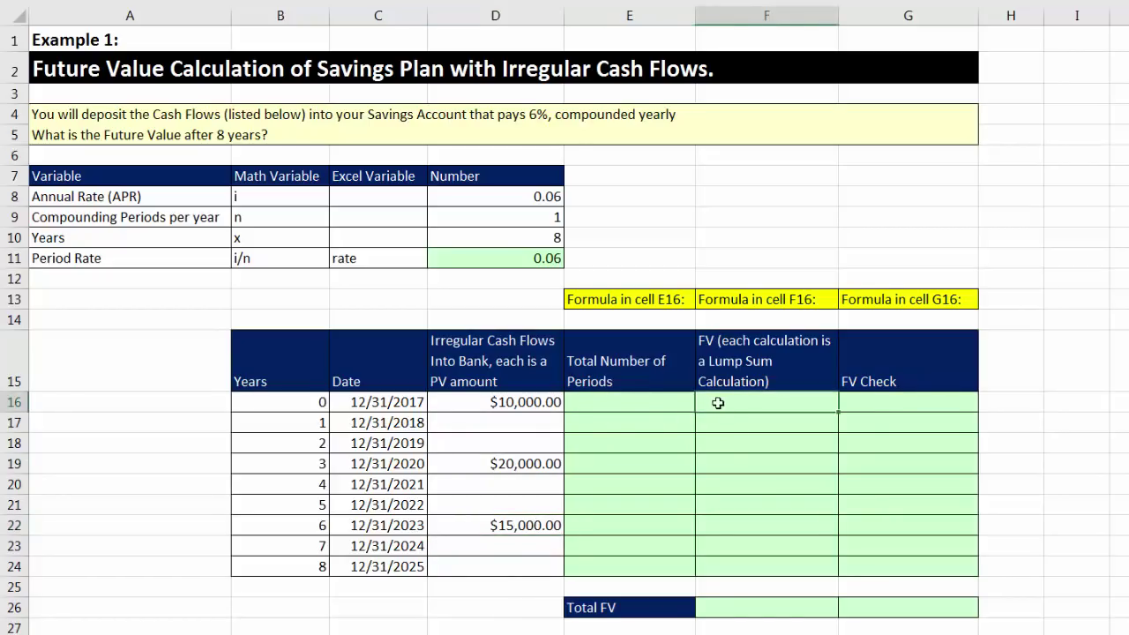
left_click(716, 466)
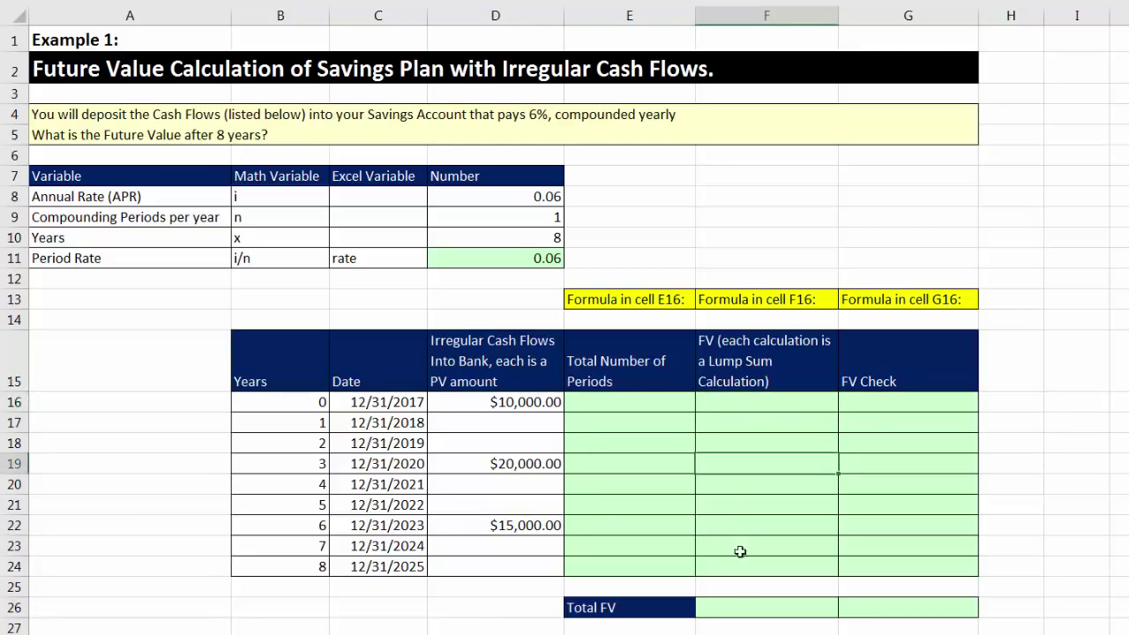
left_click(749, 605)
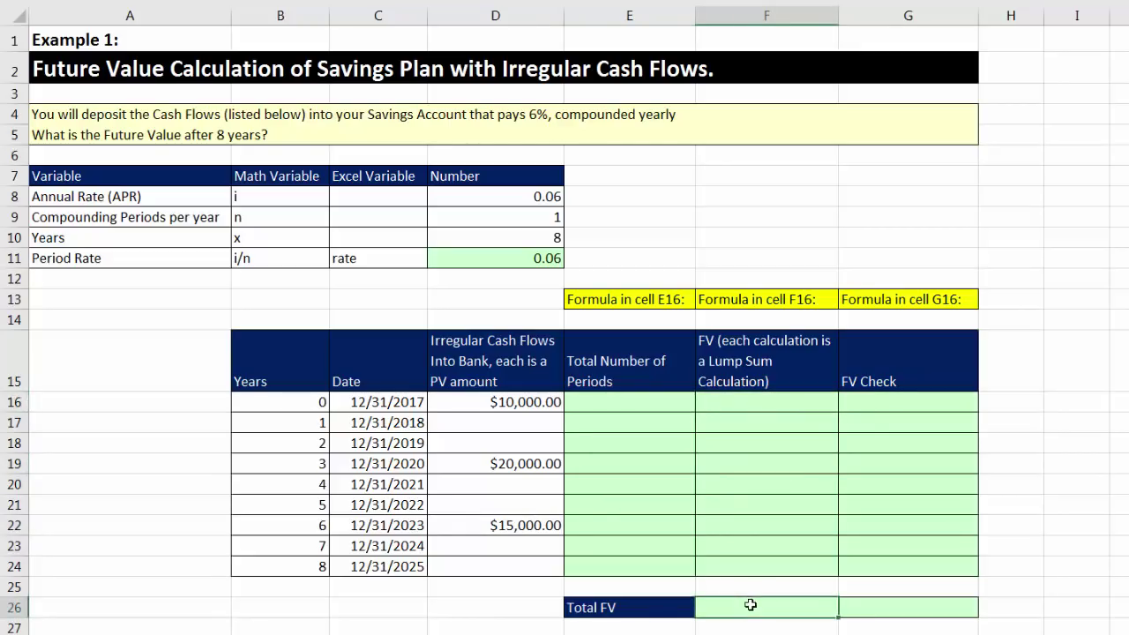
left_click(642, 405)
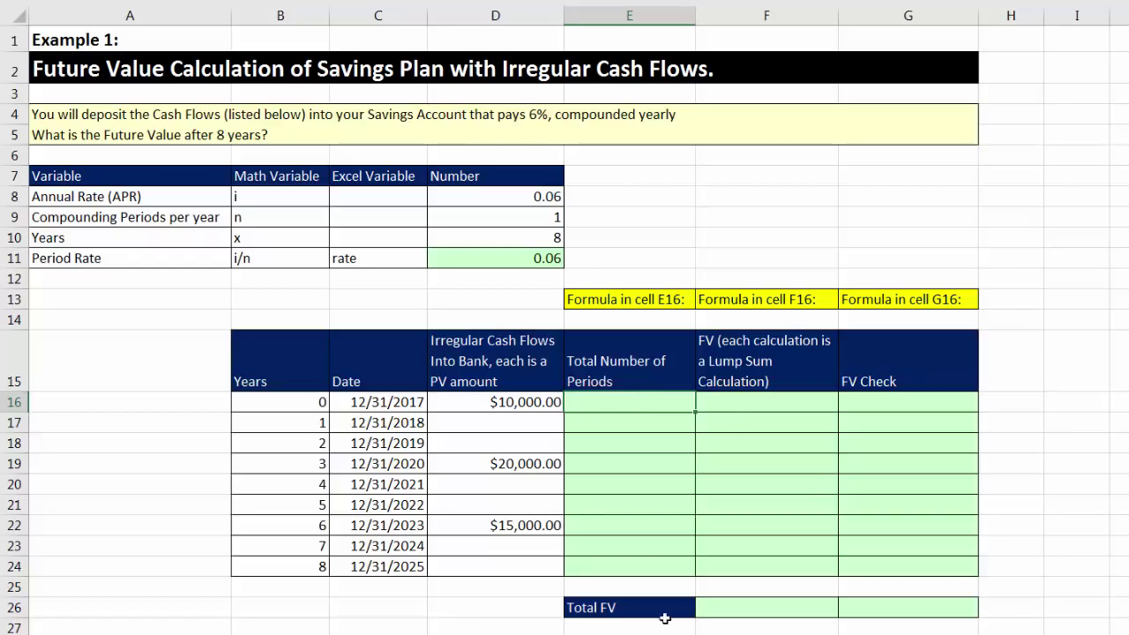
left_click(494, 425)
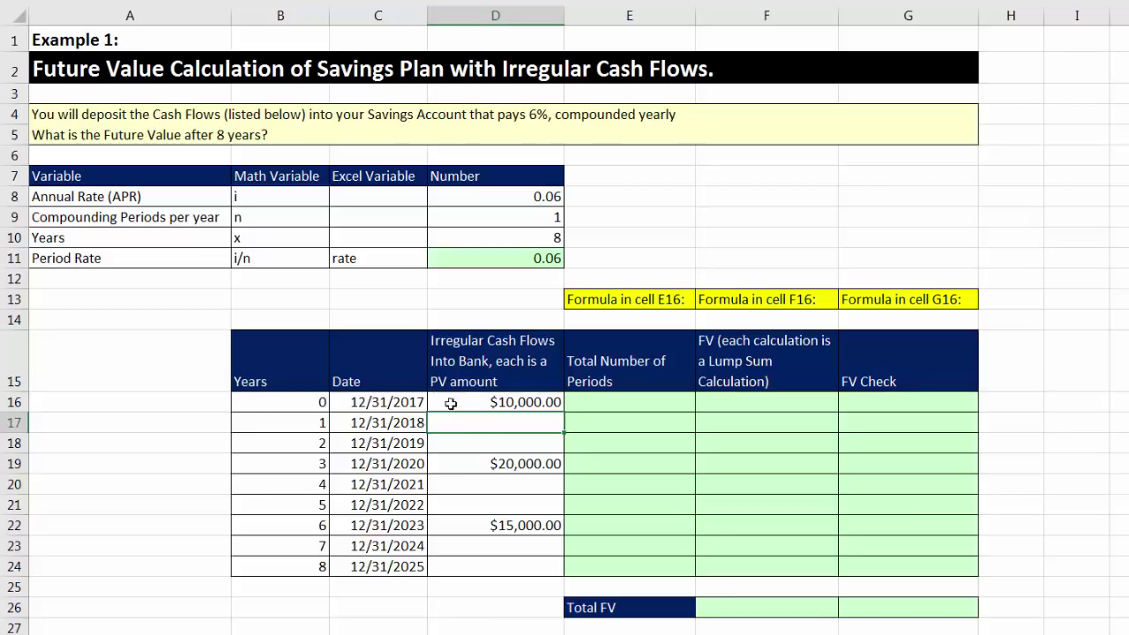
left_click(604, 405)
left_click(613, 429)
left_click(606, 444)
- Enter =$D$10-B16 in E16 for the total number of periods, fill it down to E24 and check the last cell's formula
left_click(604, 399)
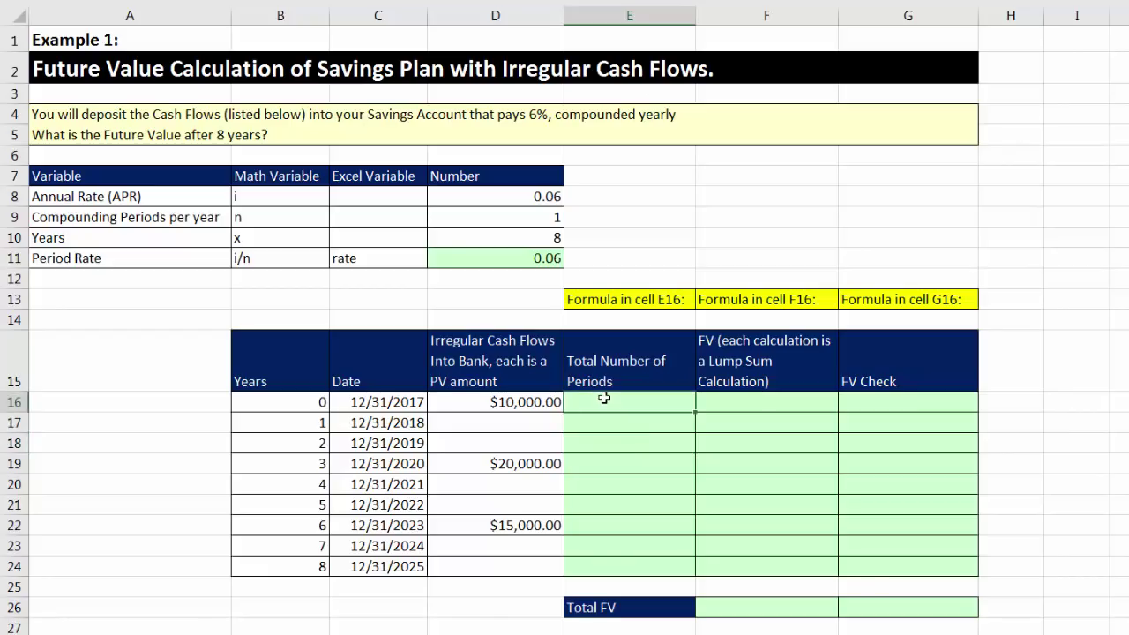
left_click(553, 229)
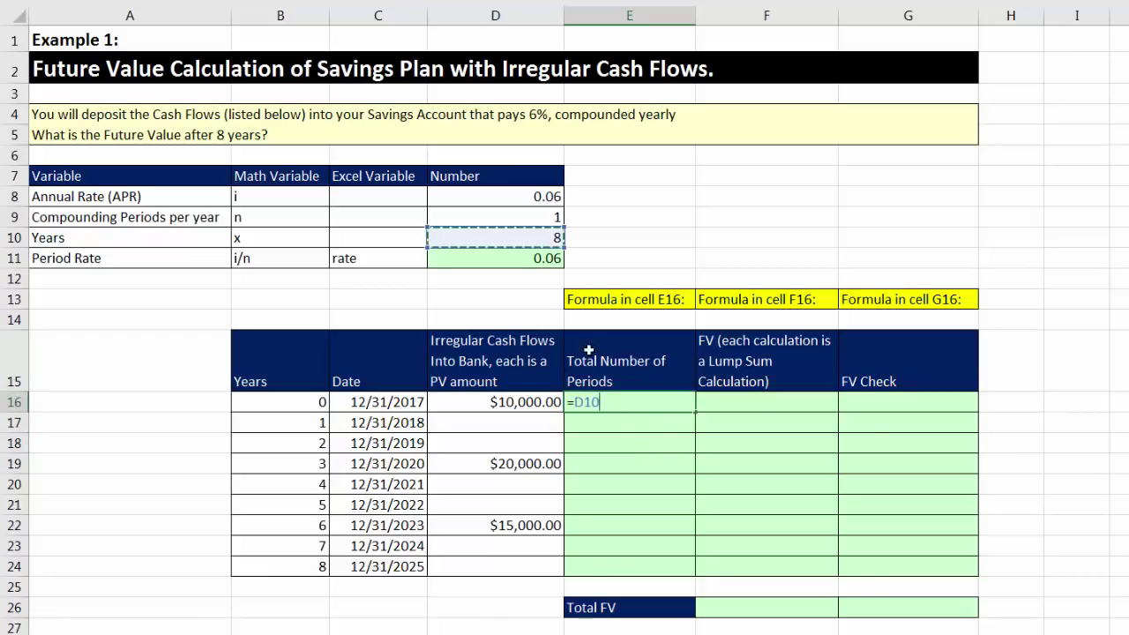
key("F4")
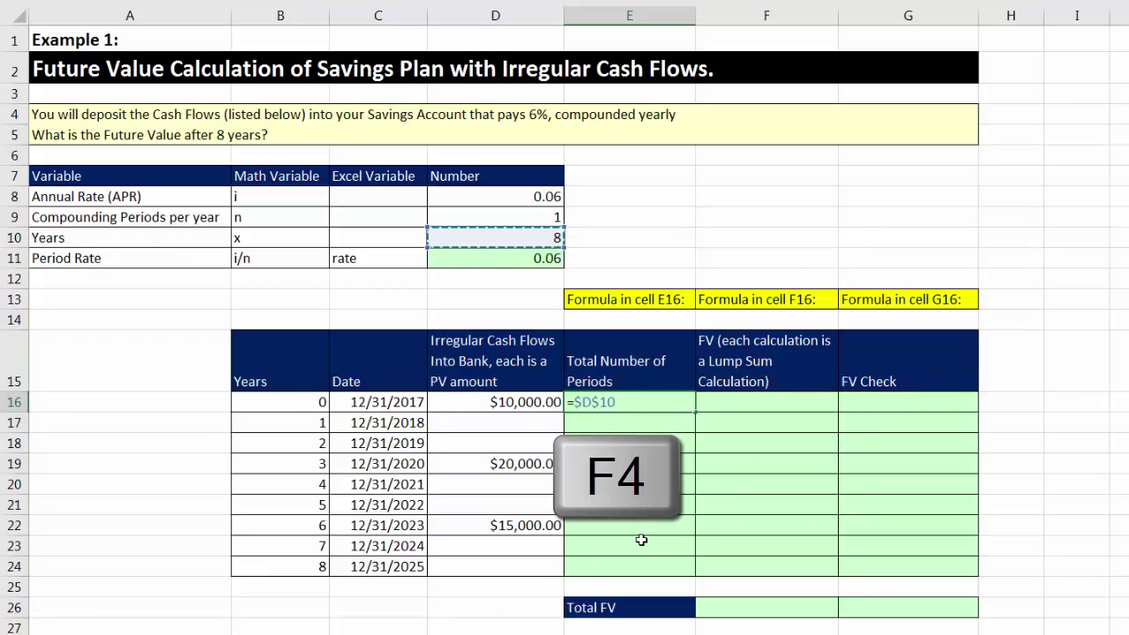
type("-")
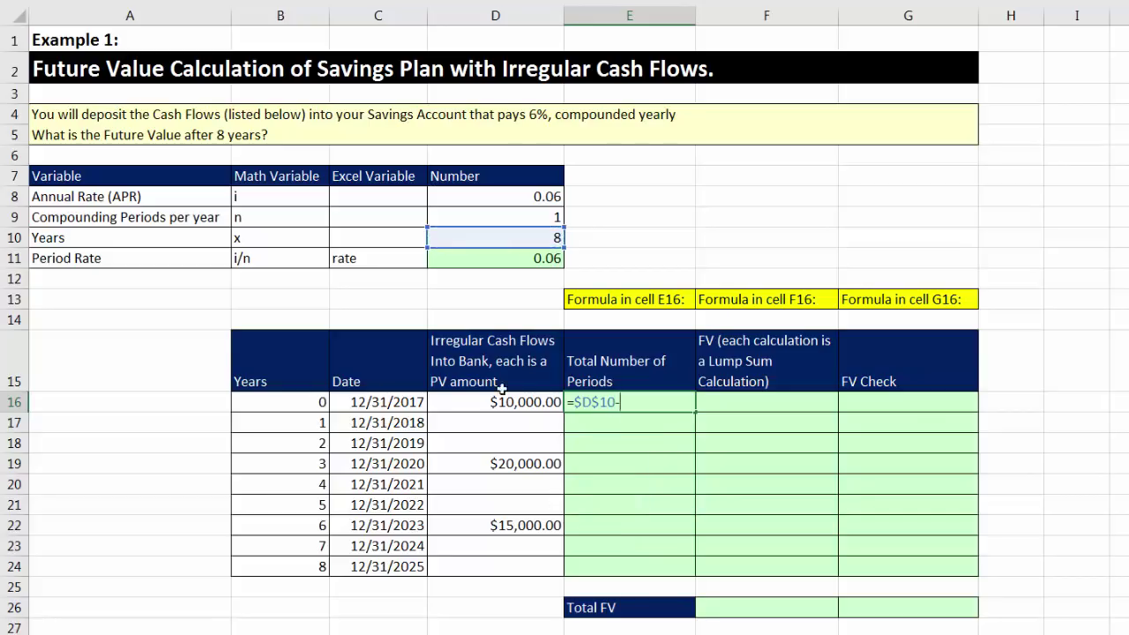
left_click(297, 408)
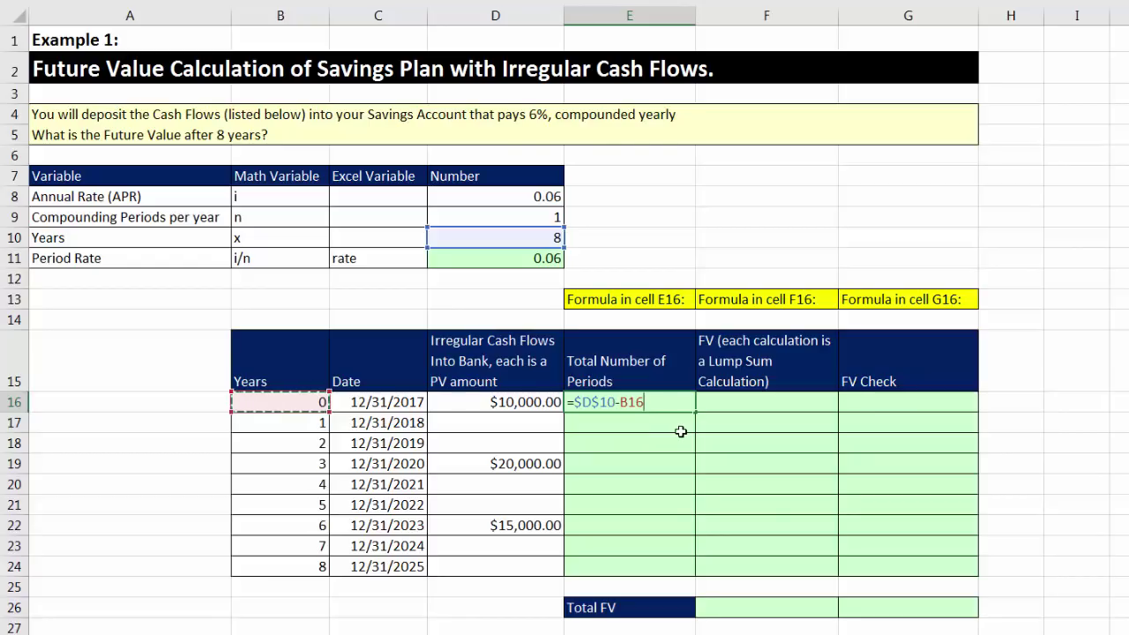
key("ctrl+Return")
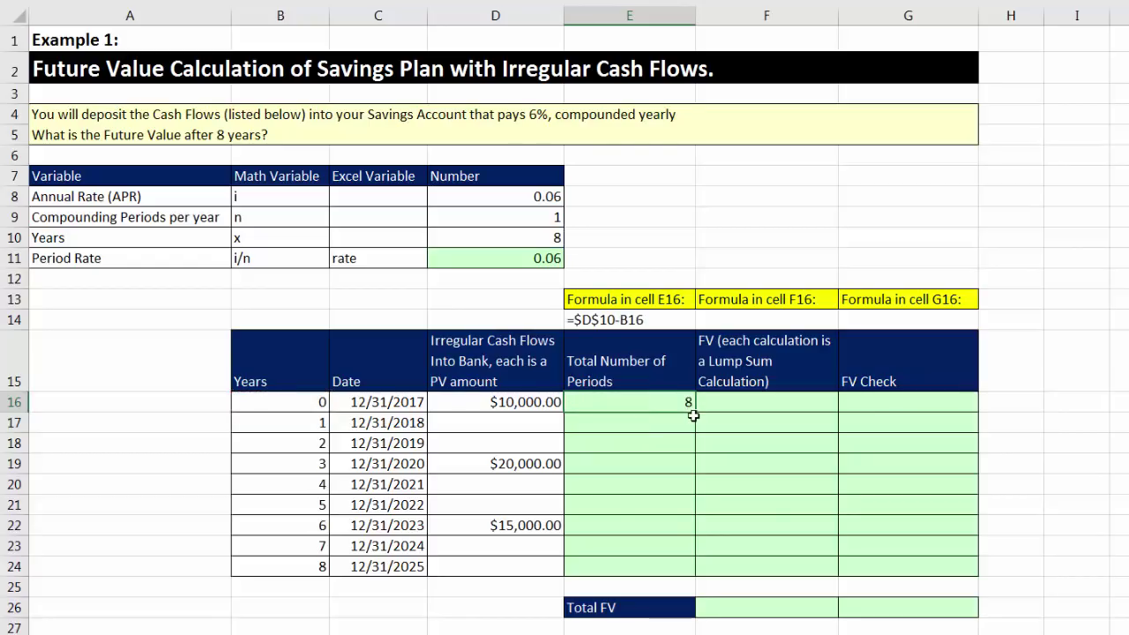
double_click(697, 413)
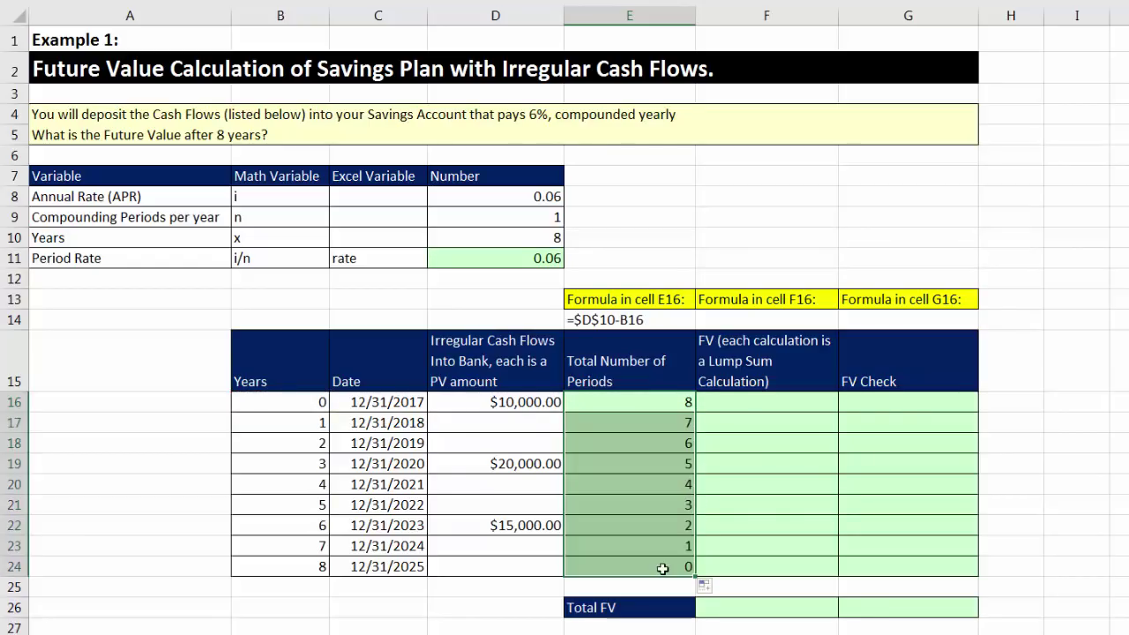
left_click(661, 568)
key("F2")
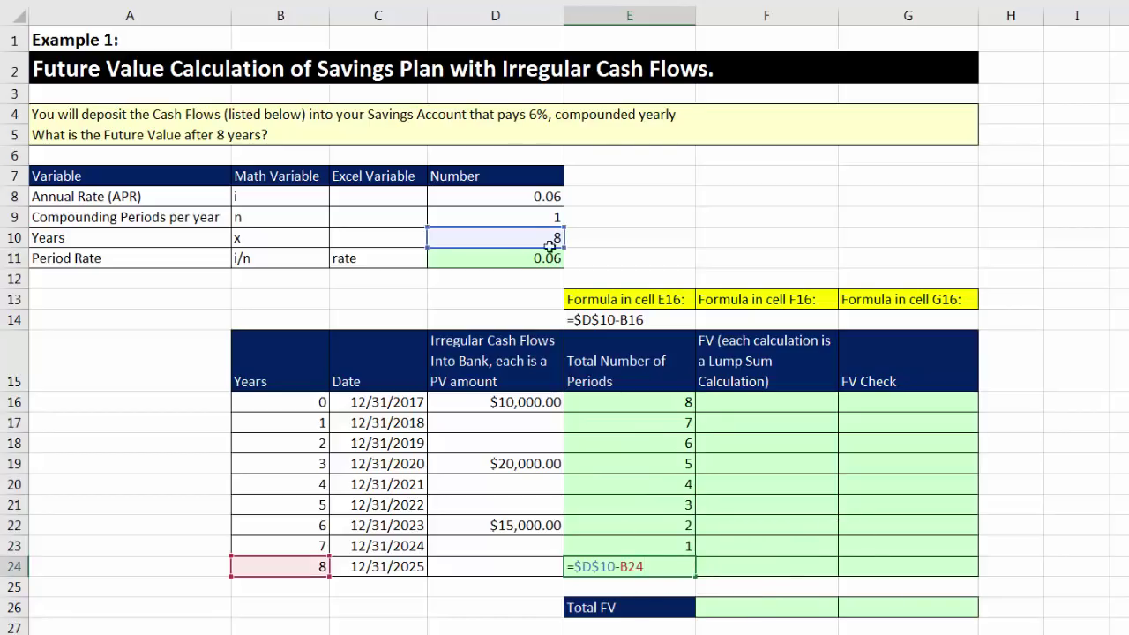
key("Escape")
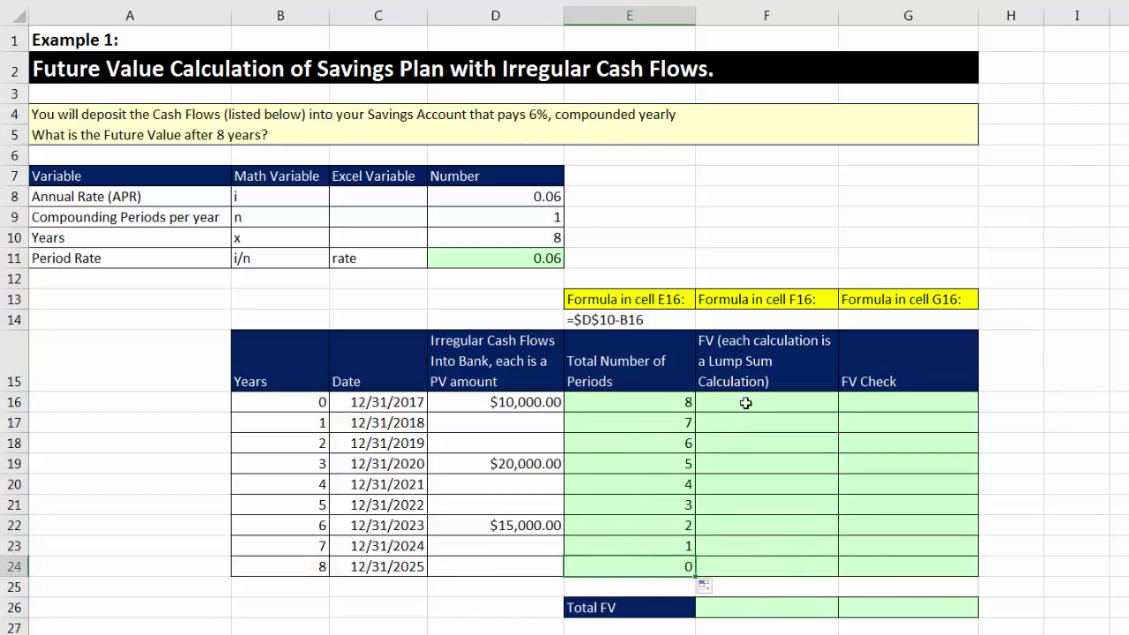
- Calculate the first deposit's lump-sum future value in F16 with =FV($D$11,E16,,-D16), leaving the payment argument empty
left_click(745, 403)
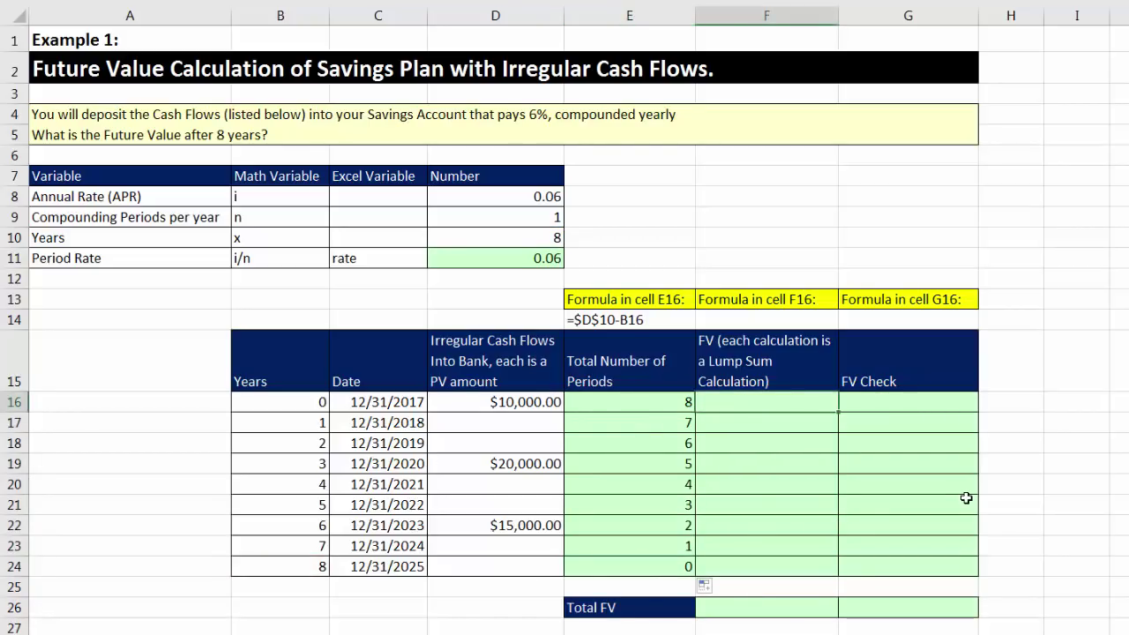
left_click(508, 406)
key("Right")
key("Right")
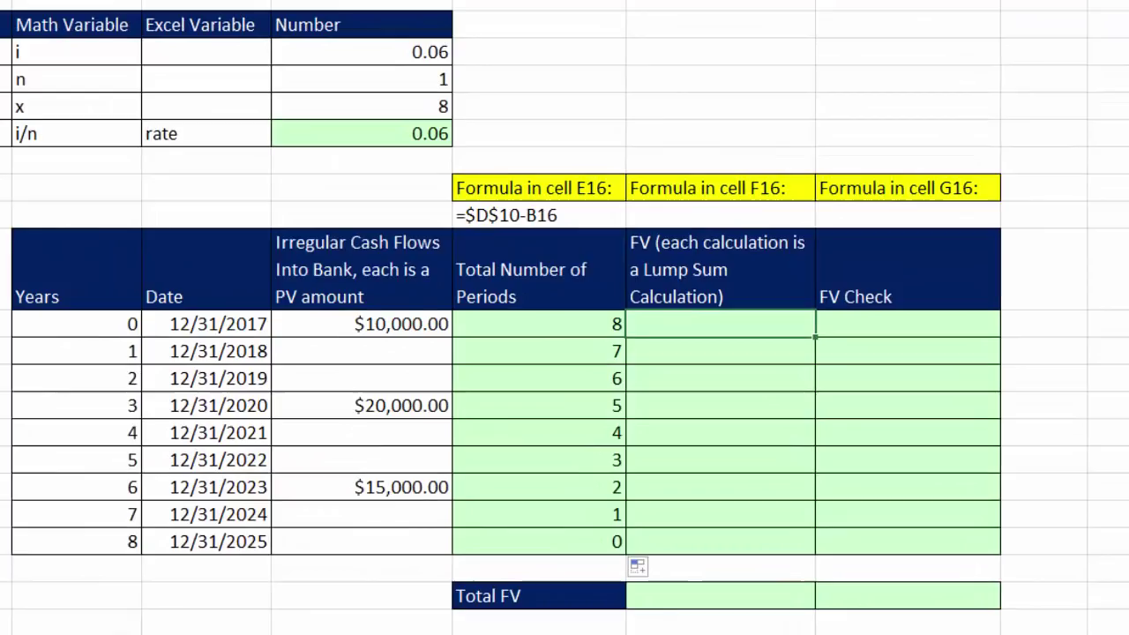
type("=fv")
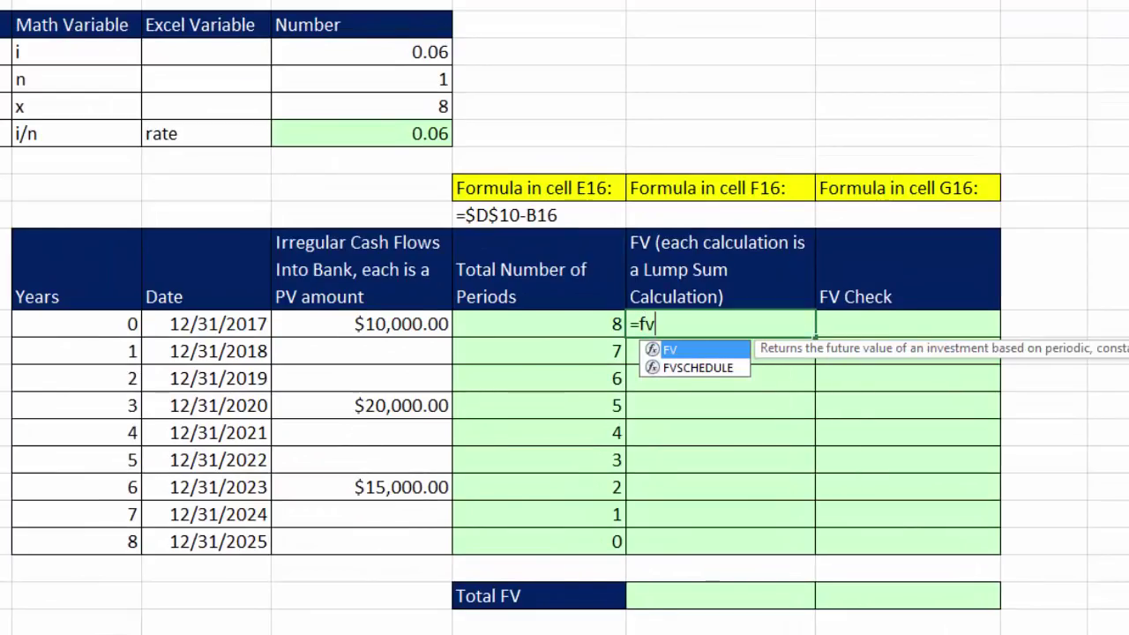
key("Tab")
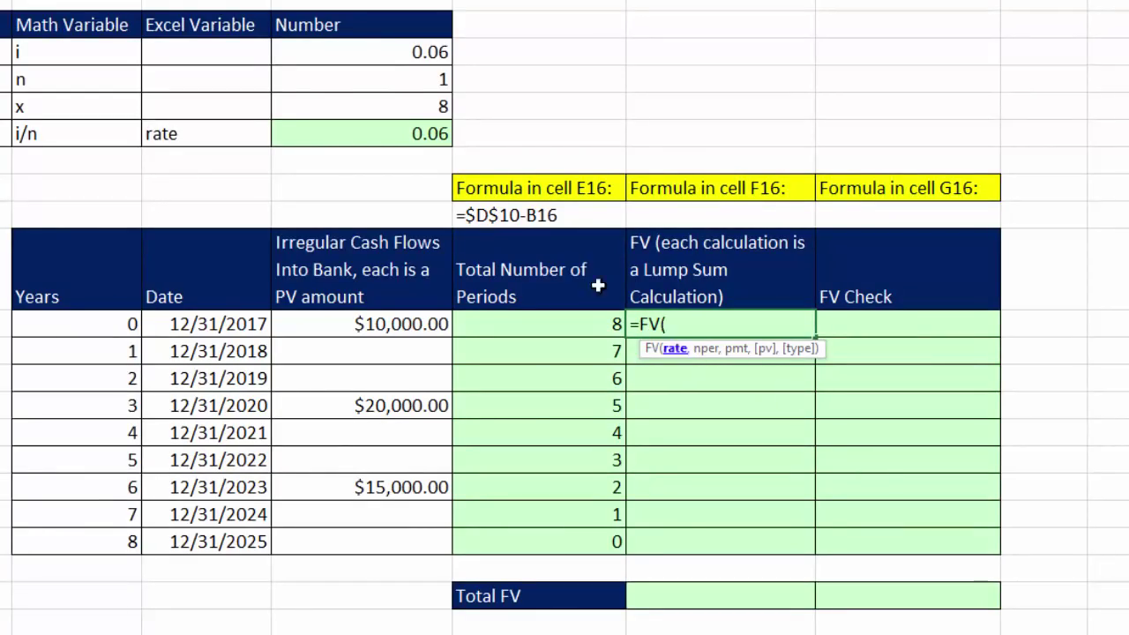
left_click(385, 133)
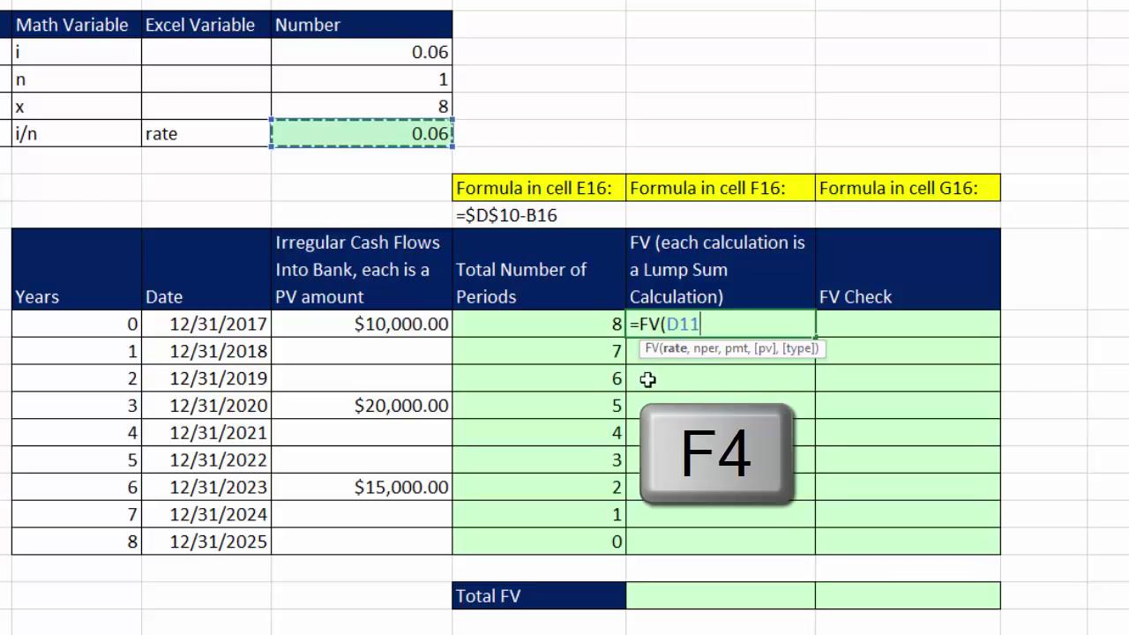
key("F4")
type(",")
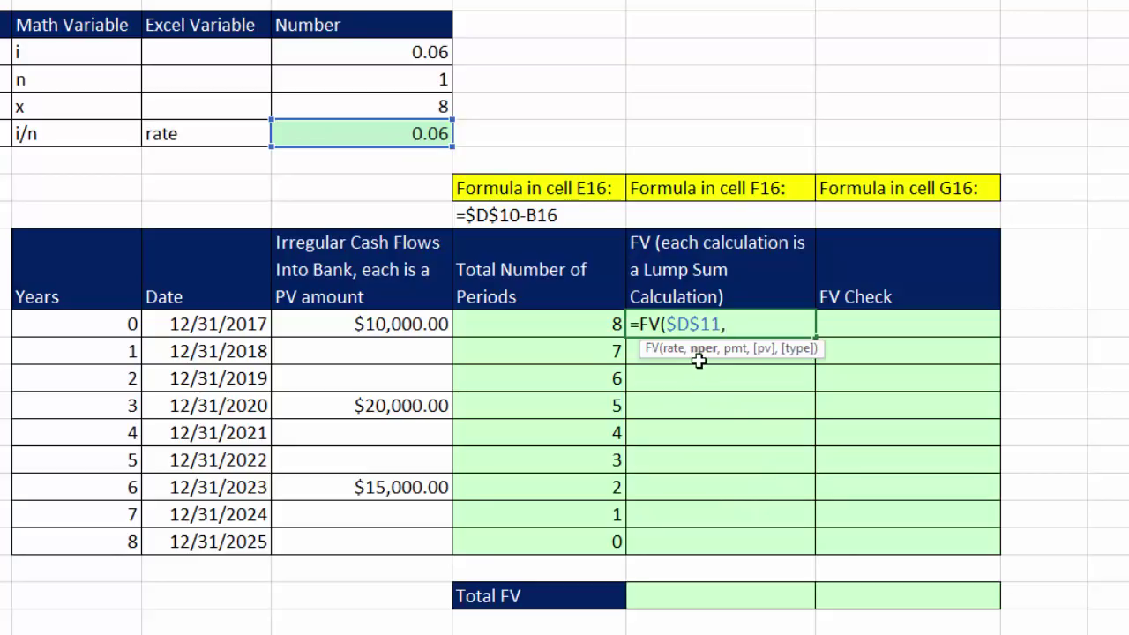
left_click(598, 330)
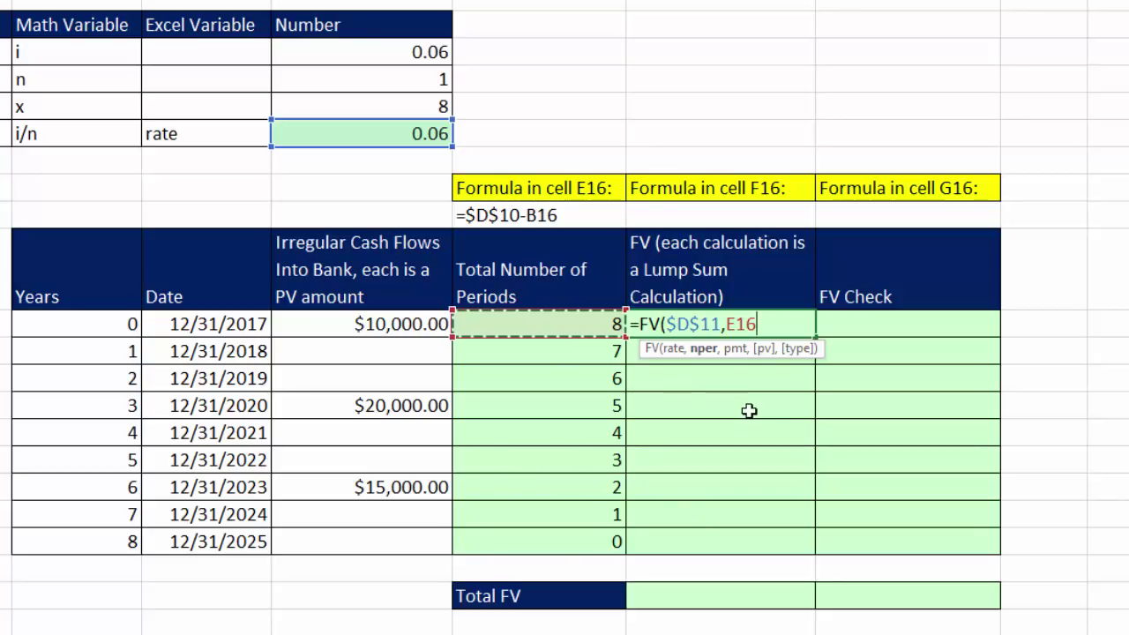
type(",")
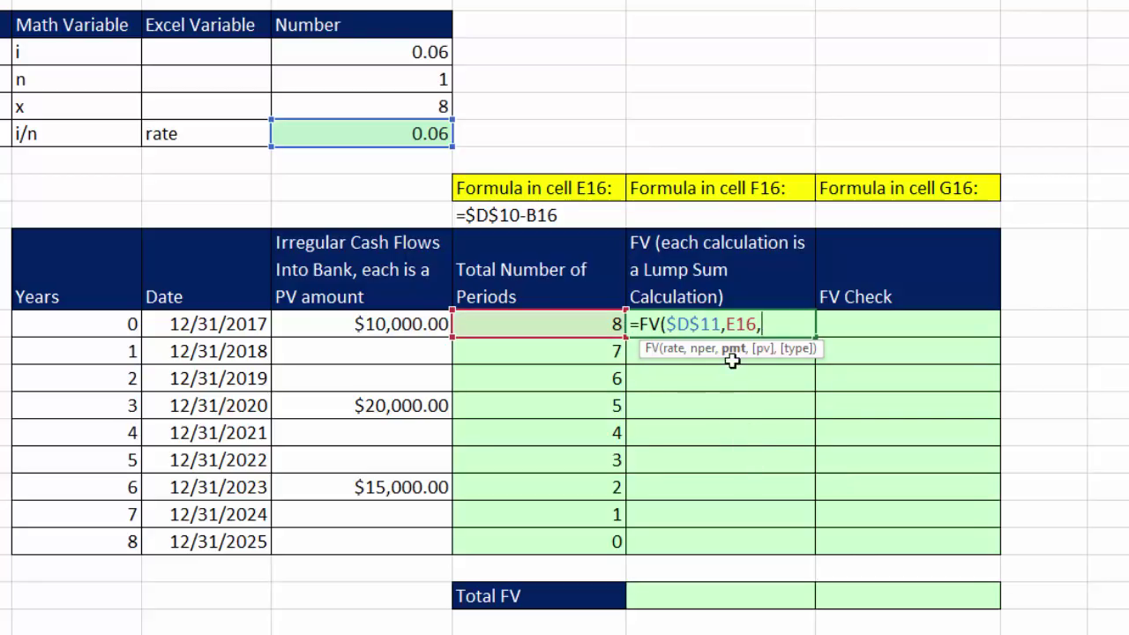
type(",")
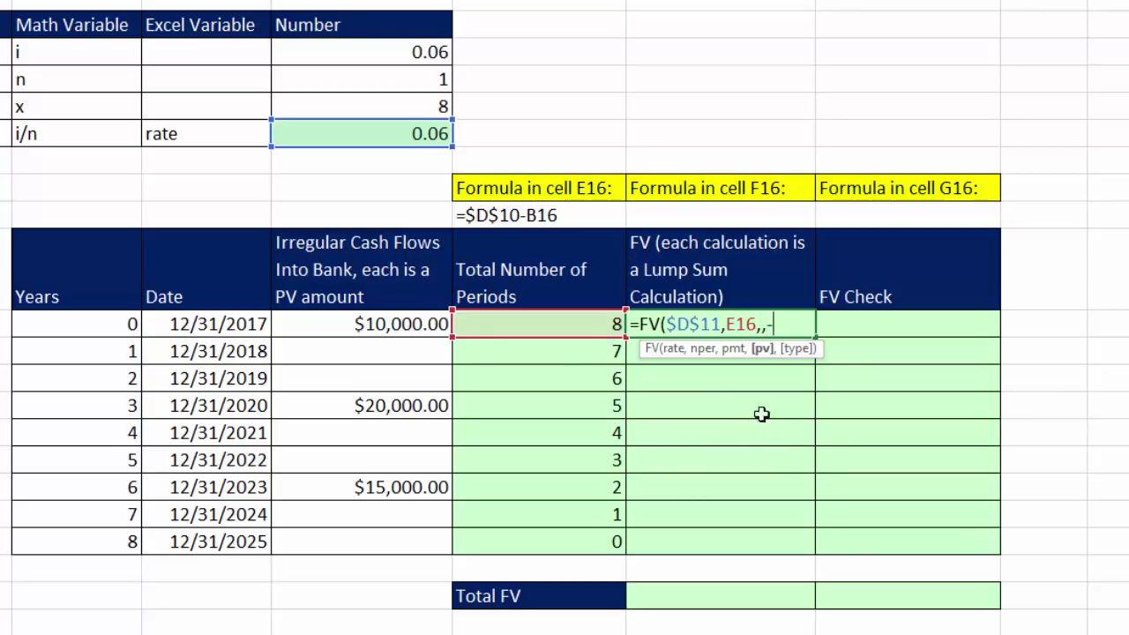
type("-")
left_click(407, 330)
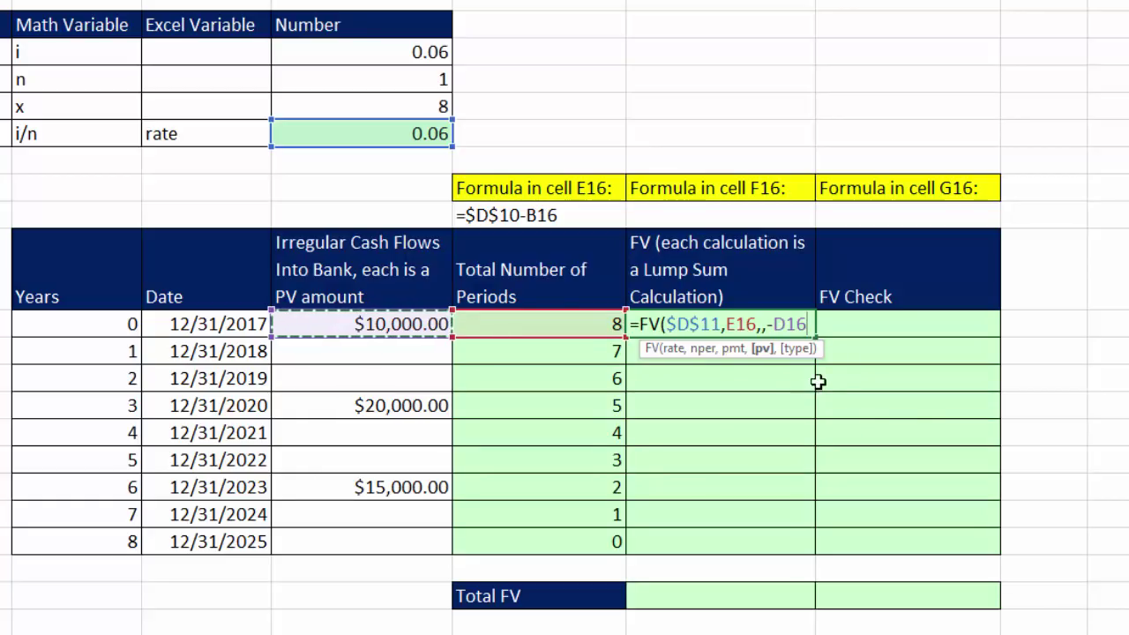
type(")")
key("ctrl+Return")
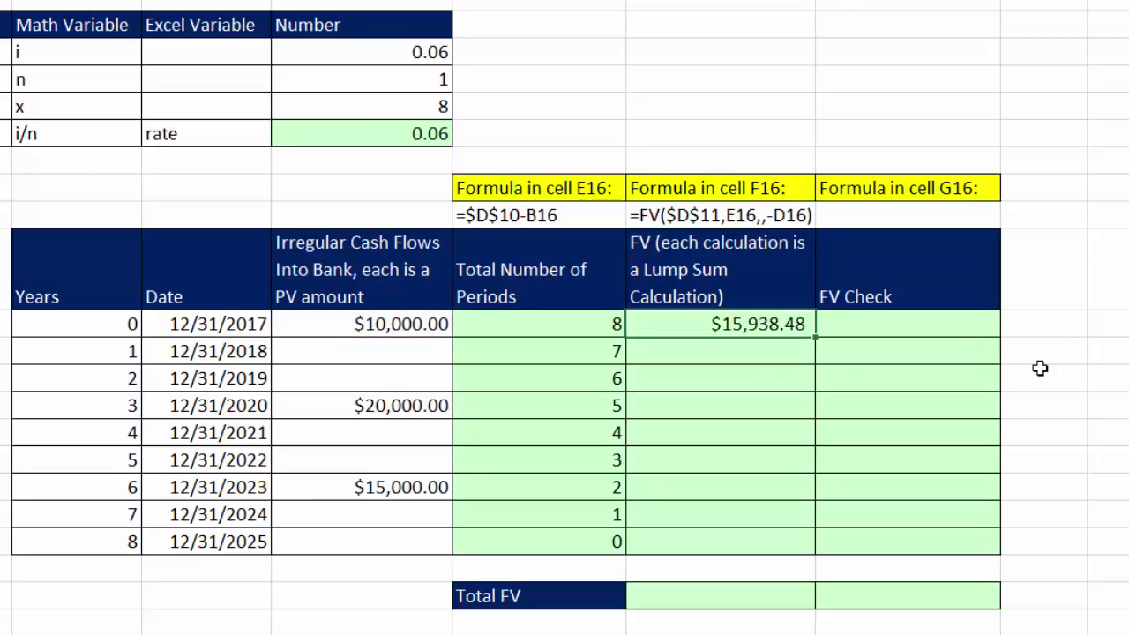
- Fill the FV formula from F16 down to F24 and look over the rows without a cash flow
double_click(816, 342)
left_click(720, 361)
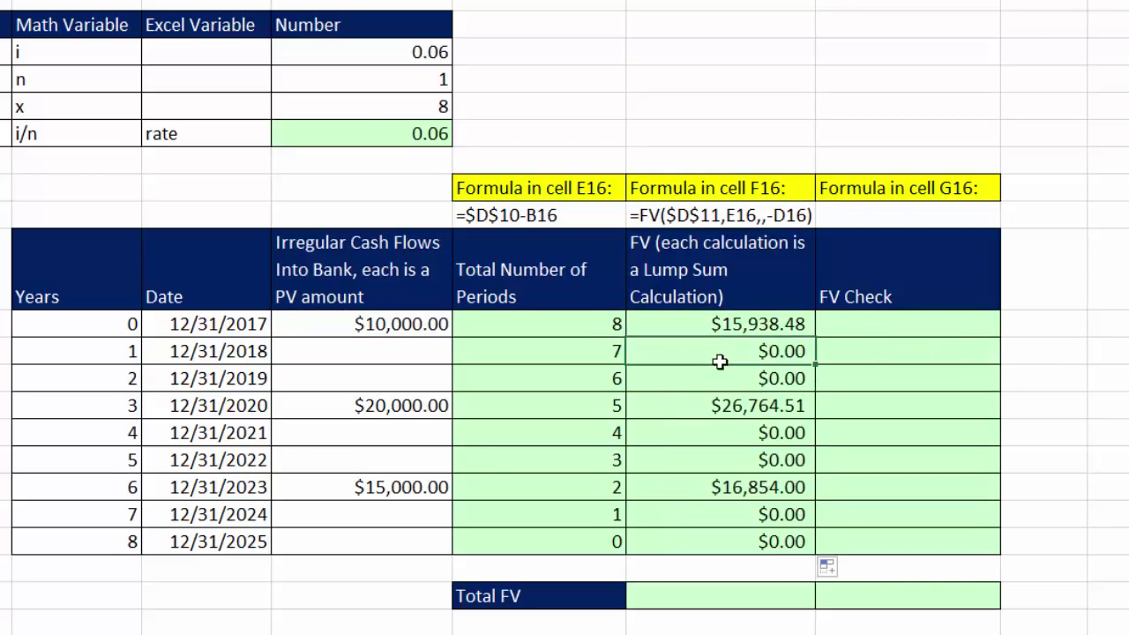
left_click(719, 378)
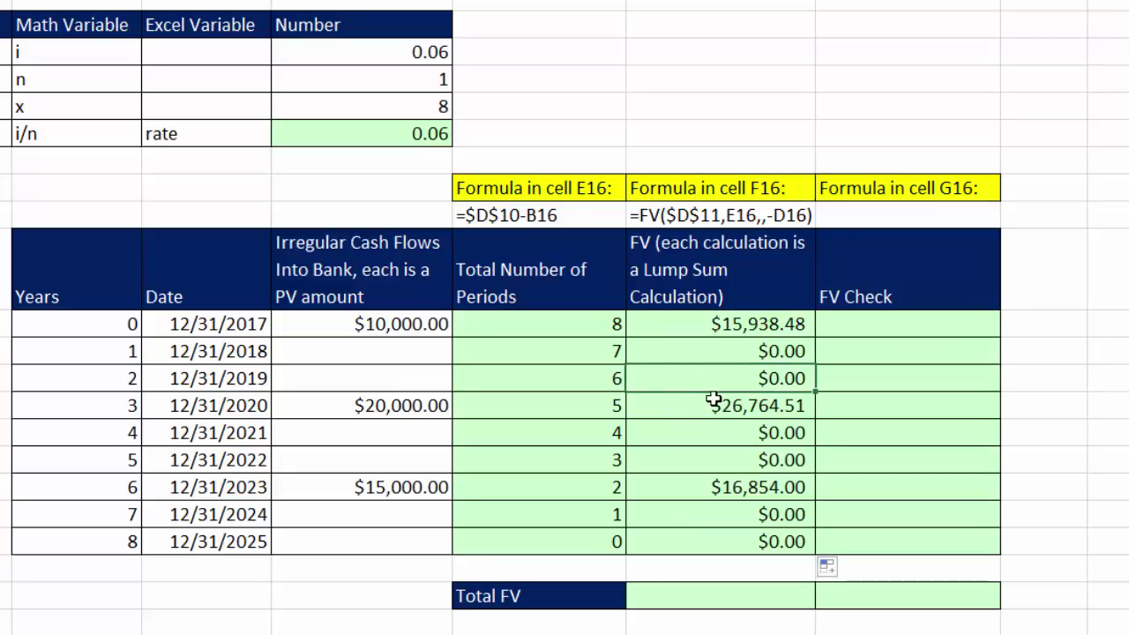
- Test the future value formulas with a cash flow of 10000 in D18 for year 2, and undo that entry
left_click(412, 378)
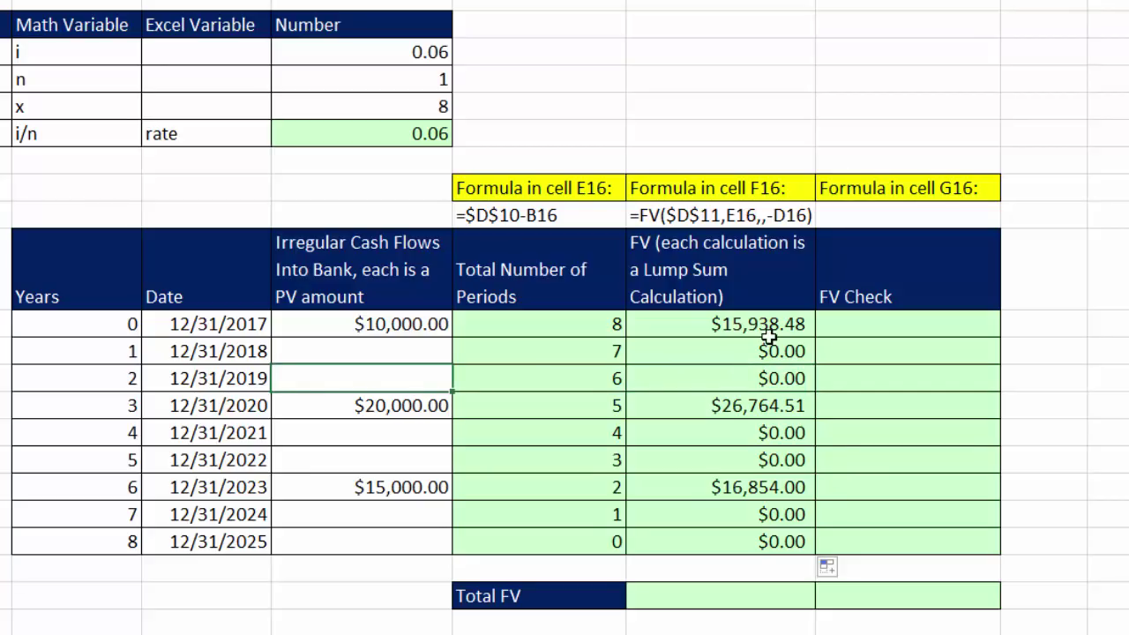
type("10000")
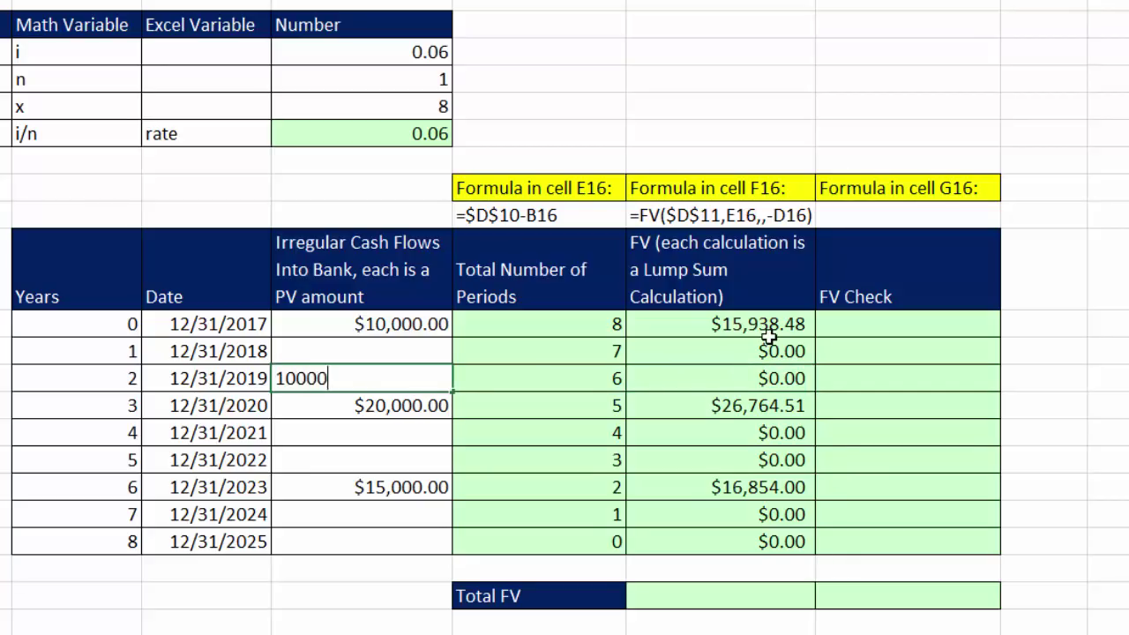
key("ctrl+Return")
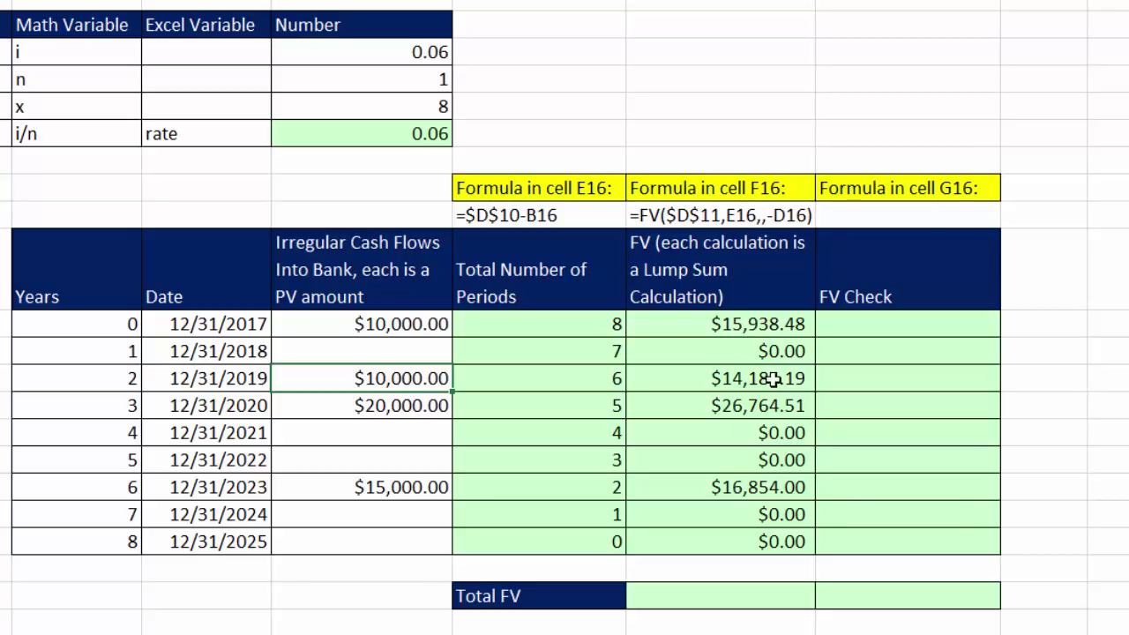
key("ctrl+z")
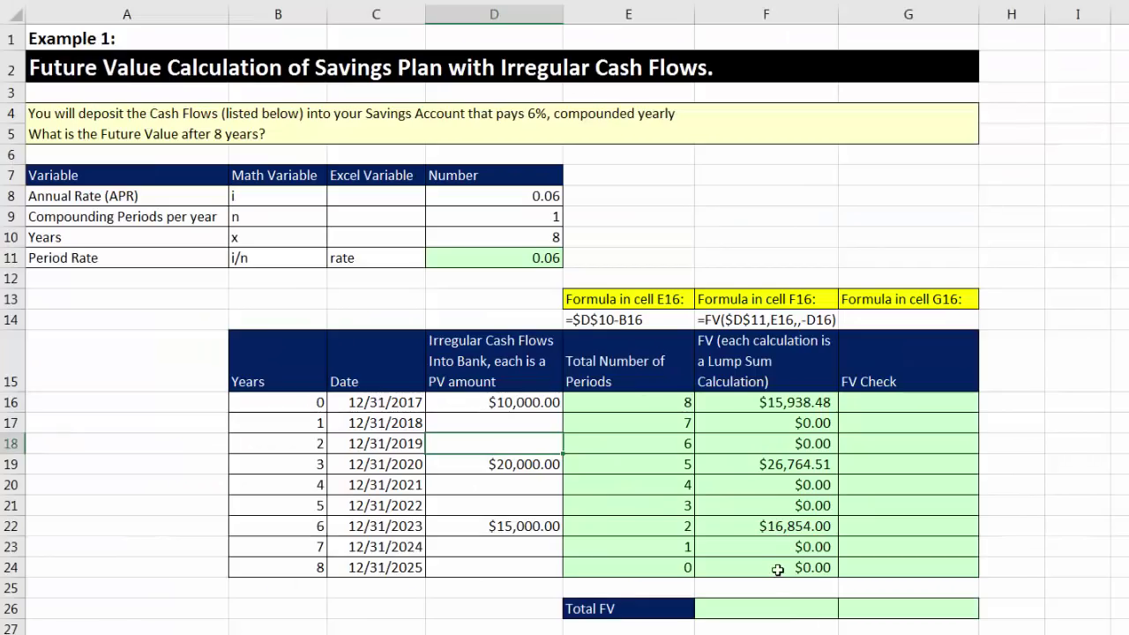
- Check the cell references of the filled-down FV formula in the last row, F24
left_click(737, 544)
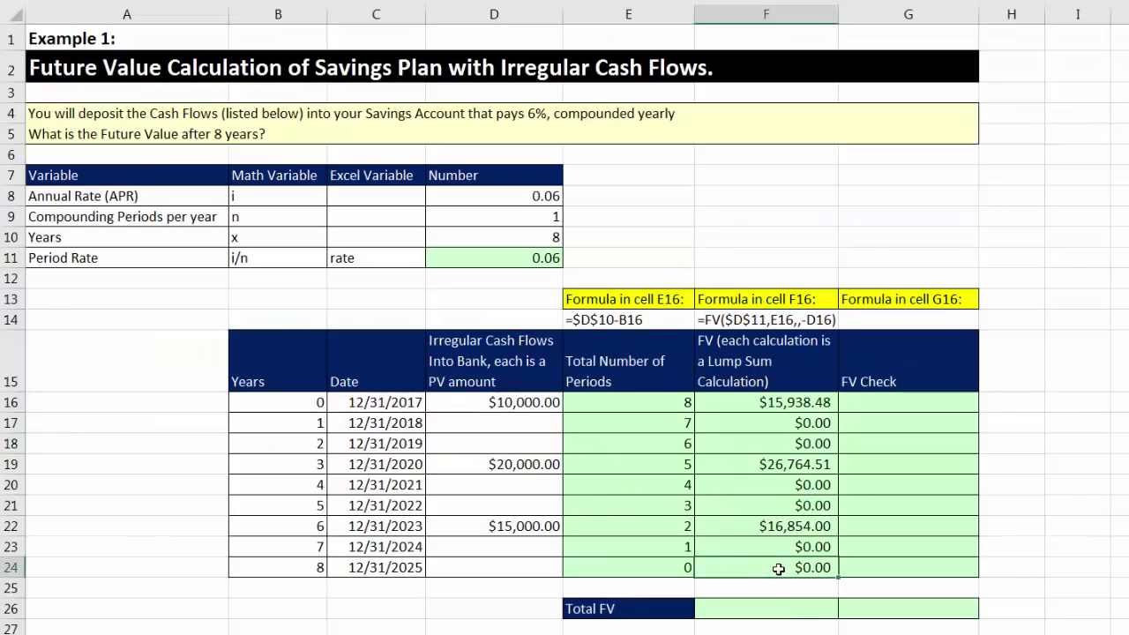
double_click(778, 569)
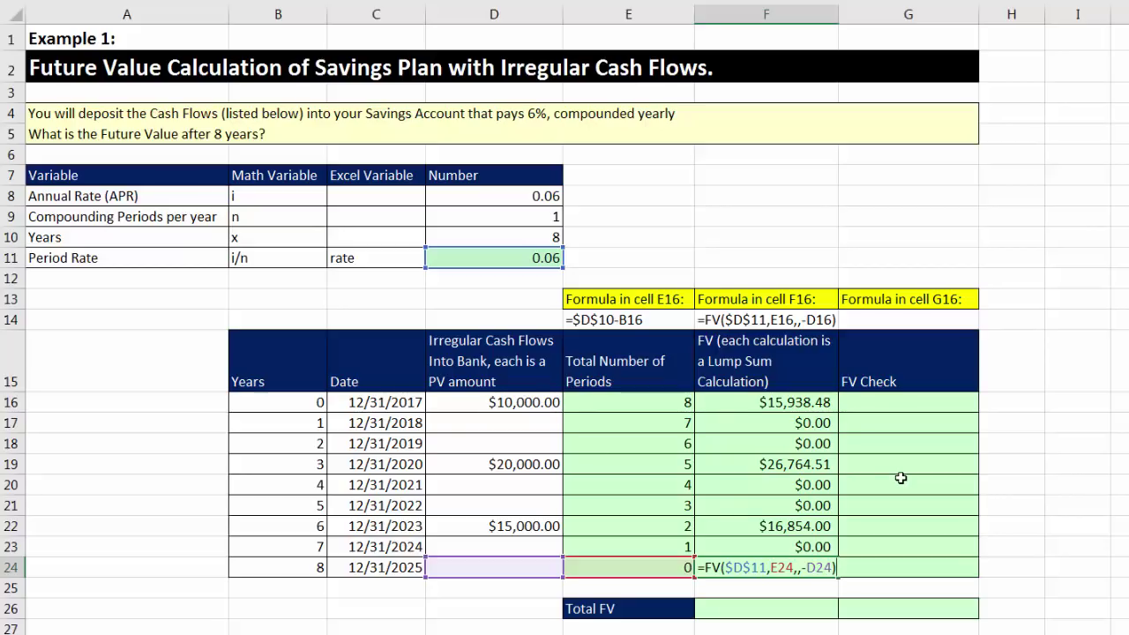
key("Return")
- Total the lump-sum future values in F26 with =SUM(F16:F24)
key("Down")
key("alt+equal")
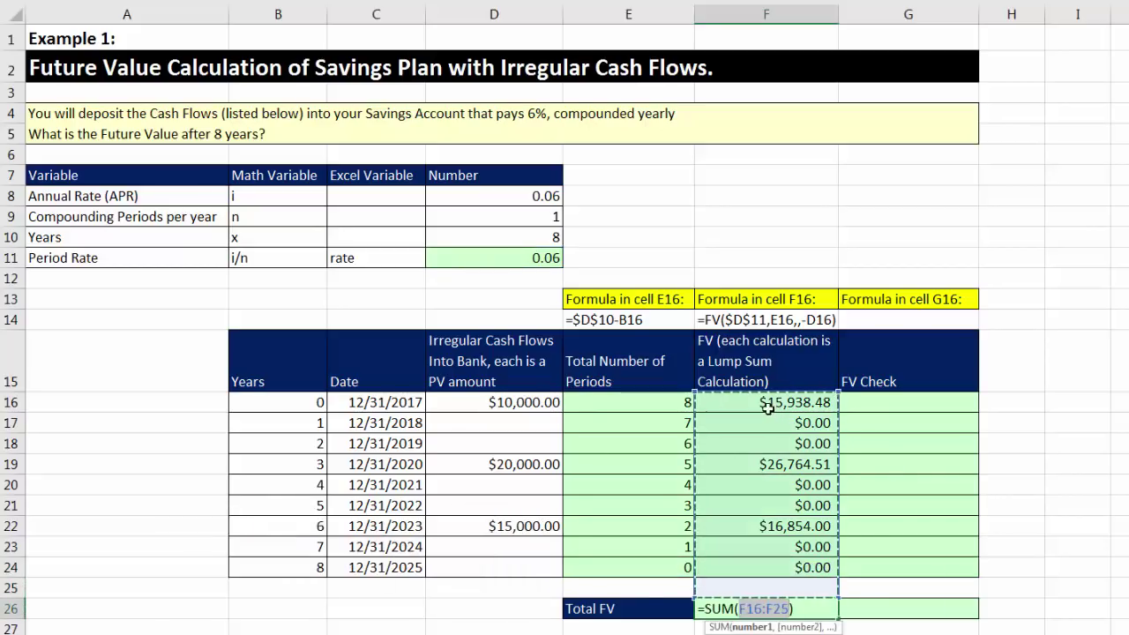
left_click_drag(764, 404, 767, 580)
key("Return")
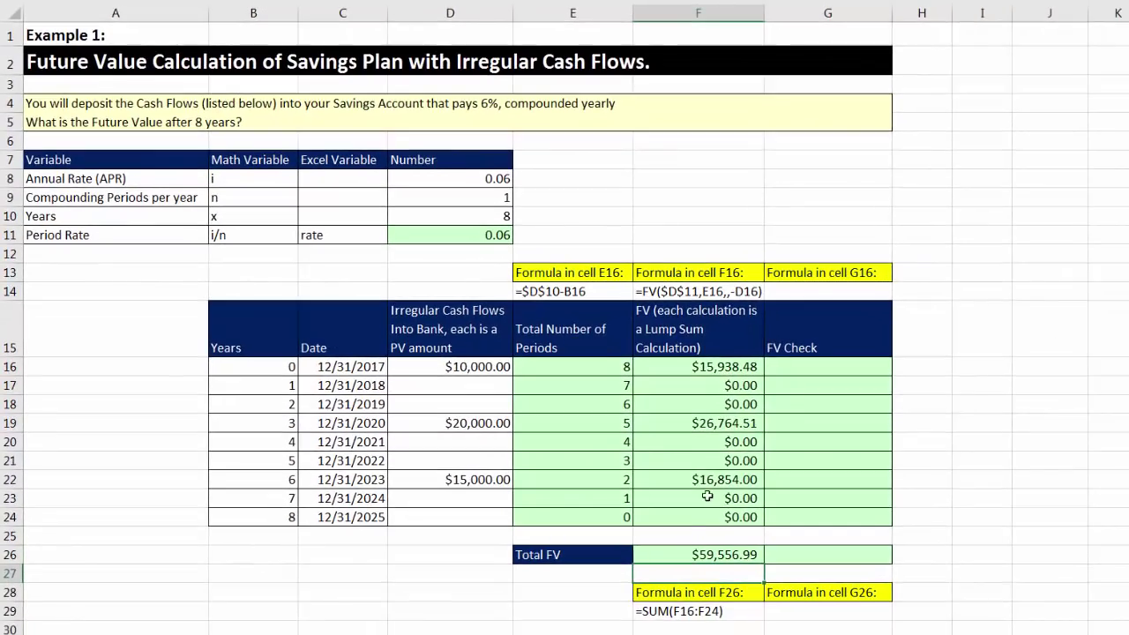
- Review the Total FV in F26 together with the individual future values of the three deposits in F16, F19 and F22
left_click(744, 555)
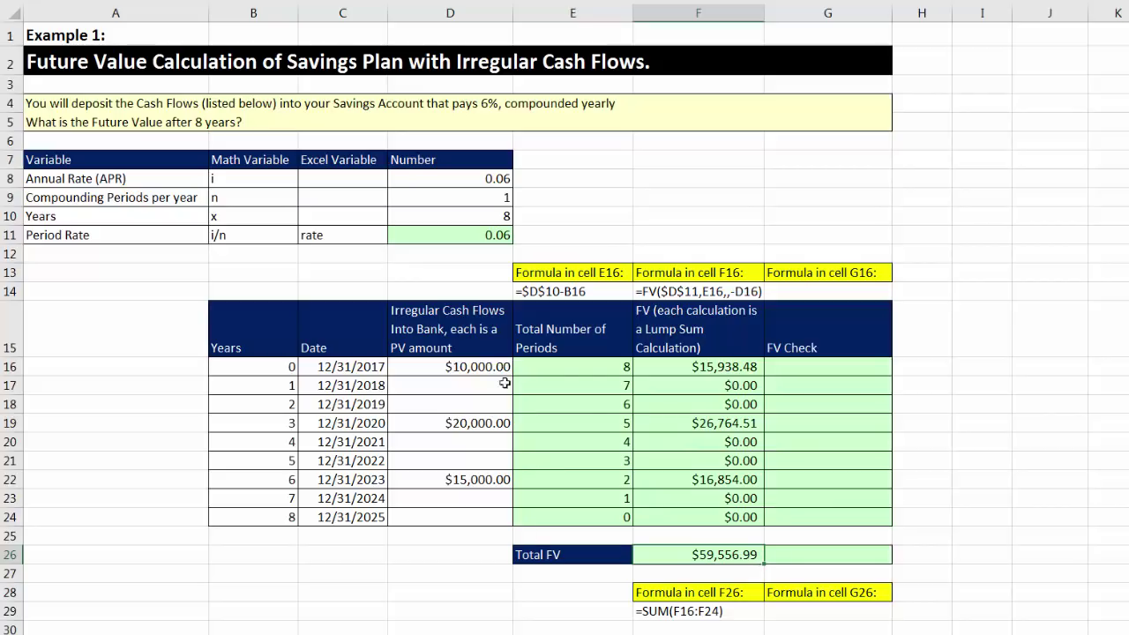
left_click(699, 367)
left_click(697, 423)
left_click(679, 478)
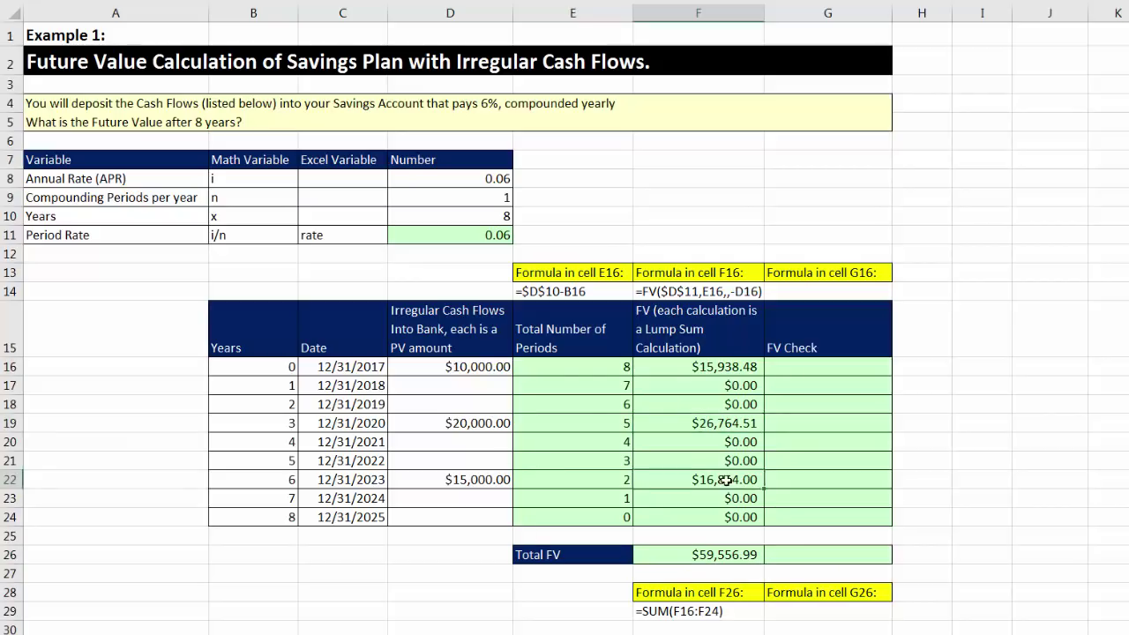
left_click(732, 554)
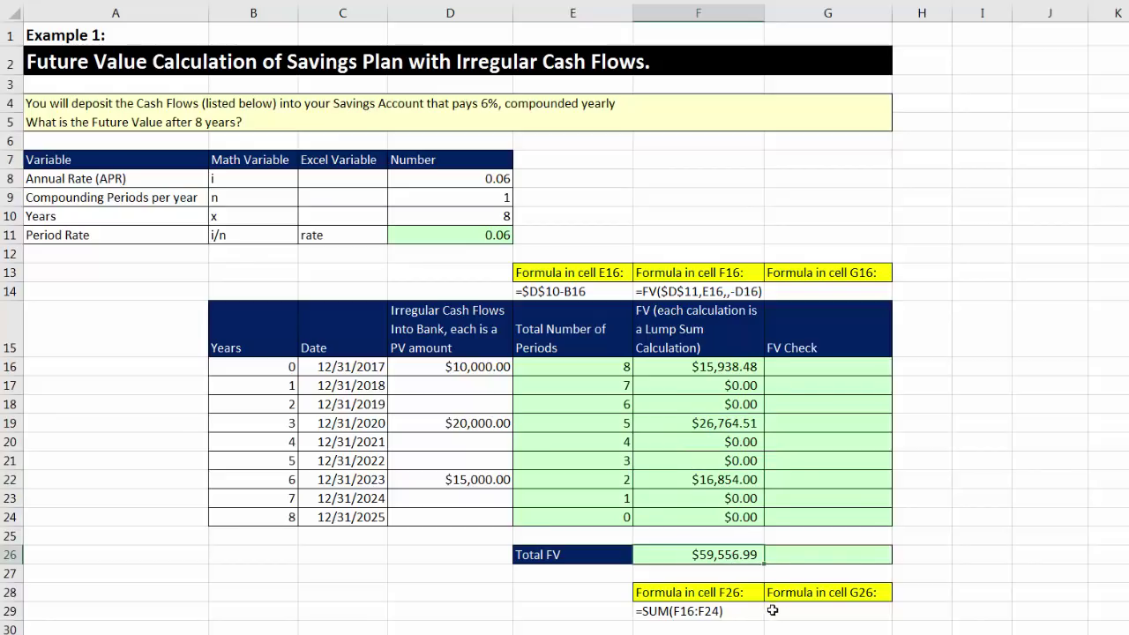
left_click(720, 419)
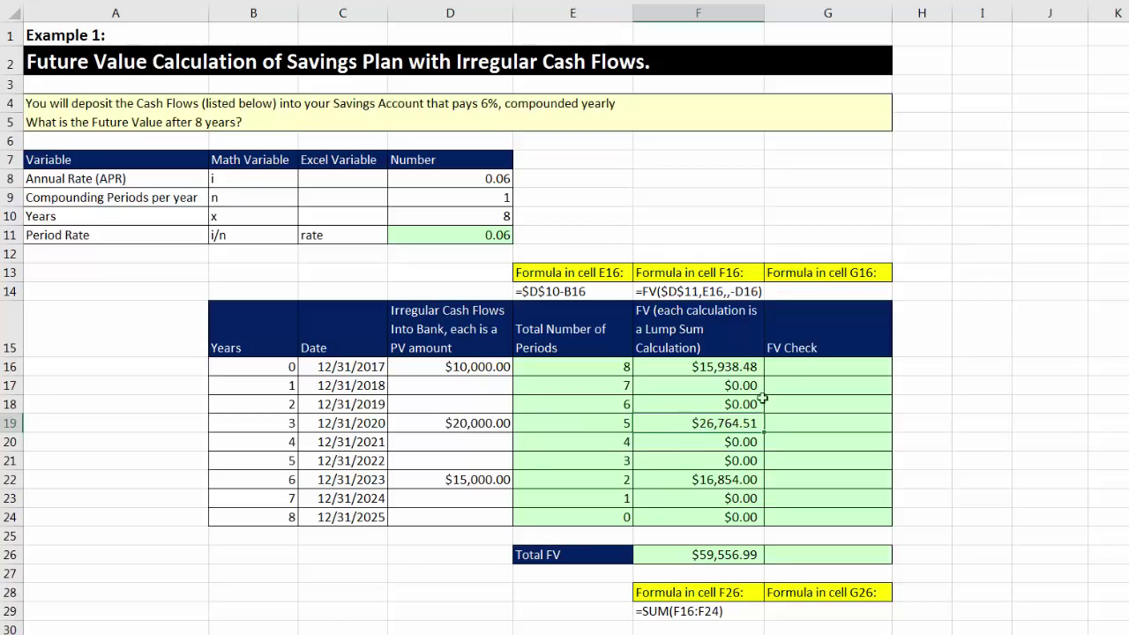
- Select G16 for the FV check and consult the Future Value Math Formula notes beside the table
left_click(807, 368)
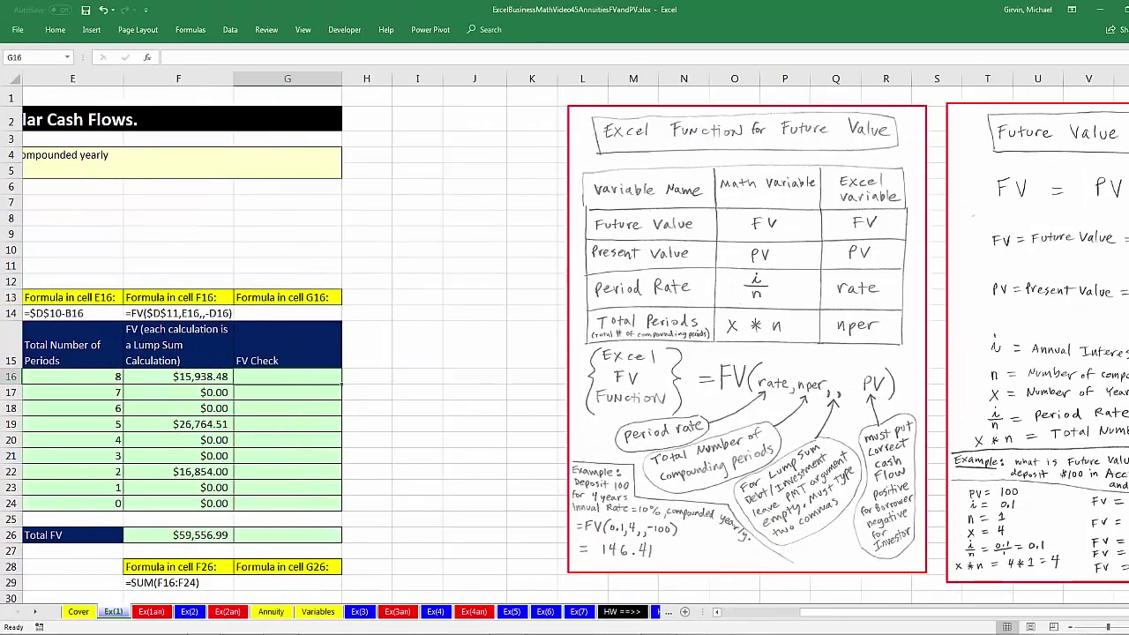
scroll(732, 415, "right", 3)
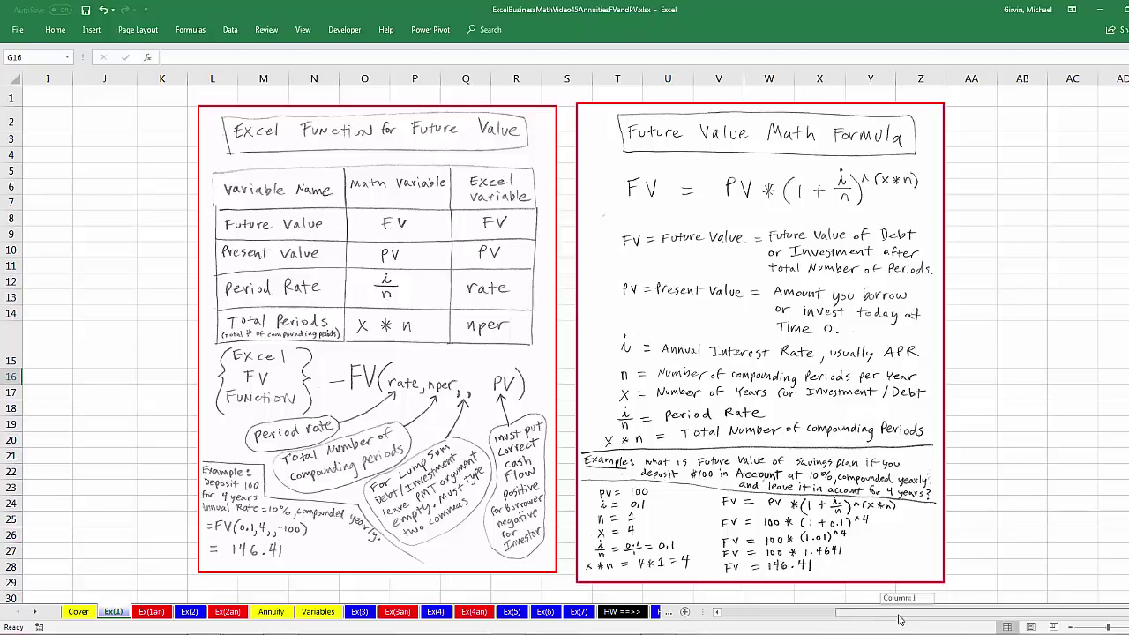
left_click_drag(908, 612, 792, 612)
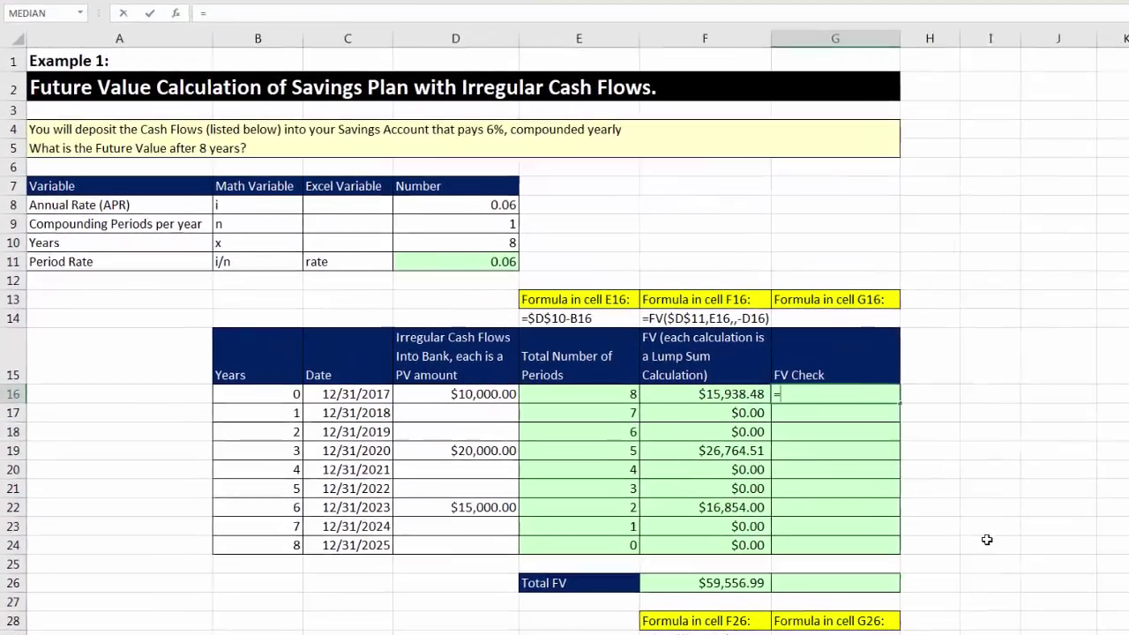
- Enter the future value math formula =D16*(1+$D$11)^E16 in G16 as the FV check
type("=")
key("Left")
key("Left")
key("Left")
type("*(1+")
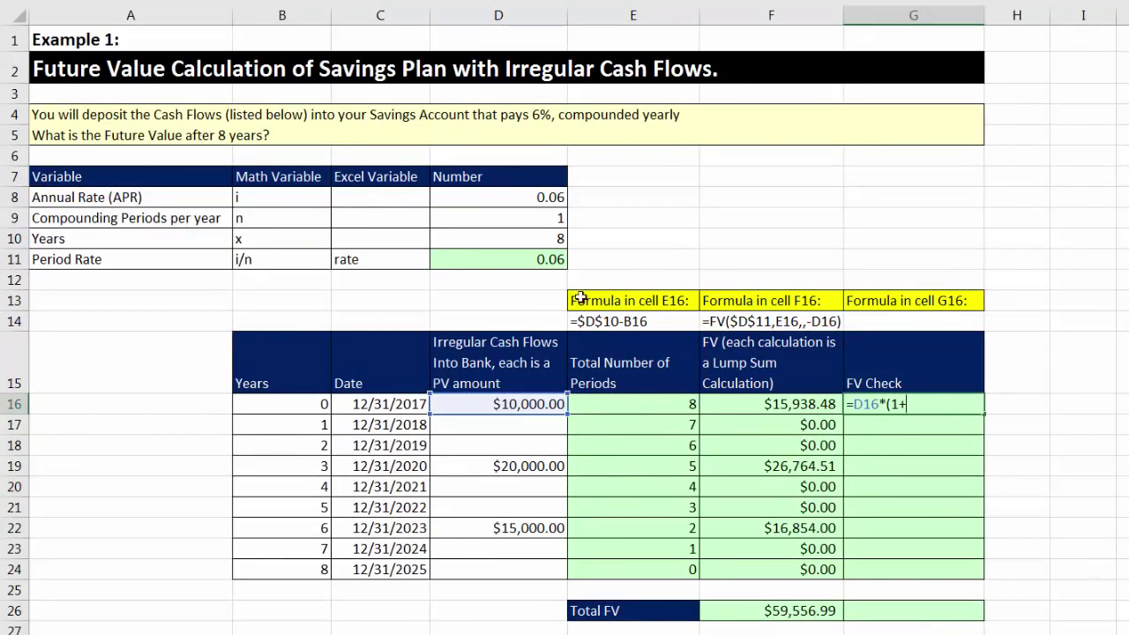
left_click(555, 263)
key("F4")
type(")")
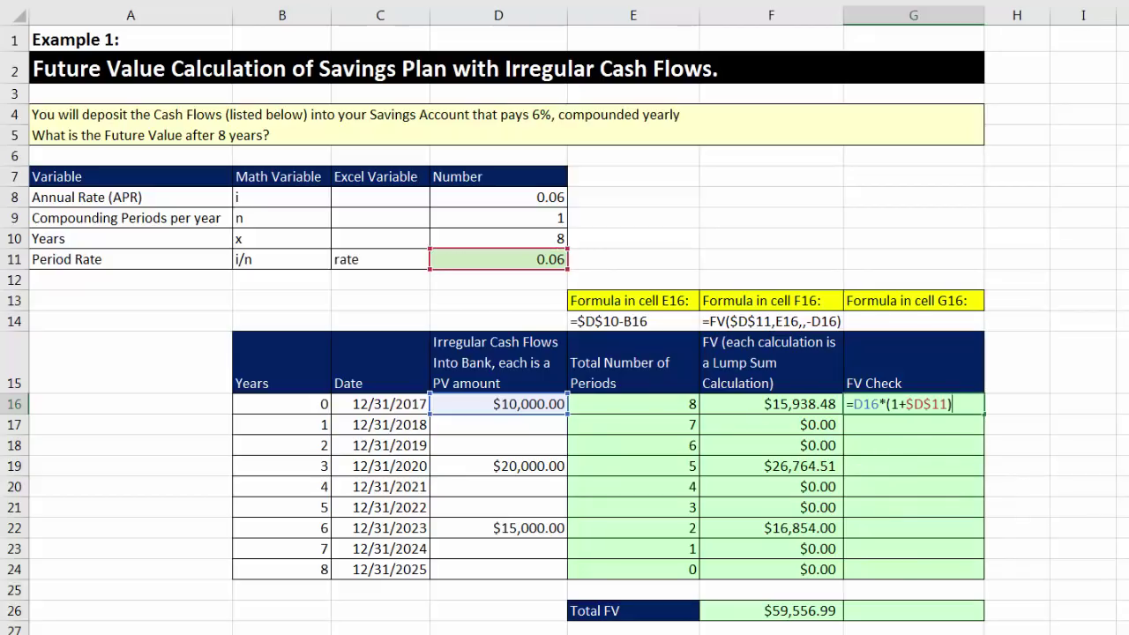
type("^")
key("Left")
key("Left")
key("Left")
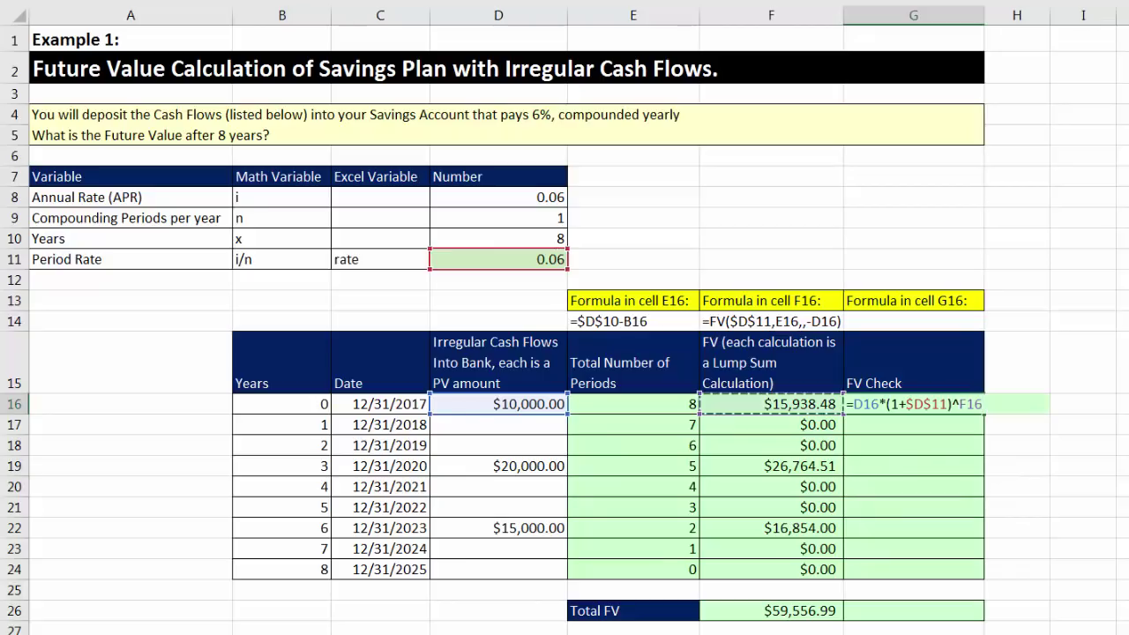
key("Right")
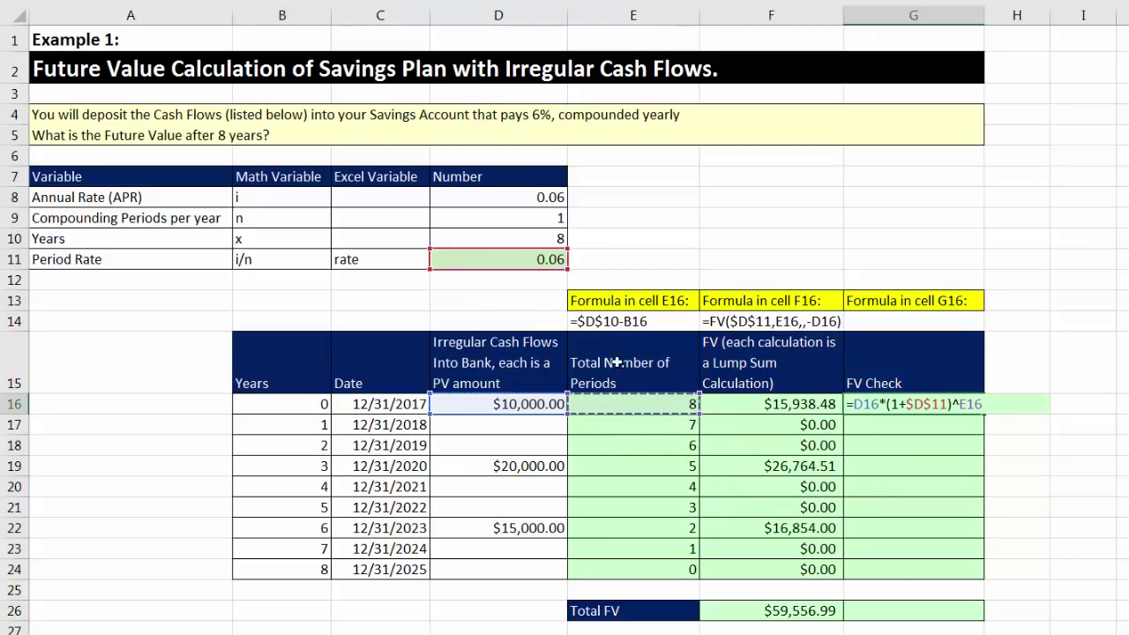
key("ctrl+Return")
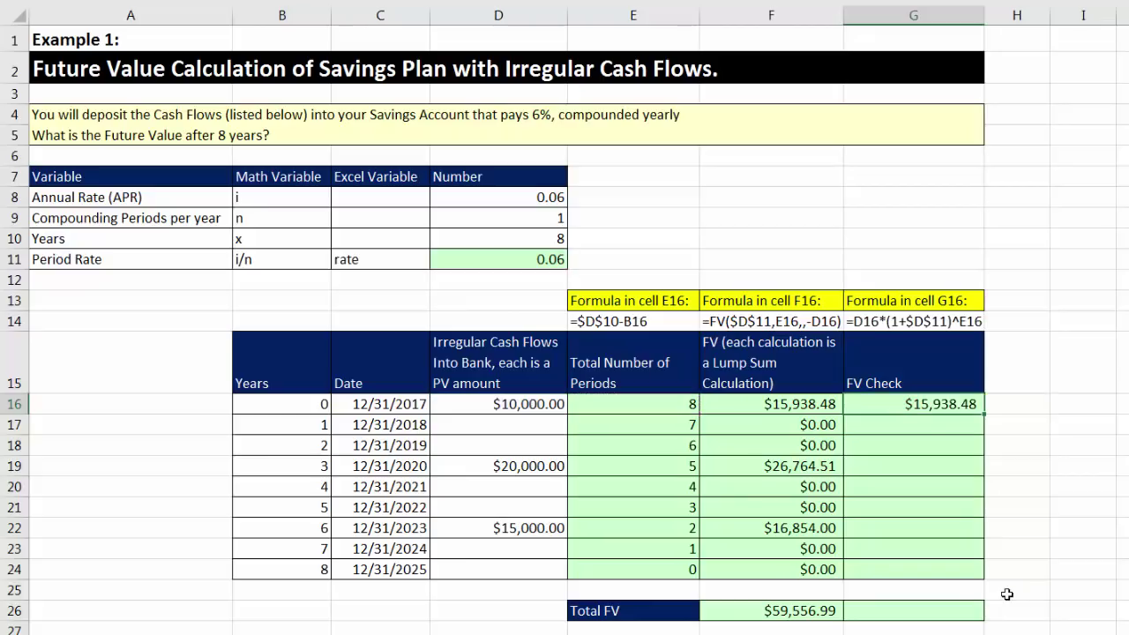
- Fill the FV check formula down to G24 and copy the Total FV sum from F26 across to G26
double_click(984, 415)
left_click(793, 610)
left_click_drag(843, 621, 975, 621)
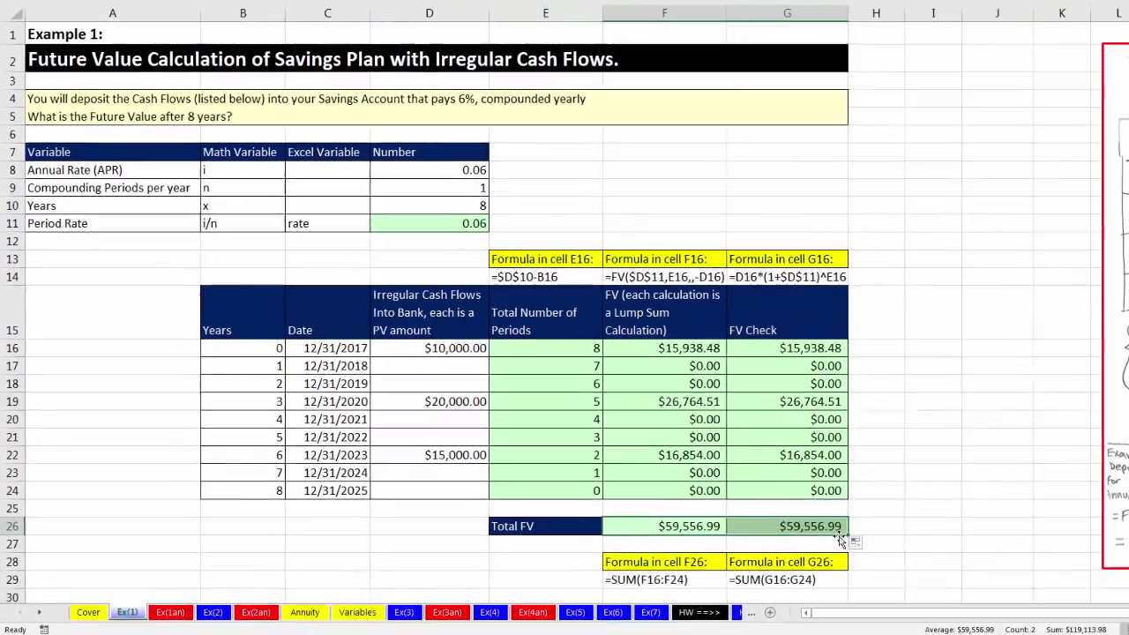
left_click(944, 565)
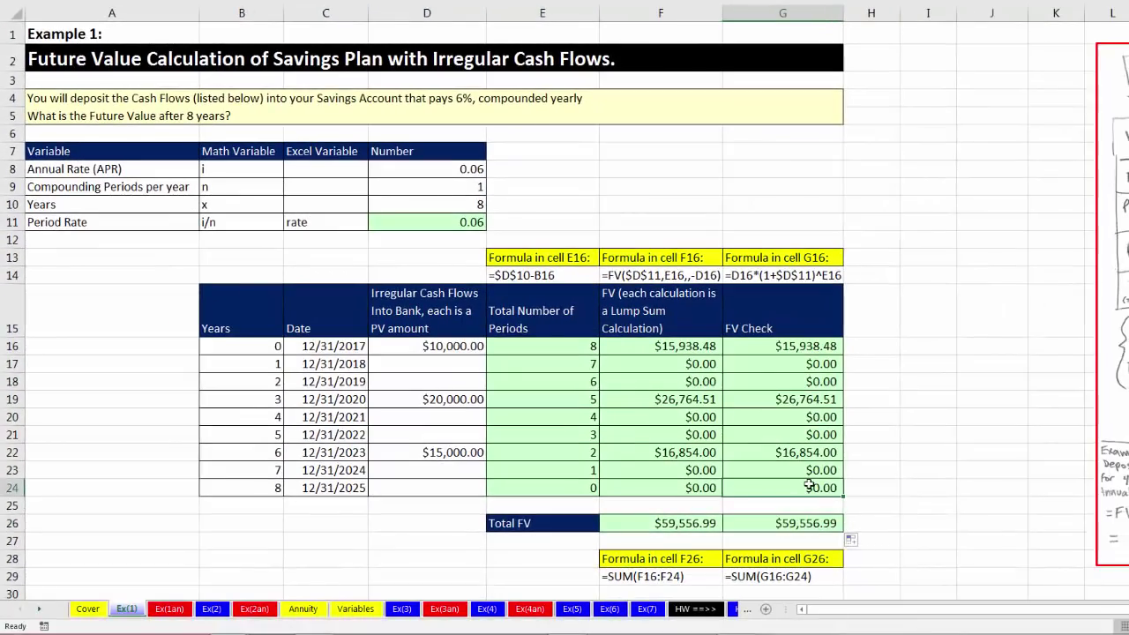
- Check the cell references of the FV check formula in G24 and review the three deposits in D16, D19 and D22
key("F2")
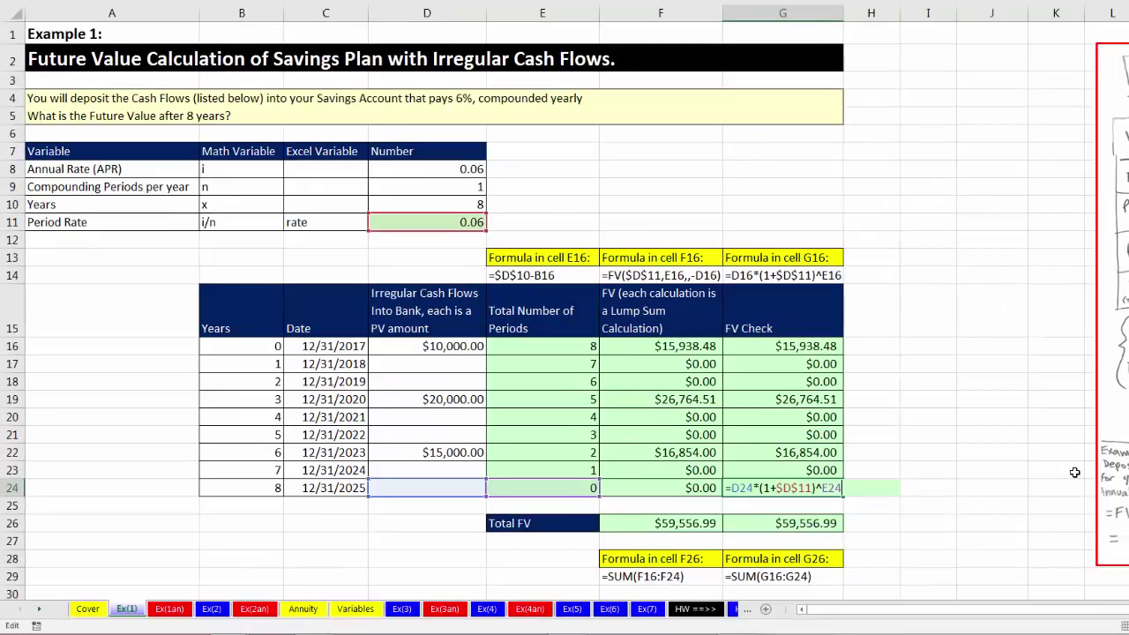
key("Return")
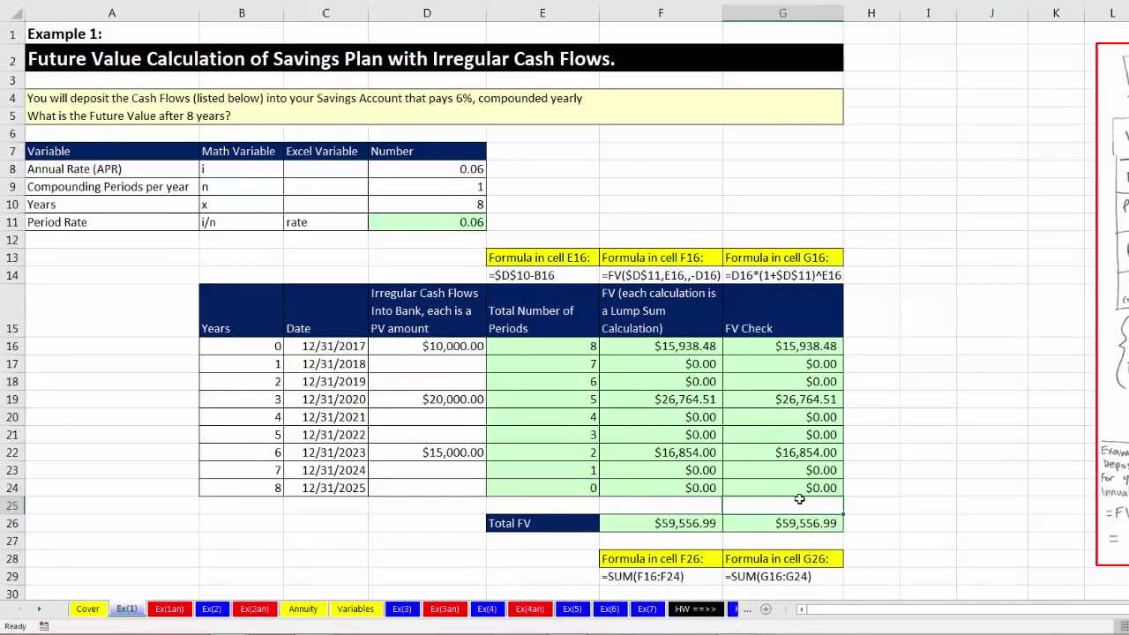
left_click(477, 349)
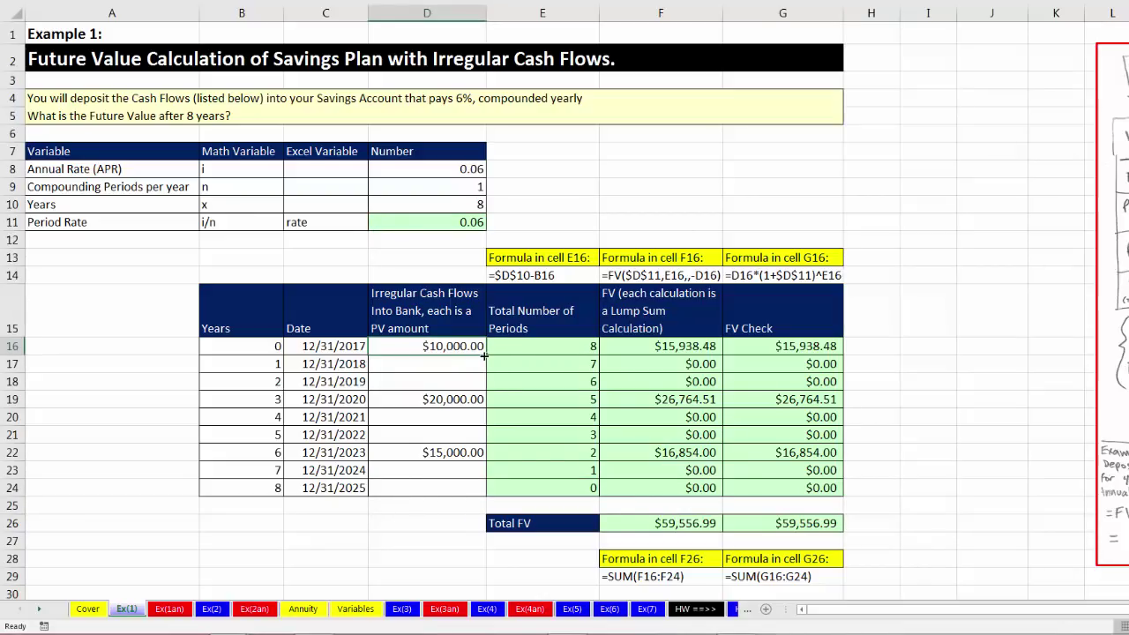
left_click(459, 403)
left_click(464, 451)
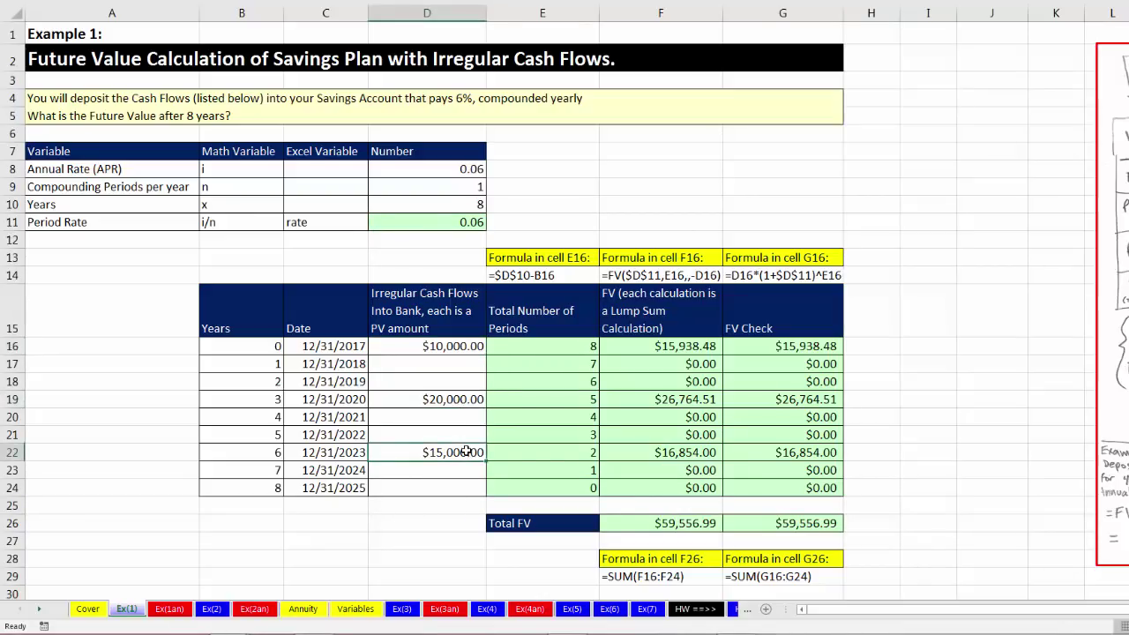
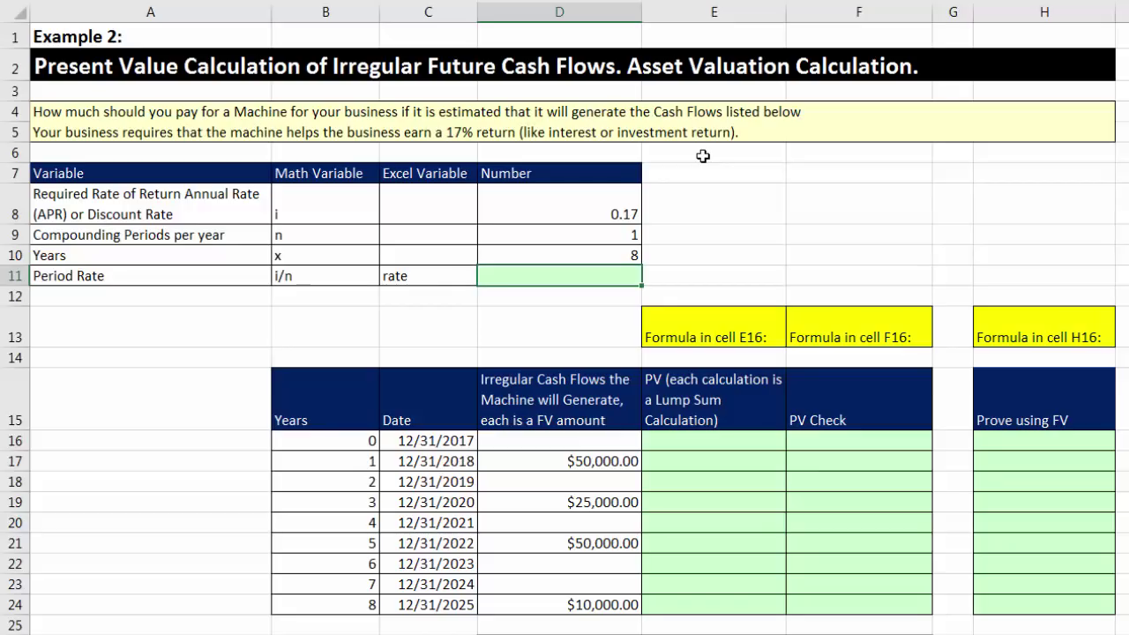
- Calculate the Period Rate of Example 2 in D11 by dividing the annual discount rate by the compounding periods with =D8/D9
left_click(591, 209)
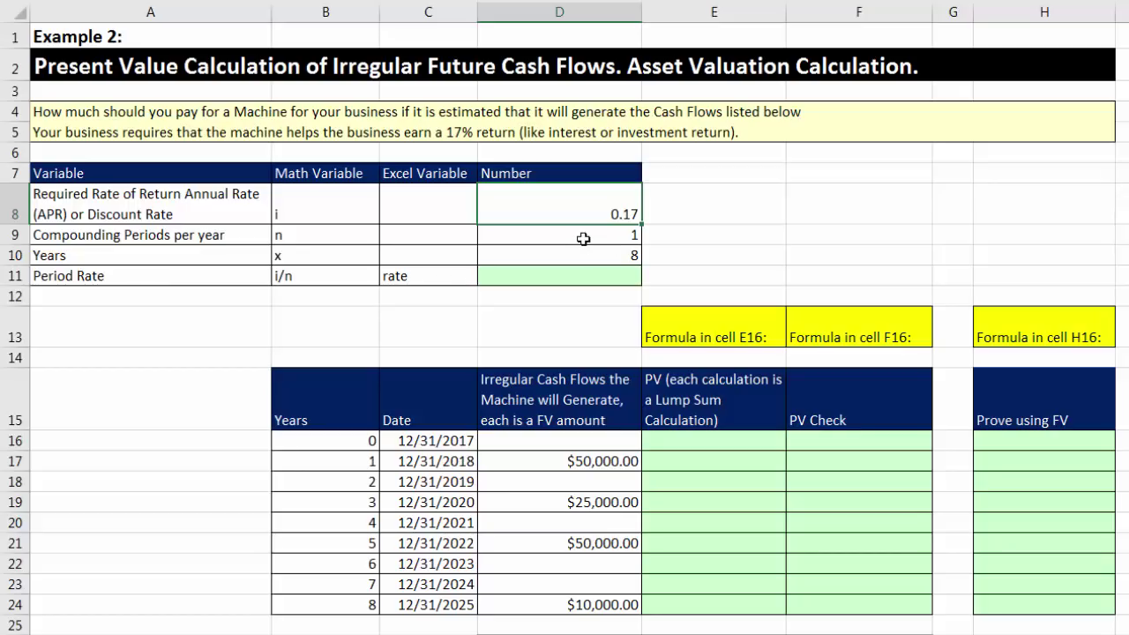
left_click(583, 238)
left_click(595, 259)
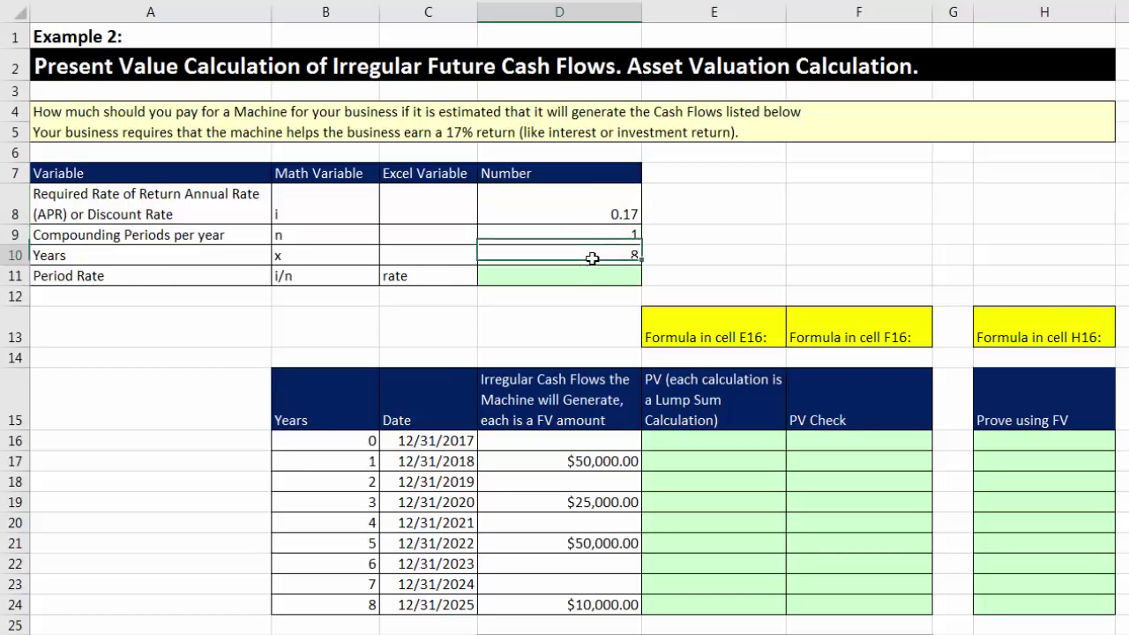
left_click(610, 276)
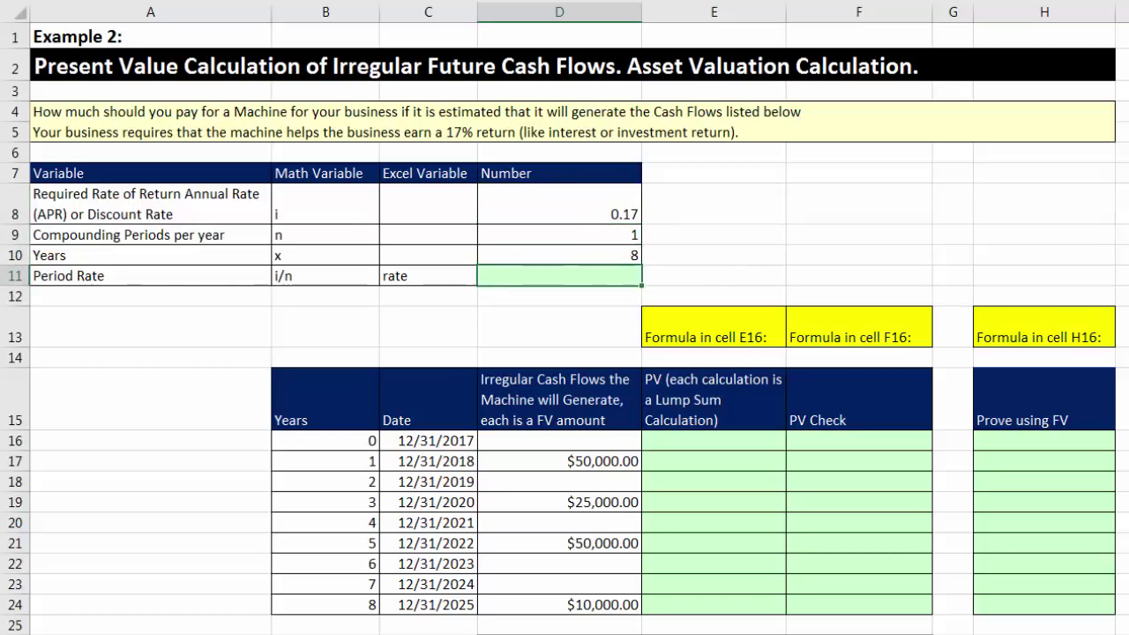
type("=")
key("Up")
key("Up")
key("Up")
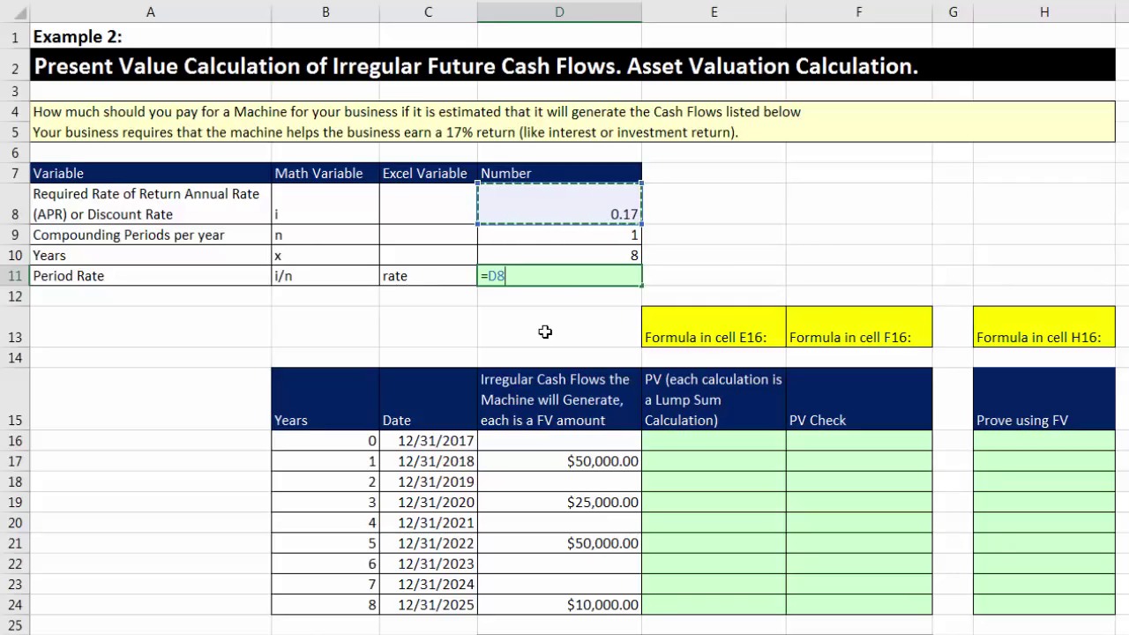
type("/")
left_click(564, 232)
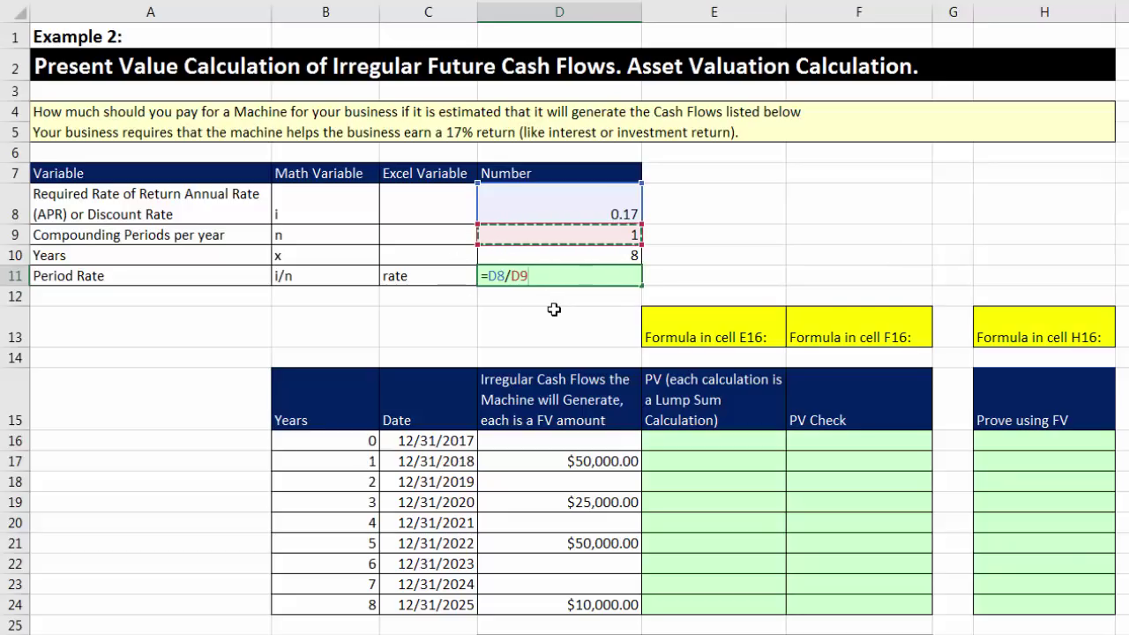
key("Return")
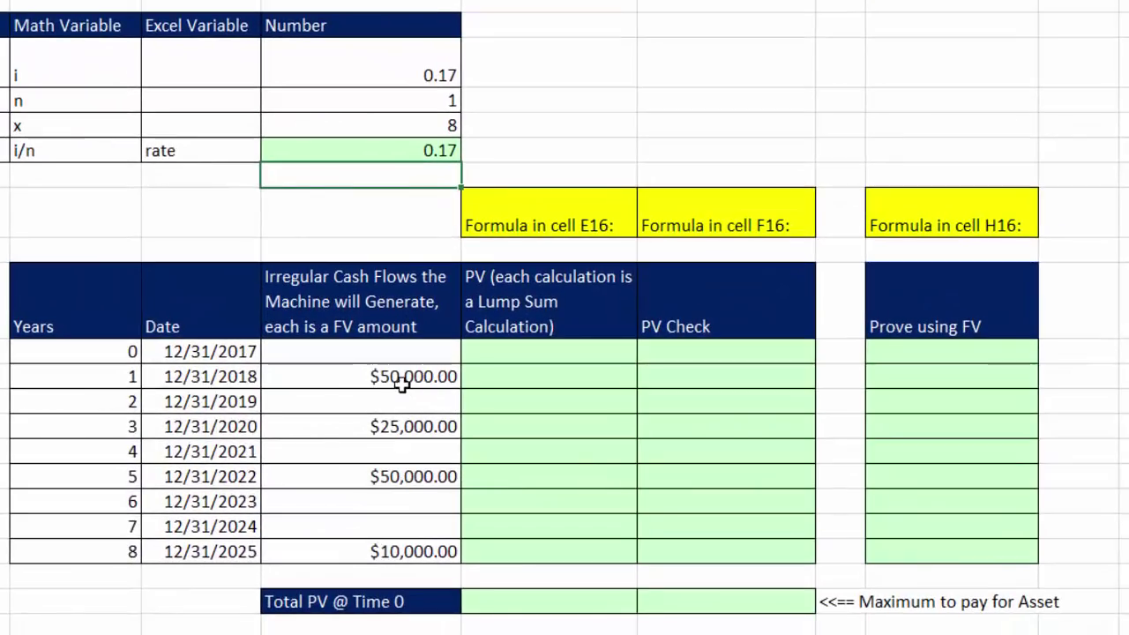
- Examine the machine's irregular cash flows by year against the PV cells in E17:E24 and the Total PV cell
left_click(400, 379)
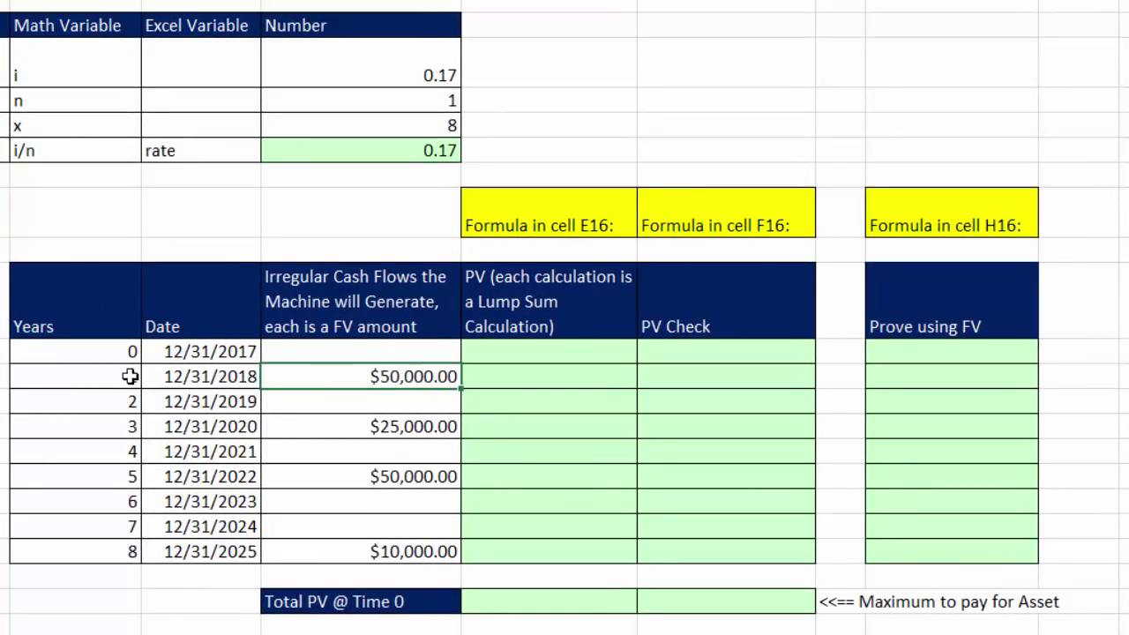
left_click_drag(121, 377, 364, 371)
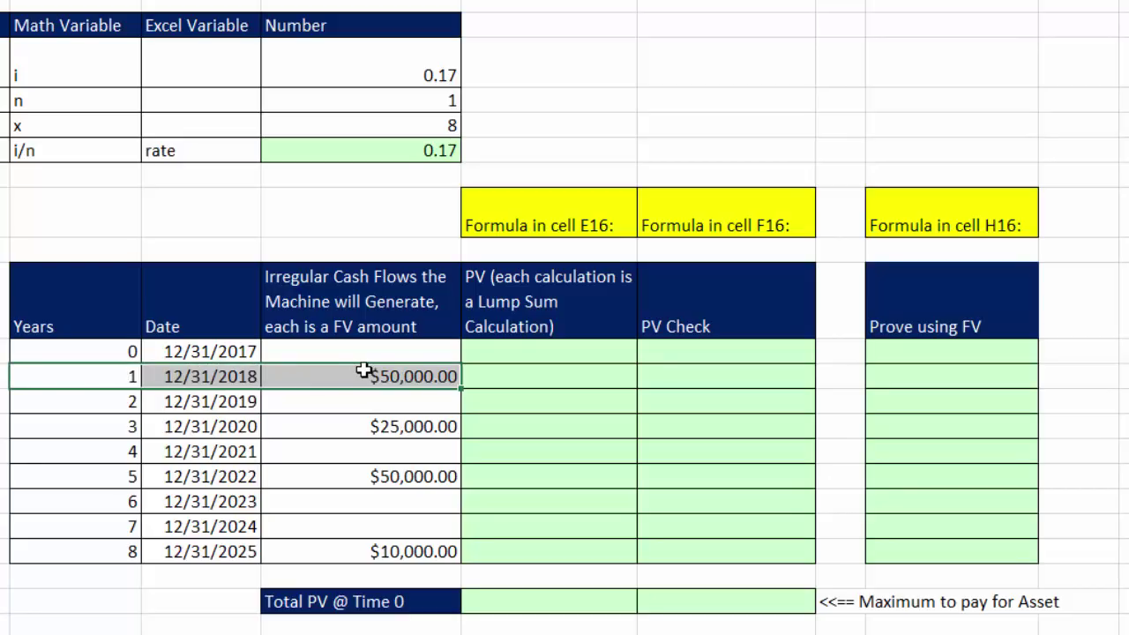
left_click(528, 376)
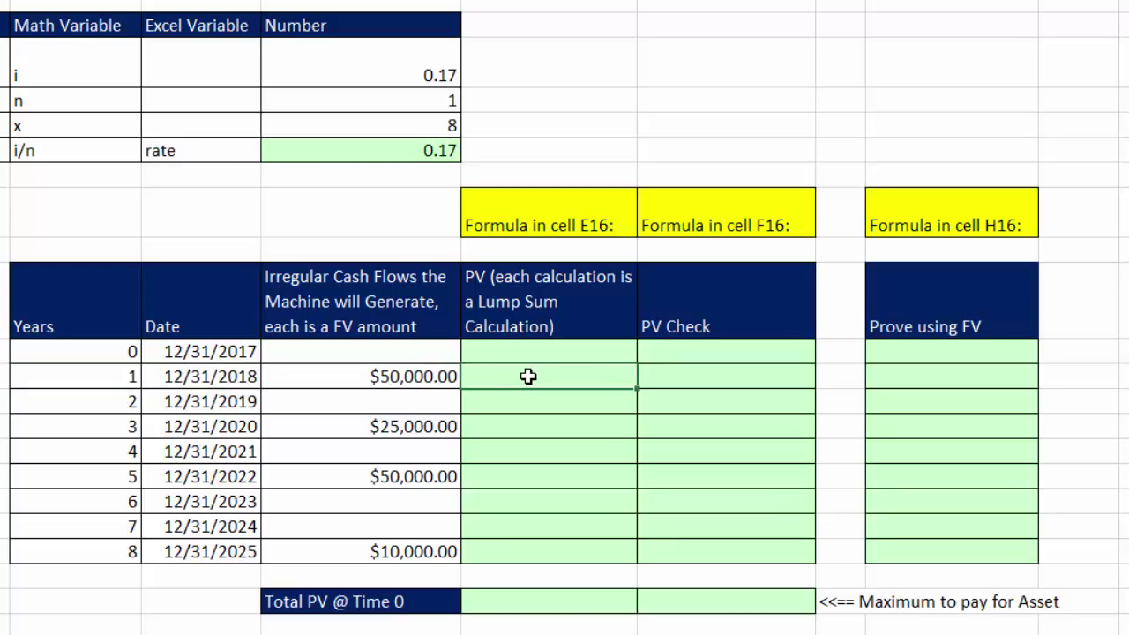
left_click_drag(112, 352, 376, 348)
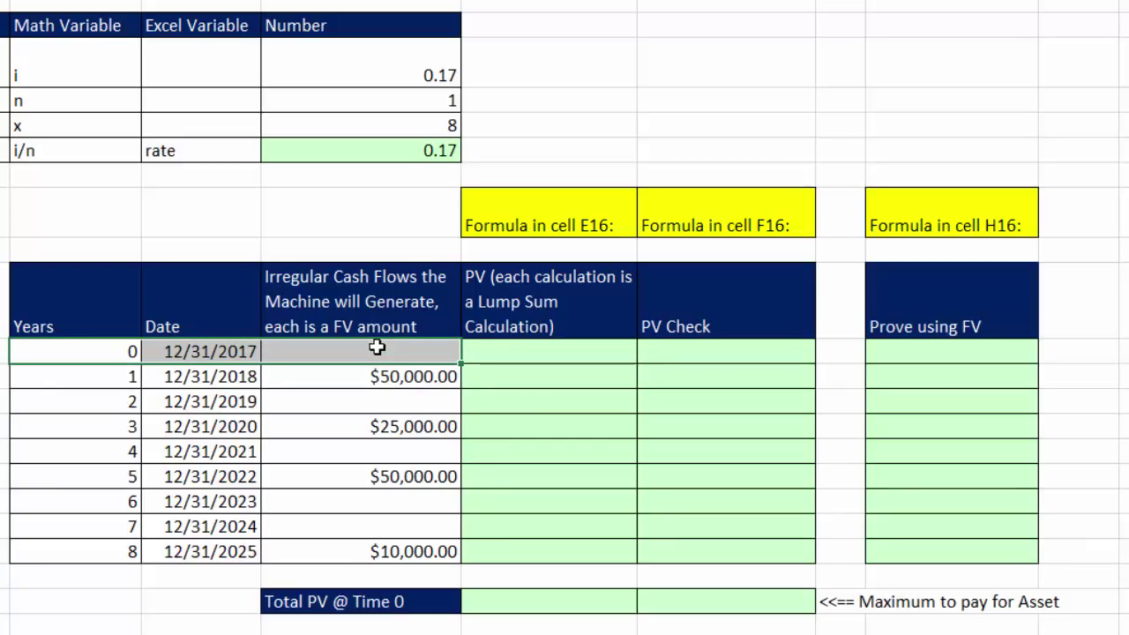
left_click_drag(86, 551, 574, 544)
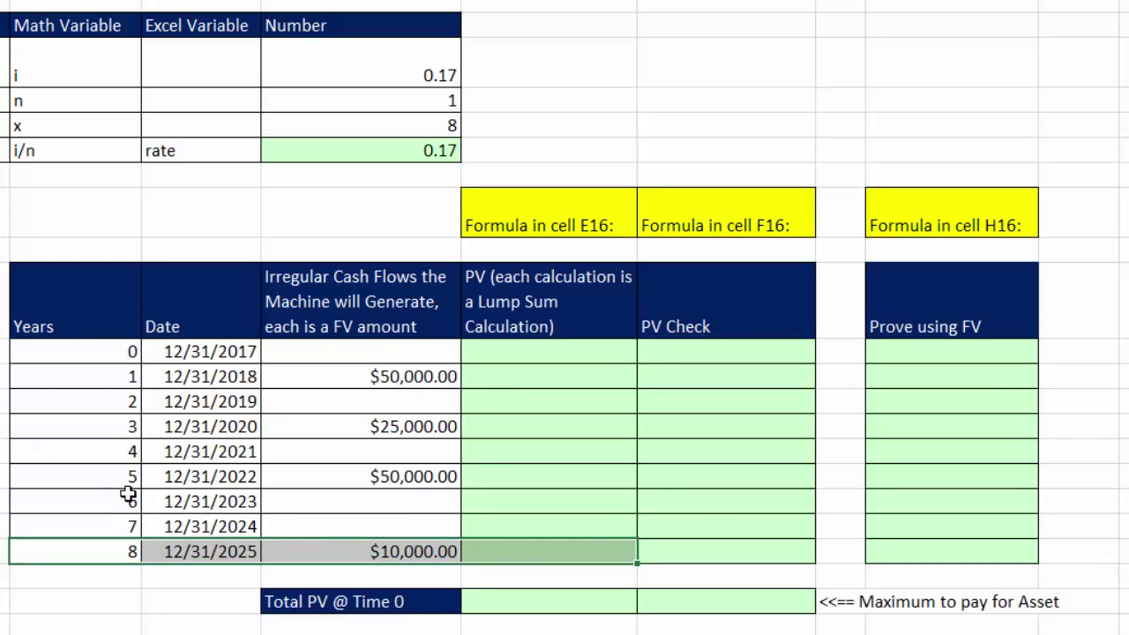
left_click(499, 551)
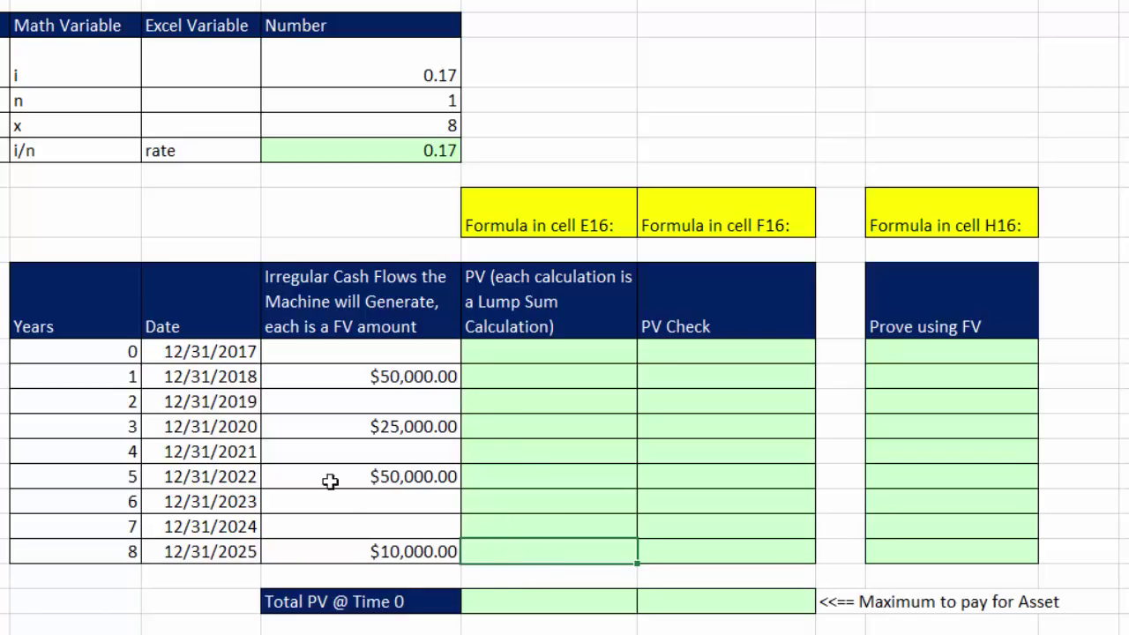
left_click(584, 382)
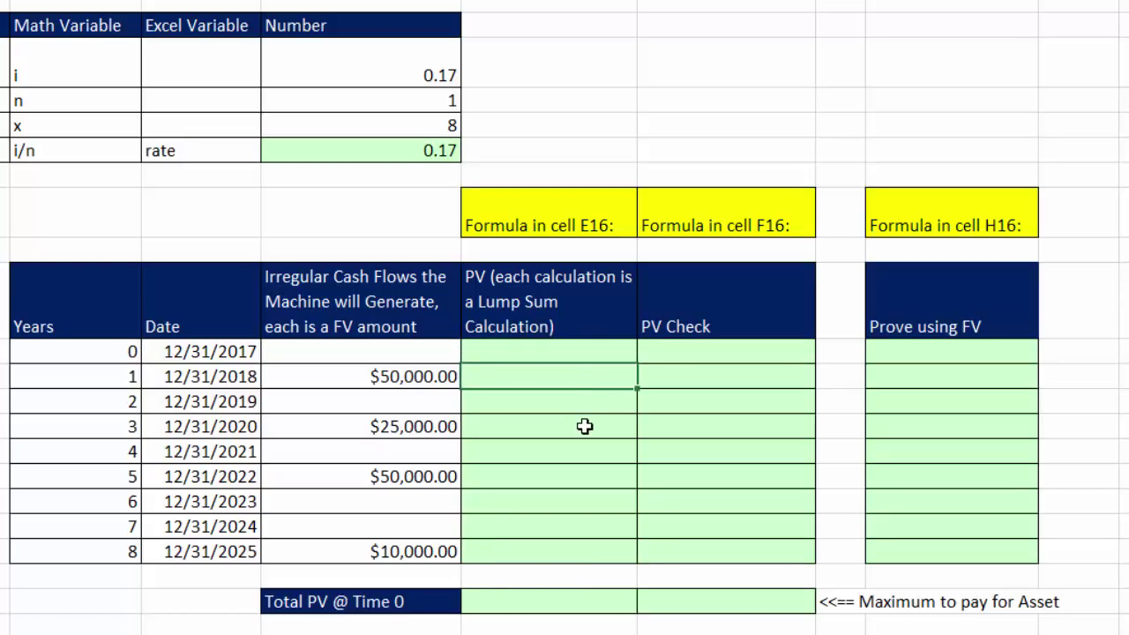
left_click(585, 426)
left_click(580, 474)
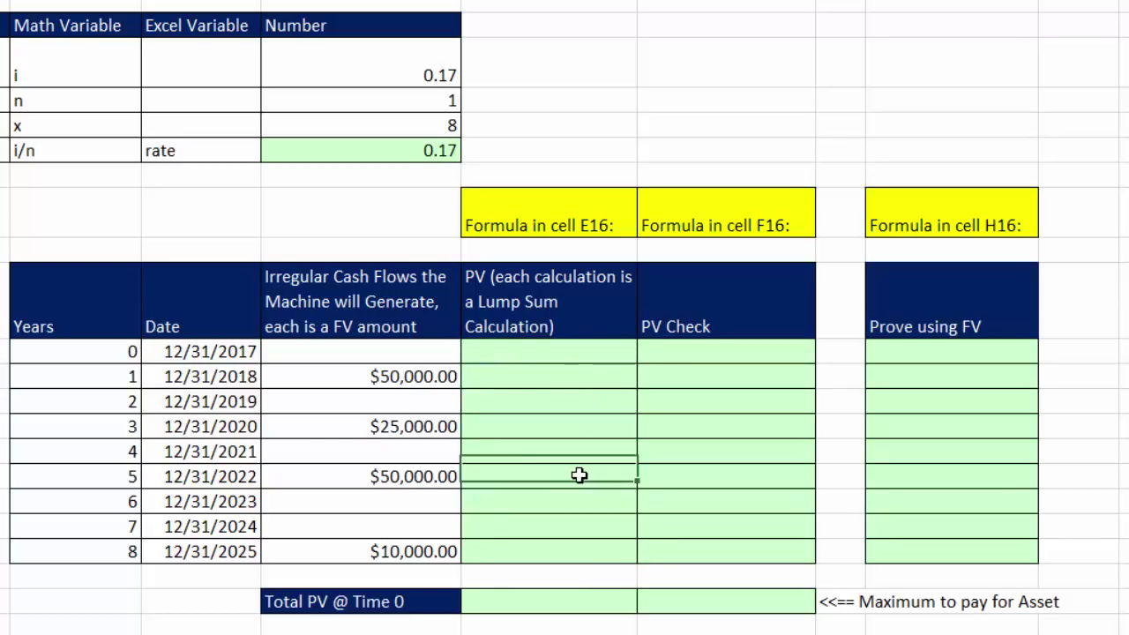
left_click(539, 606)
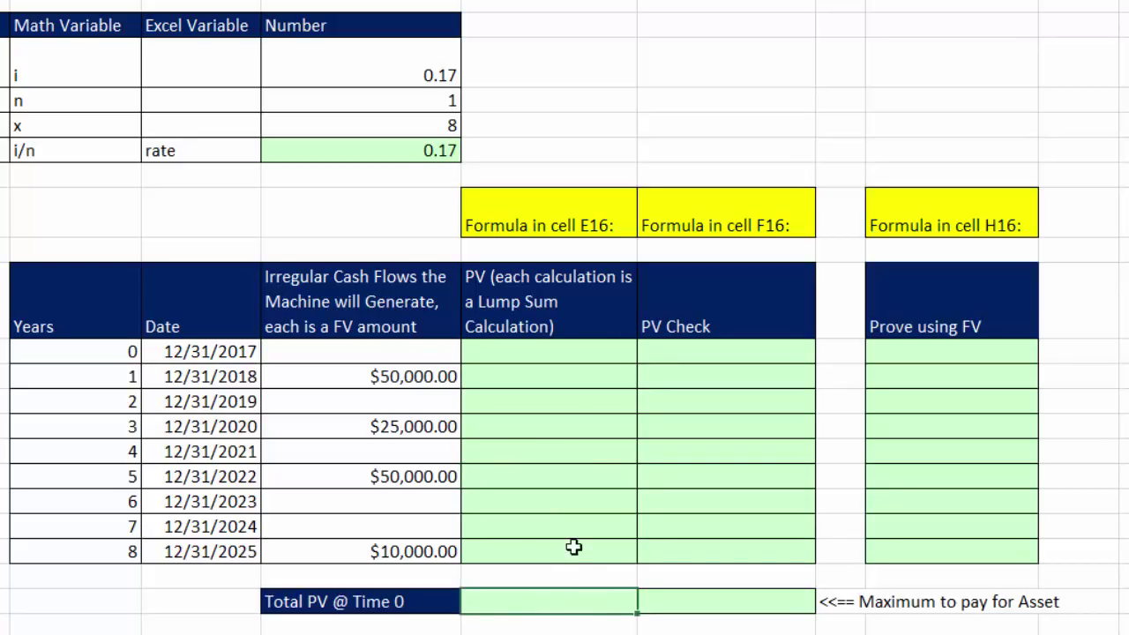
- Enter the lump sum present value formula =PV($D$11,B17,,D17) in E17 for the year 1 cash flow
left_click(567, 378)
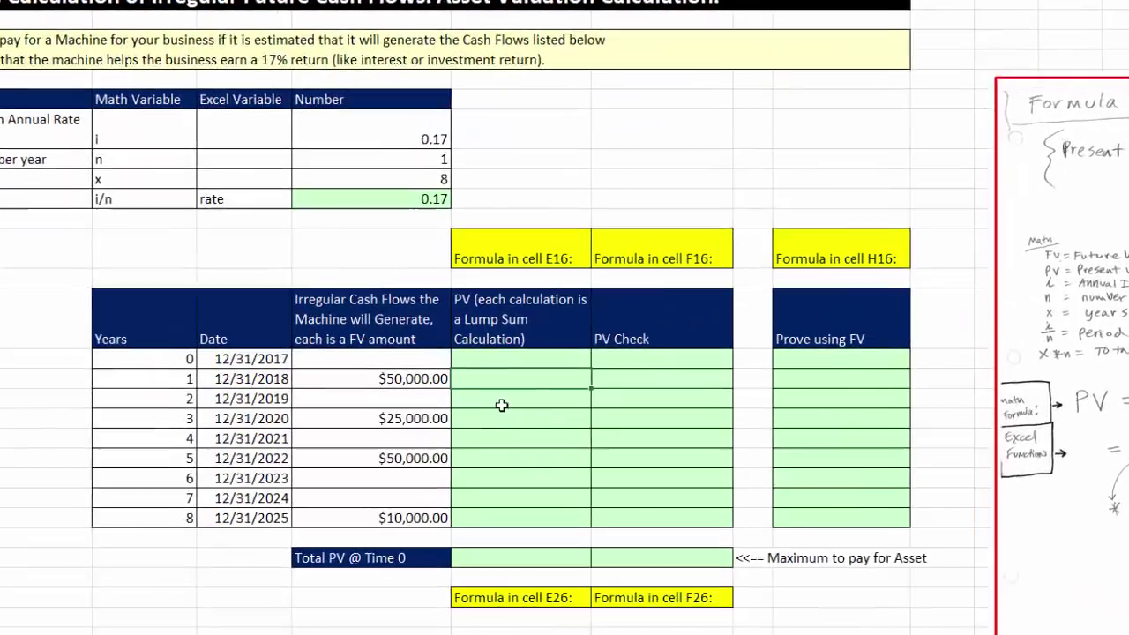
type("=pv")
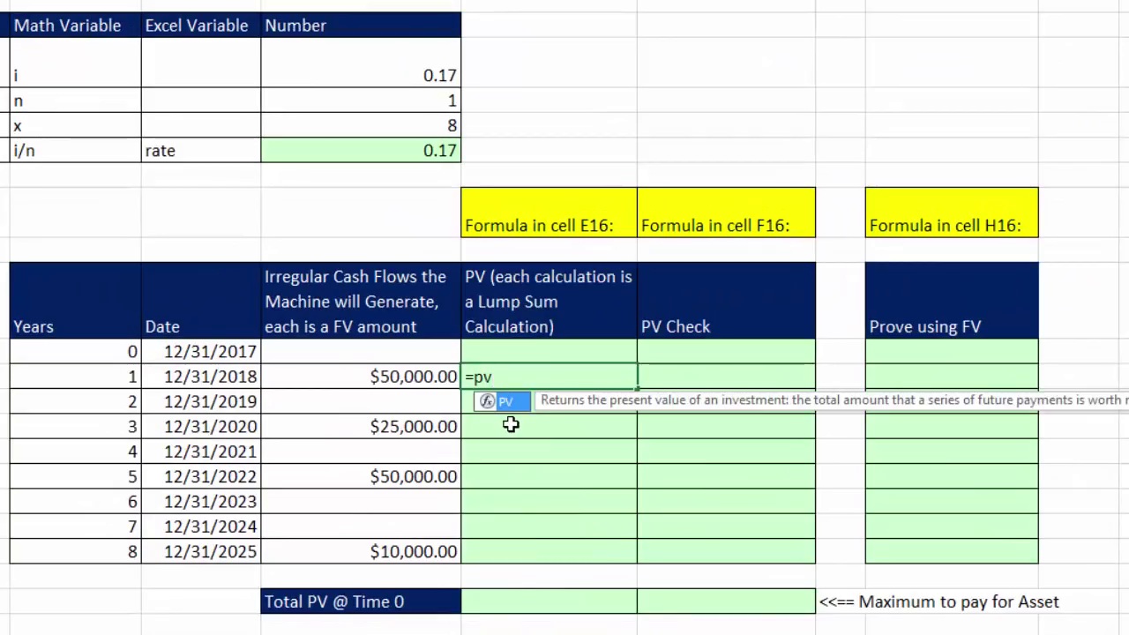
key("Tab")
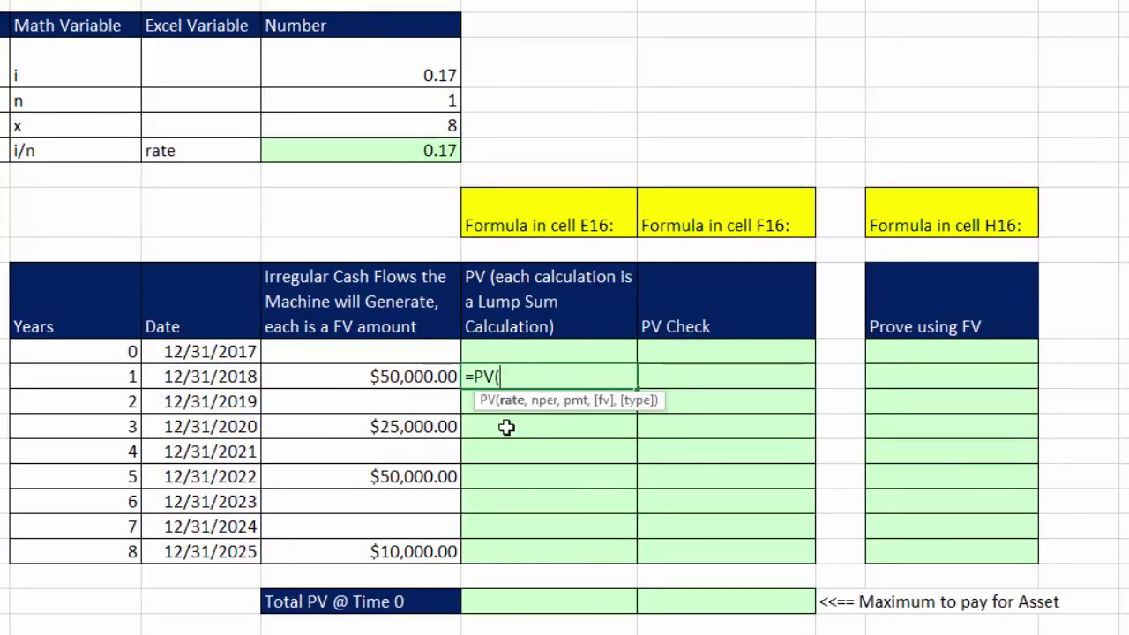
left_click(425, 152)
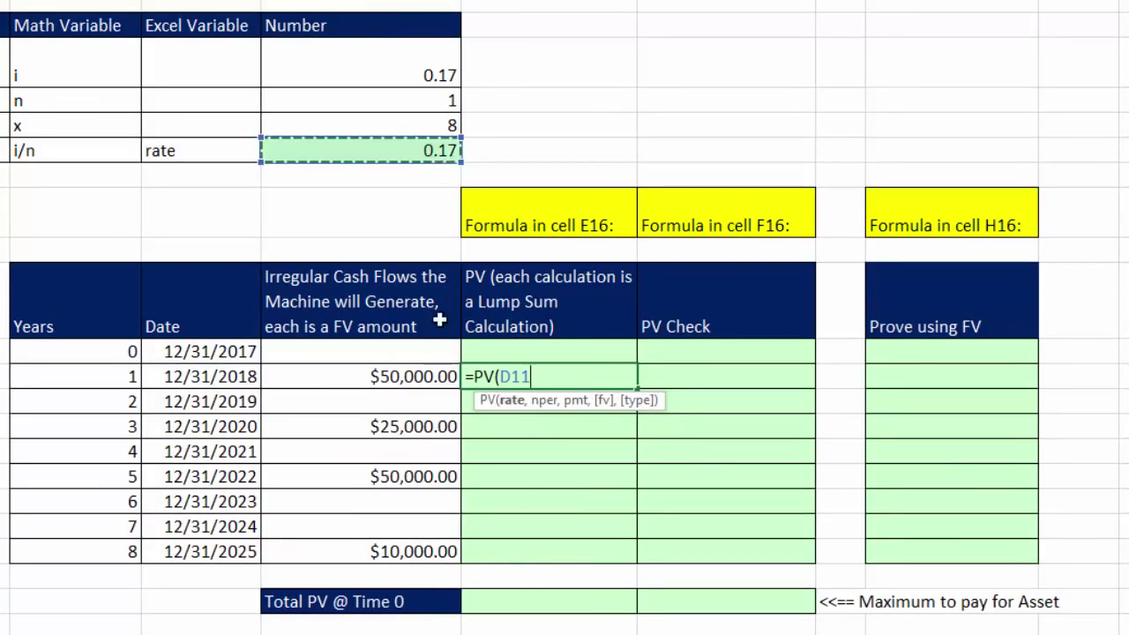
key("F4")
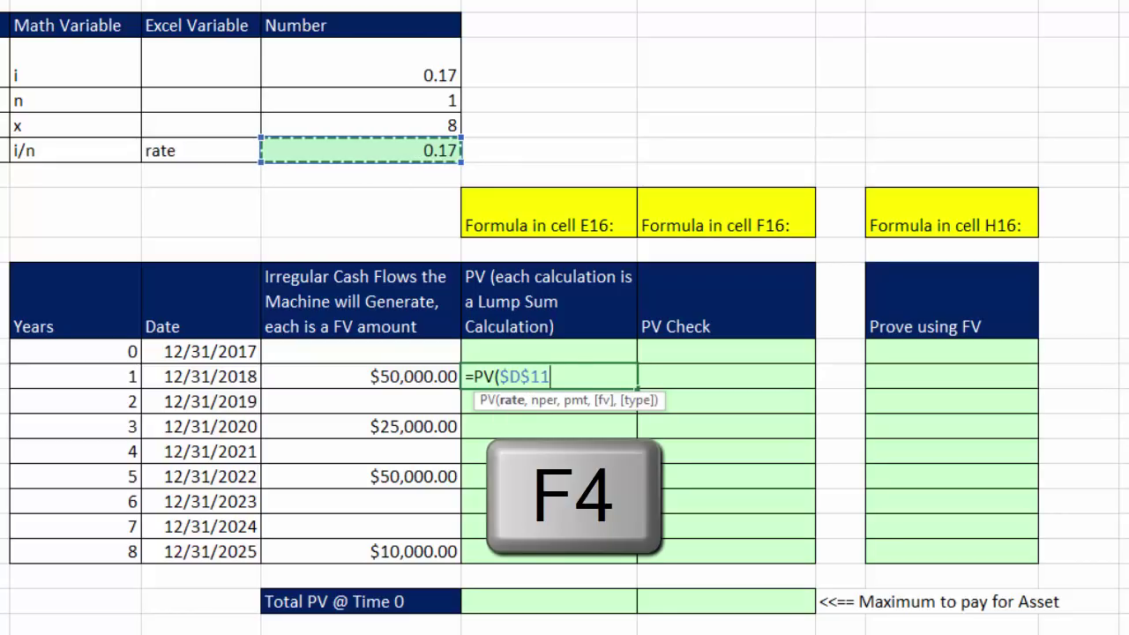
type(",")
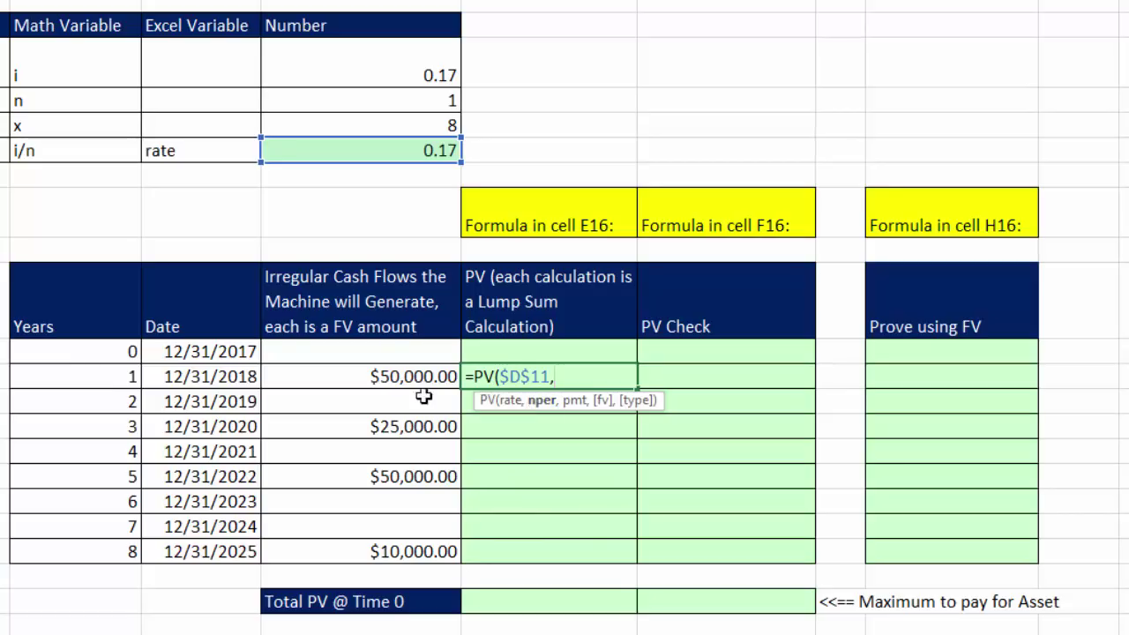
left_click(96, 380)
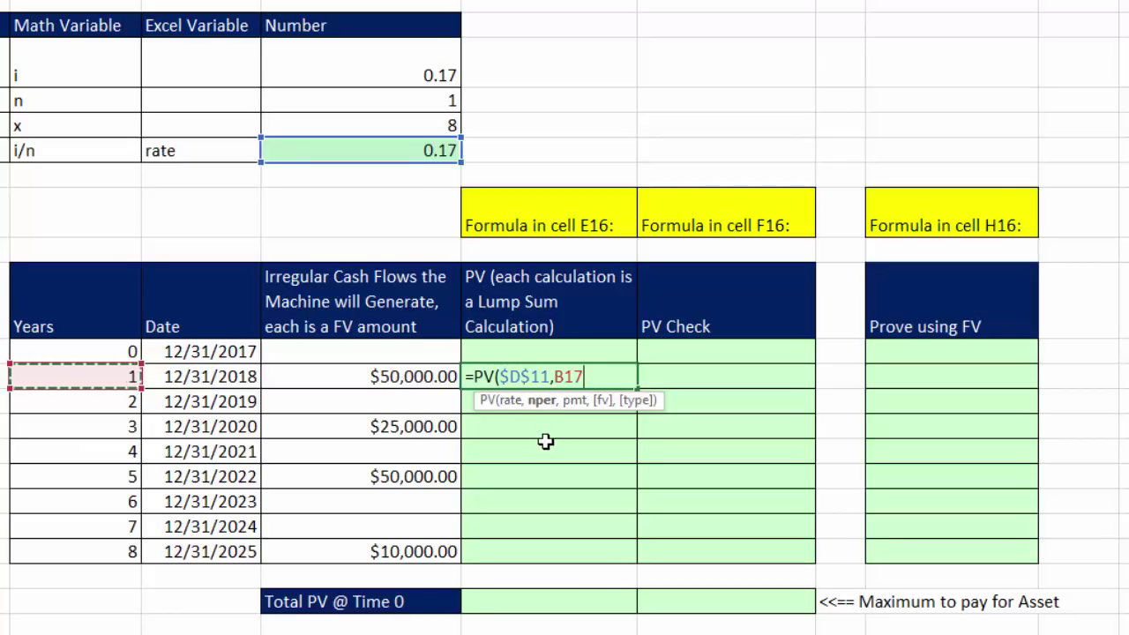
type(",")
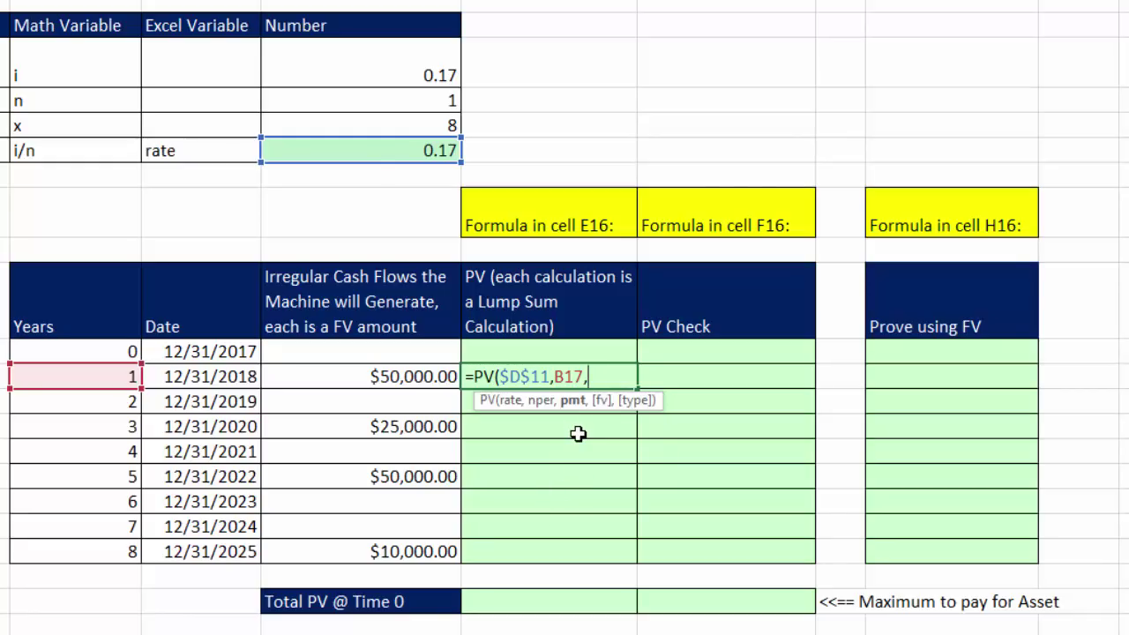
type(",")
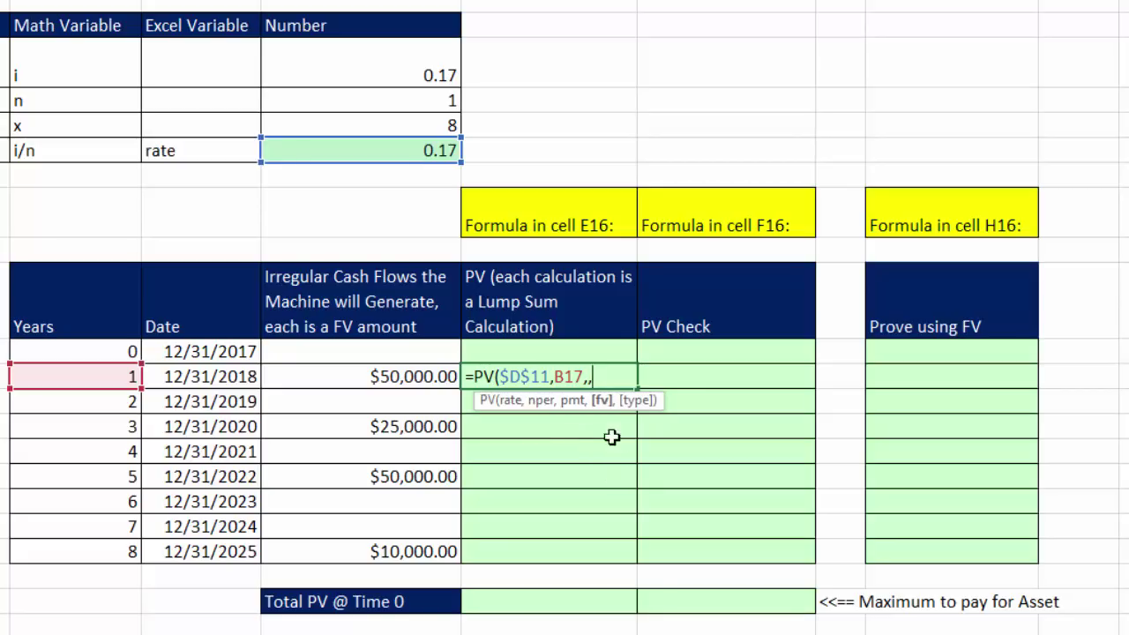
left_click(402, 380)
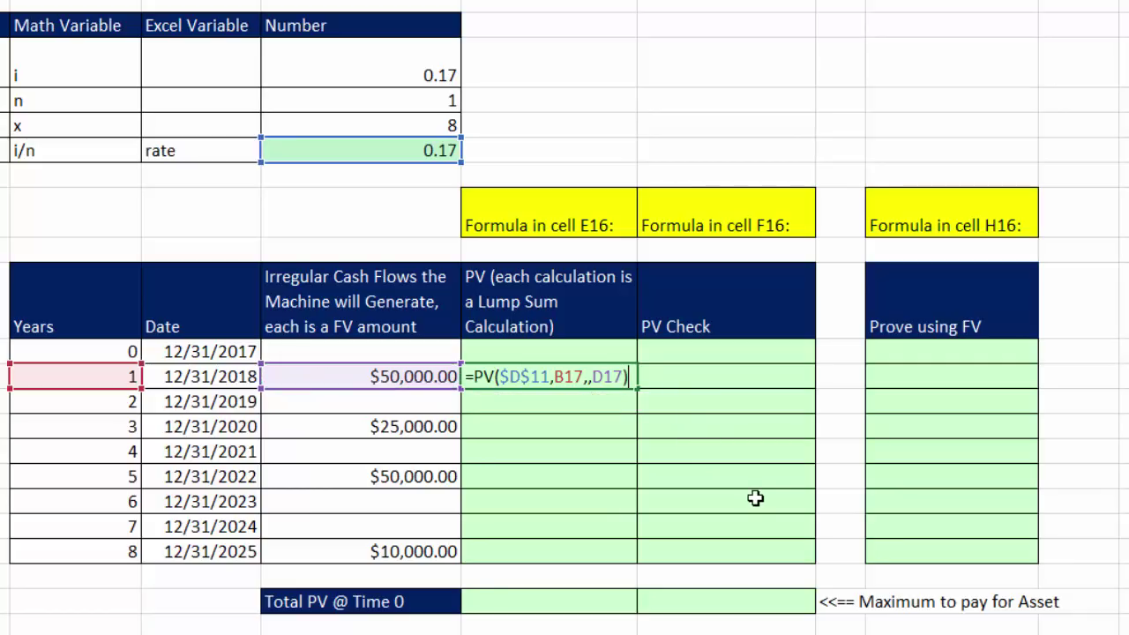
key("ctrl+Return")
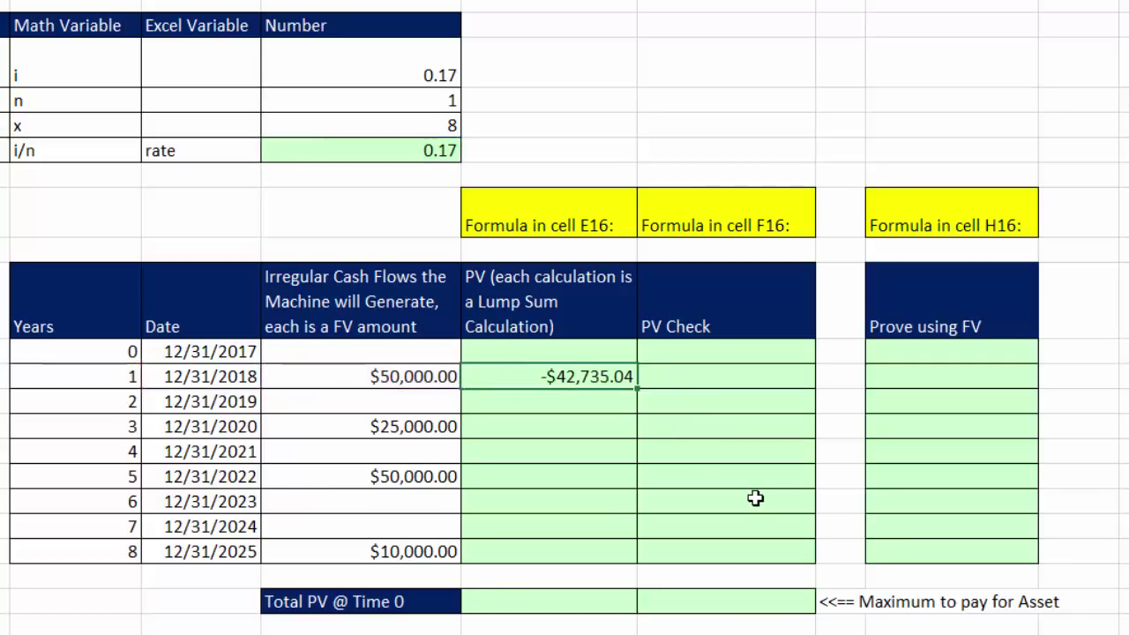
- Fill the PV formula from E17 down to E24 and up to E16, and check the cell references in E24
double_click(641, 392)
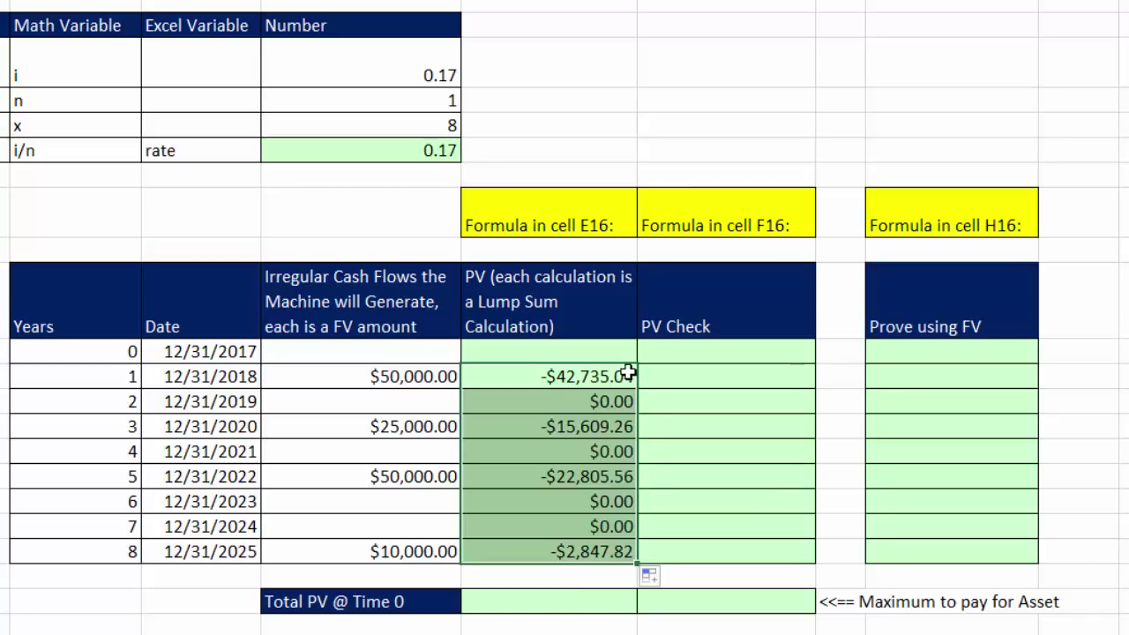
left_click(639, 388)
left_click_drag(641, 375, 645, 344)
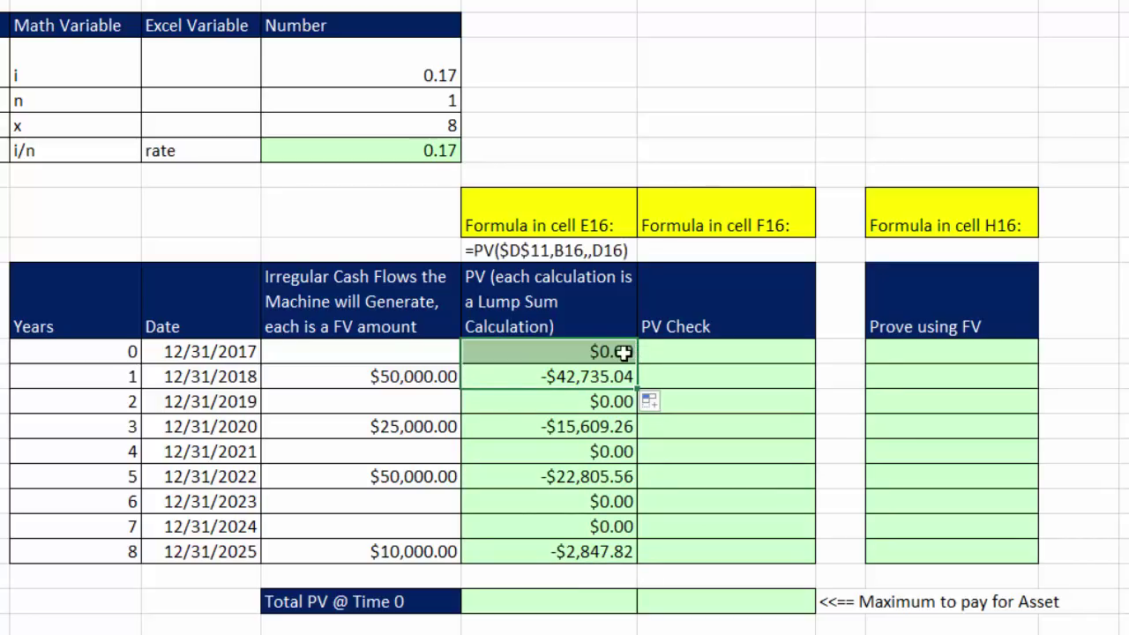
left_click(511, 548)
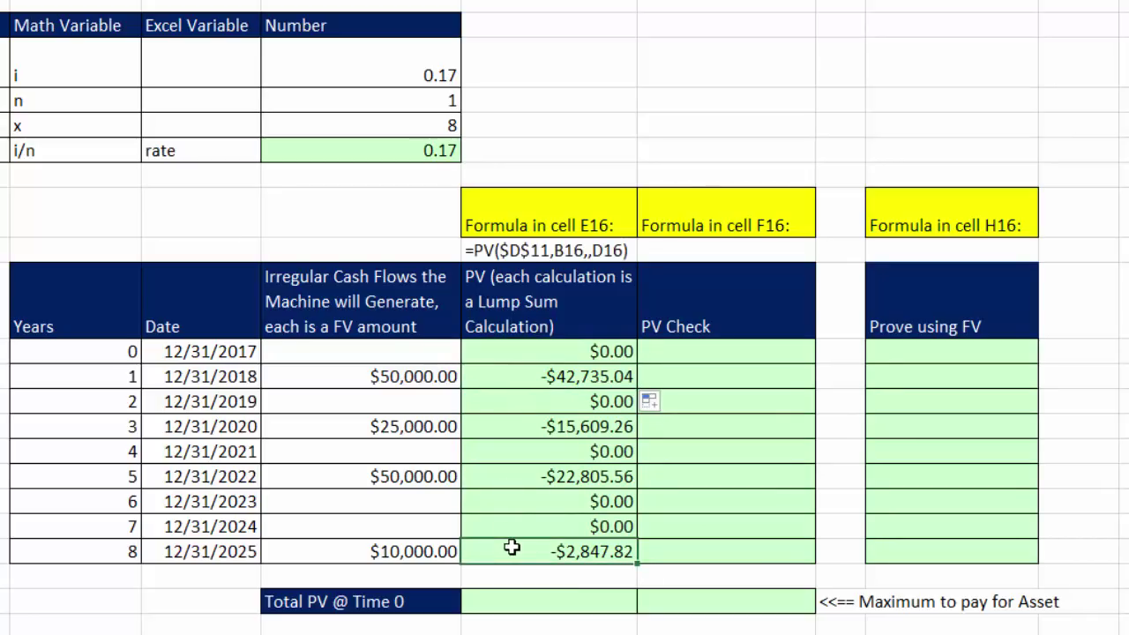
key("F2")
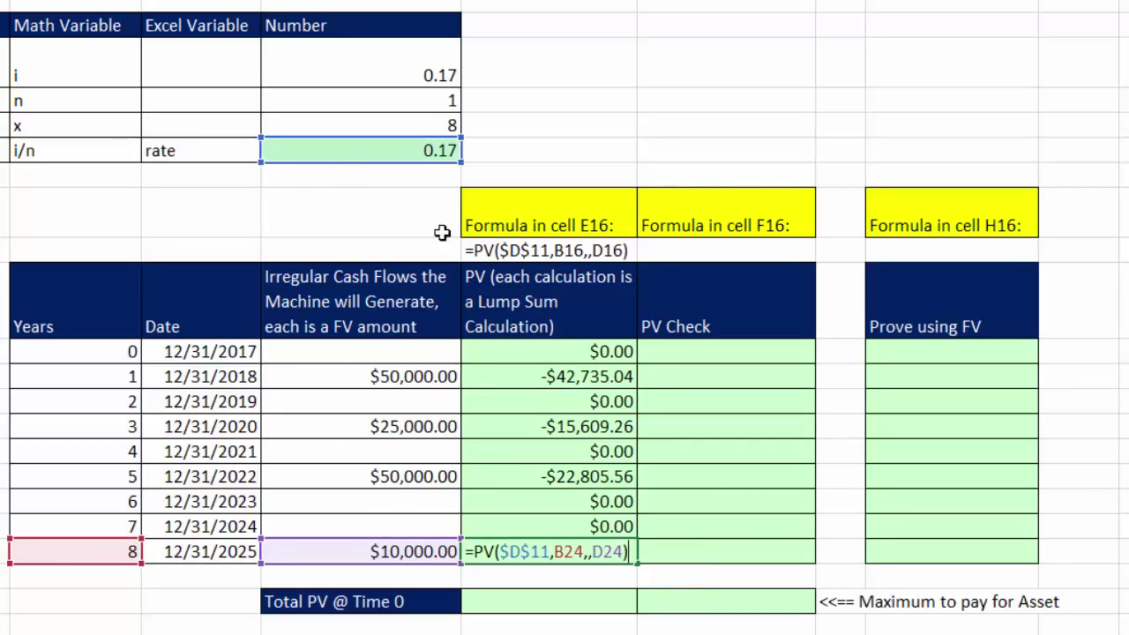
key("Return")
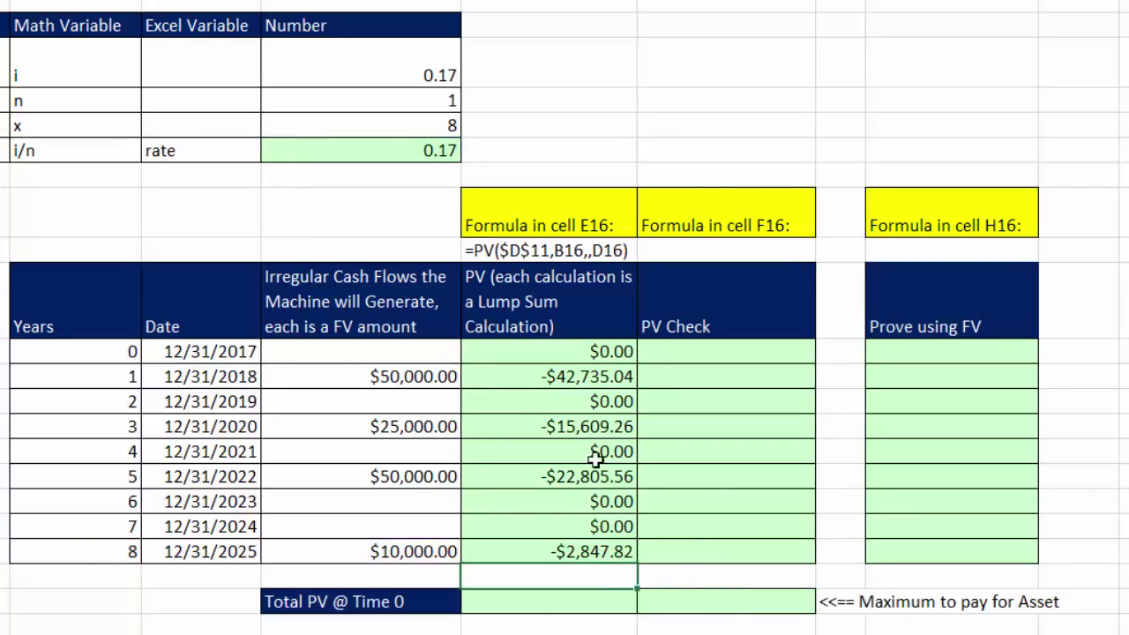
left_click(519, 374)
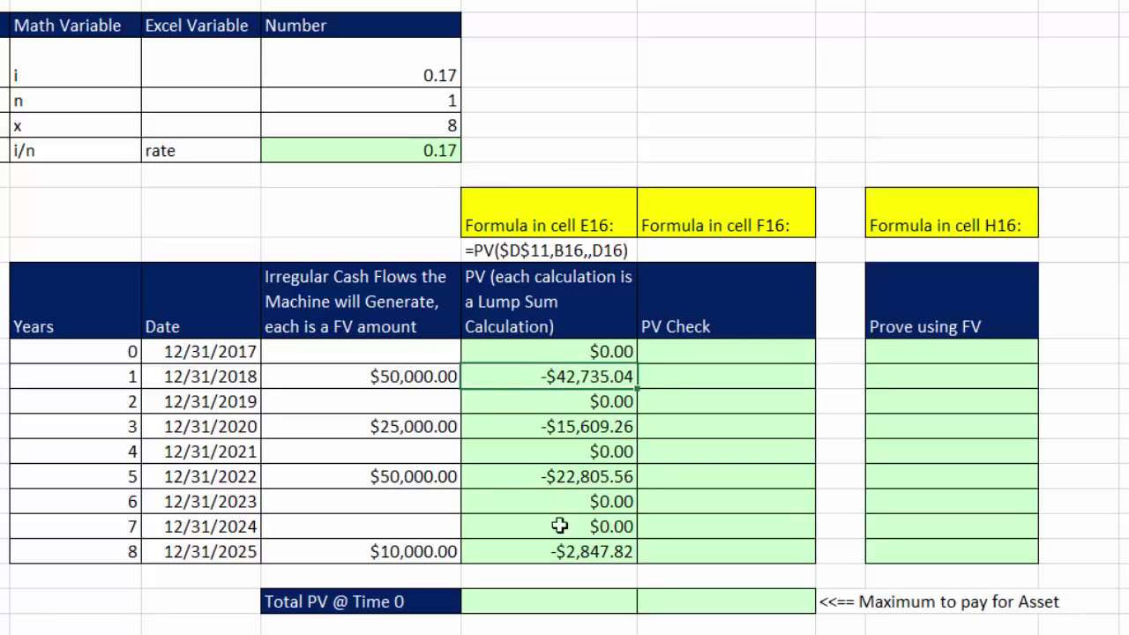
left_click(569, 551)
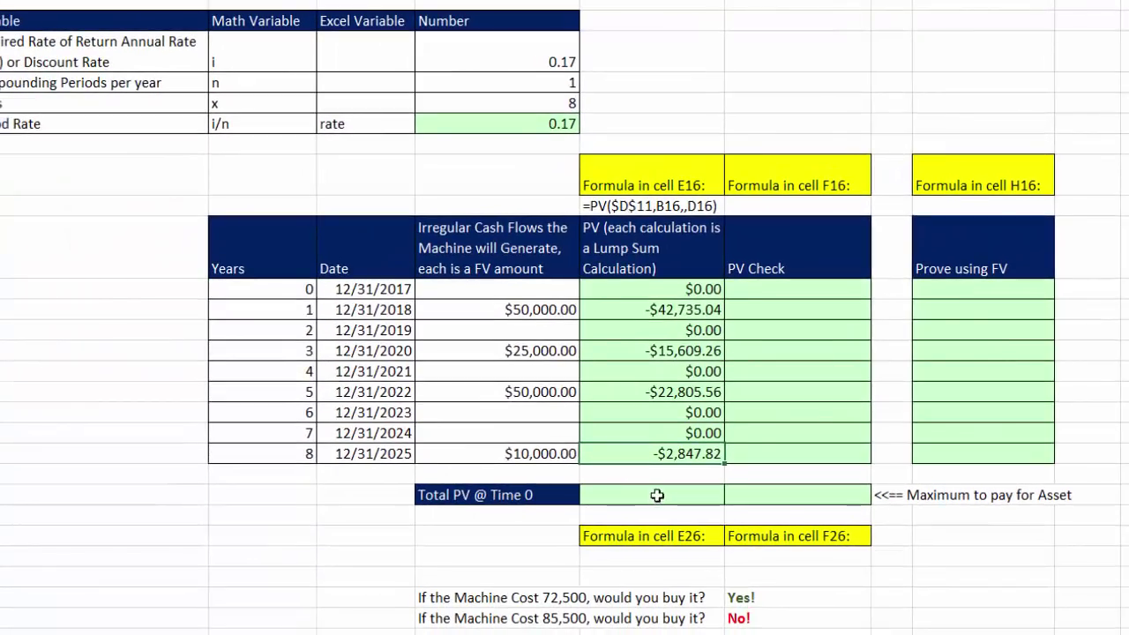
- Total the present values in the Total PV @ Time 0 cell E26 with =SUM(E16:E24)
left_click(657, 496)
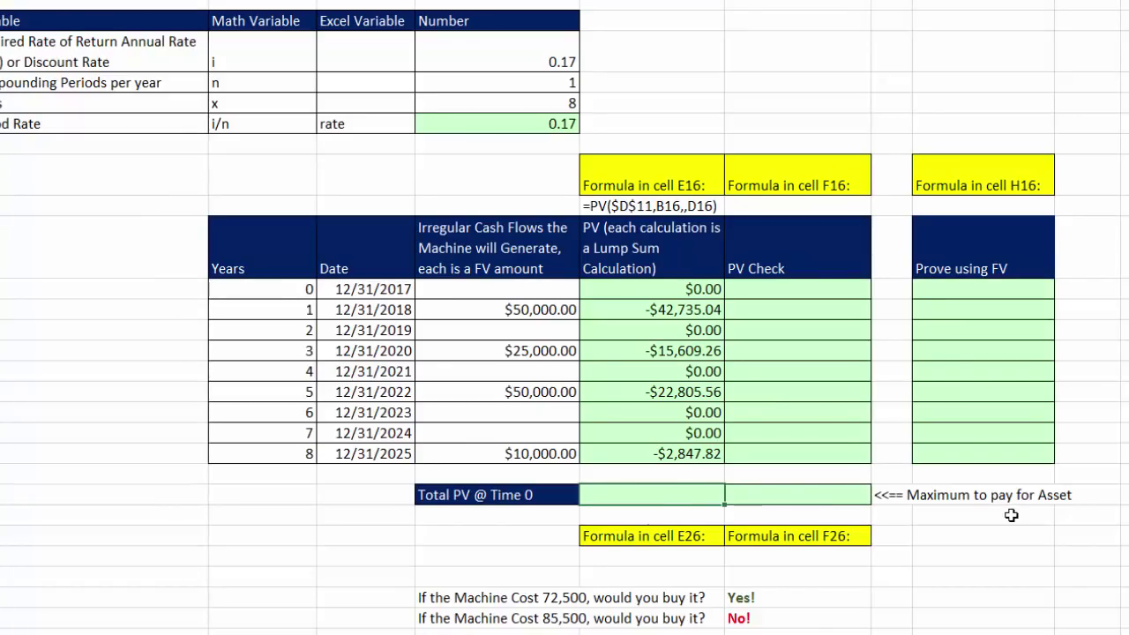
key("alt+equal")
left_click_drag(688, 289, 684, 453)
key("Return")
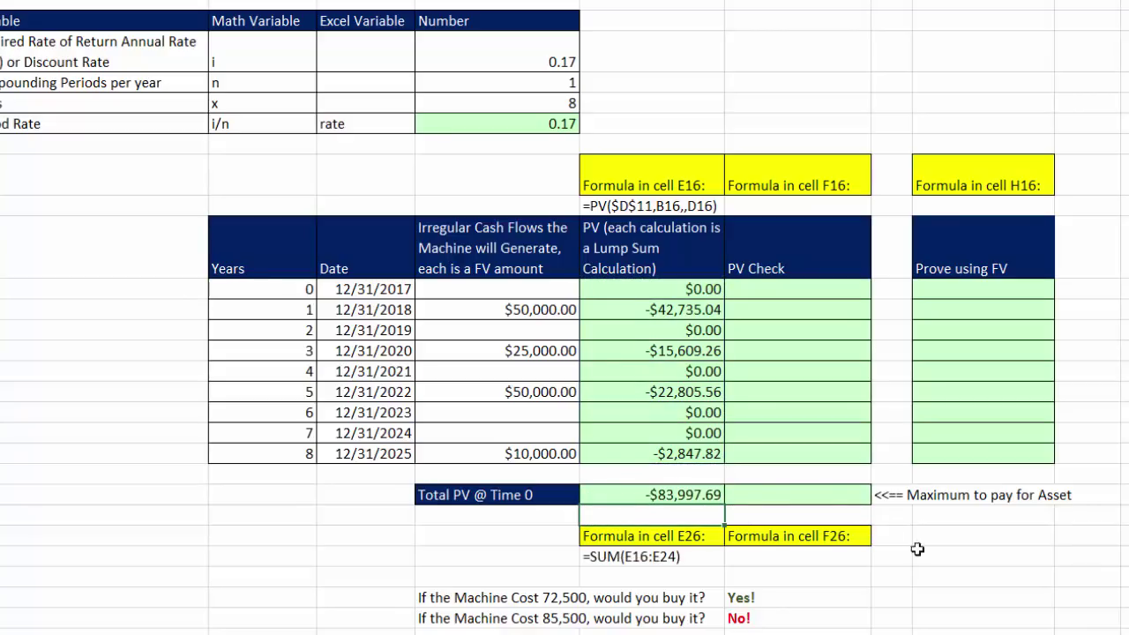
- Compare the total present value in E26 with the buy decisions for machine costs of 72,500 and 85,500
left_click(680, 502)
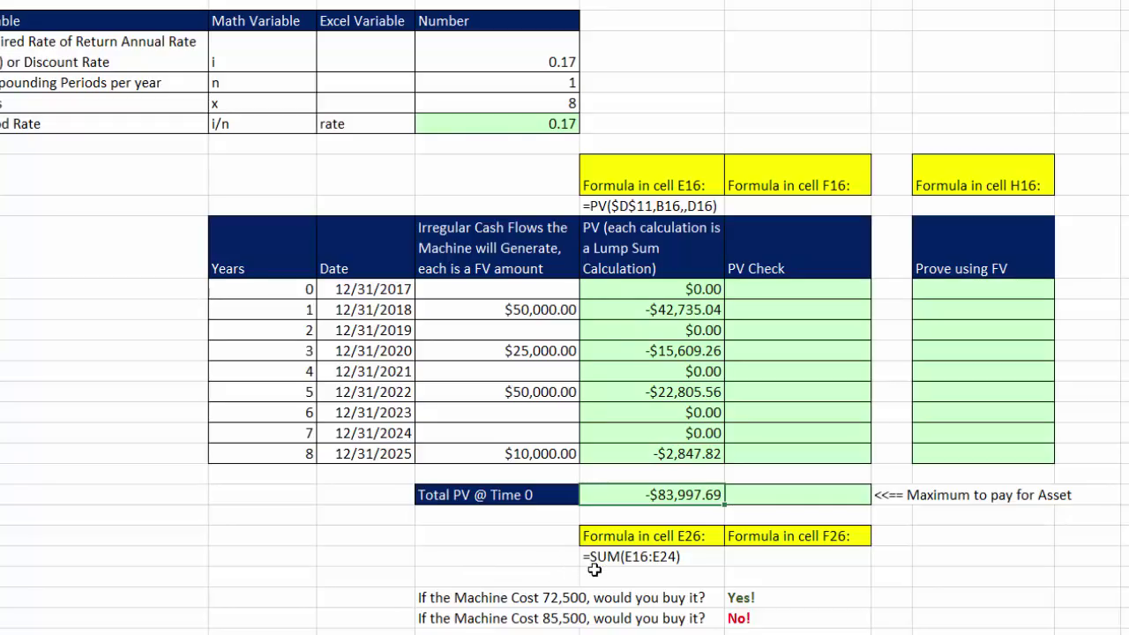
left_click(759, 598)
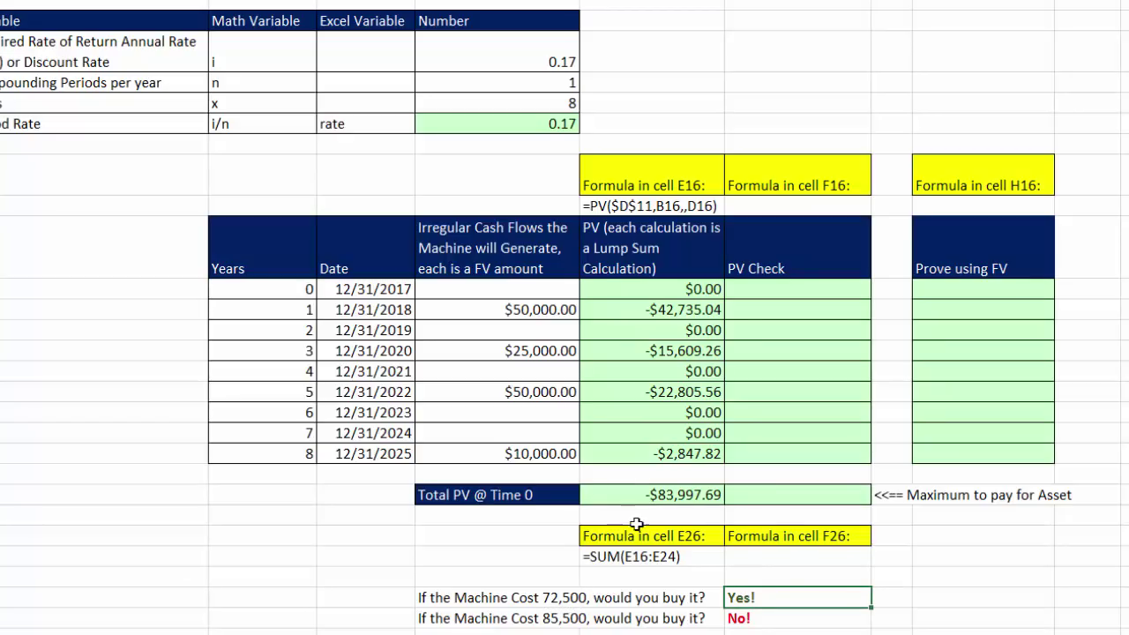
left_click(658, 487)
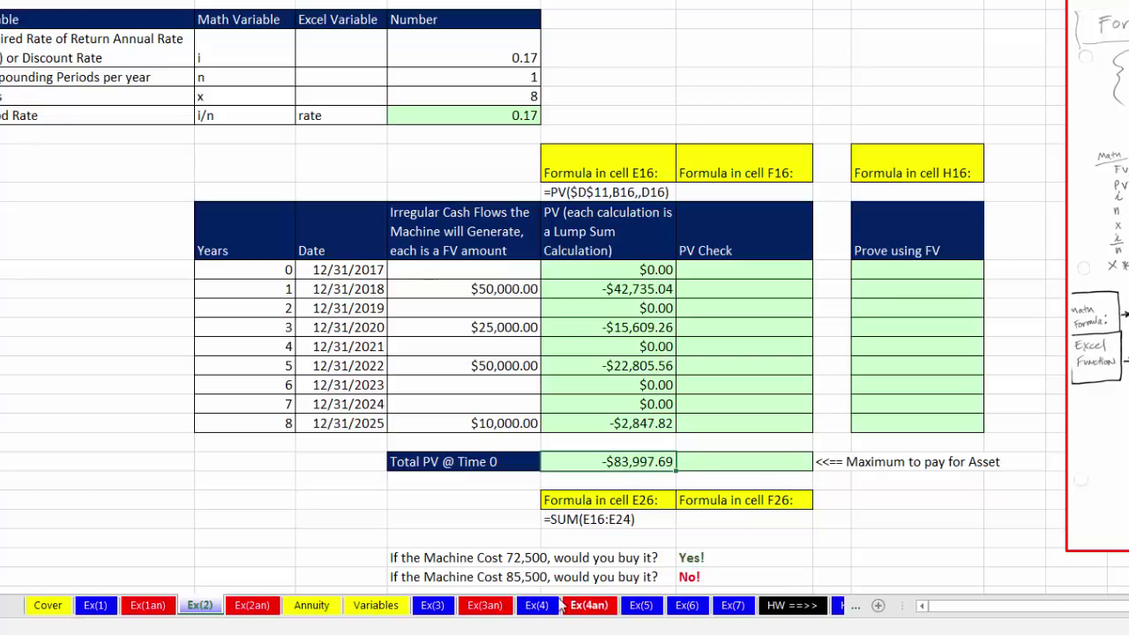
left_click(718, 559)
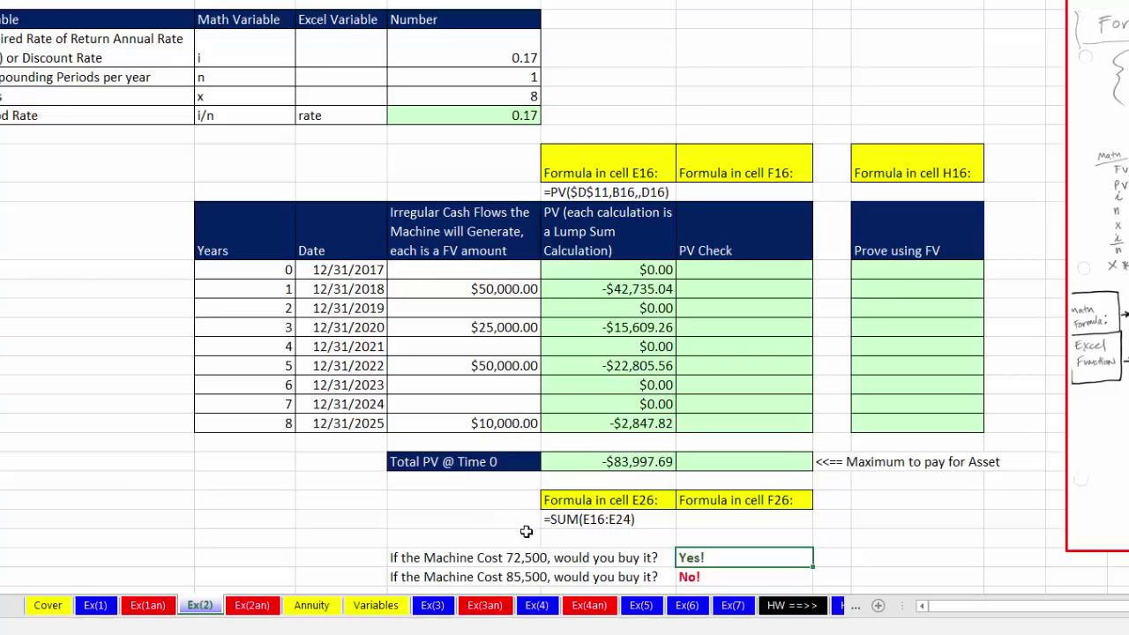
left_click(719, 578)
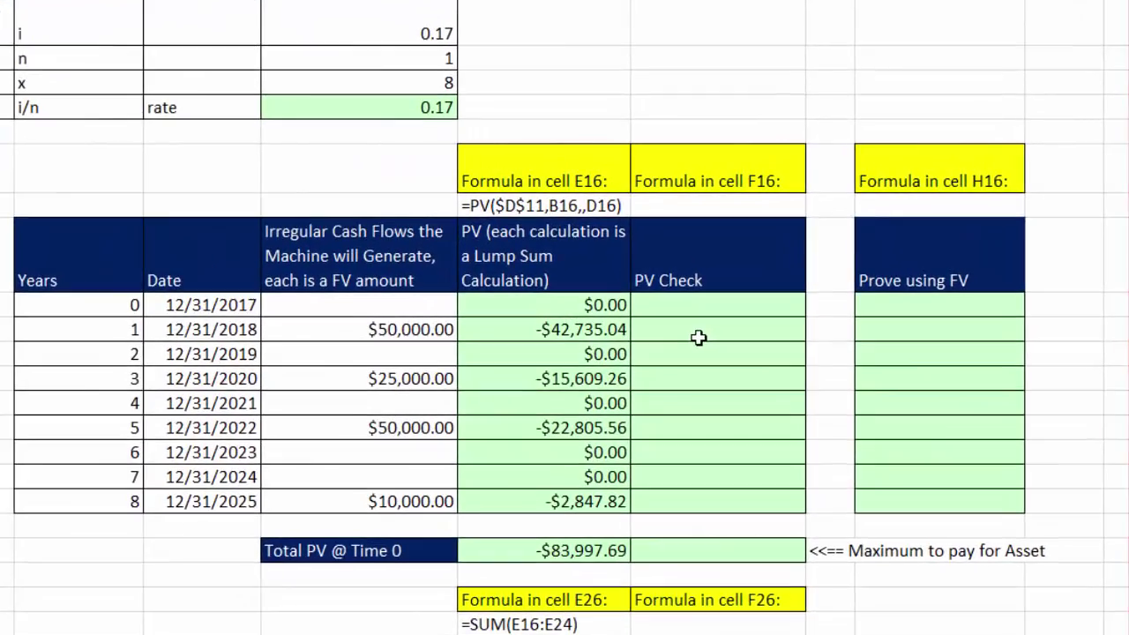
- Enter the PV Check formula =D17/(1+$D$11)^B17 in F17 for the year 1 cash flow
left_click(697, 338)
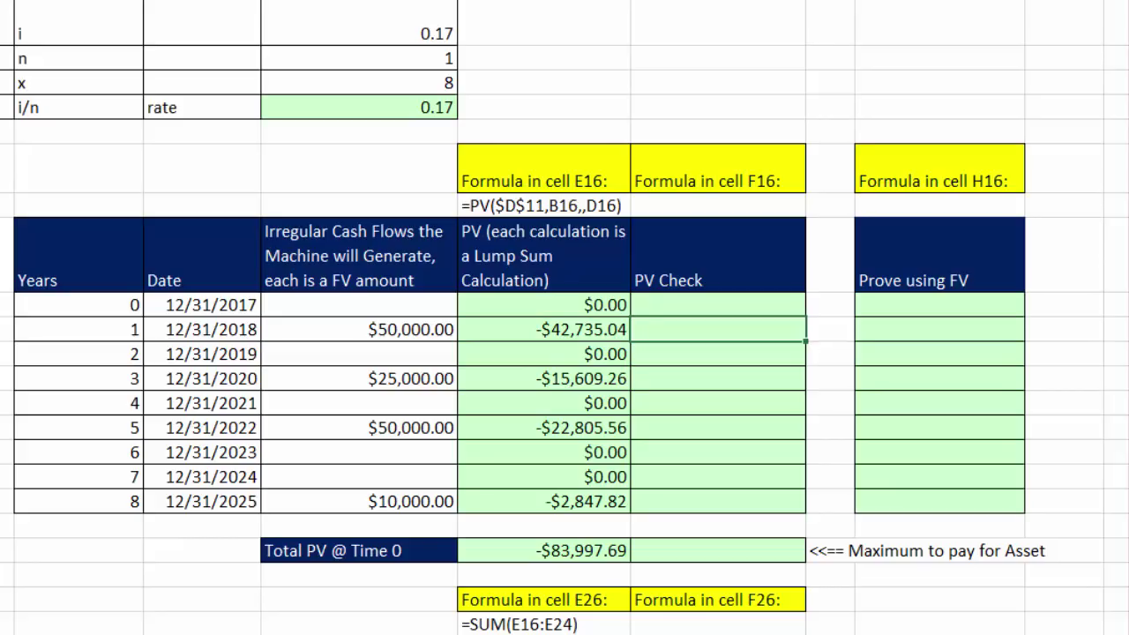
type("=")
left_click(342, 330)
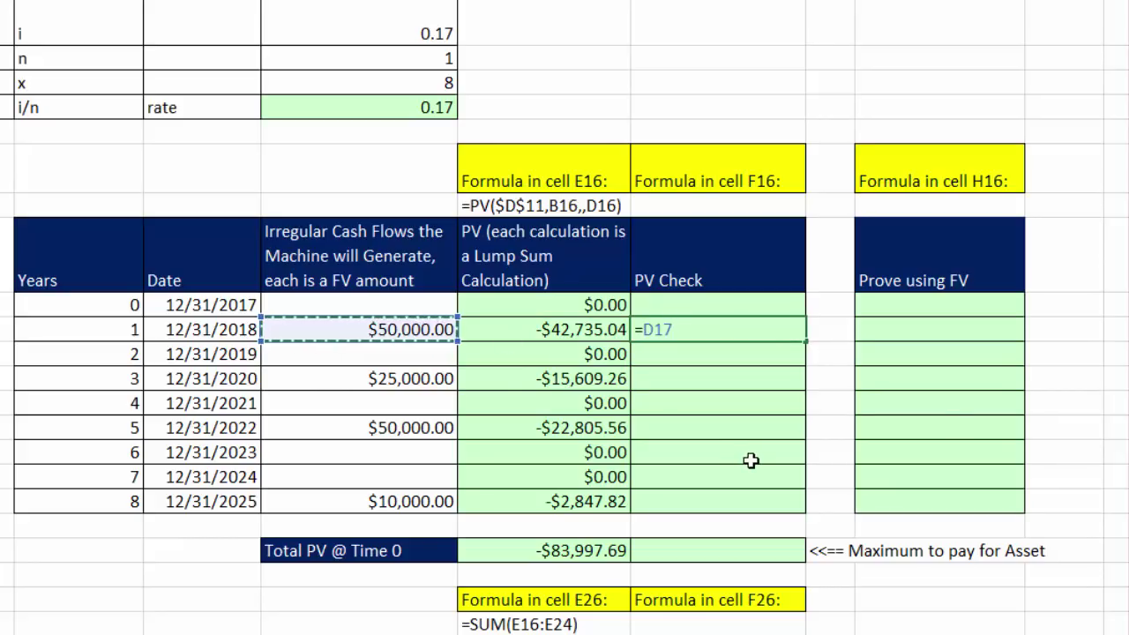
type("/(1")
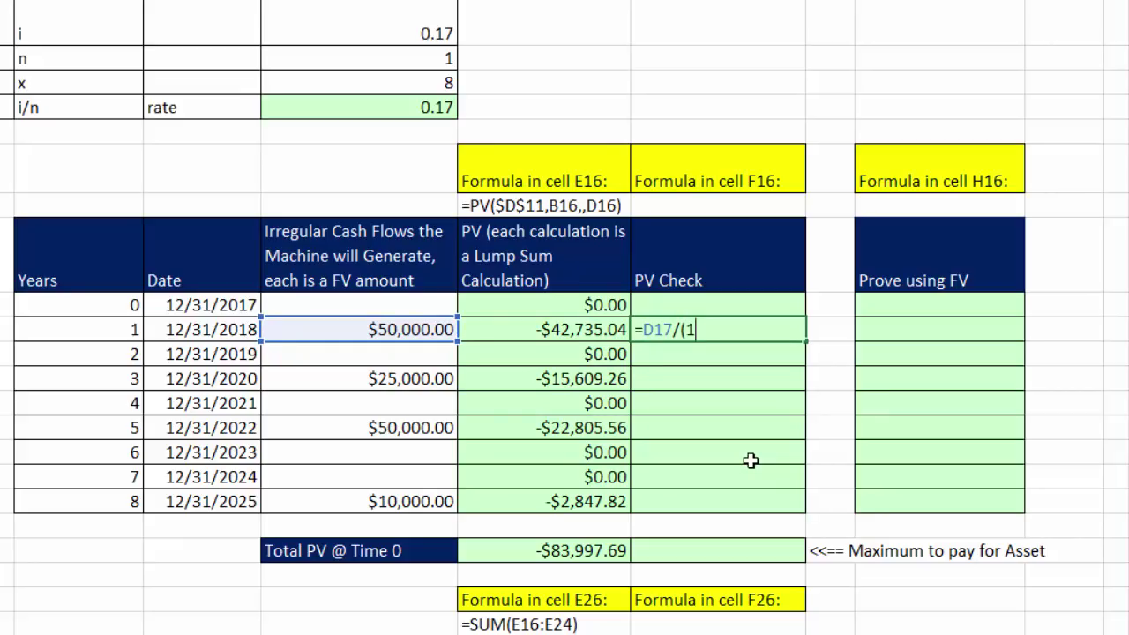
type("+")
left_click(437, 111)
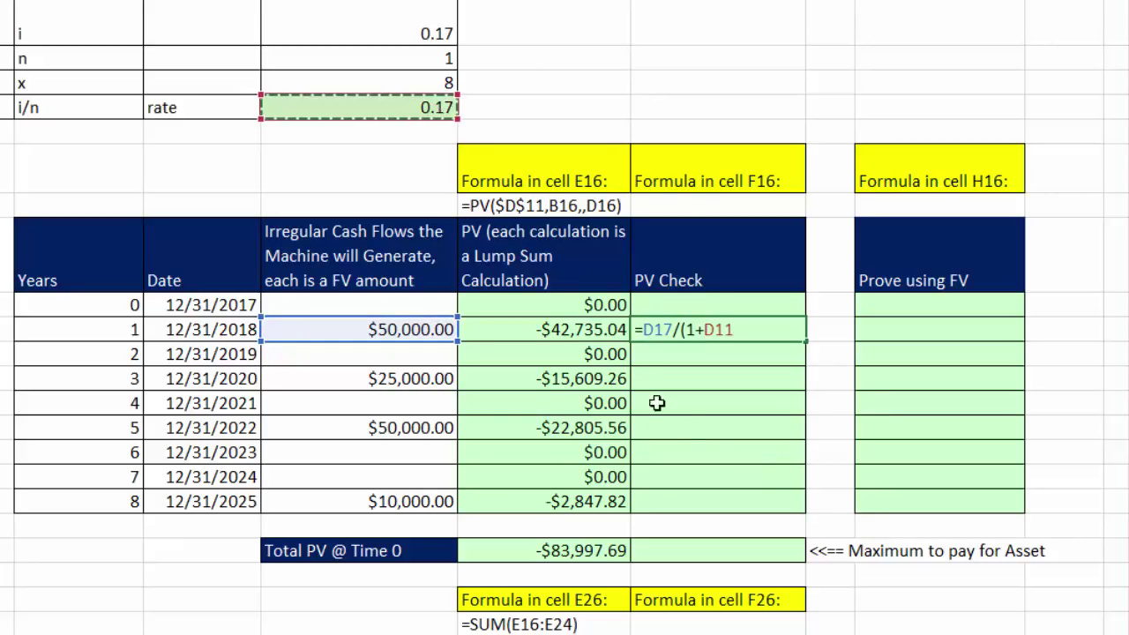
key("F4")
type(")^")
key("Left")
key("Left")
key("Left")
key("Left")
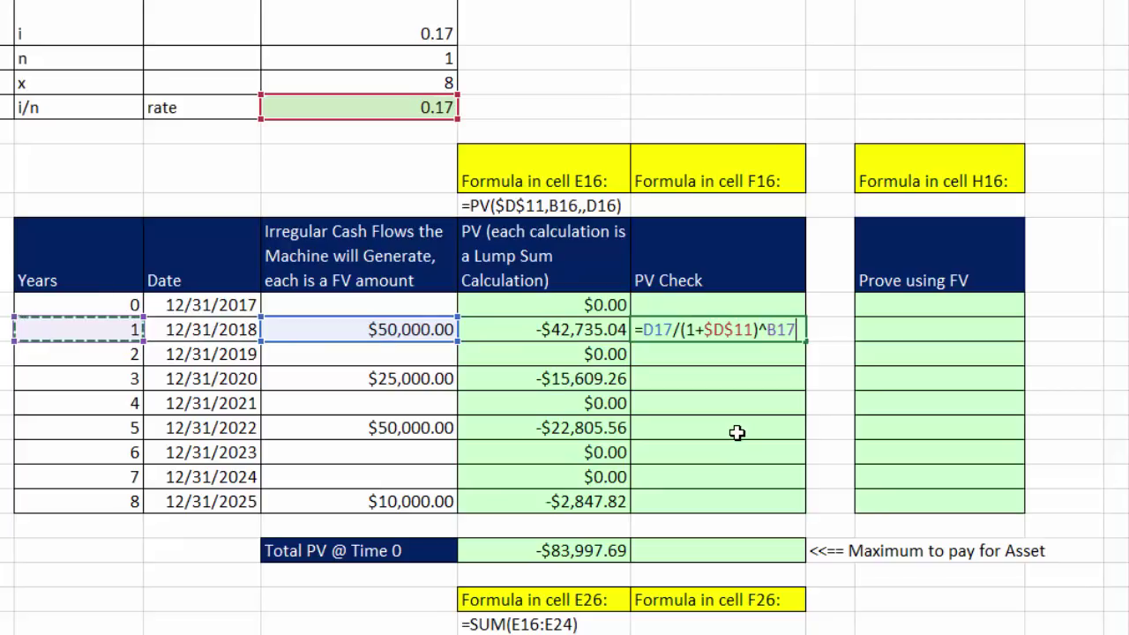
key("ctrl+Return")
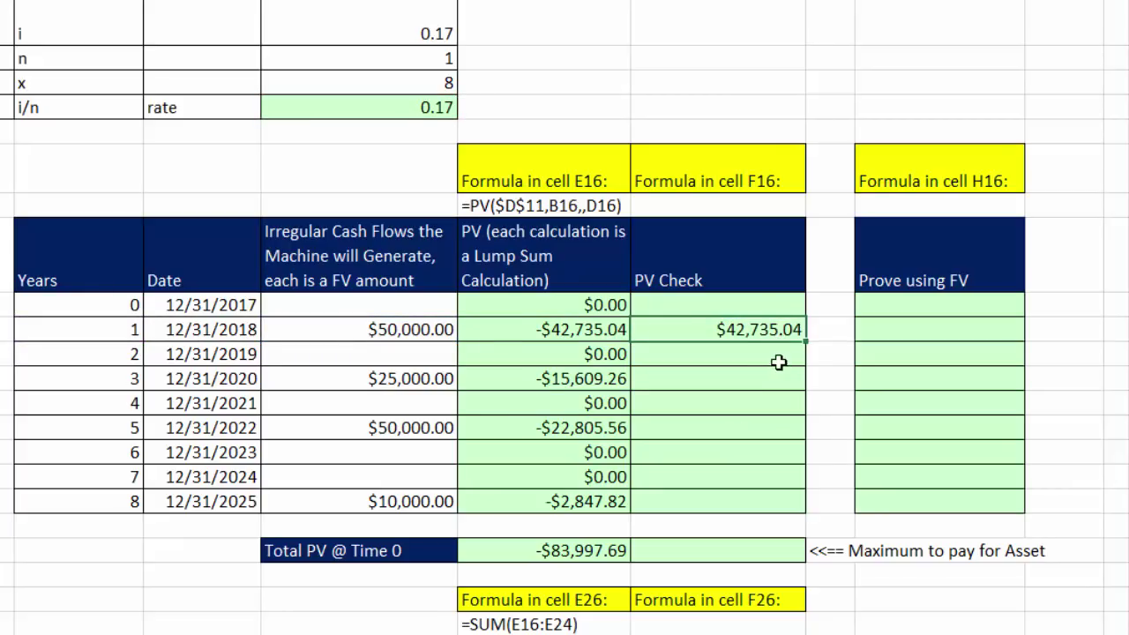
- Fill the PV Check formula from F17 down to F24 and up to F16, and check the cell references in F24
double_click(807, 344)
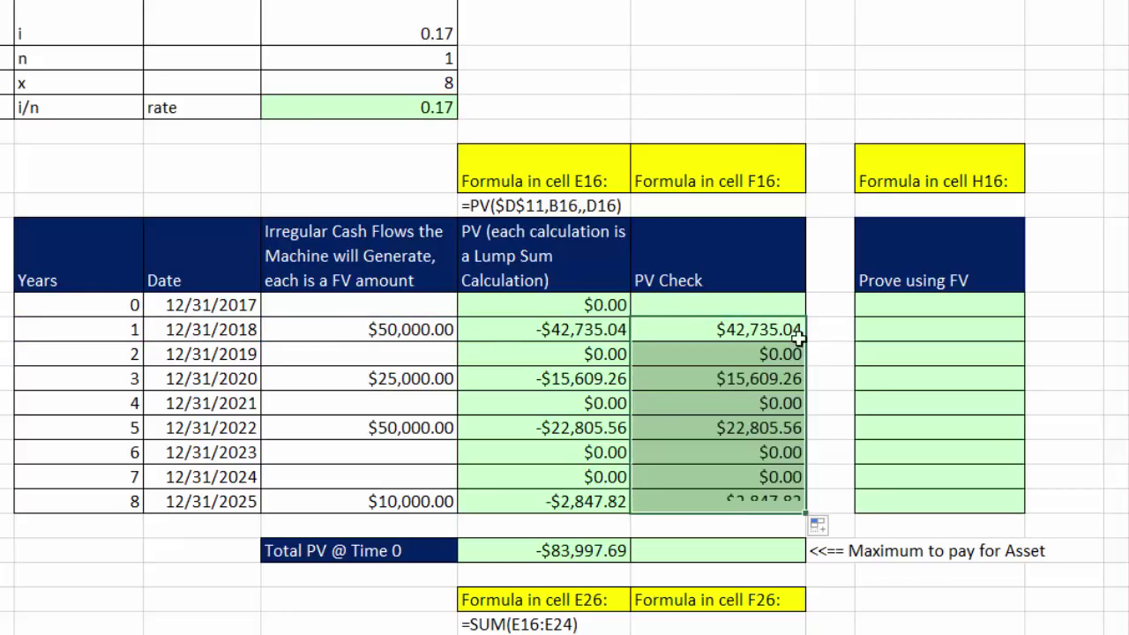
left_click(807, 338)
left_click_drag(807, 341, 813, 293)
left_click(776, 304)
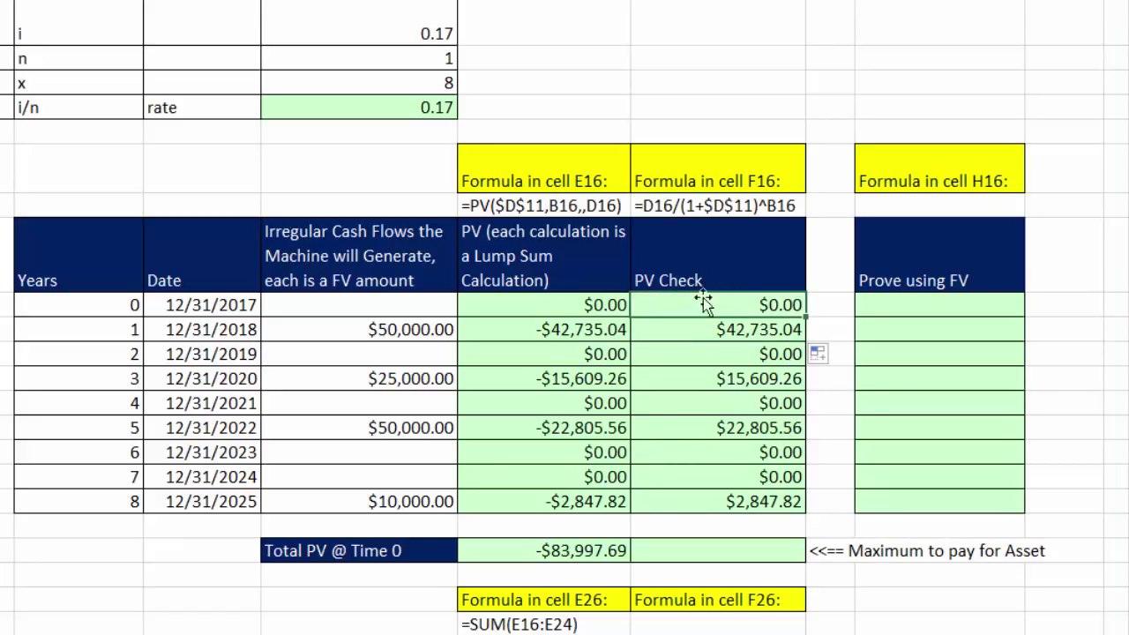
left_click_drag(711, 332, 71, 330)
left_click(374, 331)
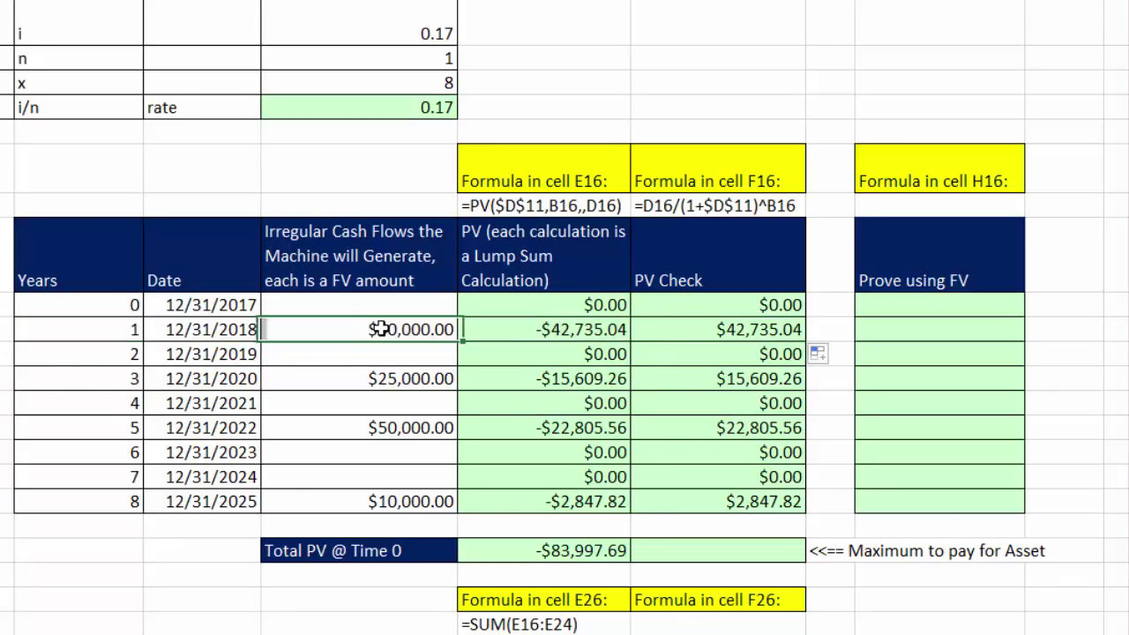
left_click(736, 502)
key("F2")
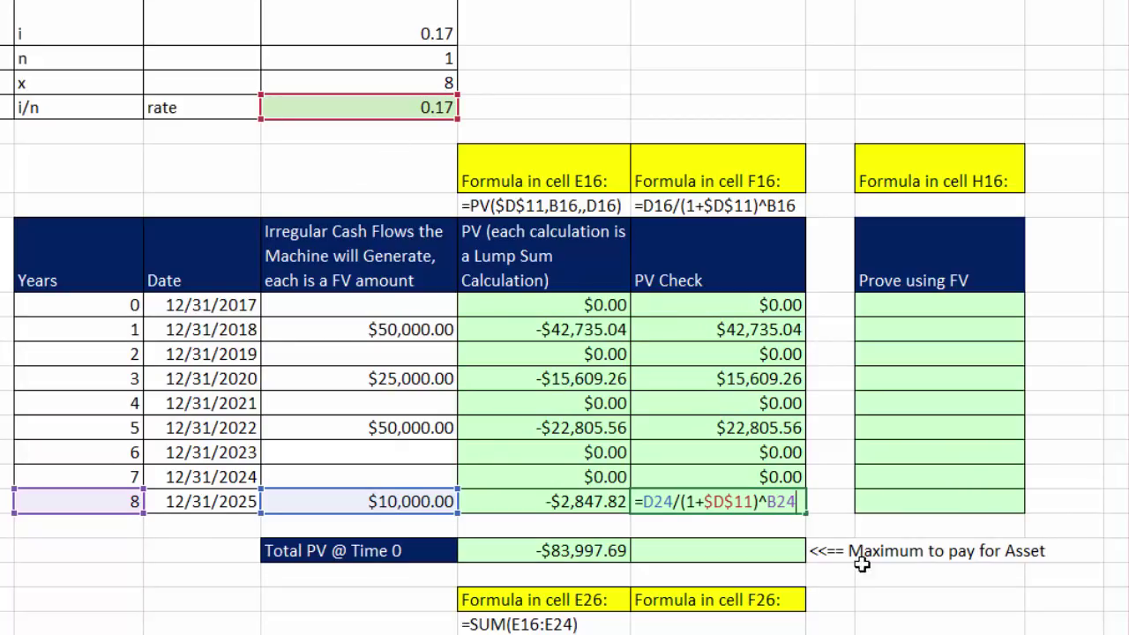
key("Return")
- Total the PV Check column in F26 with =SUM(F16:F24)
key("Return")
key("alt+equal")
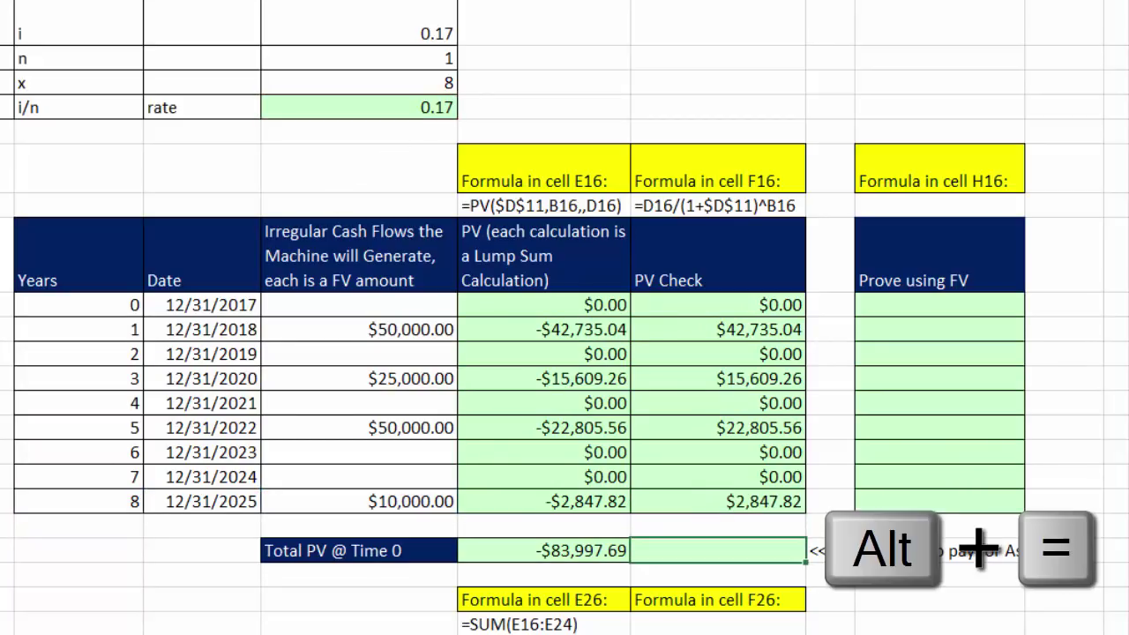
left_click_drag(798, 304, 783, 501)
key("Return")
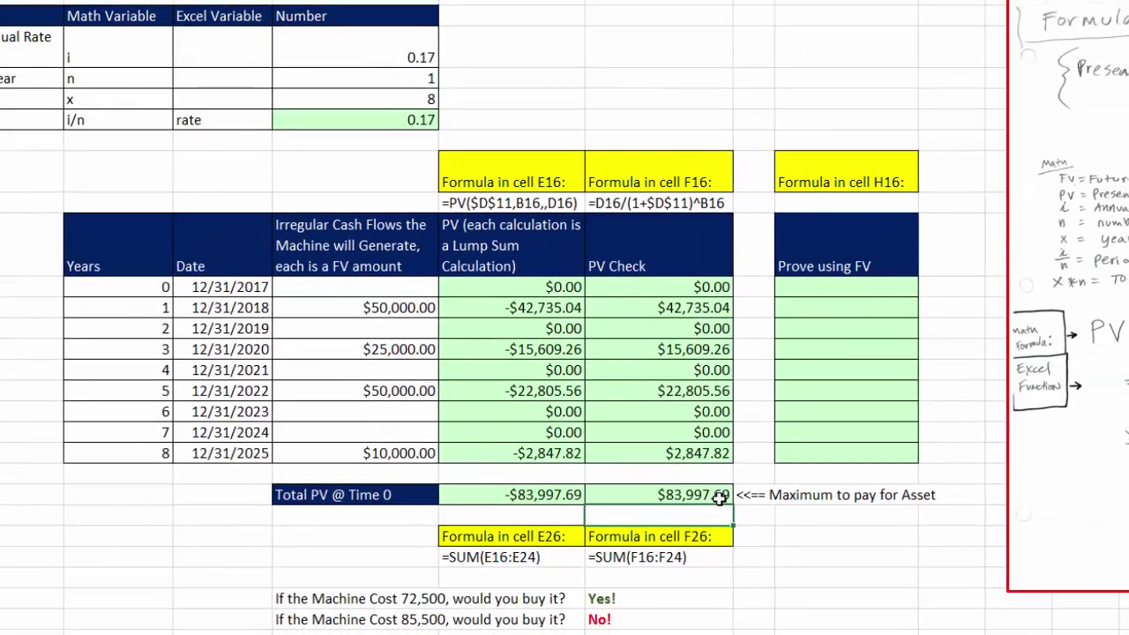
- Enter the proof formula =FV($D$11,B17,,E17) in H17 for the year 1 present value
left_click(557, 303)
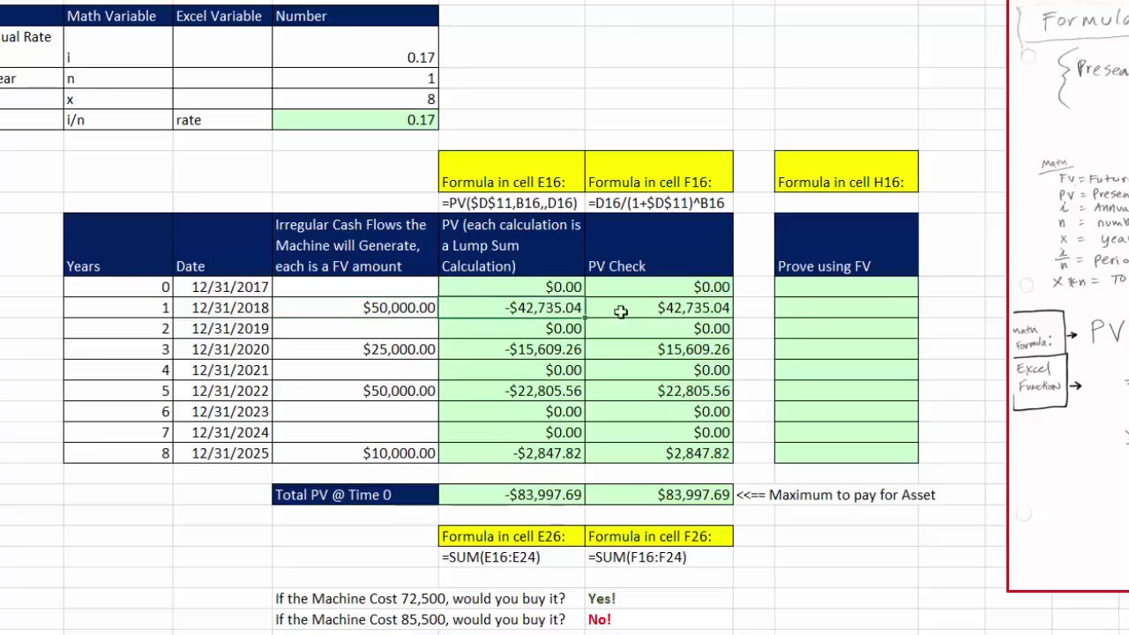
left_click(798, 309)
type("=fv")
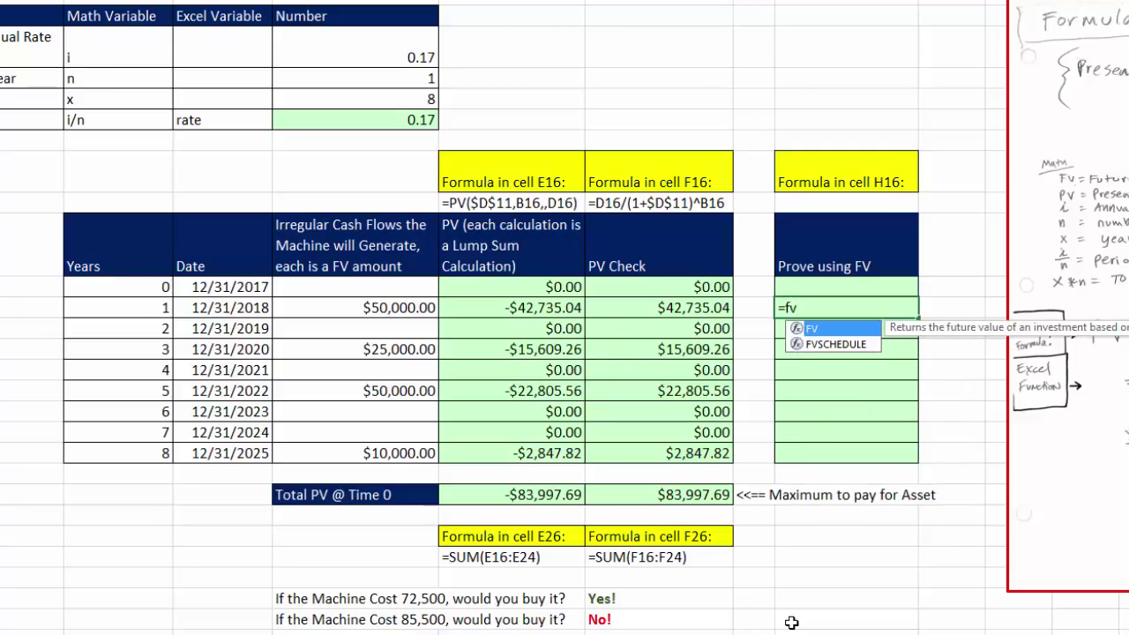
key("Tab")
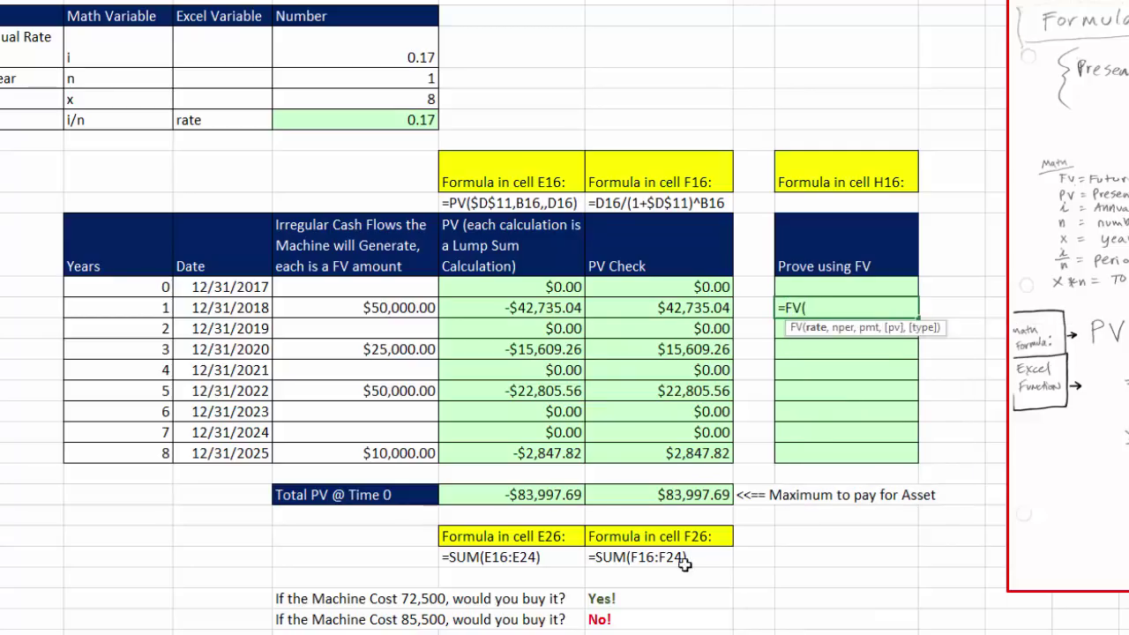
left_click(428, 121)
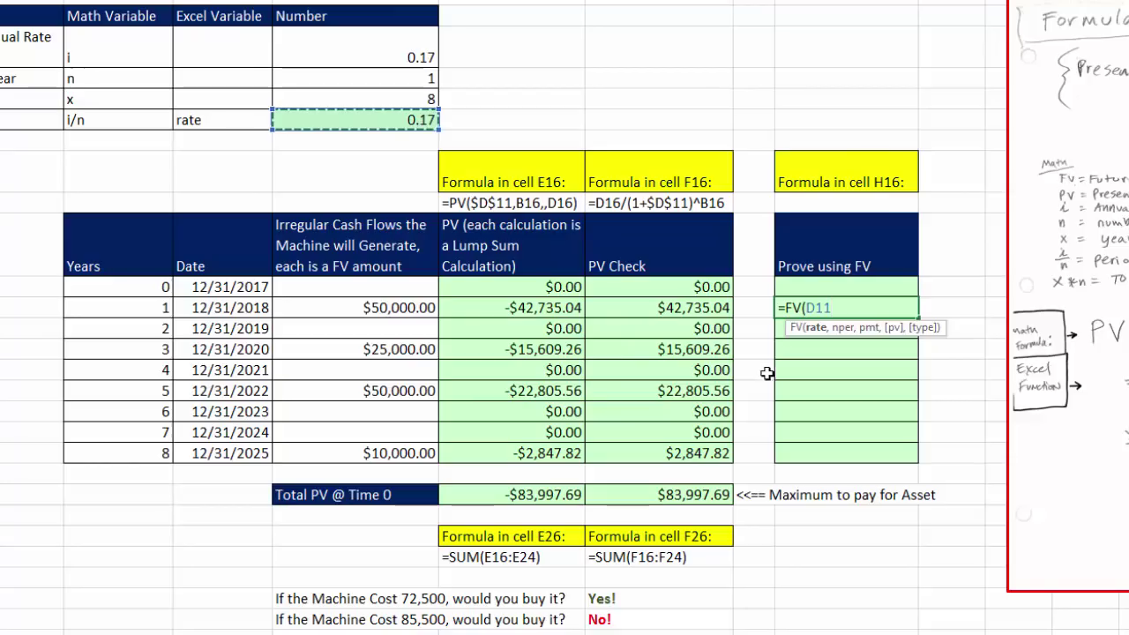
key("F4")
type(",")
left_click(141, 307)
type(",,")
left_click(540, 307)
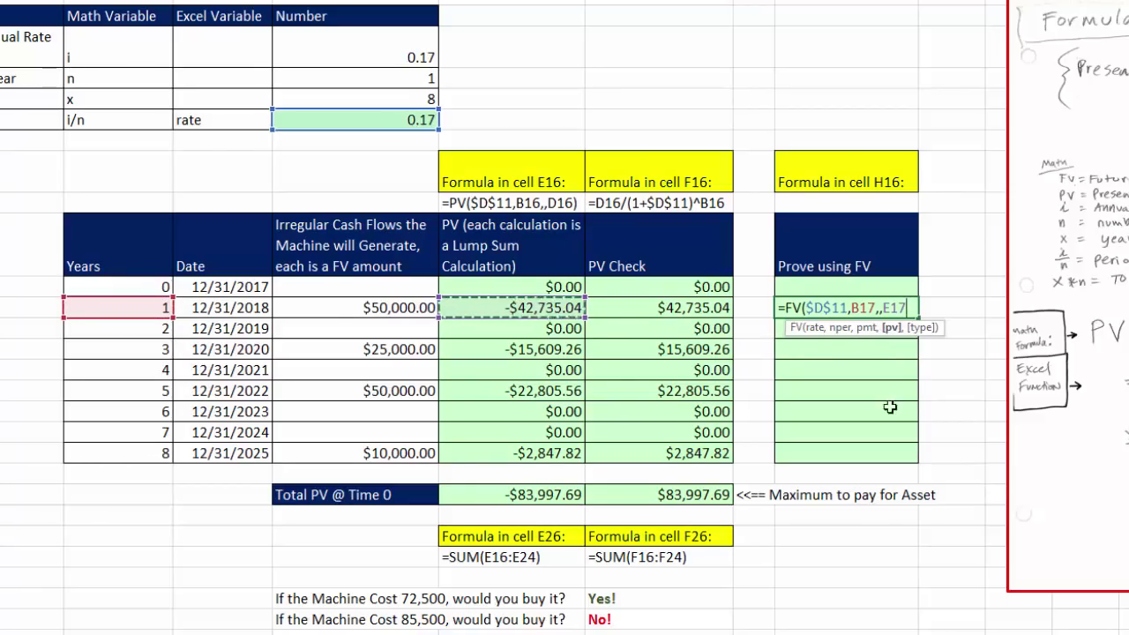
type(")")
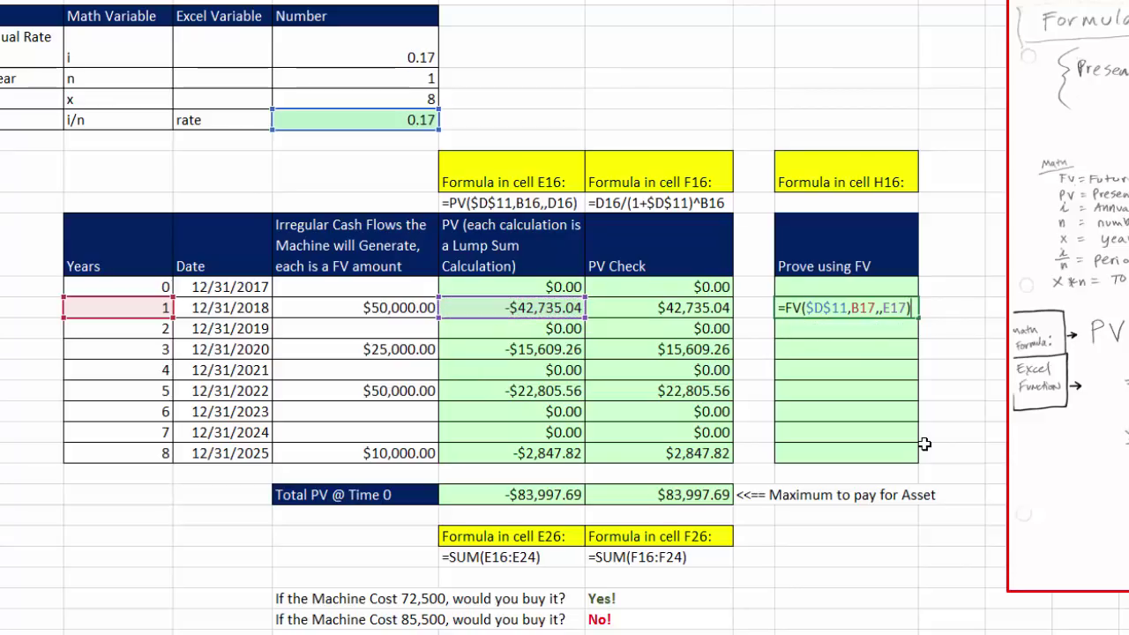
key("ctrl+Return")
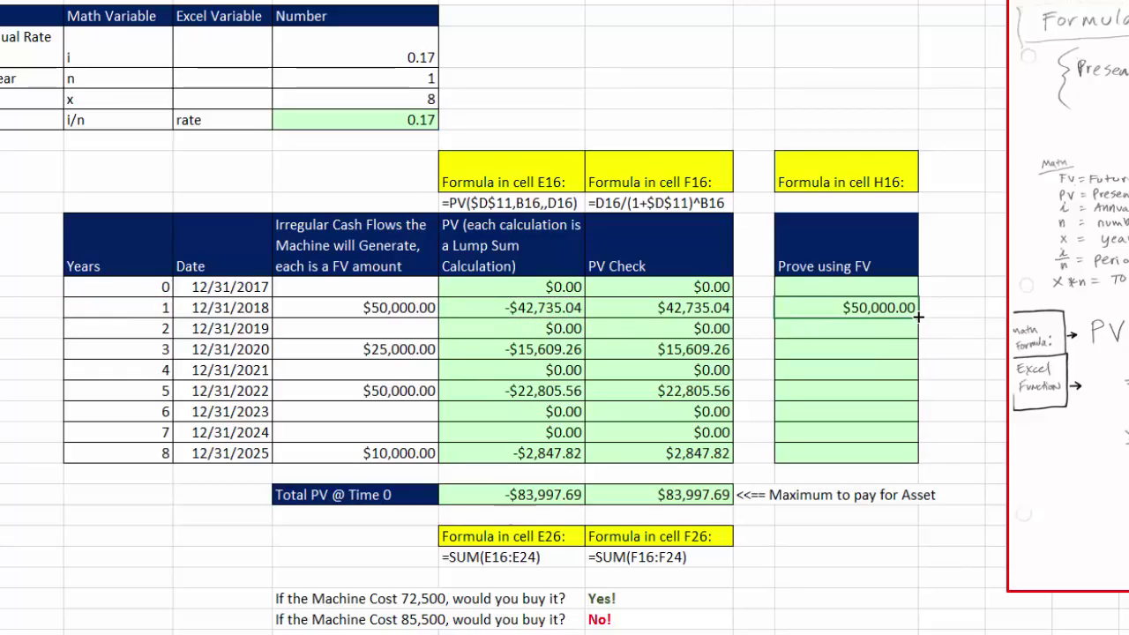
- Fill the FV proof formula from H17 down to H24 and up to H16, and check the cell references in H24
left_click_drag(918, 316, 917, 458)
left_click(886, 305)
left_click_drag(918, 316, 923, 295)
left_click(864, 452)
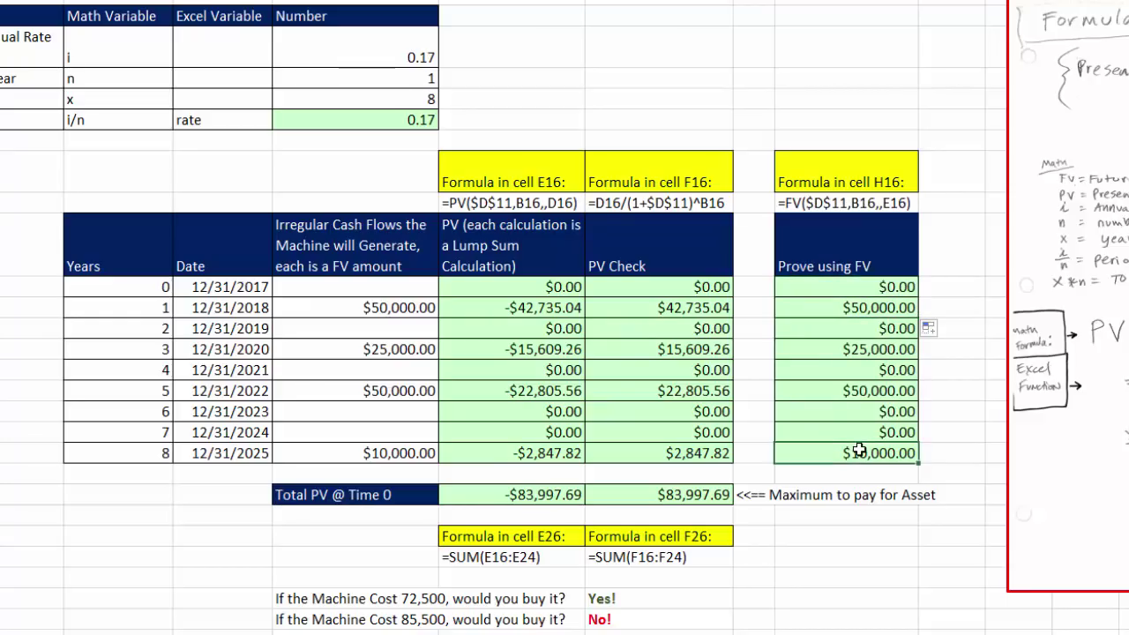
key("F2")
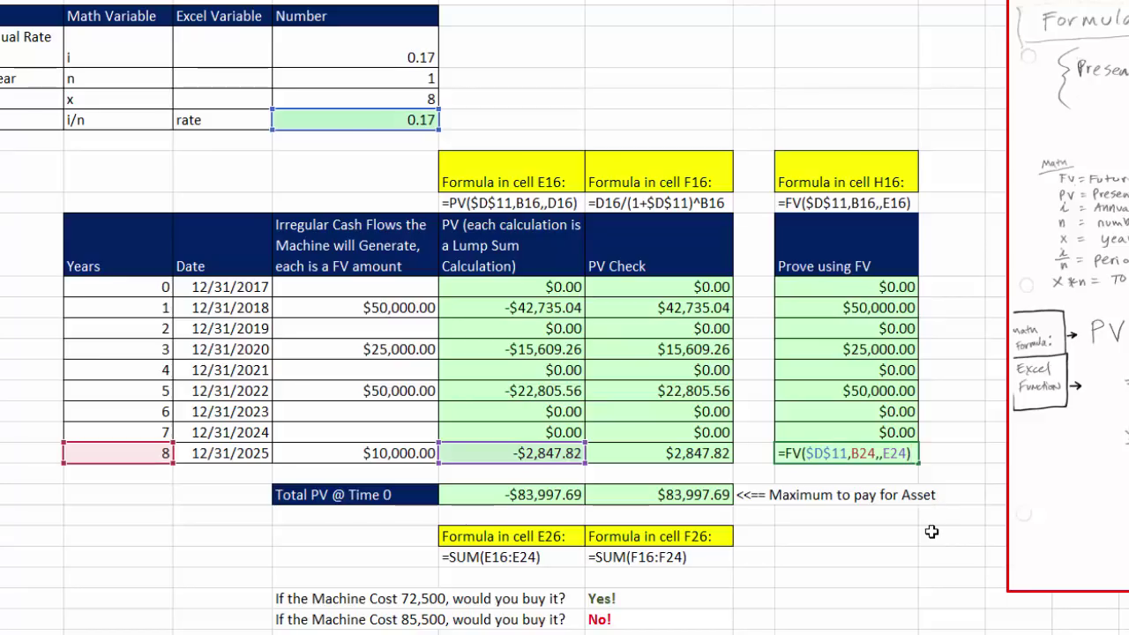
- Review the machine's irregular cash flows for years 1, 3 and 5, and switch to the Annuity sheet
key("Escape")
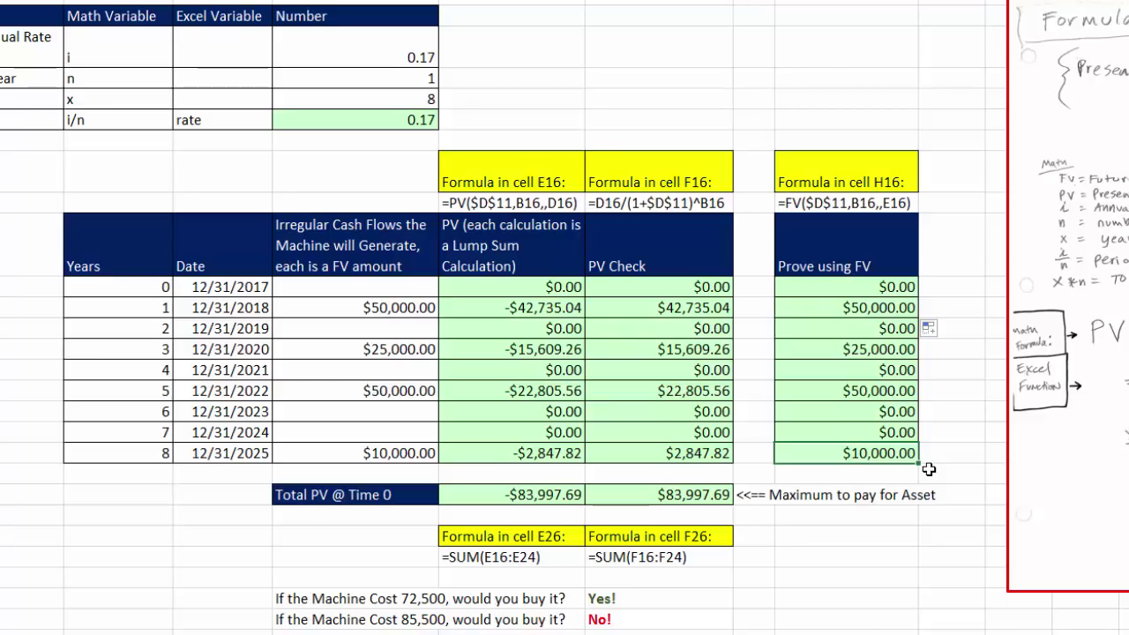
left_click(835, 539)
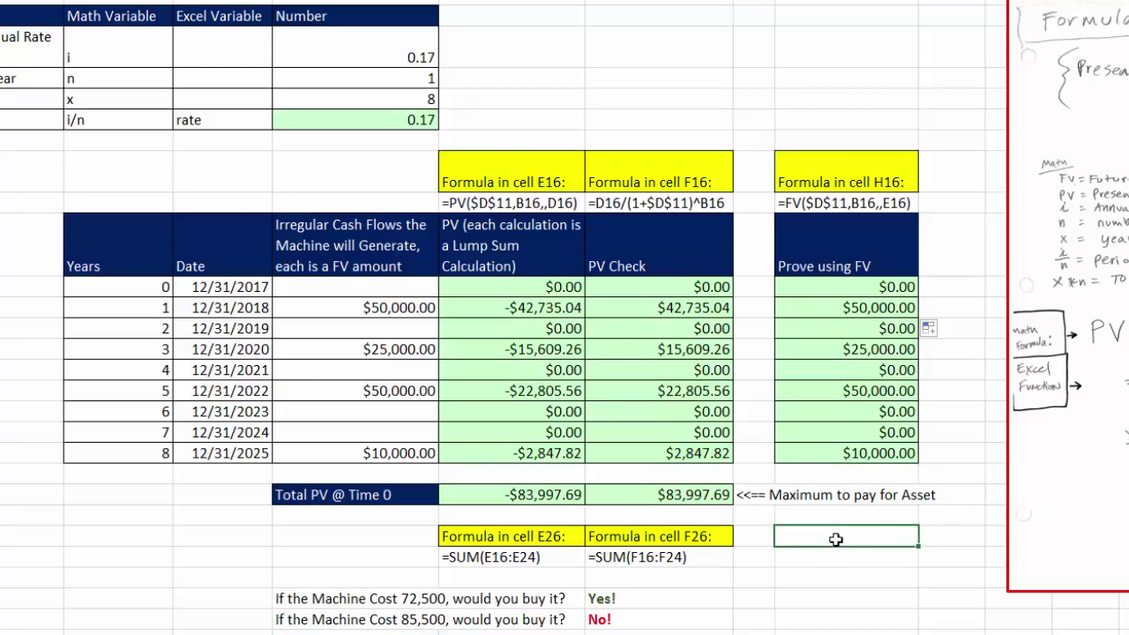
left_click(371, 307)
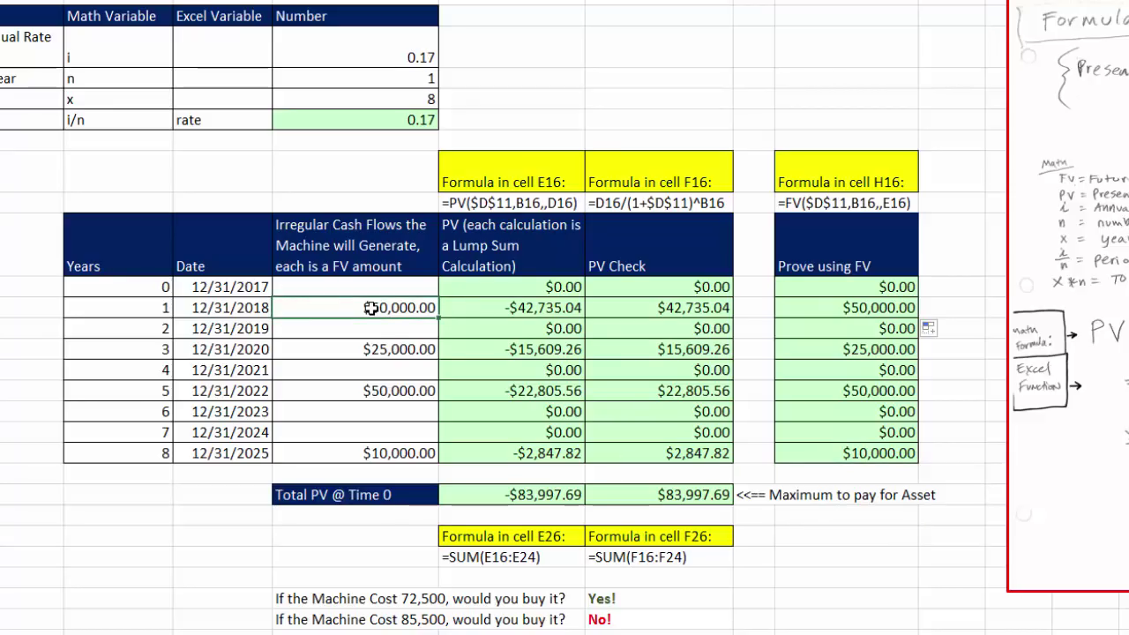
left_click(395, 349)
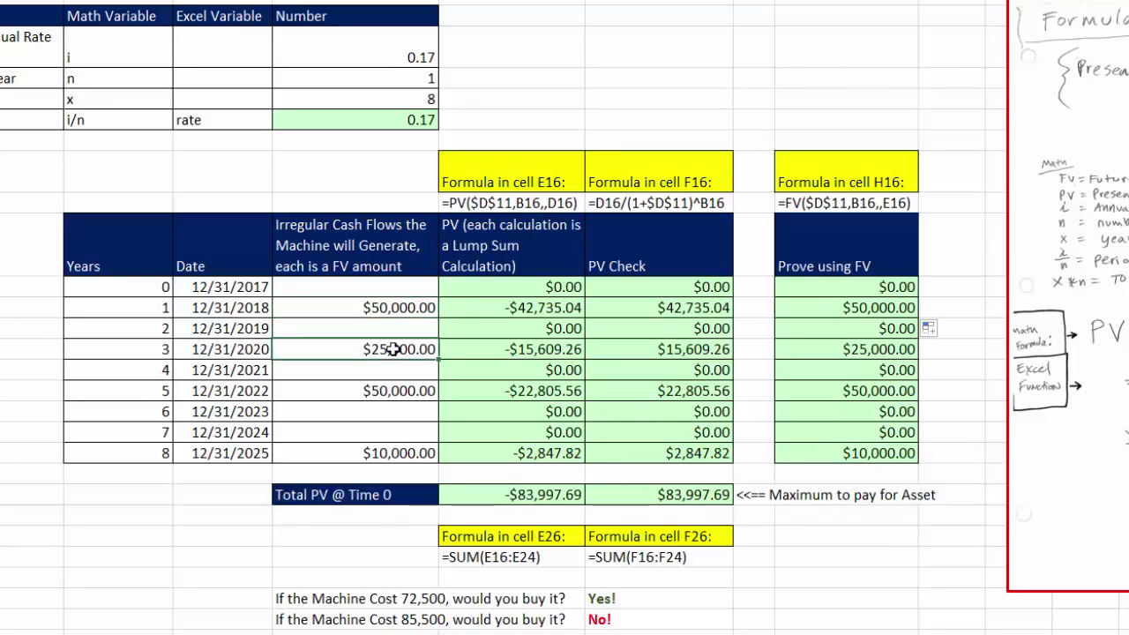
left_click(403, 395)
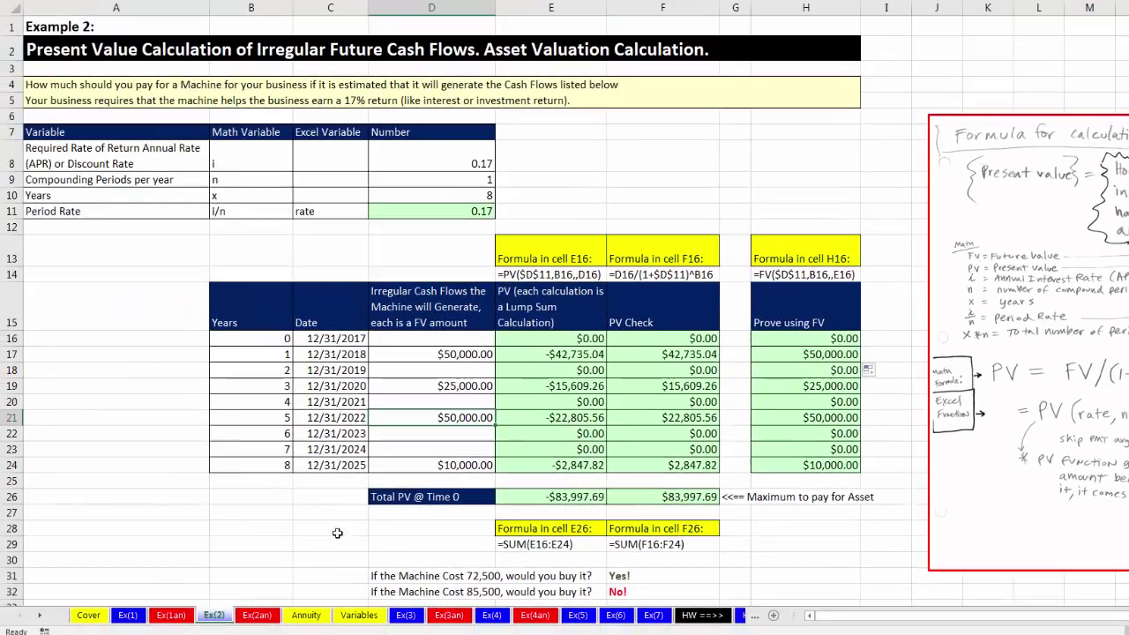
left_click(307, 618)
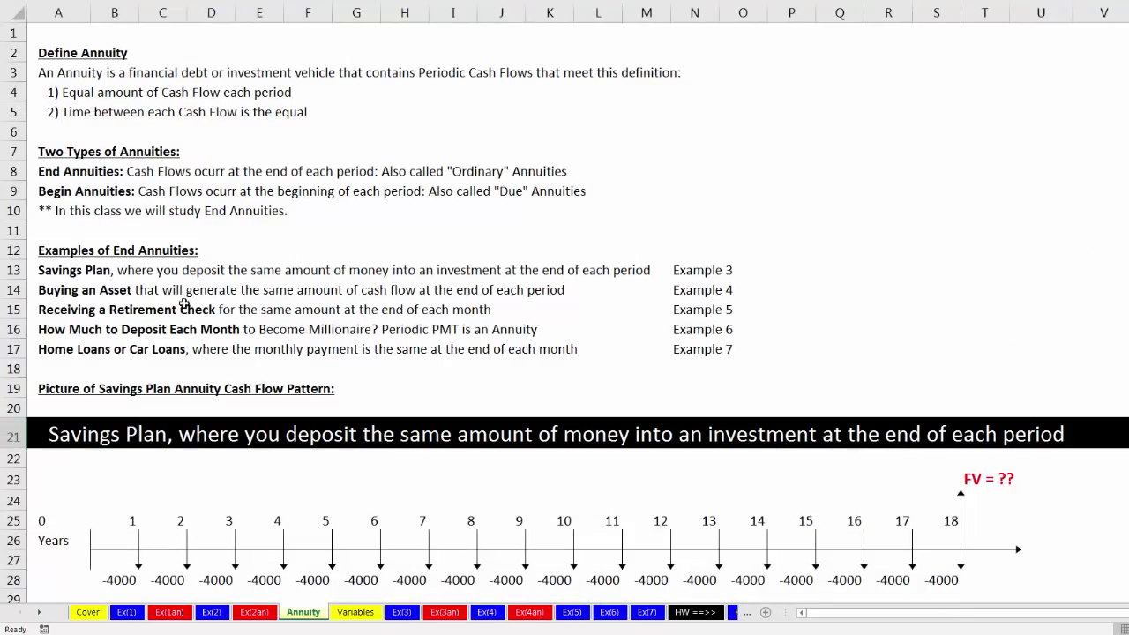
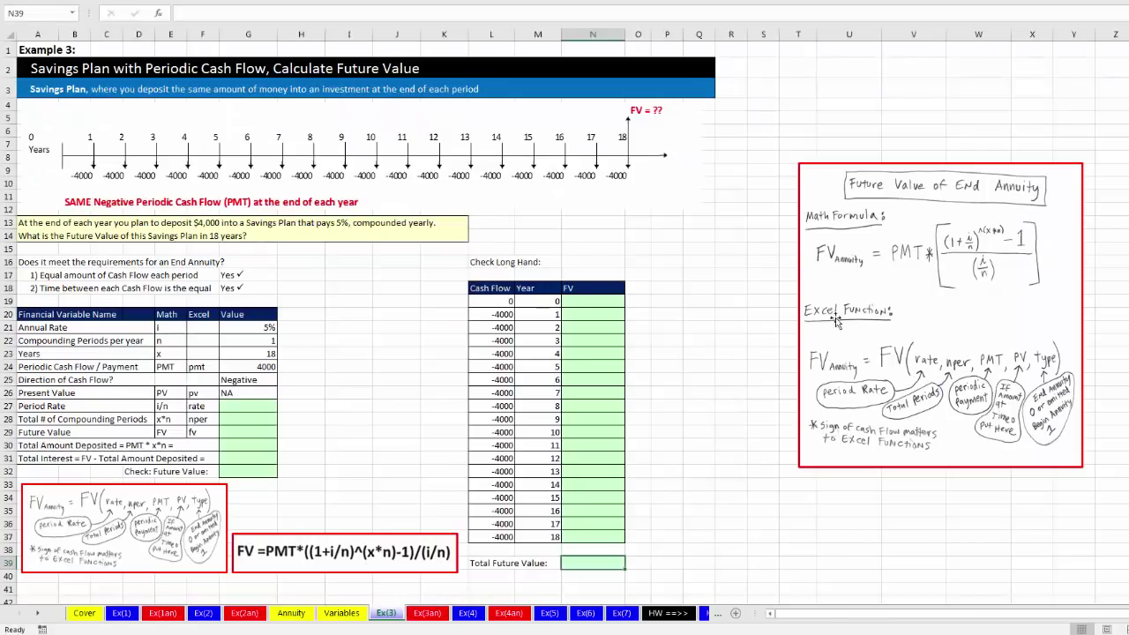
- On sheet Ex(3), examine the end annuity requirement checks and the savings plan's rate, periods, years, payment, cash flow direction and present value
left_click_drag(905, 317, 794, 363)
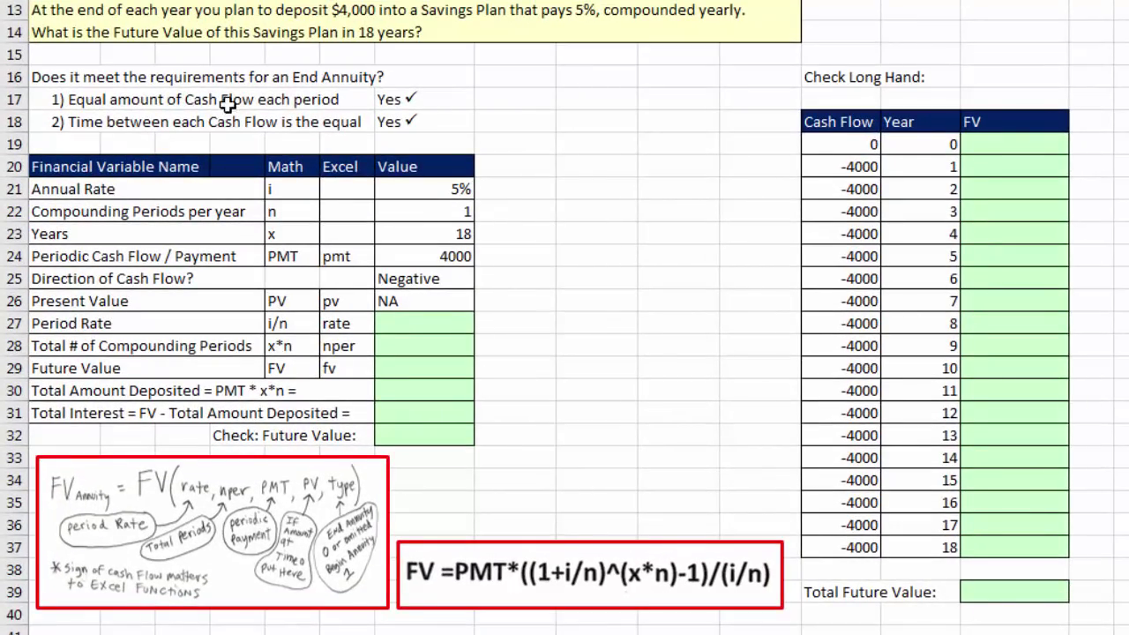
left_click(417, 101)
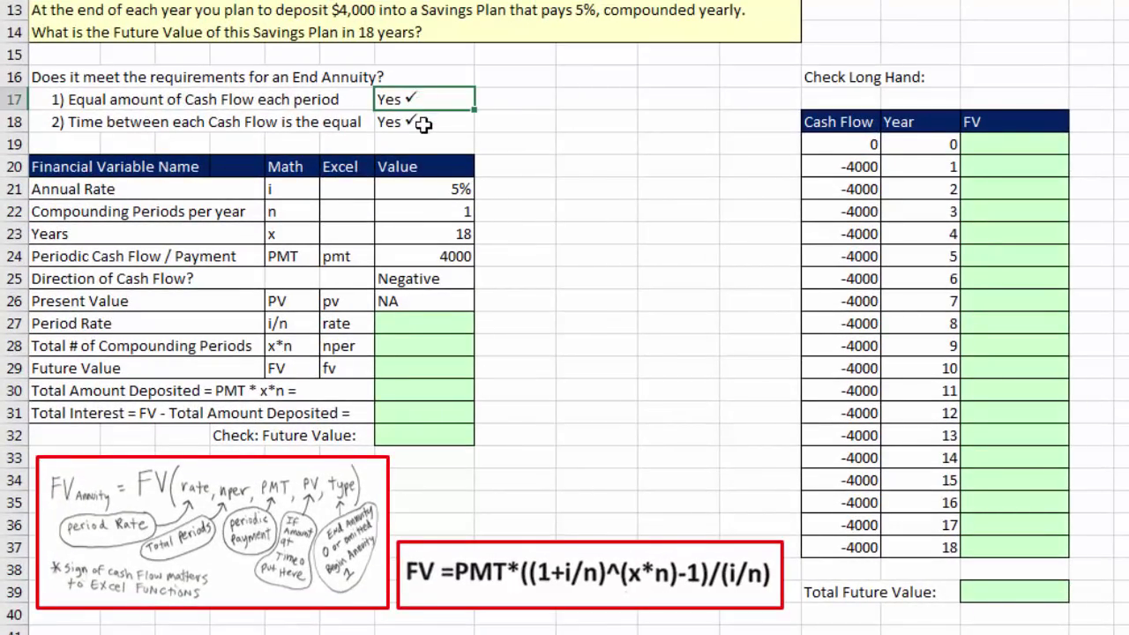
left_click(424, 125)
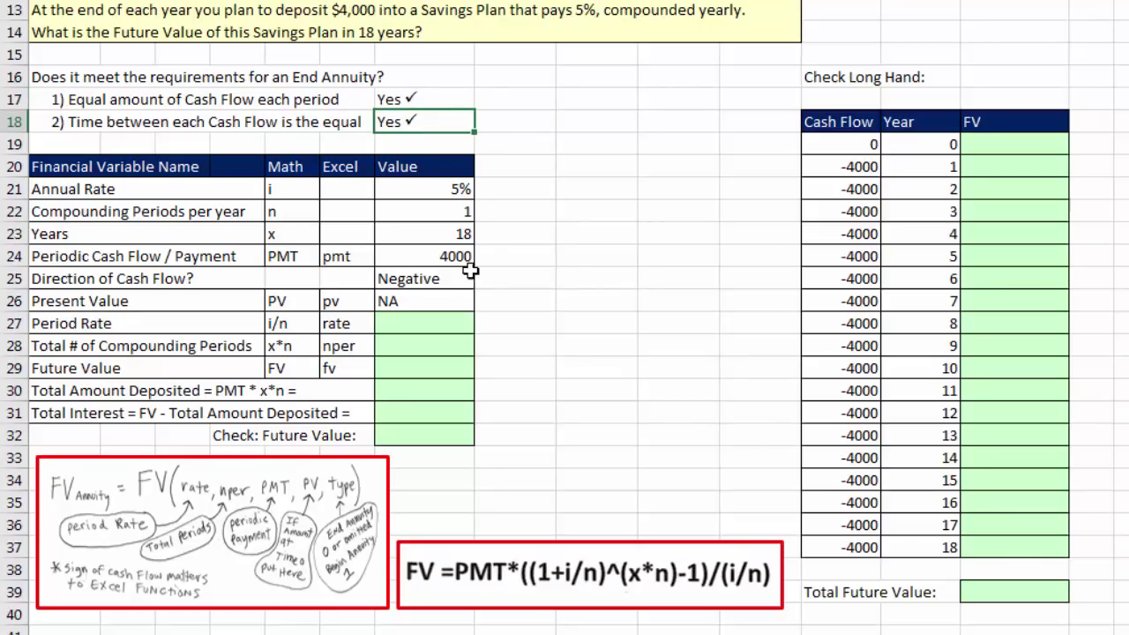
left_click(449, 189)
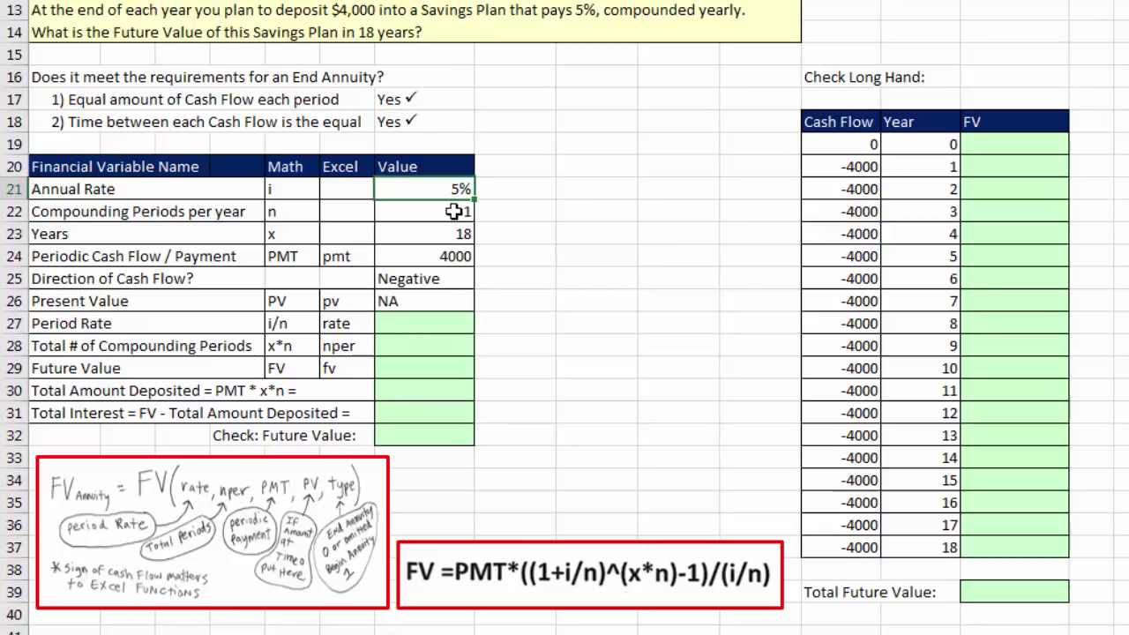
left_click(462, 212)
left_click(463, 236)
type("18")
key("ctrl+Return")
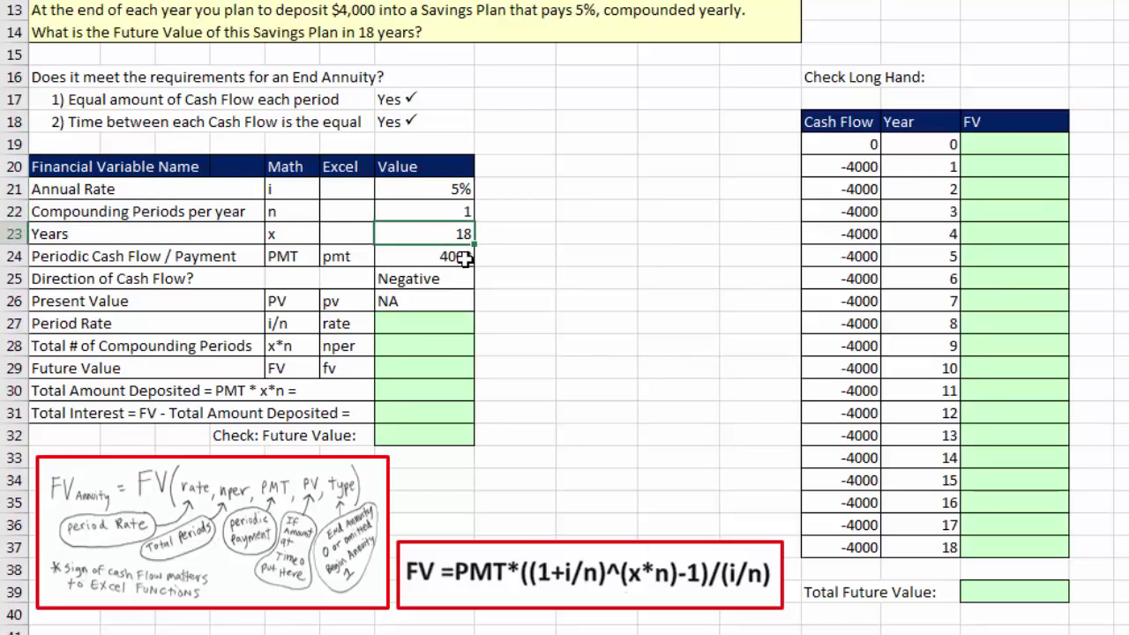
left_click(462, 256)
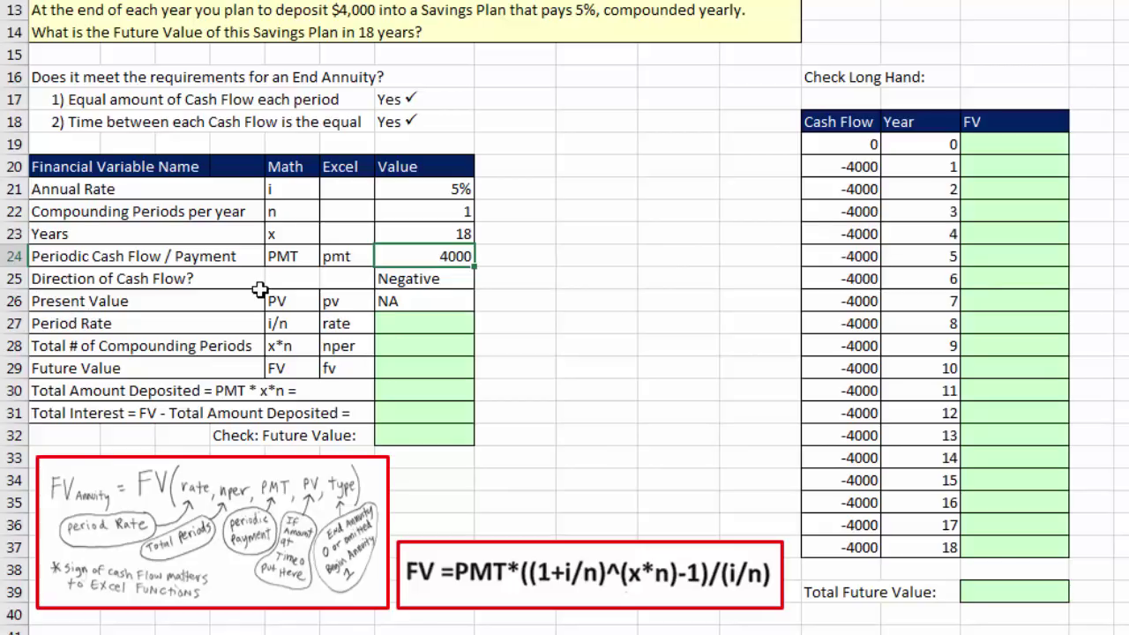
left_click(432, 280)
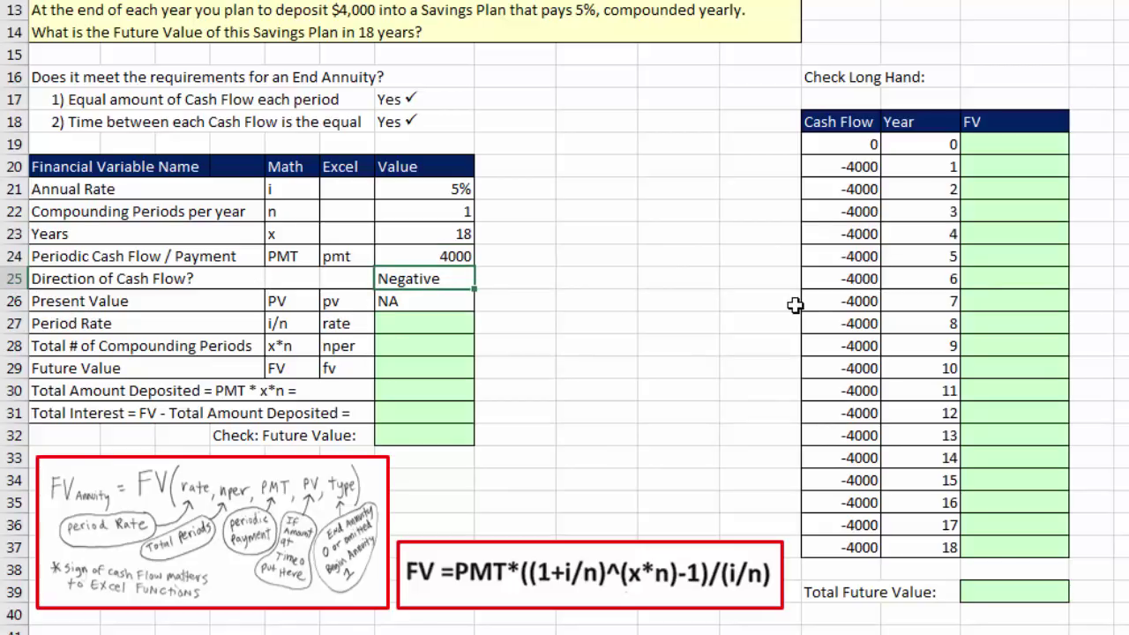
left_click(426, 306)
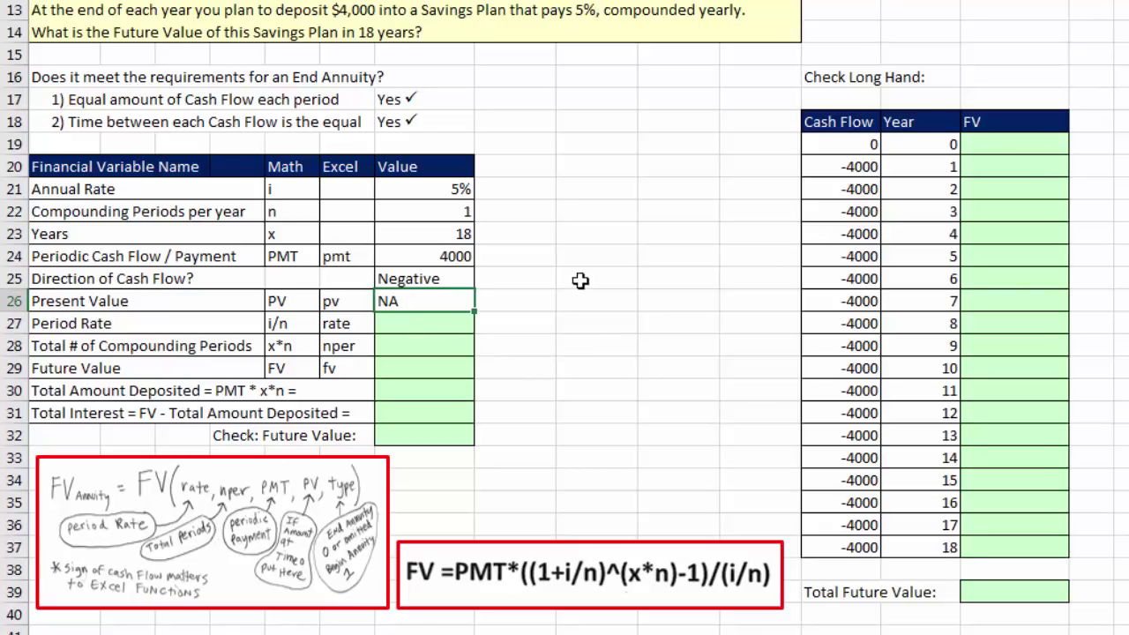
left_click(524, 302)
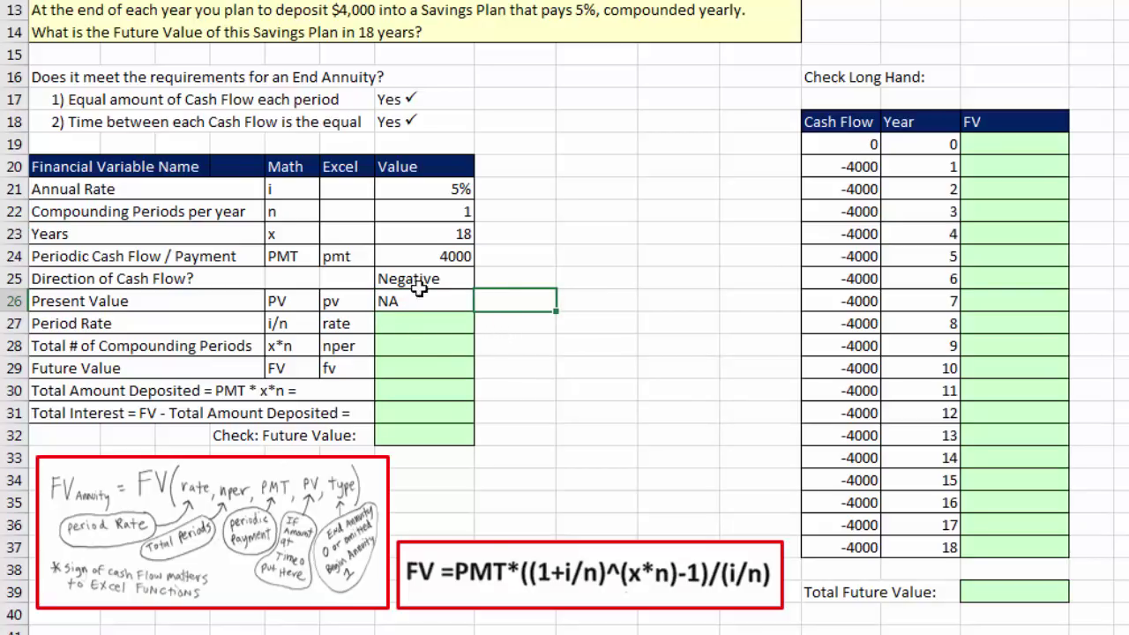
- Calculate the period rate in G27 with =G21/G22
left_click(435, 326)
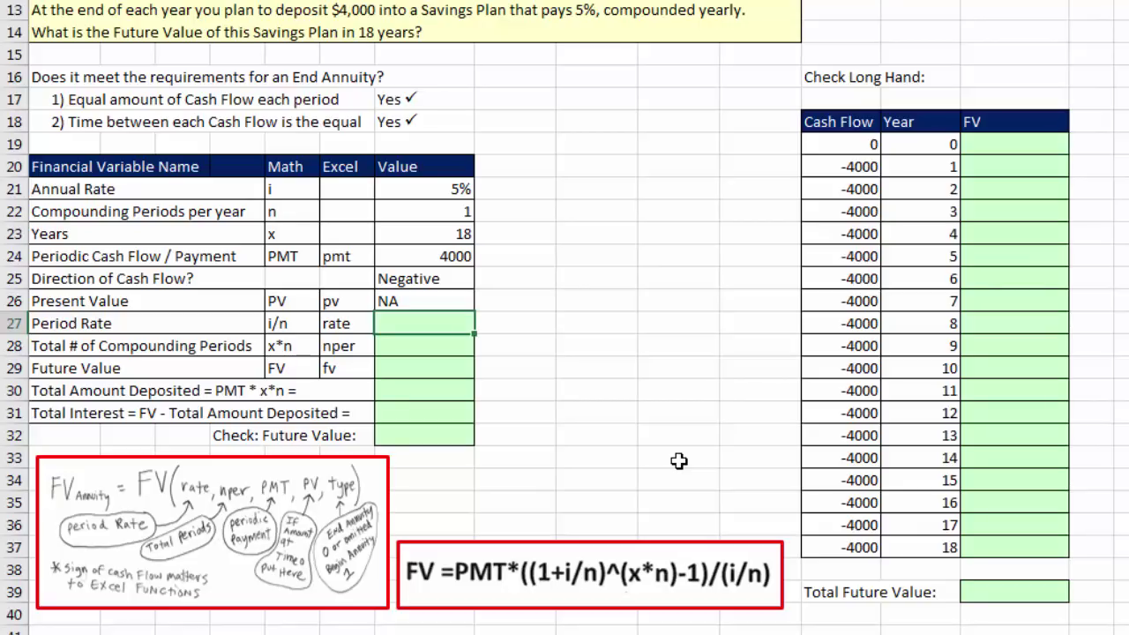
type("=")
key("Up")
key("Up")
key("Up")
key("Up")
key("Up")
key("Up")
type("/")
key("Up")
key("Up")
key("Up")
key("Up")
key("Up")
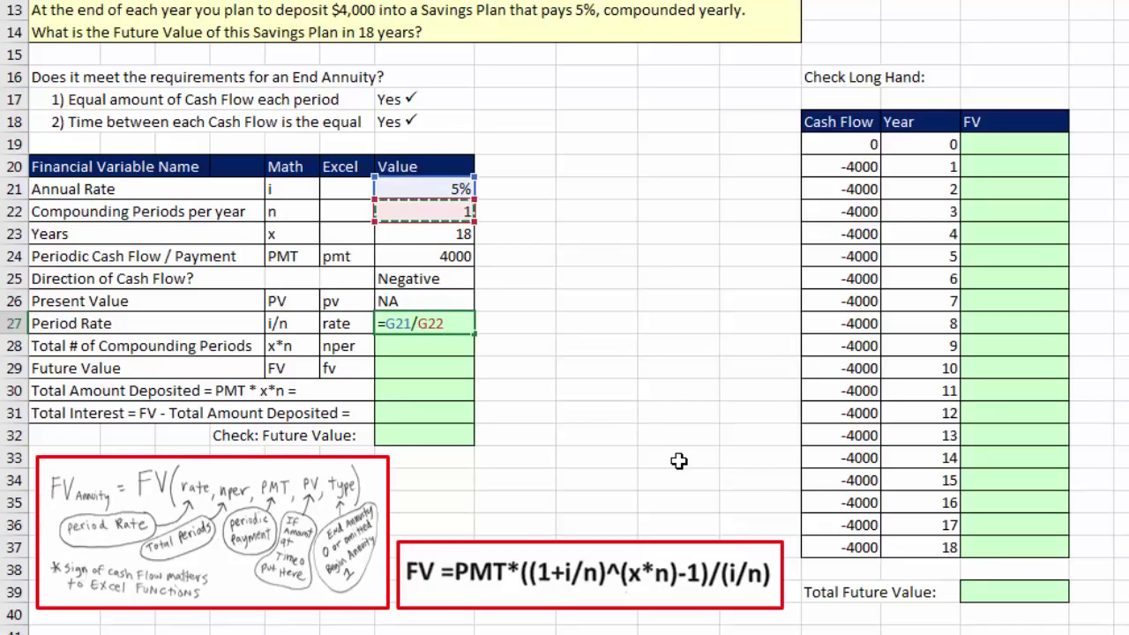
key("Return")
- Calculate the total number of compounding periods in G28 with =G23*G22
type("=")
key("Up")
key("Up")
key("Up")
key("Up")
key("Up")
type("*")
key("Up")
key("Up")
key("Up")
key("Up")
key("Up")
key("Up")
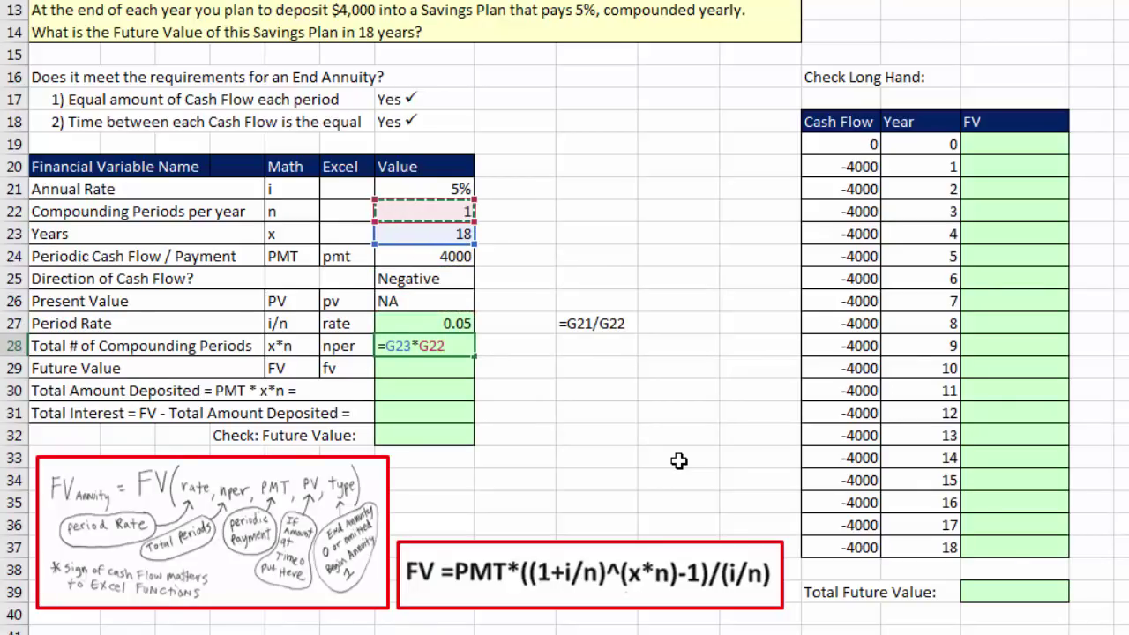
key("Return")
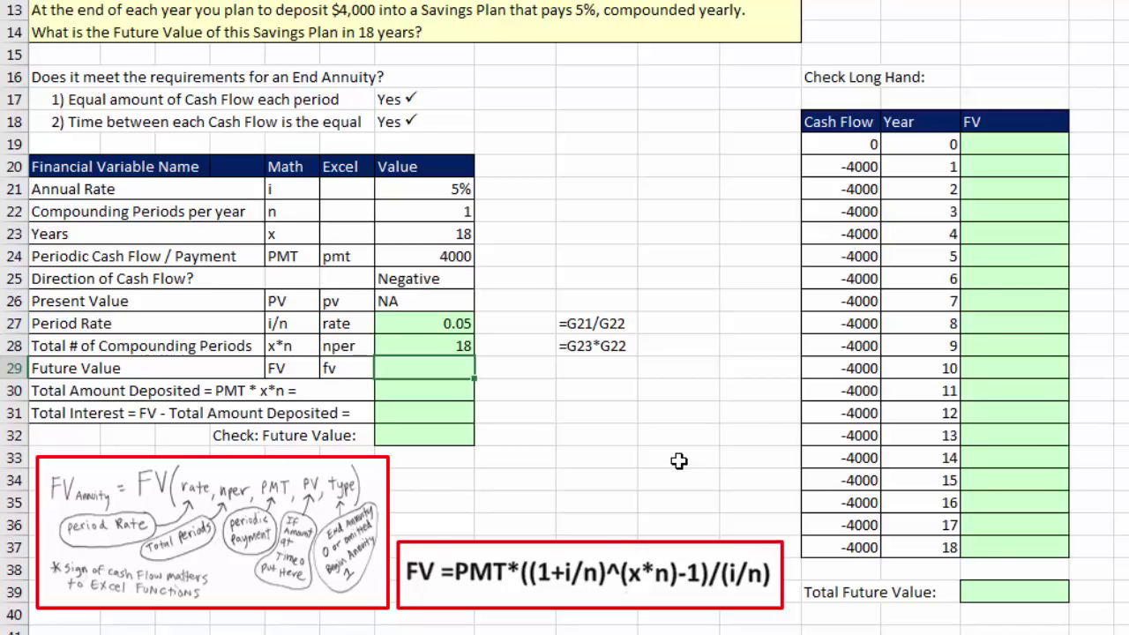
- Start an FV formula in G29 with rate G27, nper G28 and the negative payment -G24 as pmt
type("=fv")
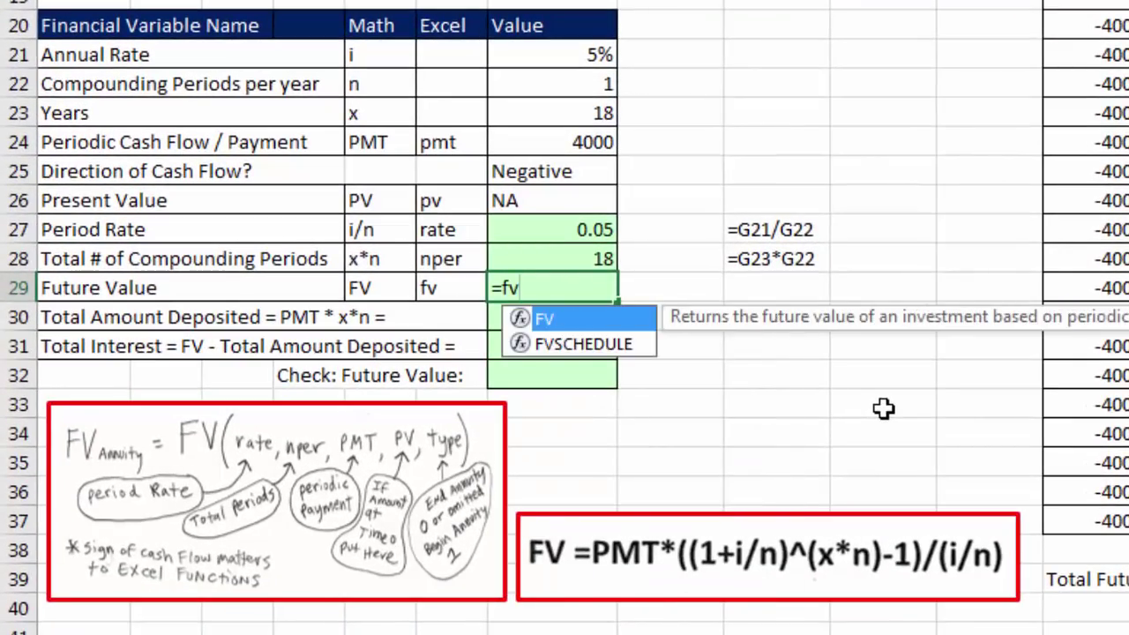
key("Tab")
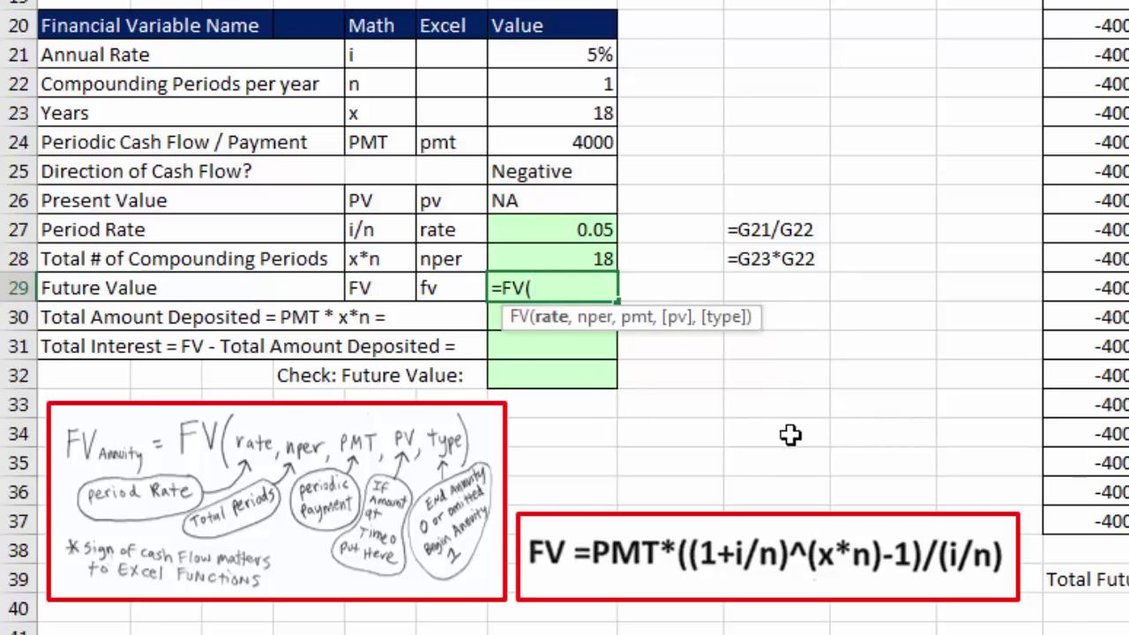
key("Up")
key("Up")
type(",")
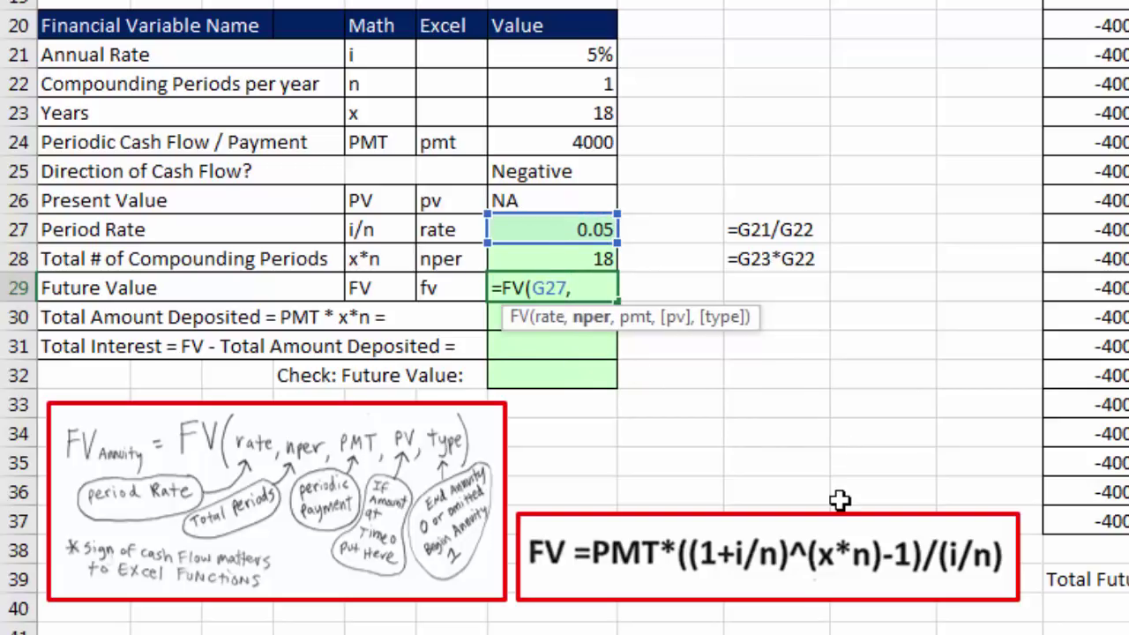
key("Up")
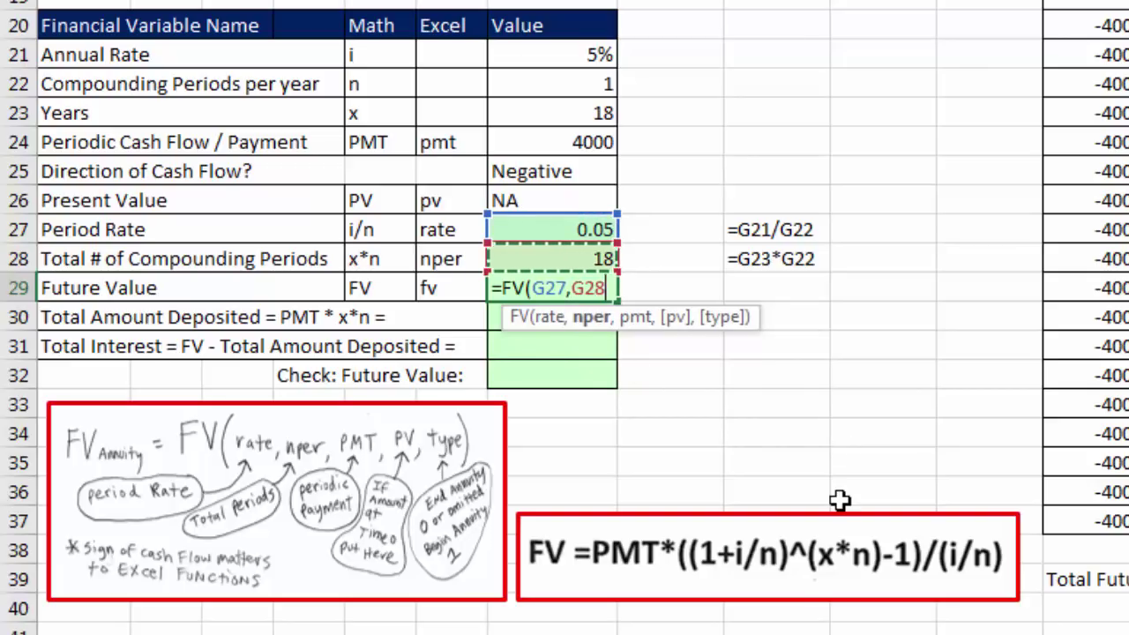
type(",")
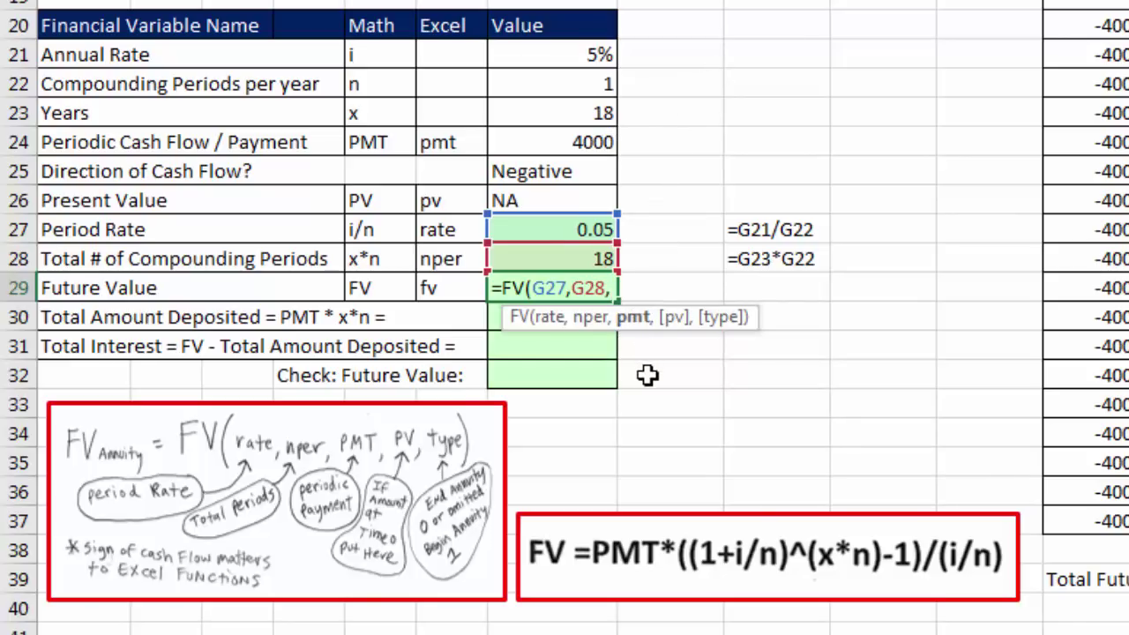
type("-")
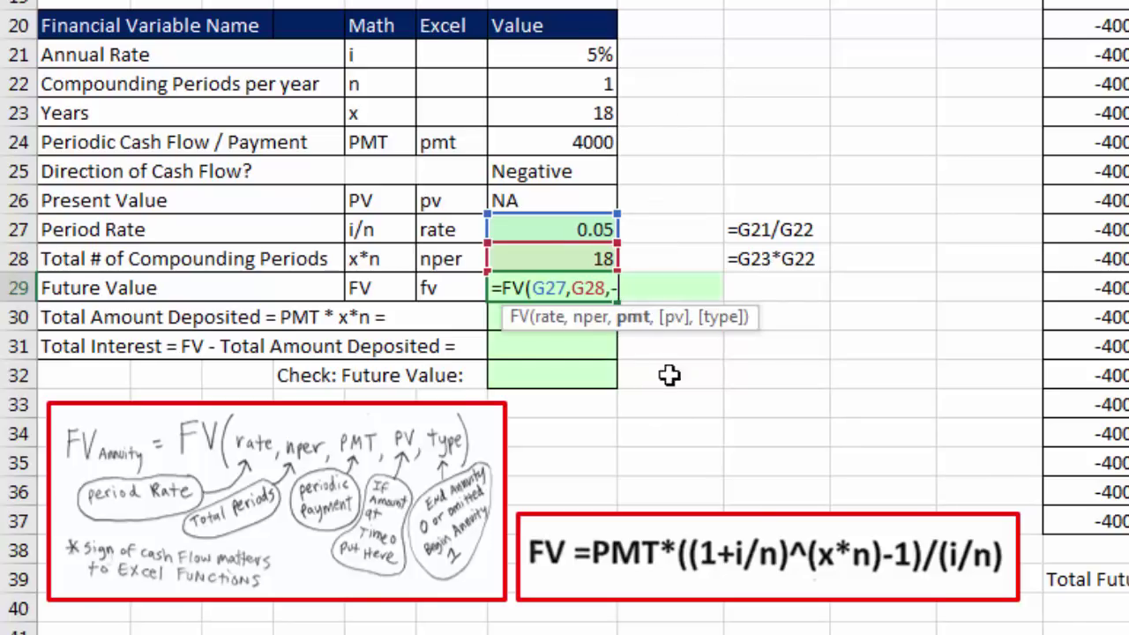
left_click(580, 153)
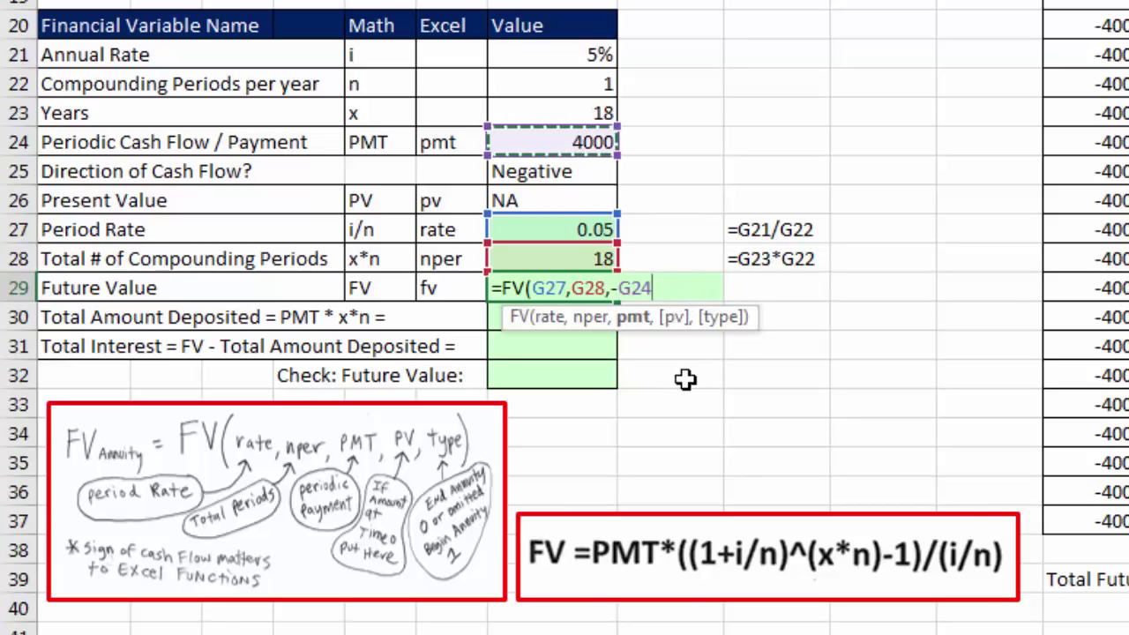
- Try skipping the pv argument and setting type to 0 - end of the period in the G29 formula, and remove both arguments
type(",")
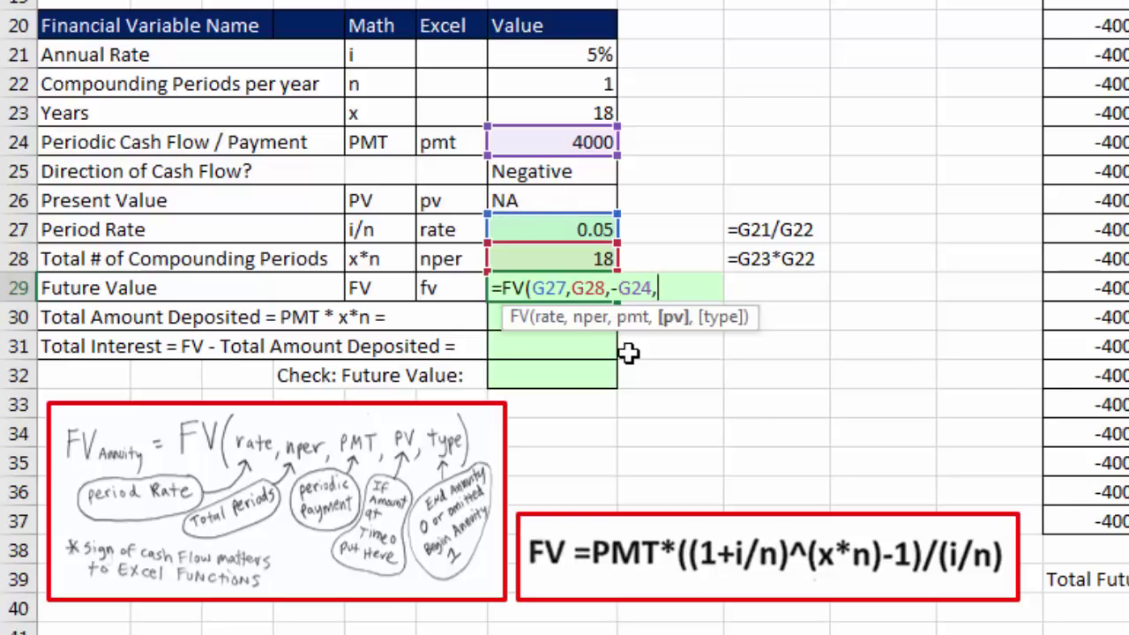
type(",")
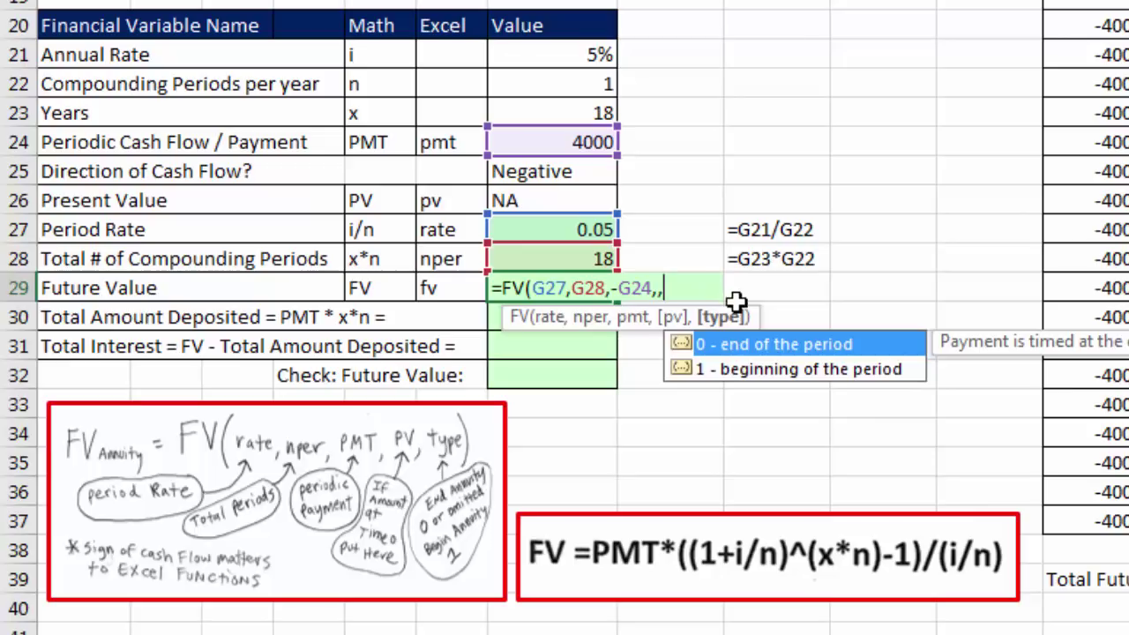
double_click(715, 347)
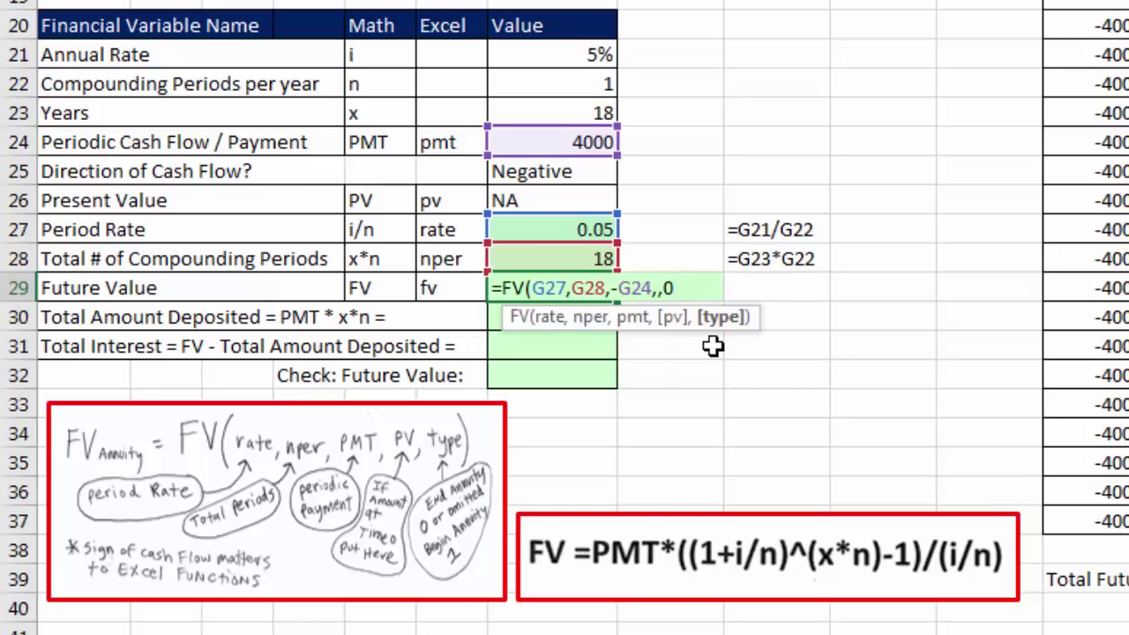
key("BackSpace")
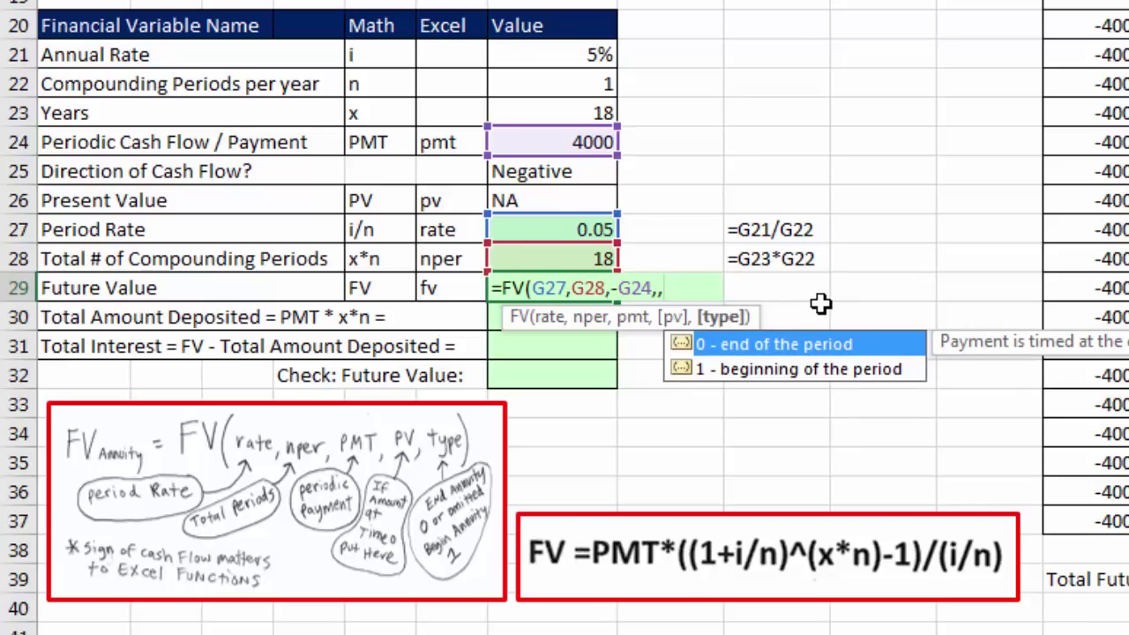
key("BackSpace")
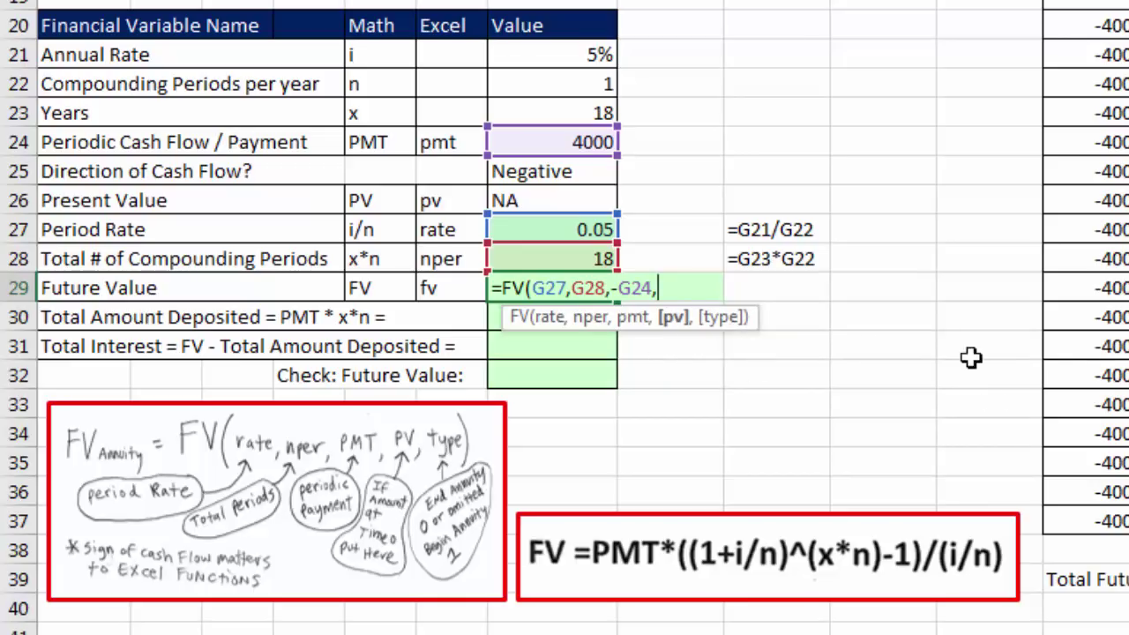
key("BackSpace")
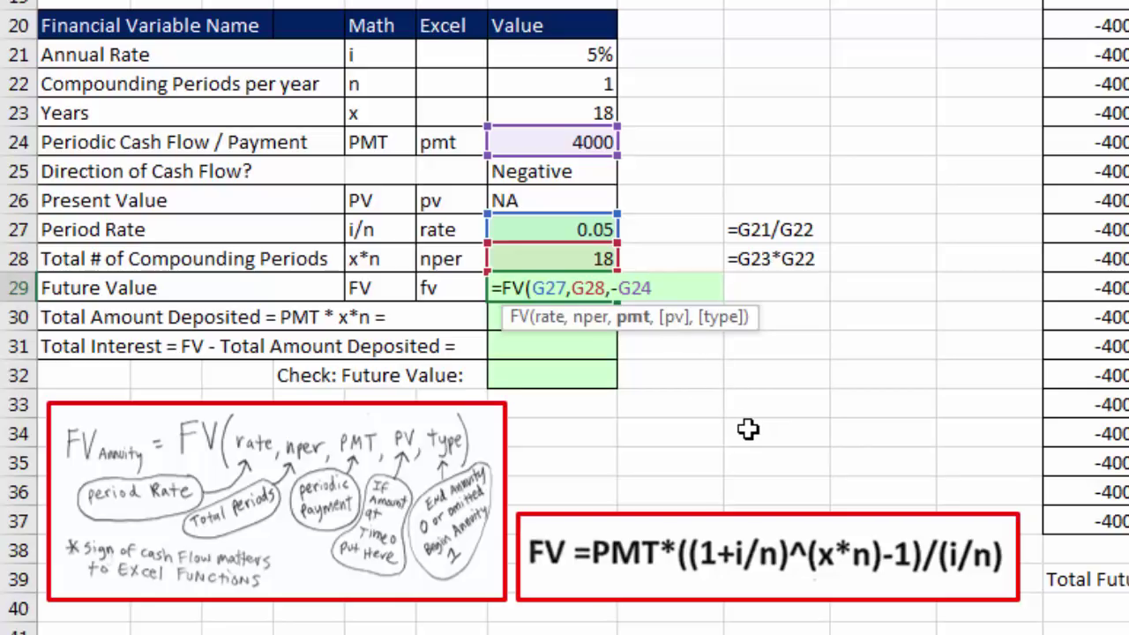
- Close and enter the future value formula =FV(G27,G28,-G24) in G29 without the pv and type arguments
type(")")
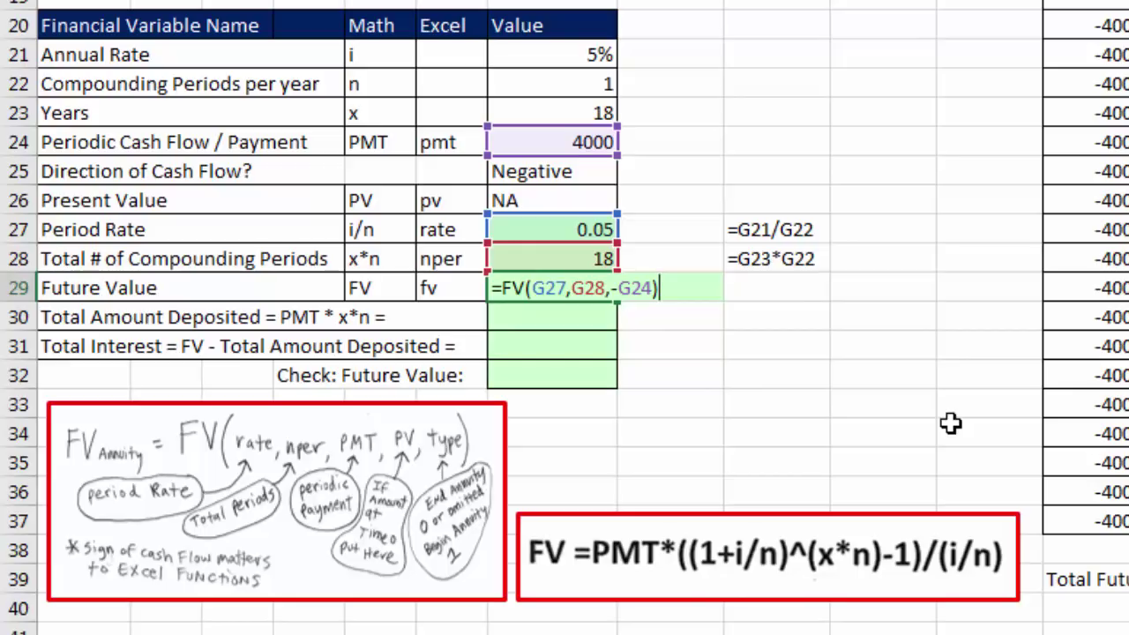
key("Return")
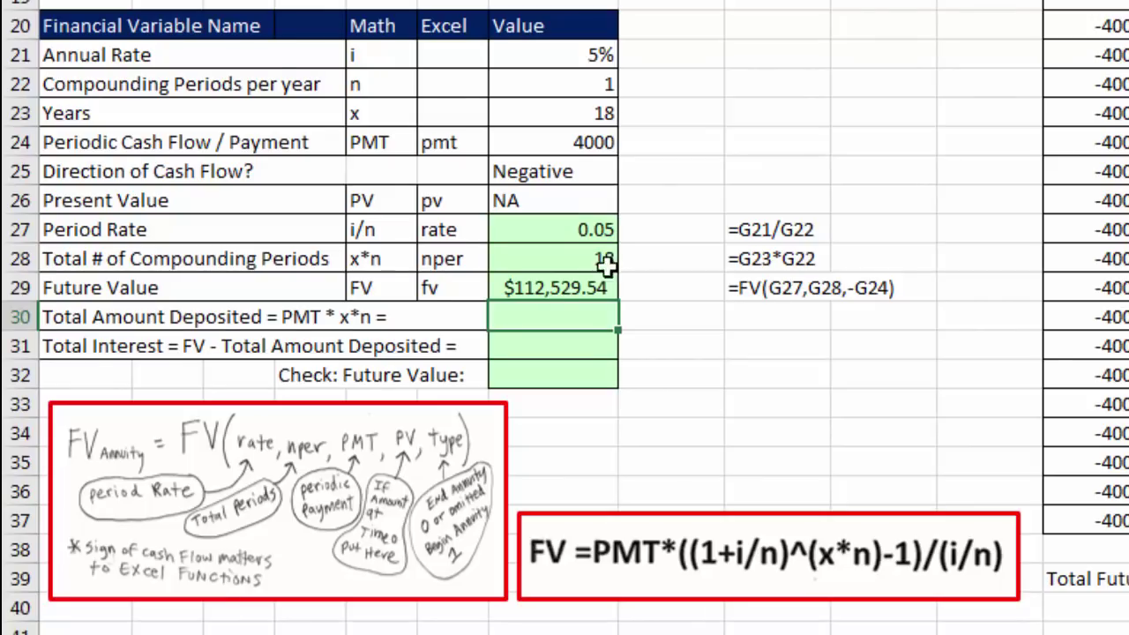
- Wrap the future value formula in G29 in ROUND with 2 digits, giving =ROUND(FV(G27,G28,-G24),2)
left_click(573, 287)
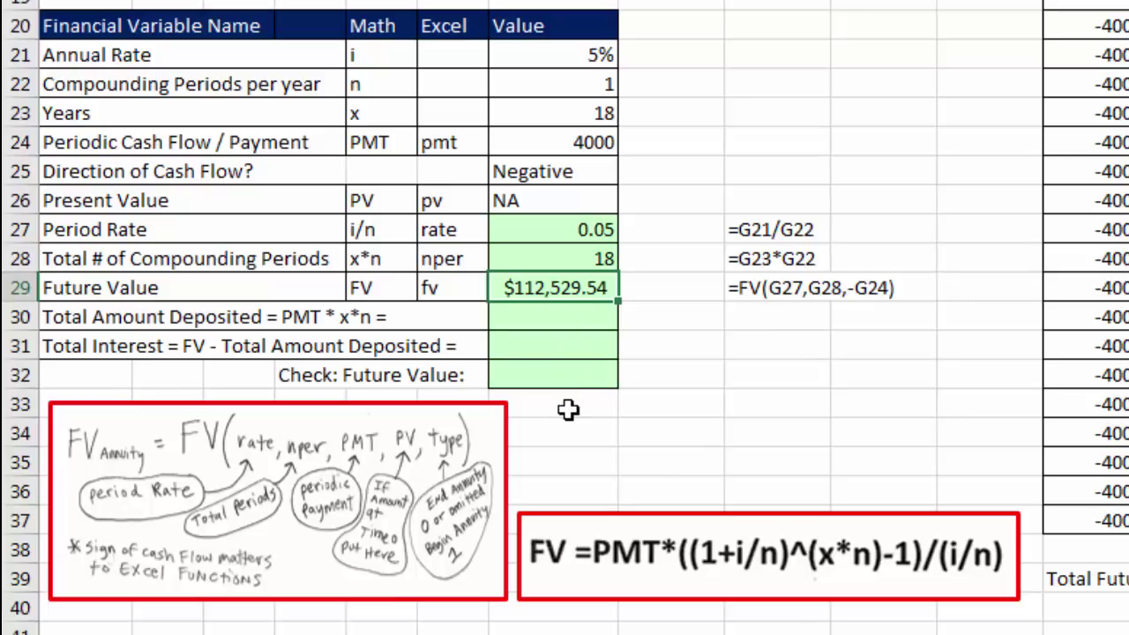
key("F2")
left_click(507, 284)
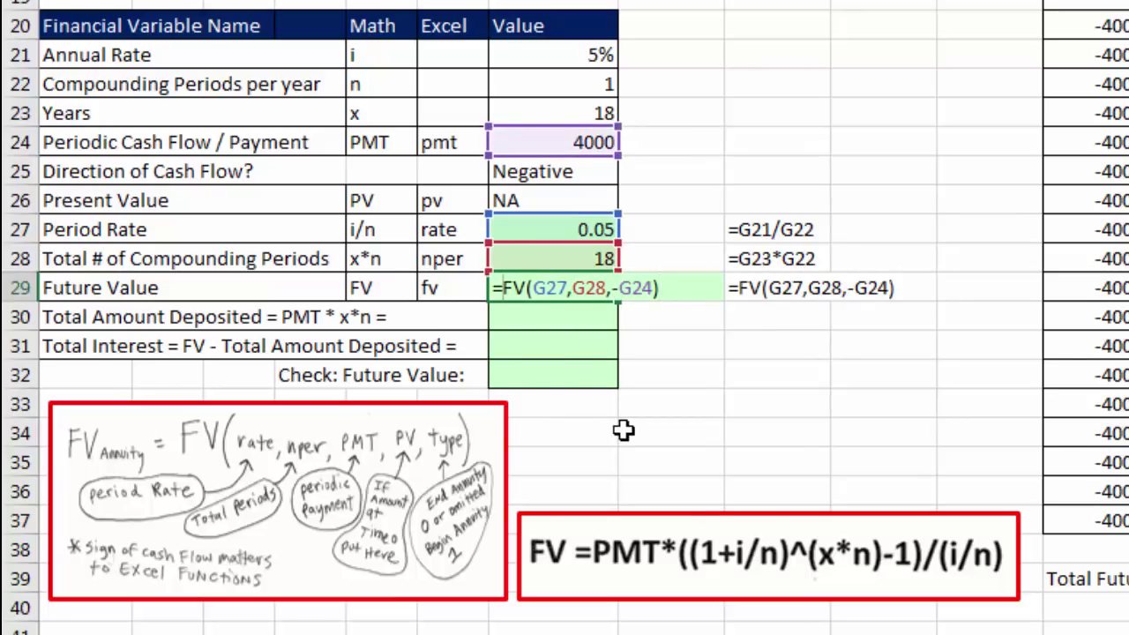
type("round")
key("Tab")
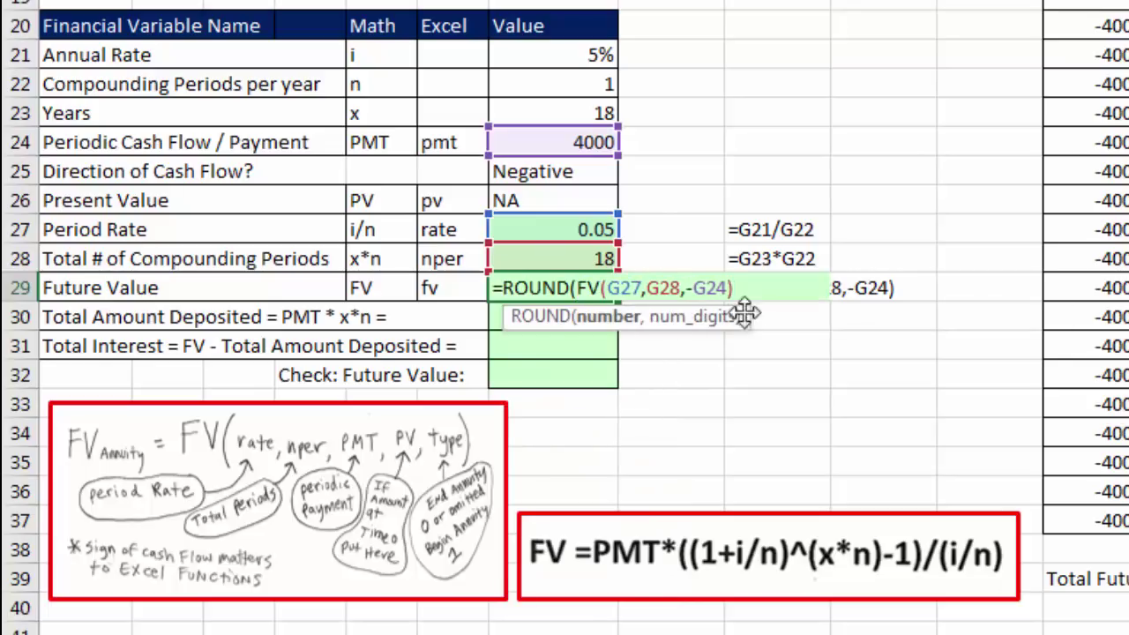
key("End")
type(",")
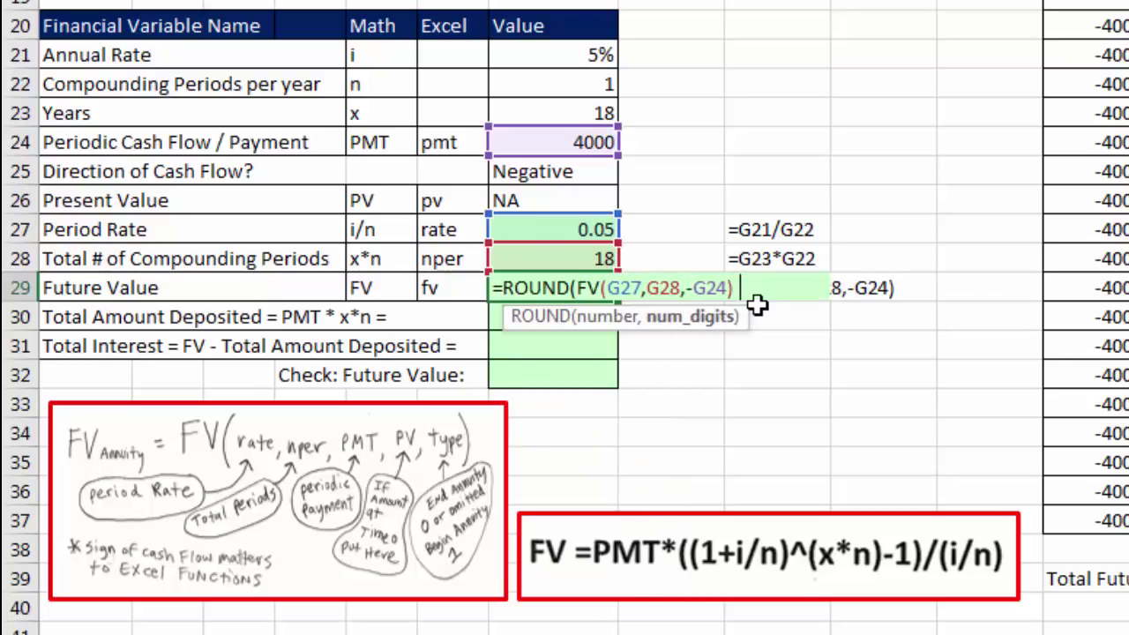
type("2)")
key("Return")
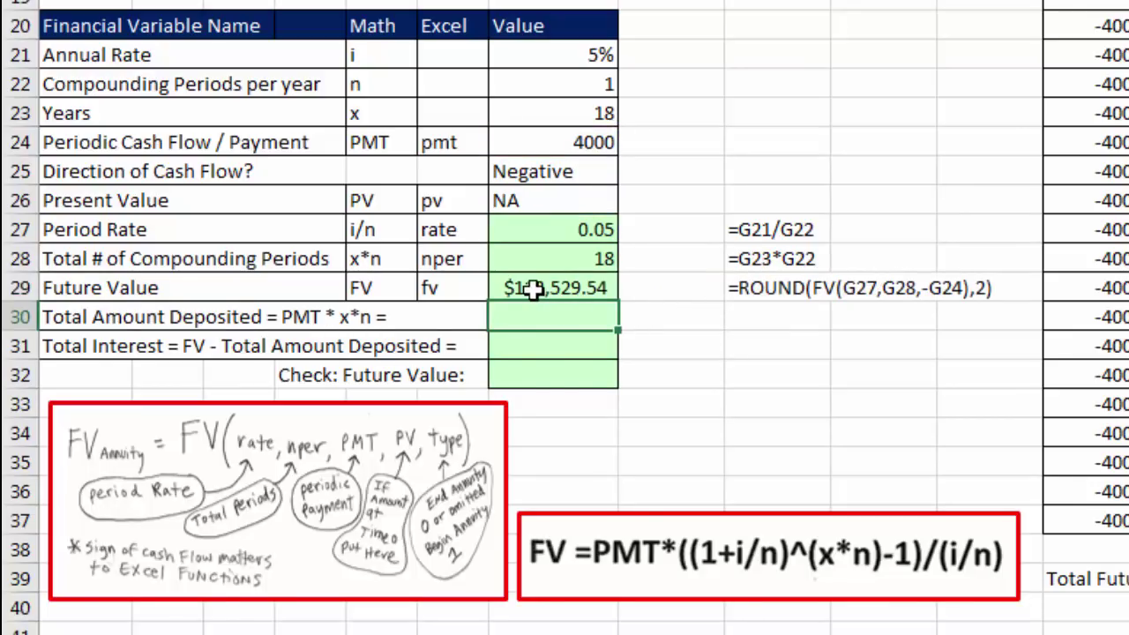
- Calculate the total amount deposited in G30 with =G24*G28
left_click(593, 297)
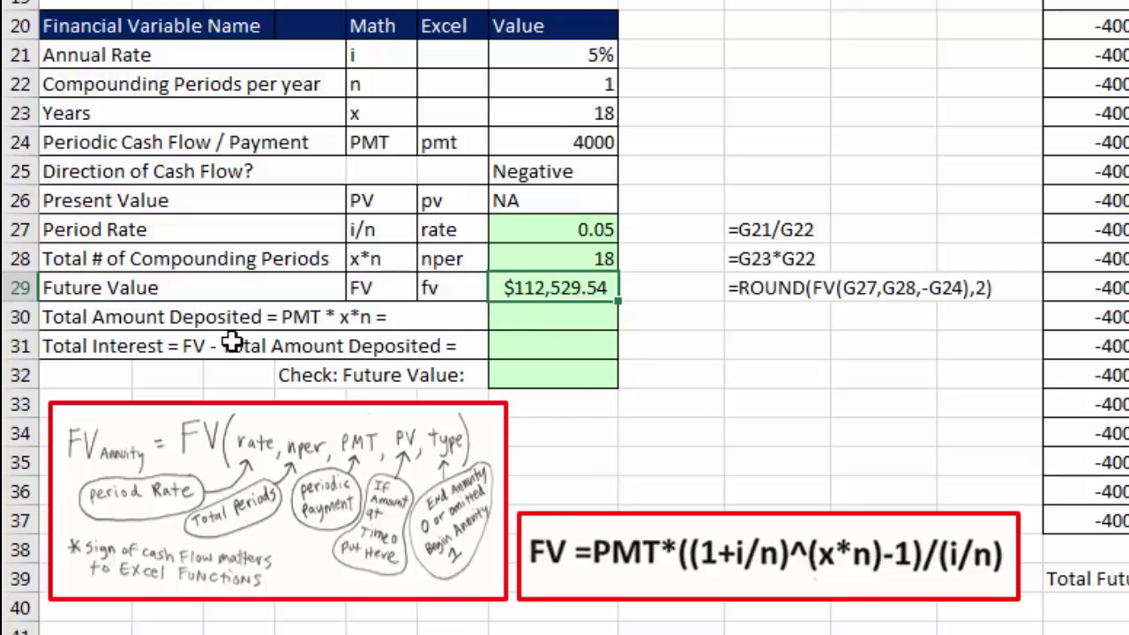
left_click(513, 318)
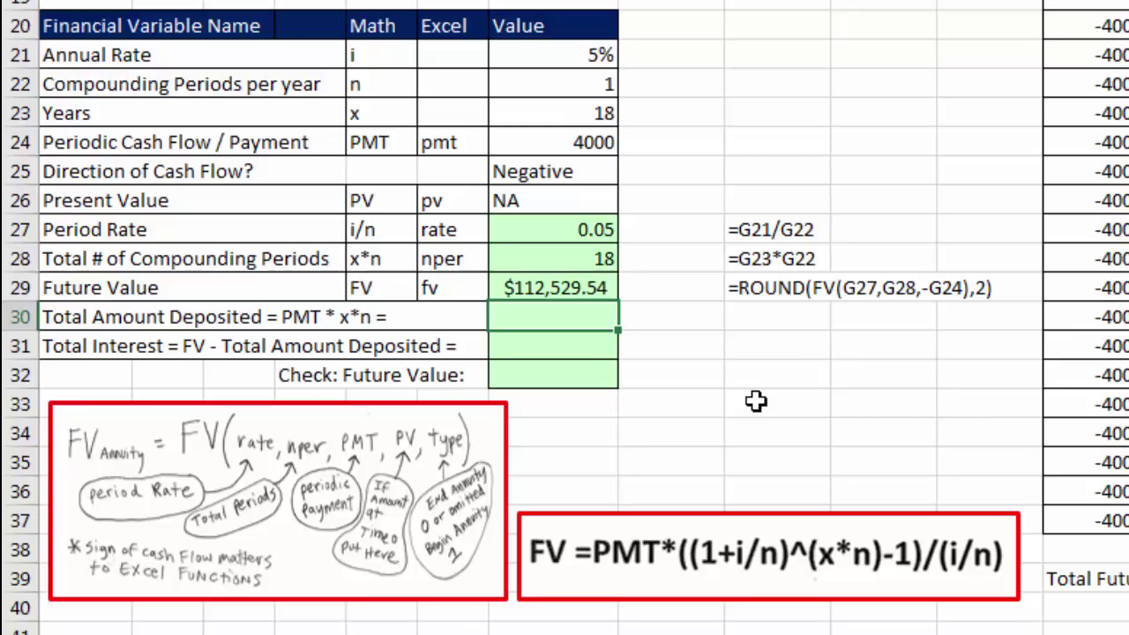
type("=")
key("Up")
key("Up")
key("Up")
key("Up")
key("Up")
key("Up")
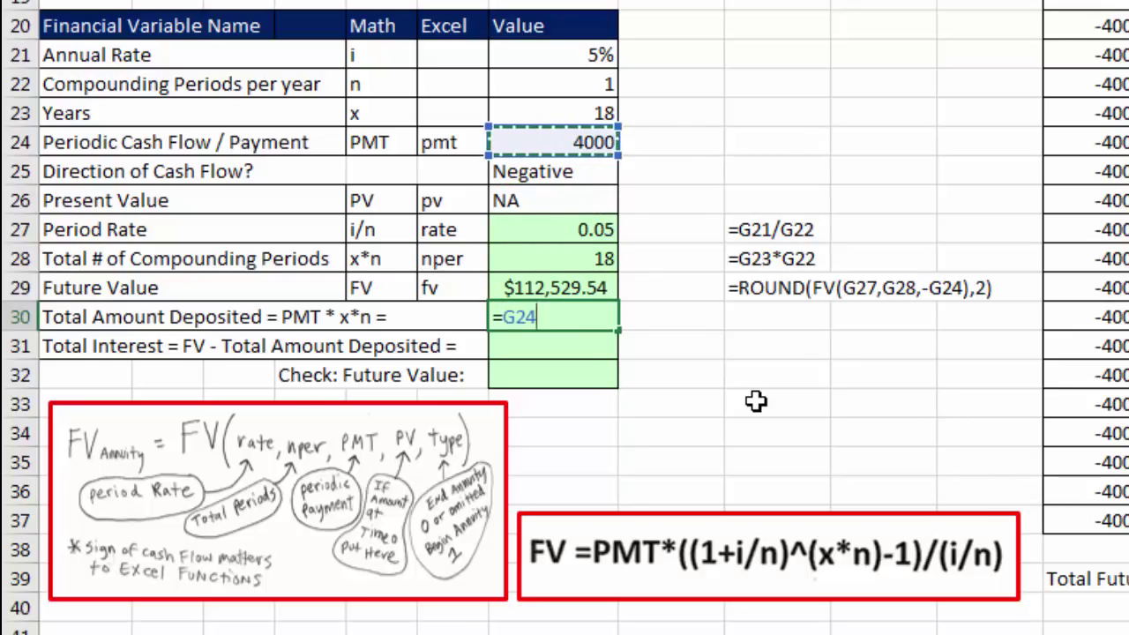
type("*")
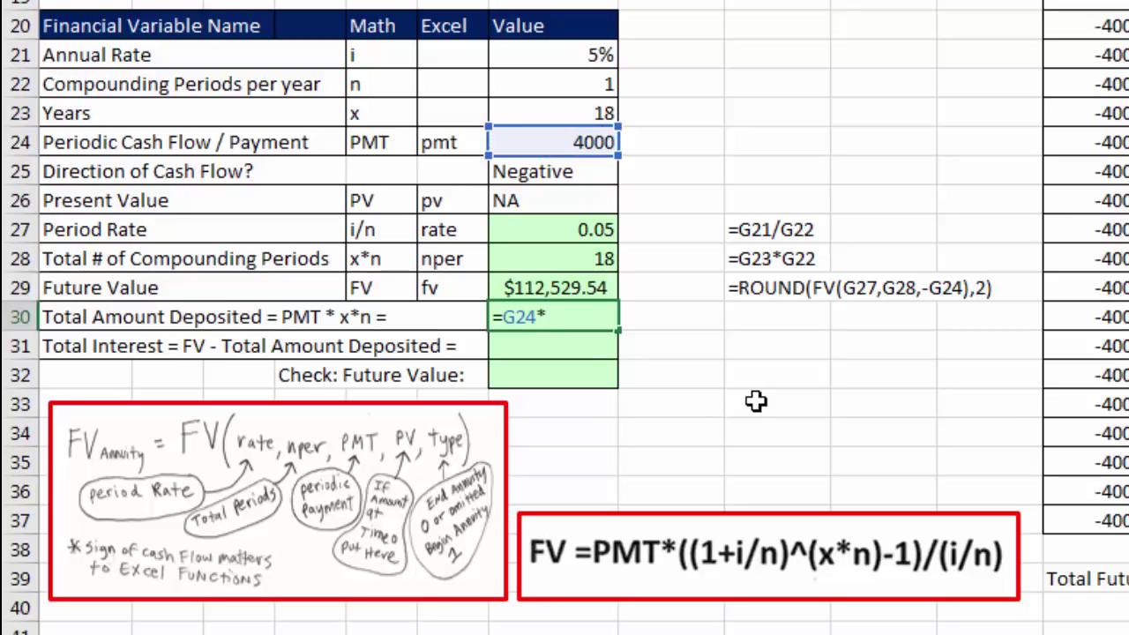
key("Up")
key("Up")
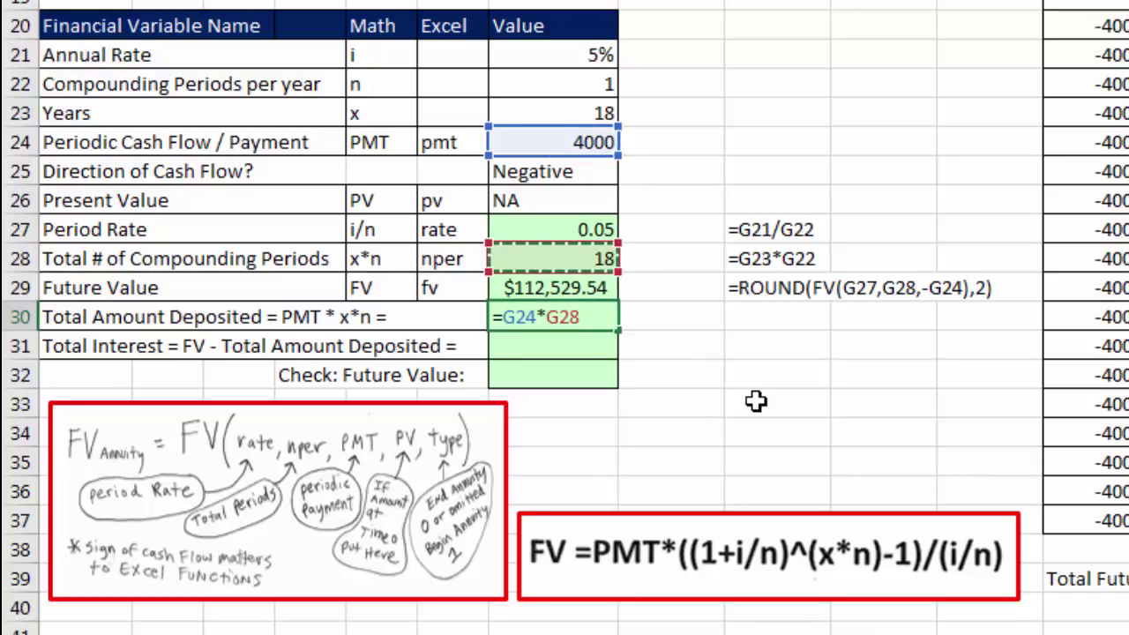
key("Return")
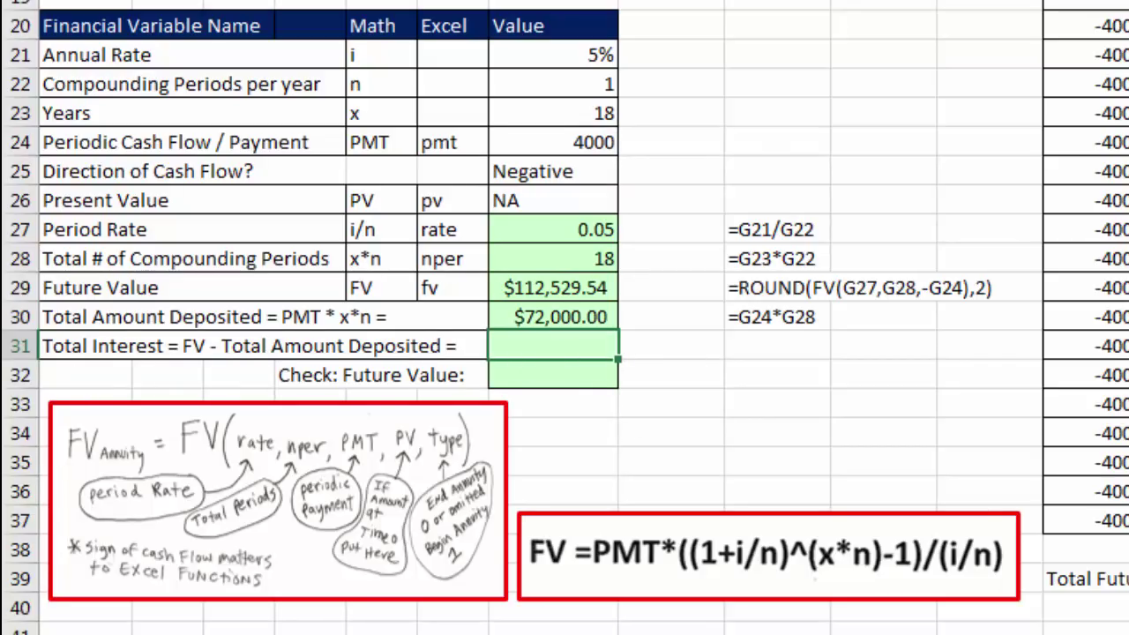
- Calculate the total interest in G31 as future value minus total amount deposited, =G29-G30
key("Up")
key("Up")
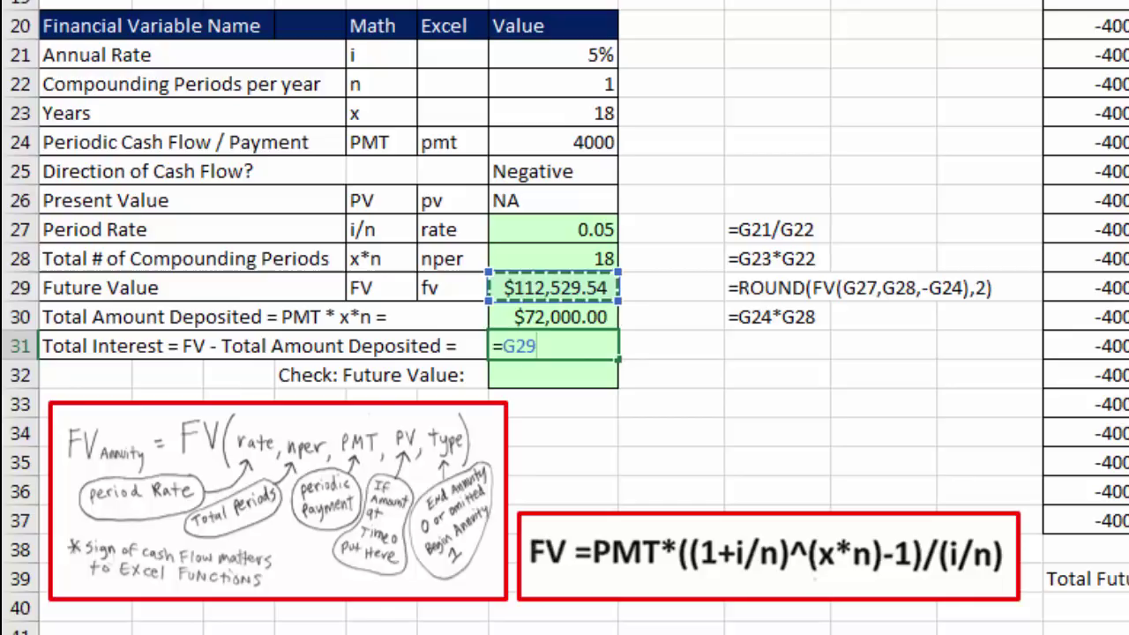
type("-")
key("Up")
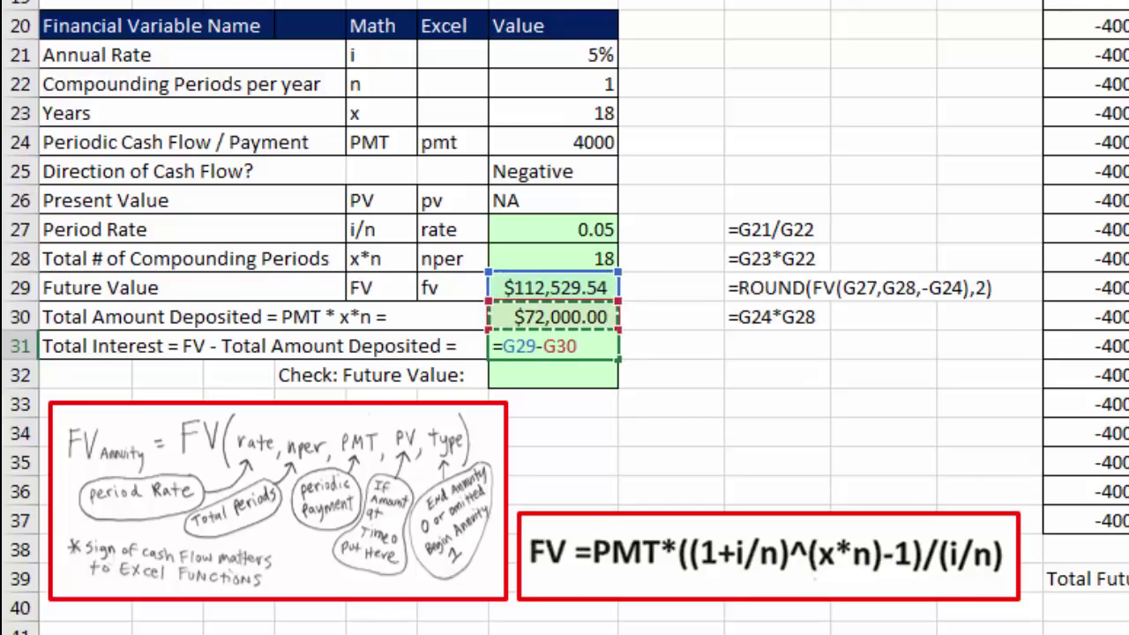
key("Return")
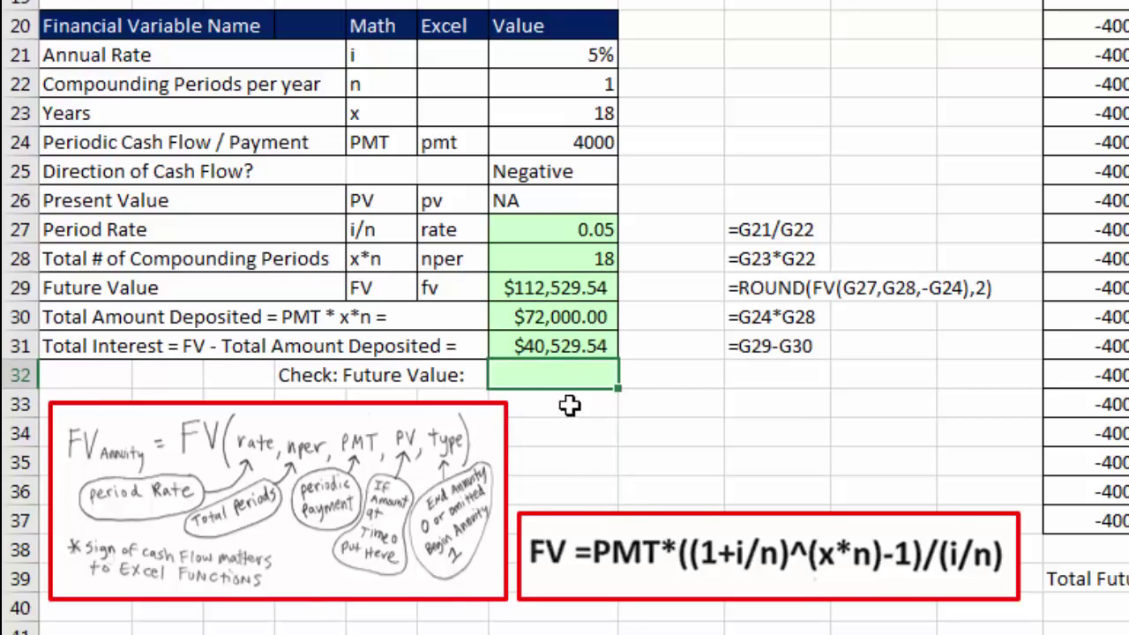
left_click(547, 345)
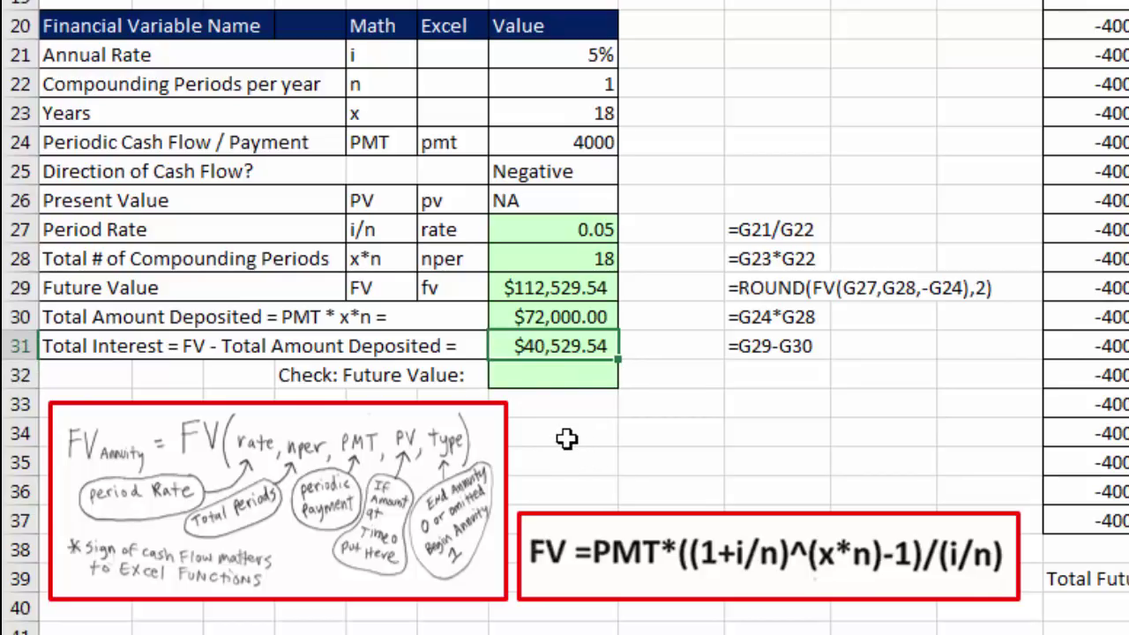
- Start the check formula in G32 with the payment G24 multiplied by two opening parentheses, =G24*((
left_click(543, 377)
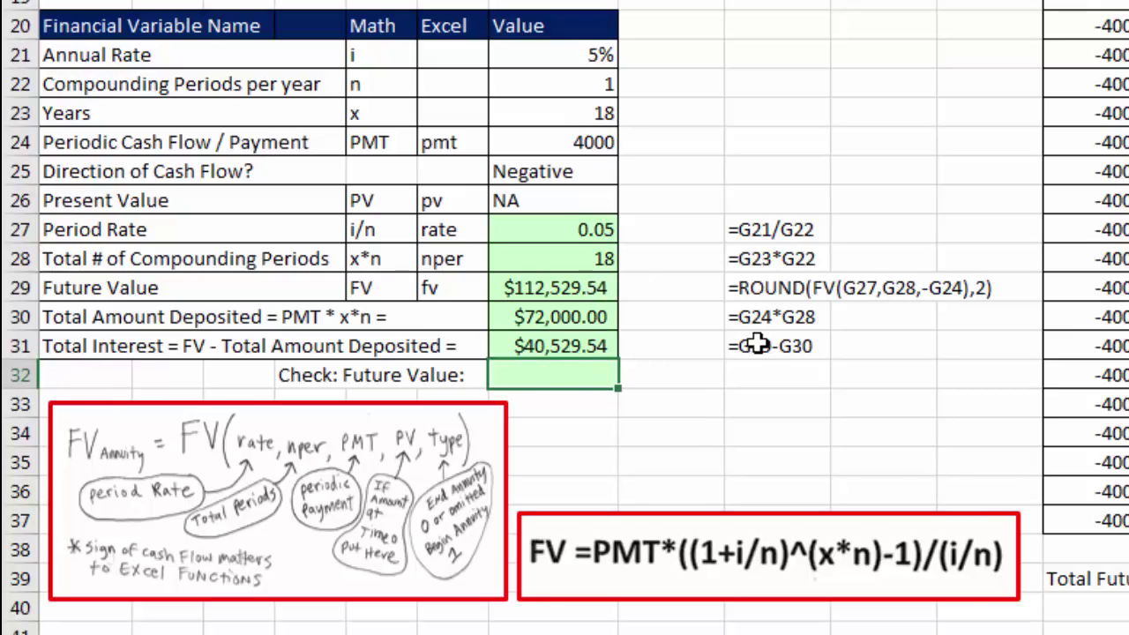
type("=")
key("Up")
key("Up")
key("Up")
key("Up")
key("Up")
key("Up")
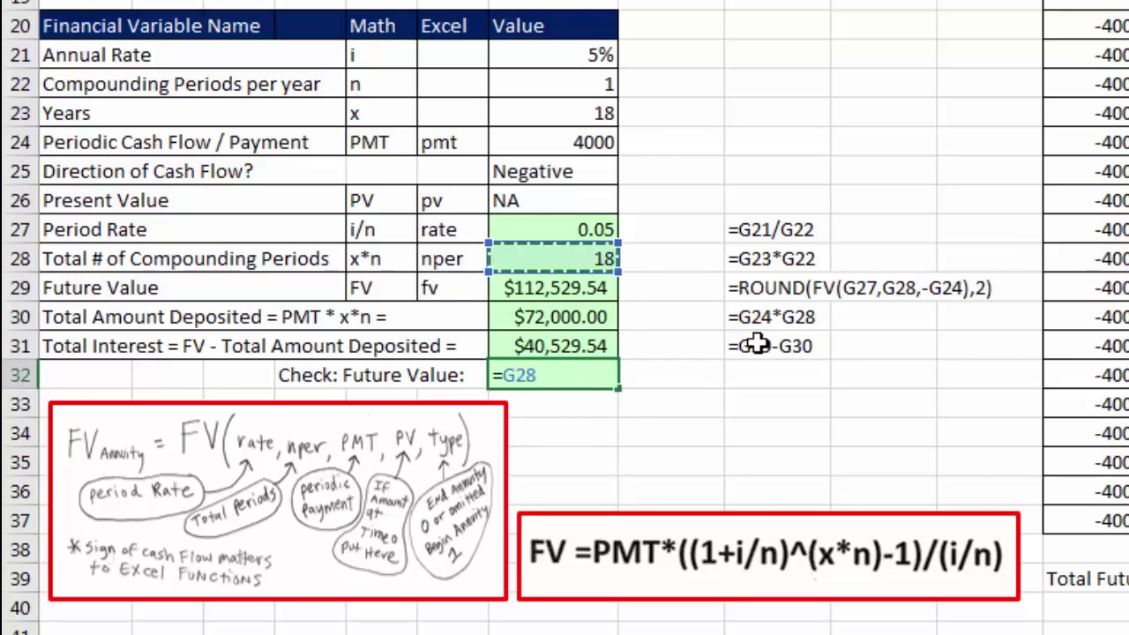
key("Up")
key("Up")
key("Up")
key("Down")
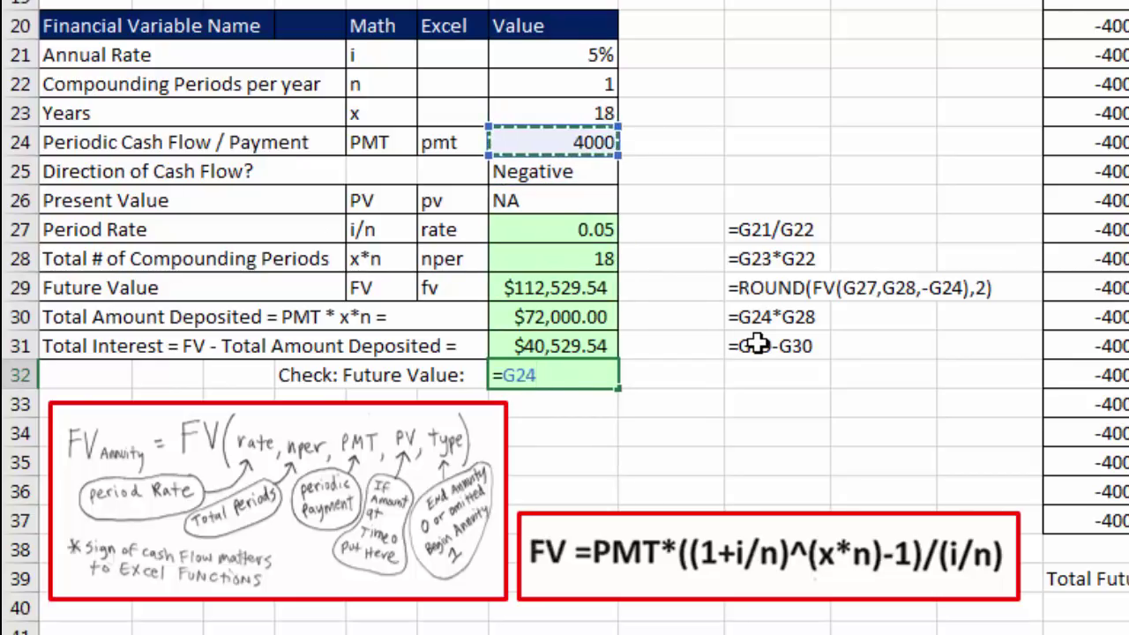
type("*")
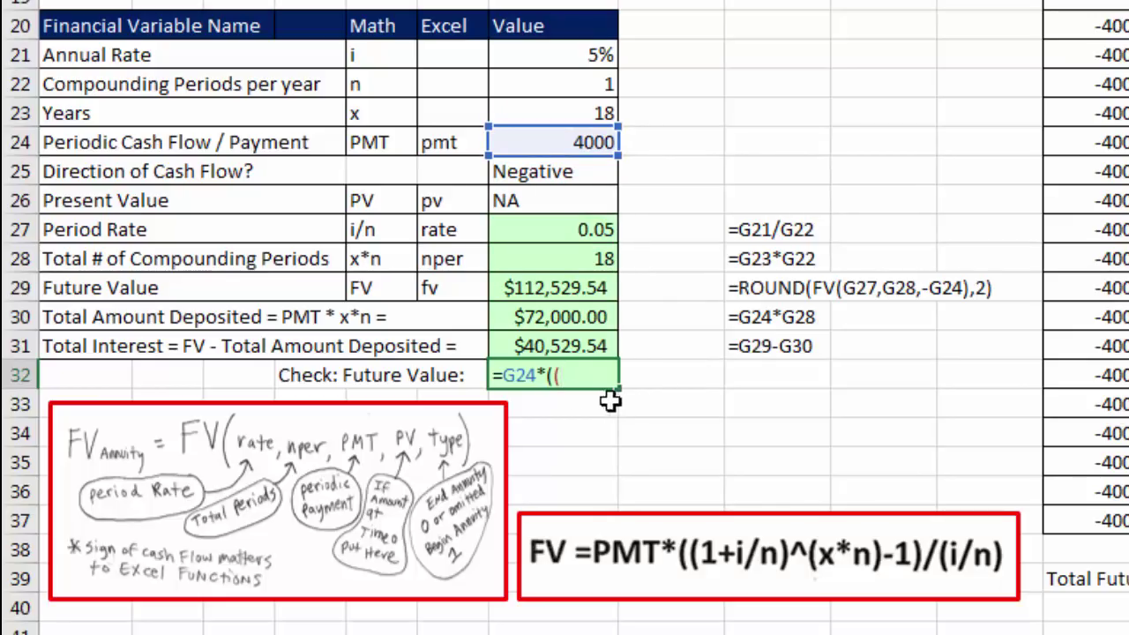
- Add one plus the period rate to the G32 formula as 1+G27 and close the inner parenthesis
type("1+")
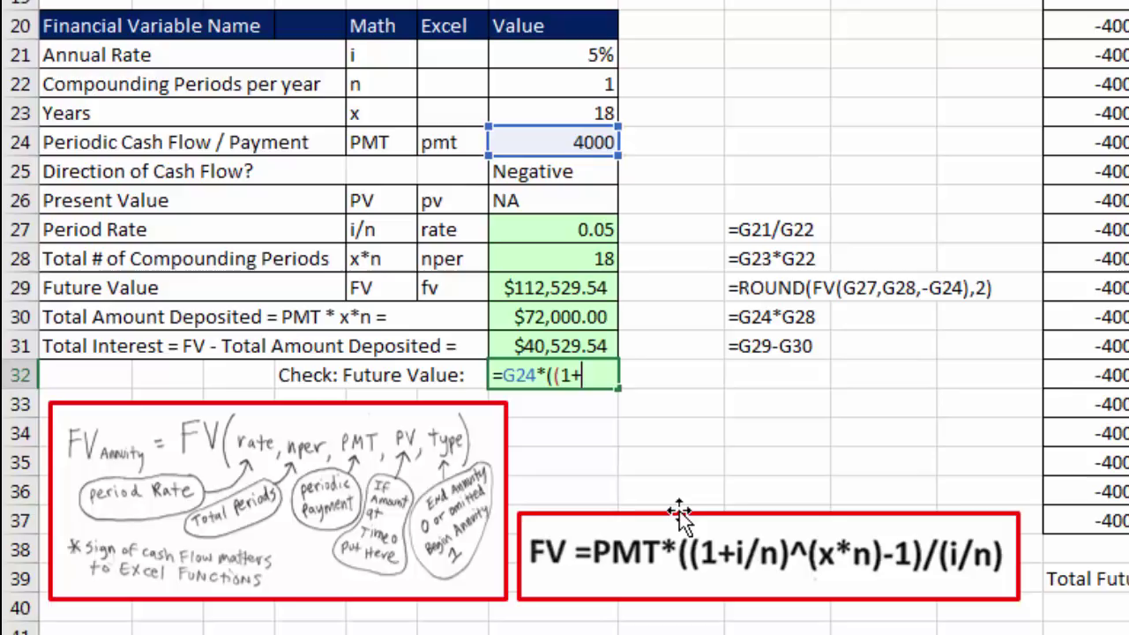
key("Up")
key("Up")
key("Up")
key("Up")
key("Up")
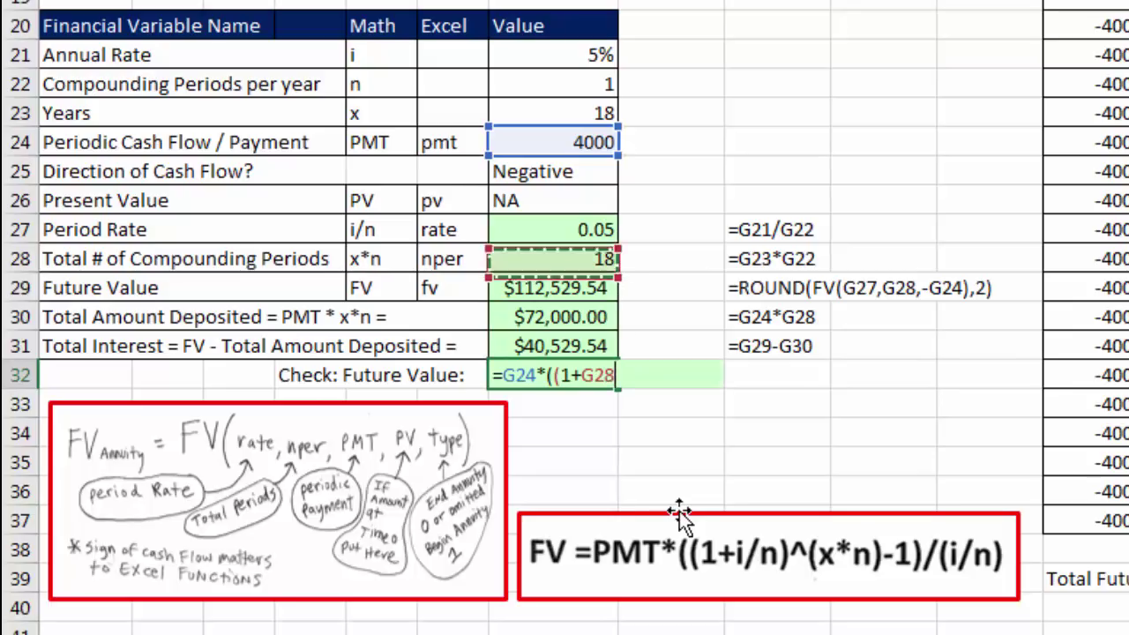
type(")")
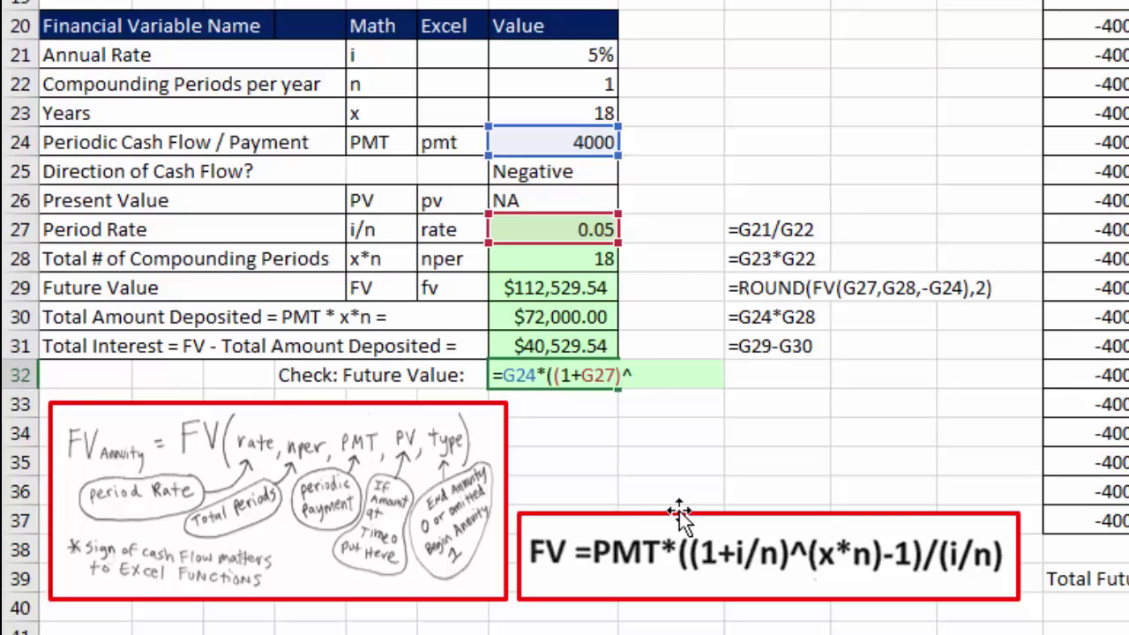
- Complete and enter the G32 check formula with exponent G28, minus 1, divided by the period rate: =G24*((1+G27)^G28-1)/G27
type("^")
key("Up")
key("Up")
key("Up")
key("Up")
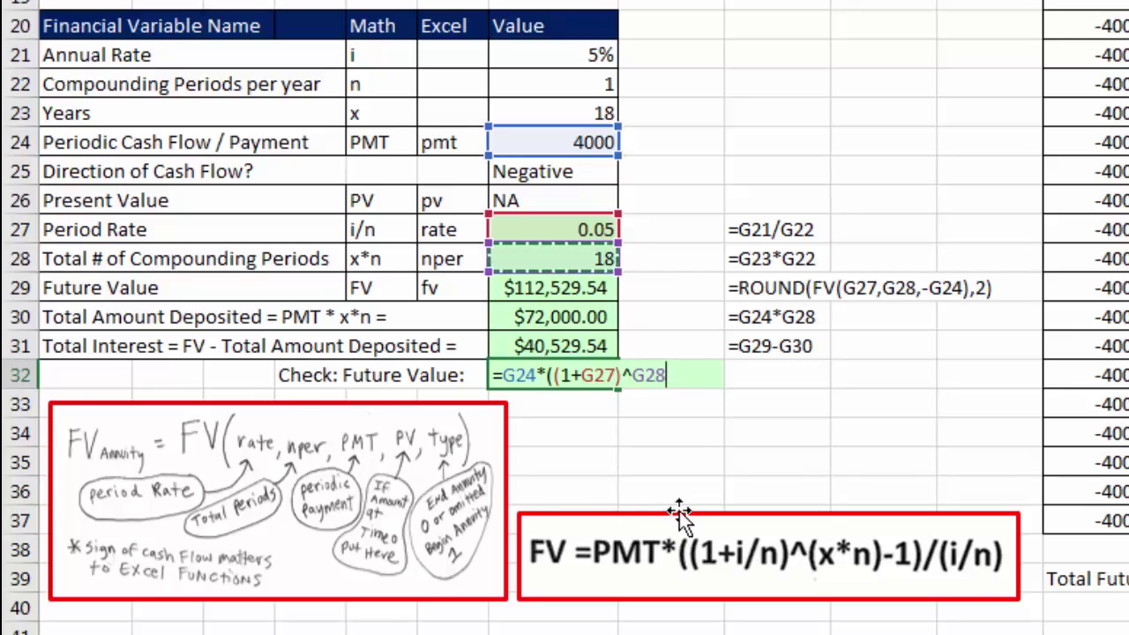
type("-1)/")
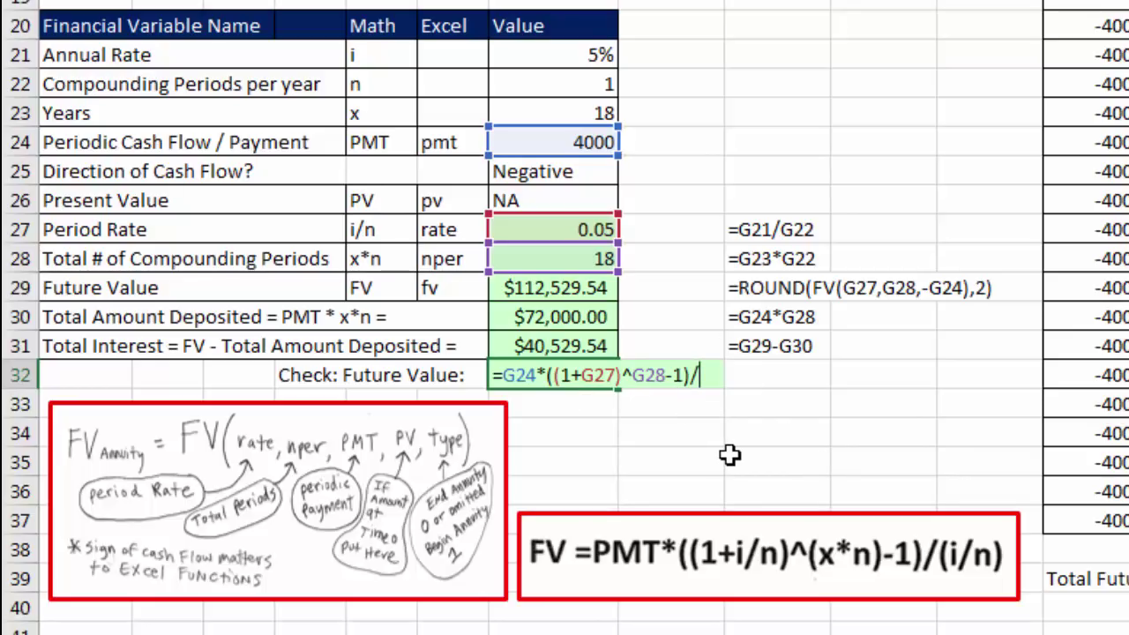
left_click(559, 231)
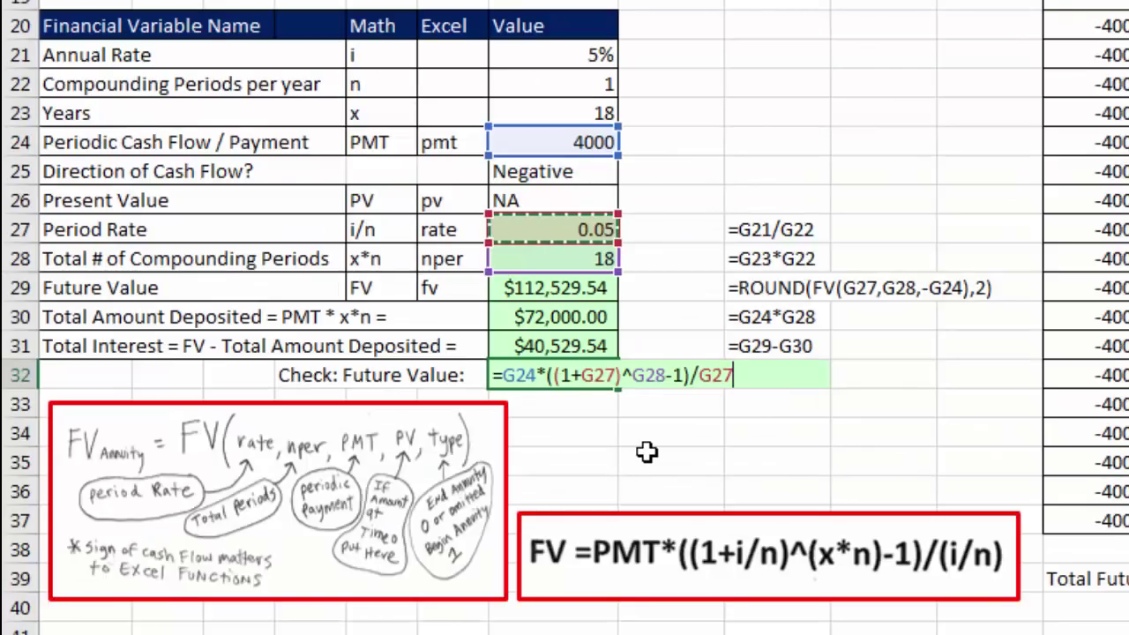
key("ctrl+Return")
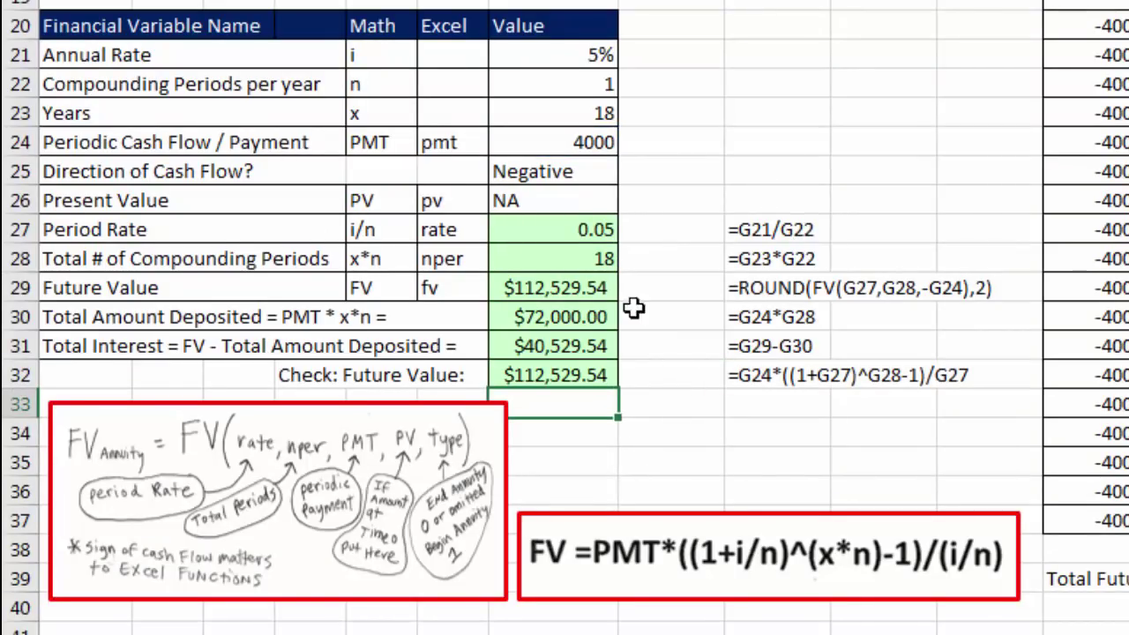
- Review the rounded future value formula in G29 and the payment cell G24 it references
left_click(561, 296)
key("F2")
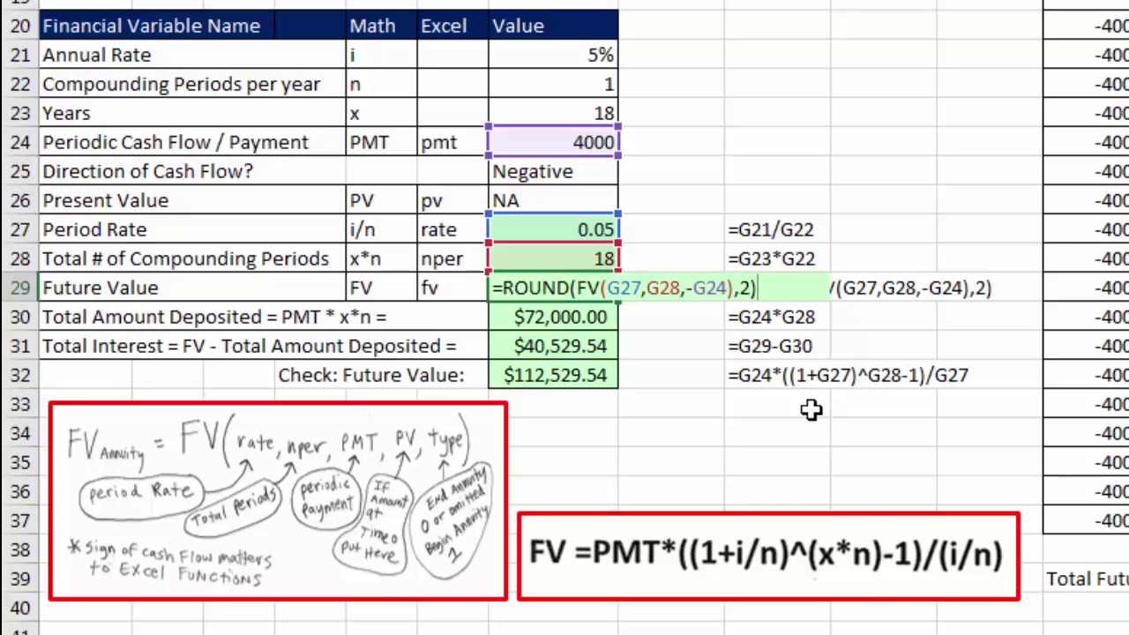
key("Return")
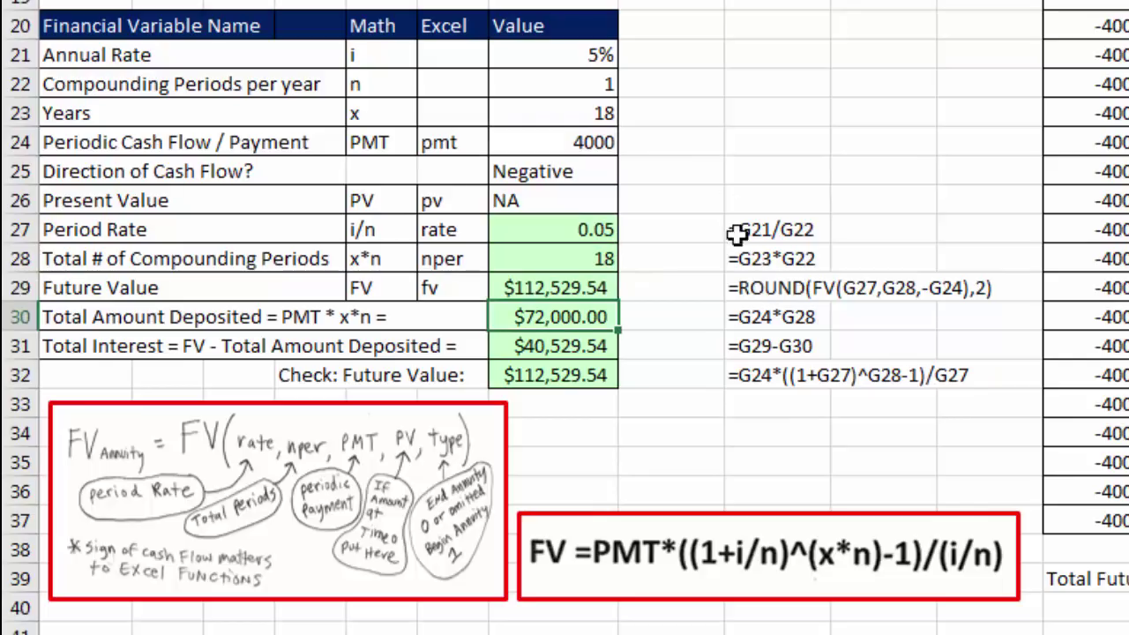
left_click(592, 141)
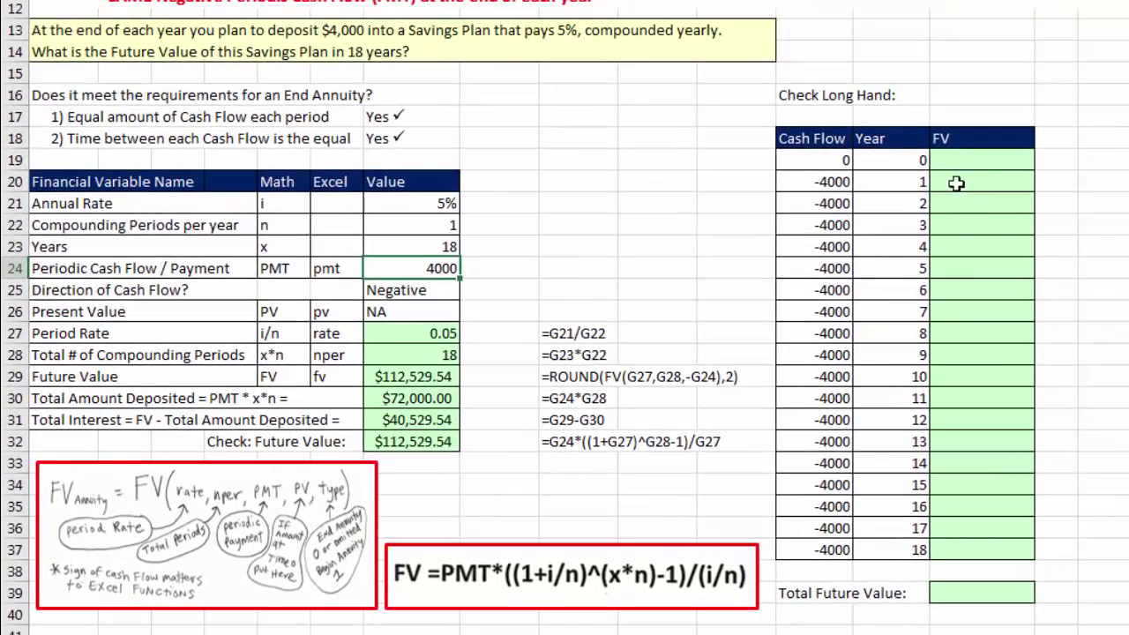
- Start an FV formula in the year 1 FV cell N20 with the absolute period rate $G$27 as its rate argument
left_click_drag(1068, 132, 1103, 529)
left_click_drag(988, 540, 989, 548)
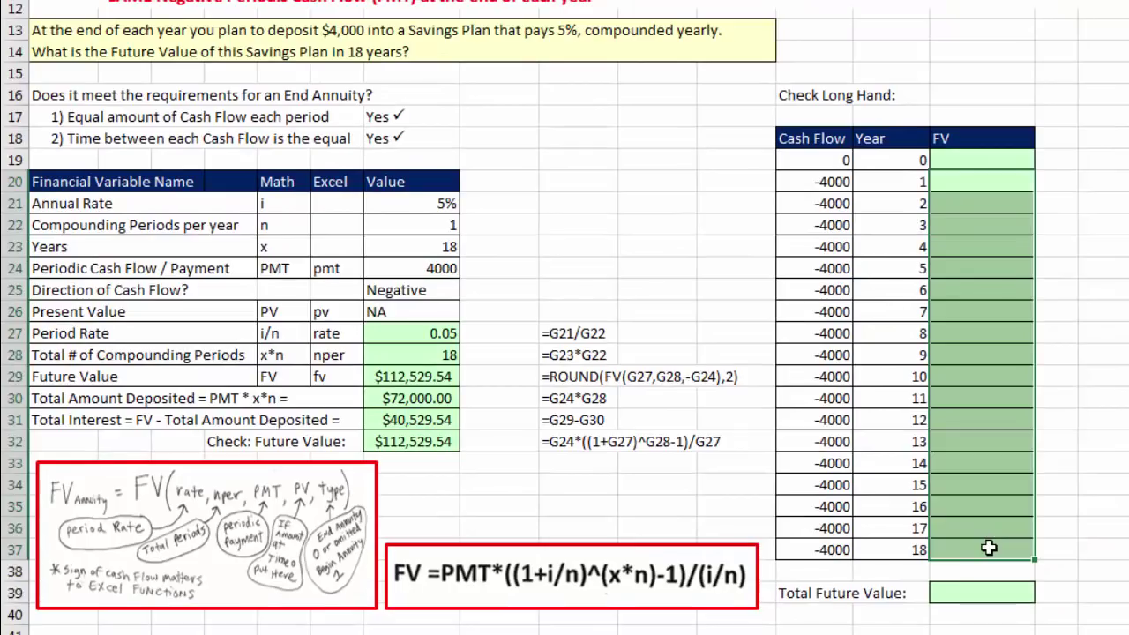
left_click(957, 184)
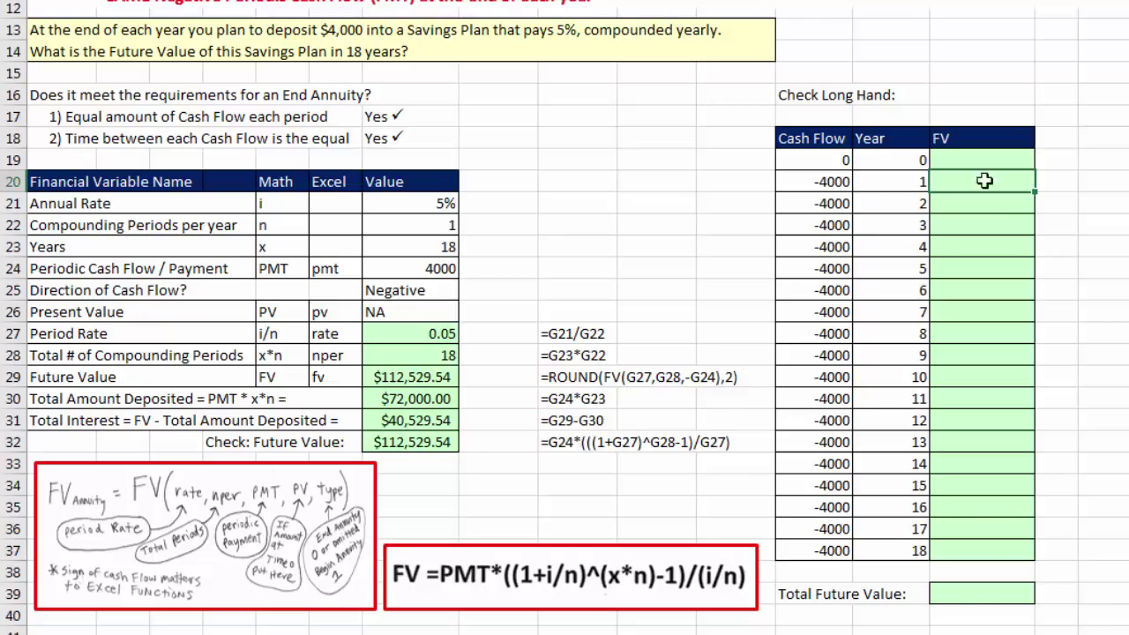
type("fv")
key("Tab")
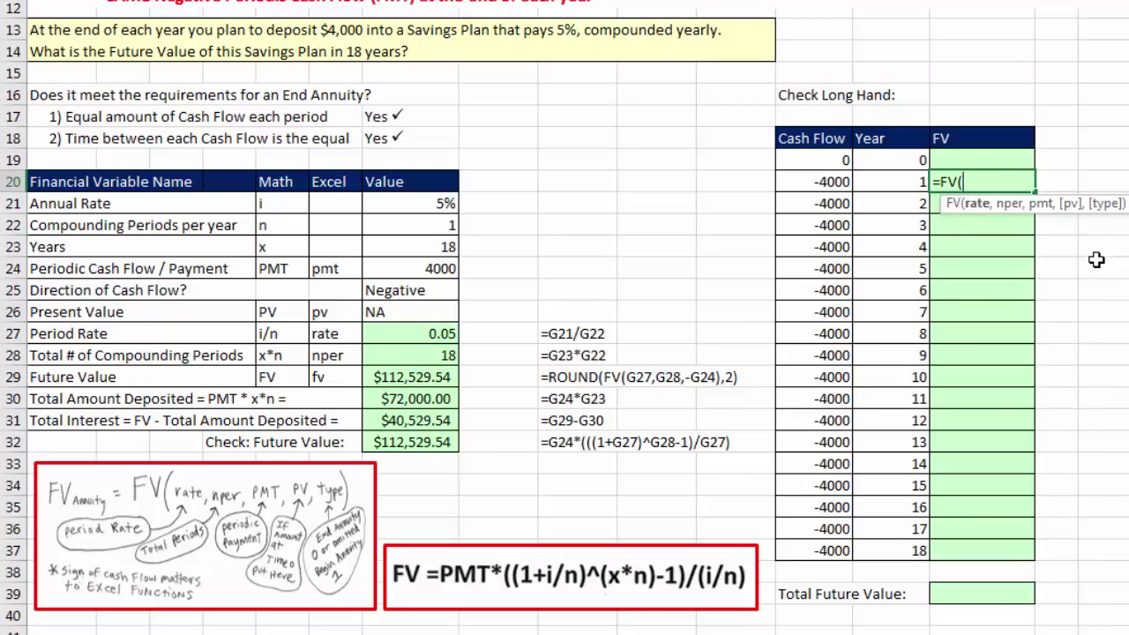
left_click(449, 333)
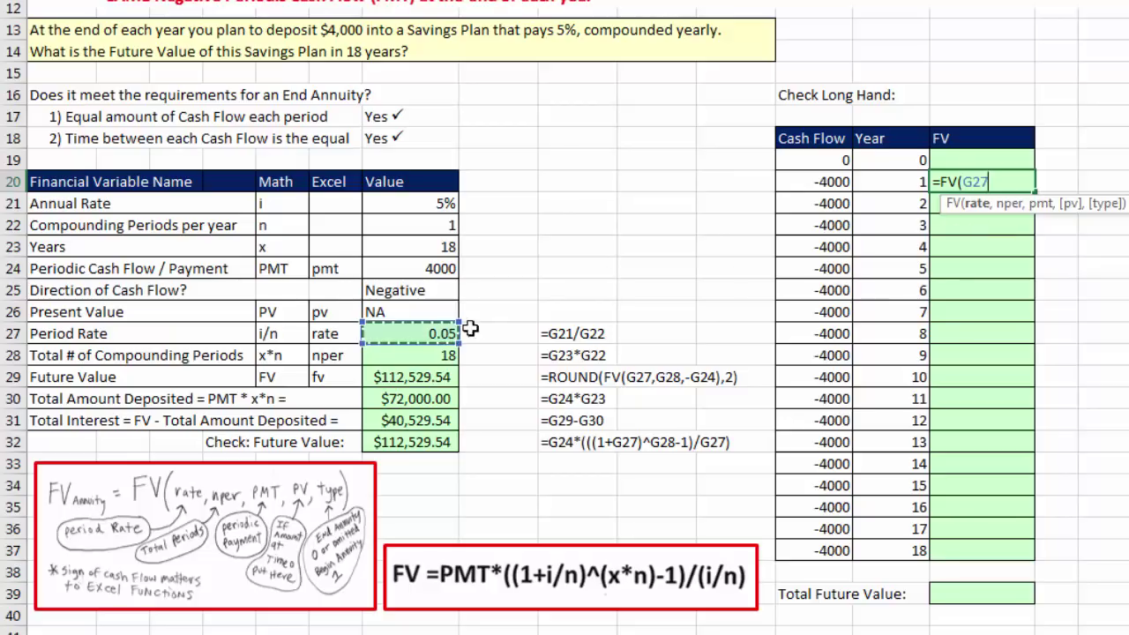
key("F4")
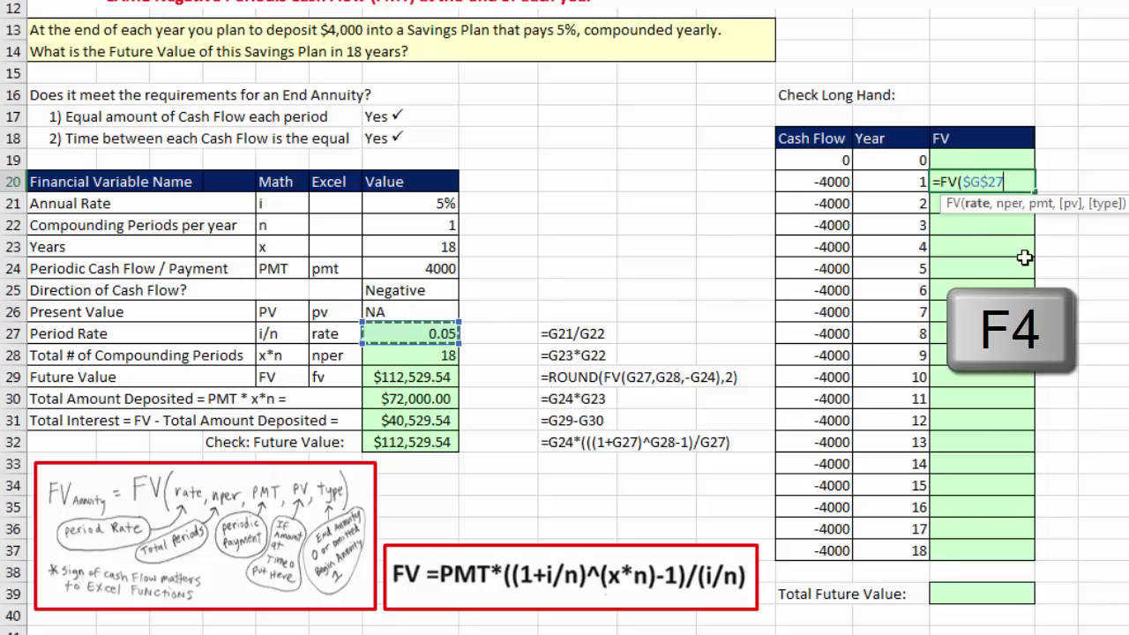
type(",")
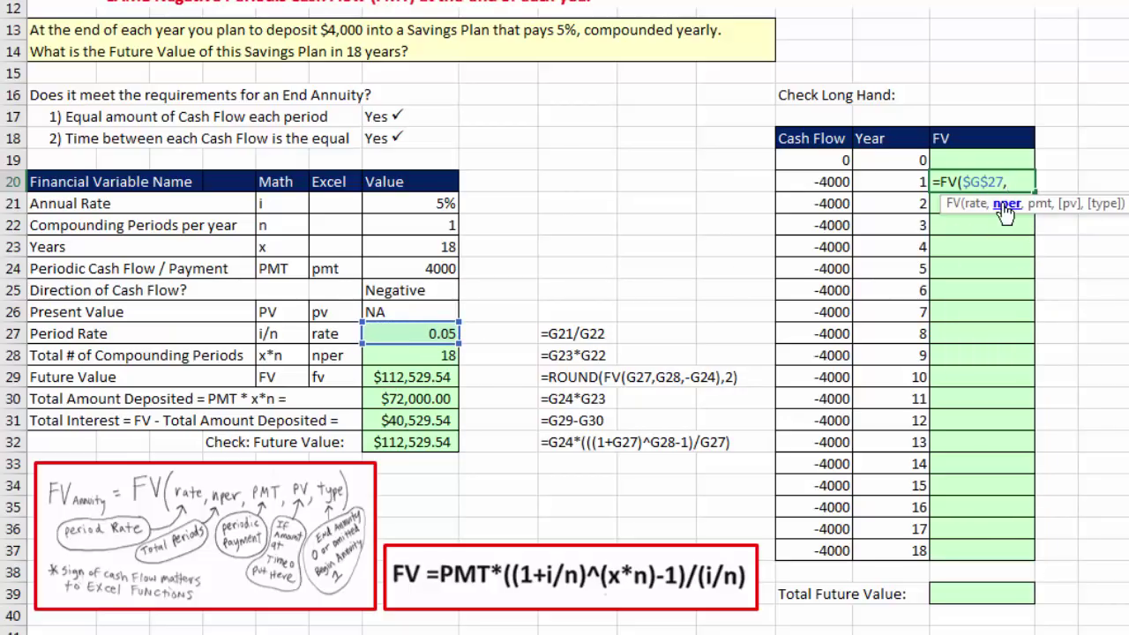
- Set the nper argument of the N20 formula to the absolute total periods minus the year, $G$28-M20
left_click(431, 355)
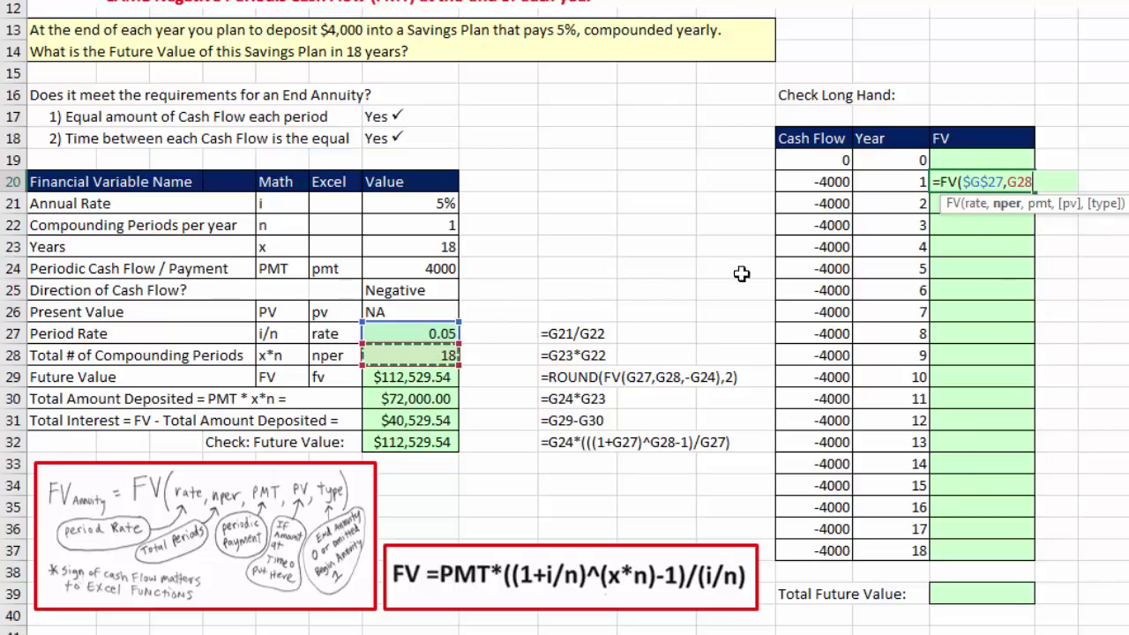
key("F4")
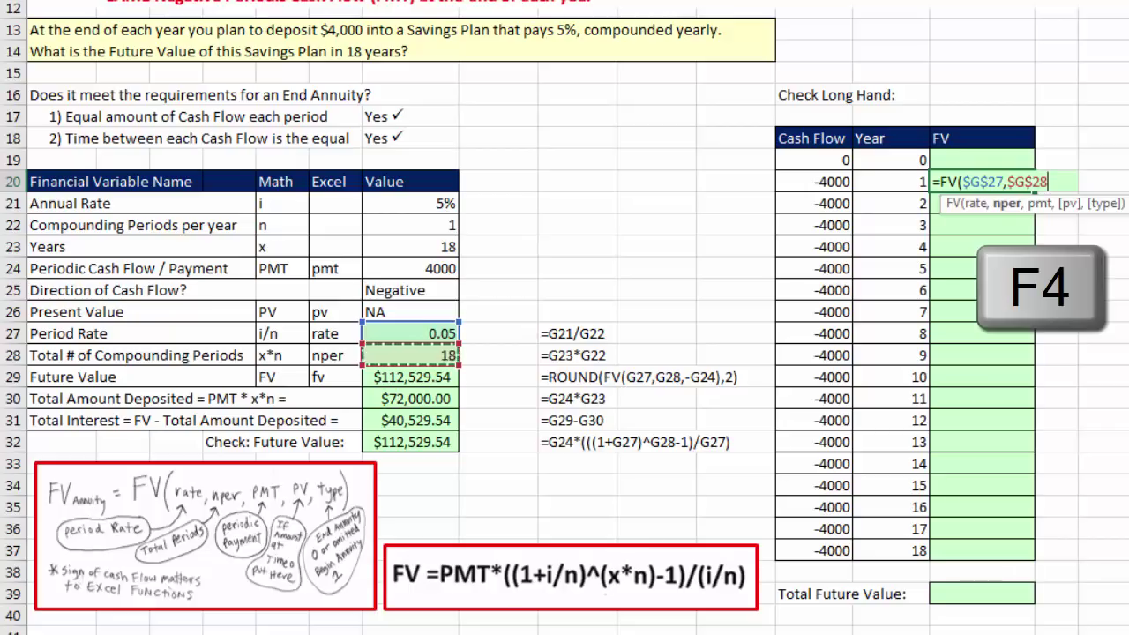
type("-")
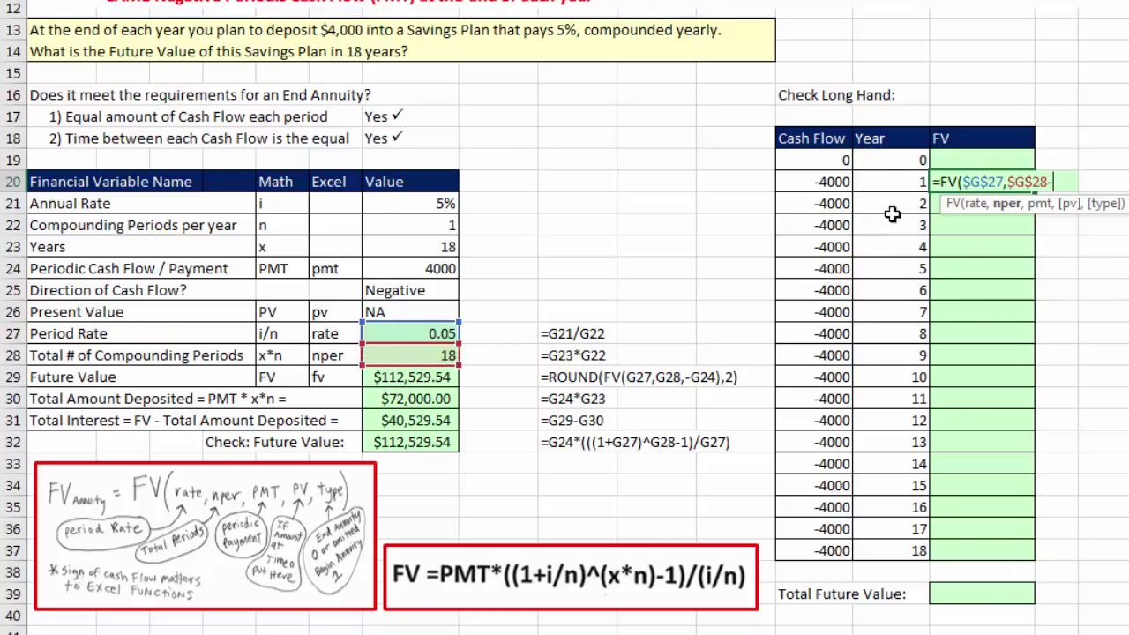
left_click(889, 183)
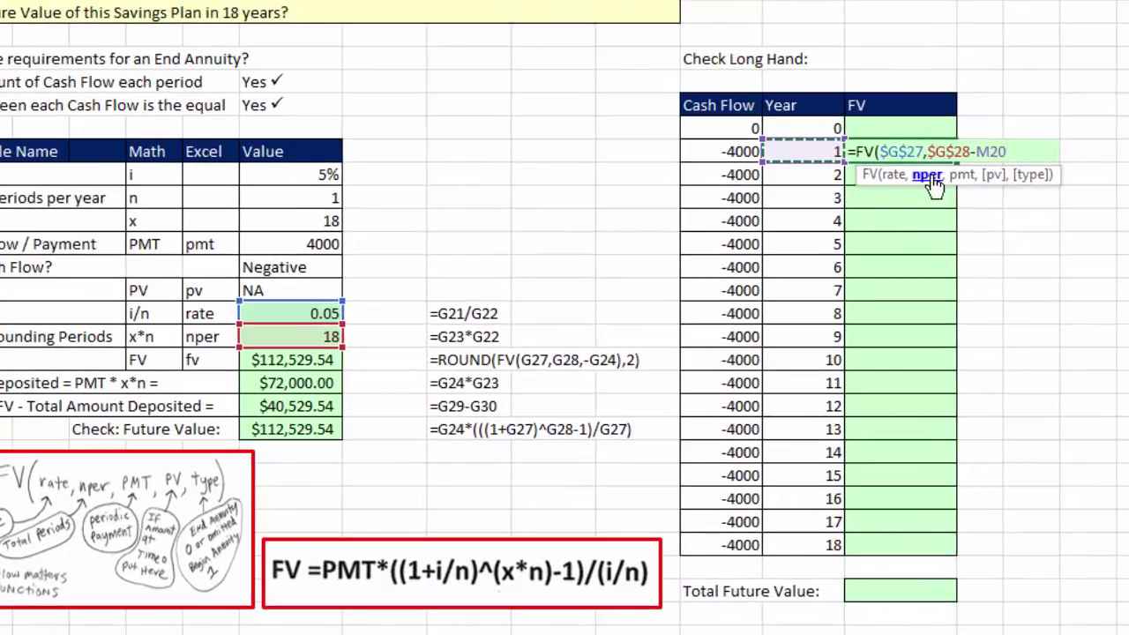
left_click(948, 182)
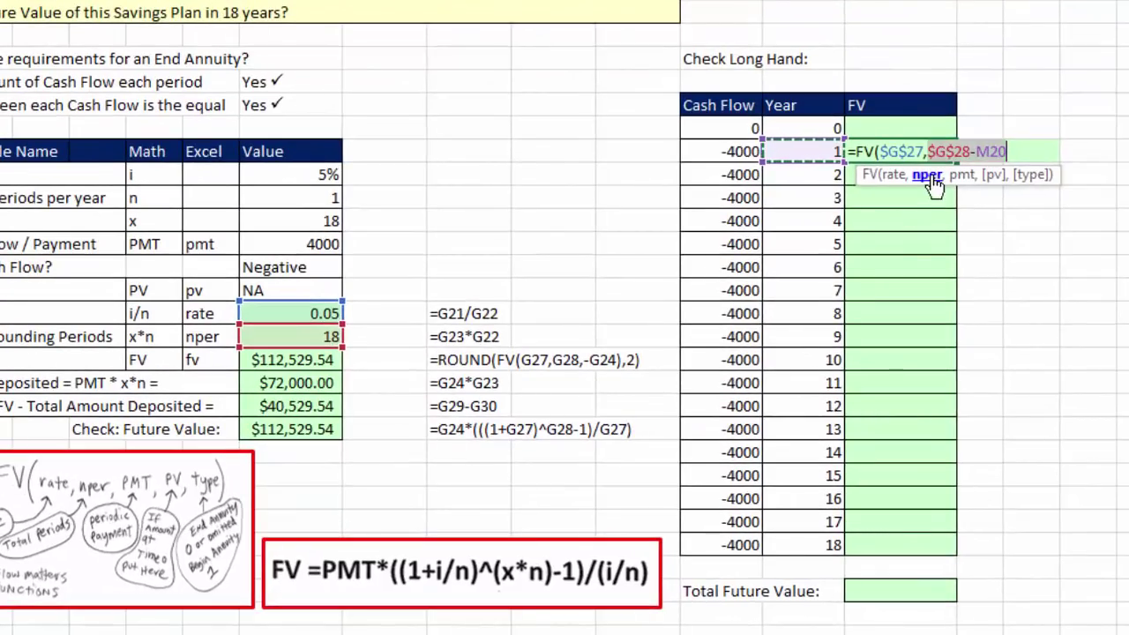
left_click(1023, 151)
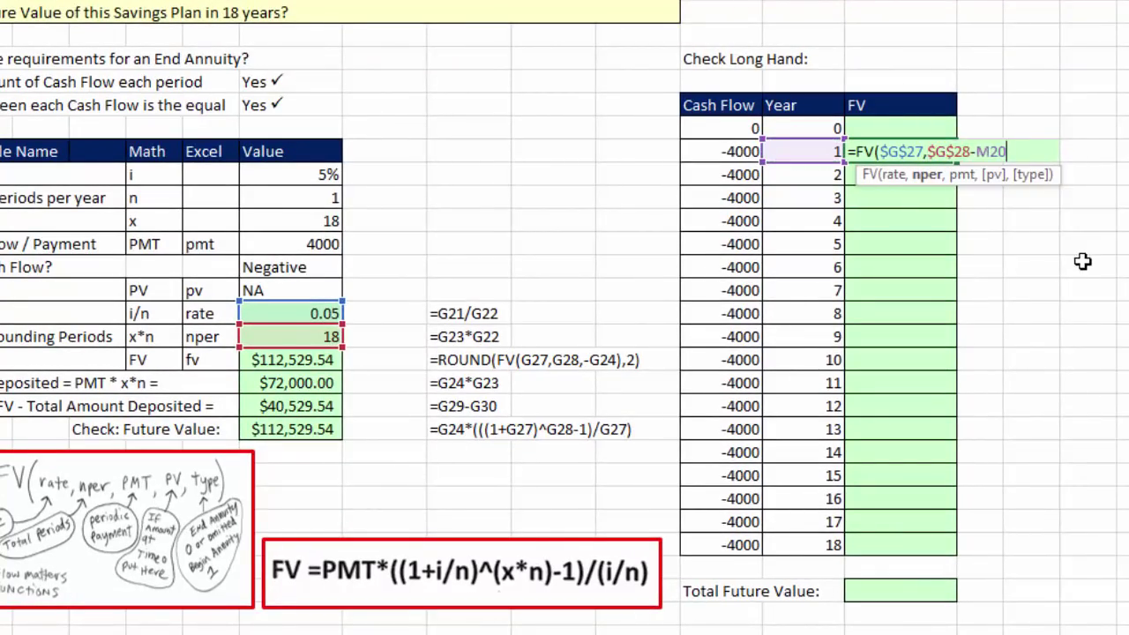
- Skip the pmt argument, use cash flow L20 as pv, and enter the N20 formula =FV($G$27,$G$28-M20,,L20)
type(",")
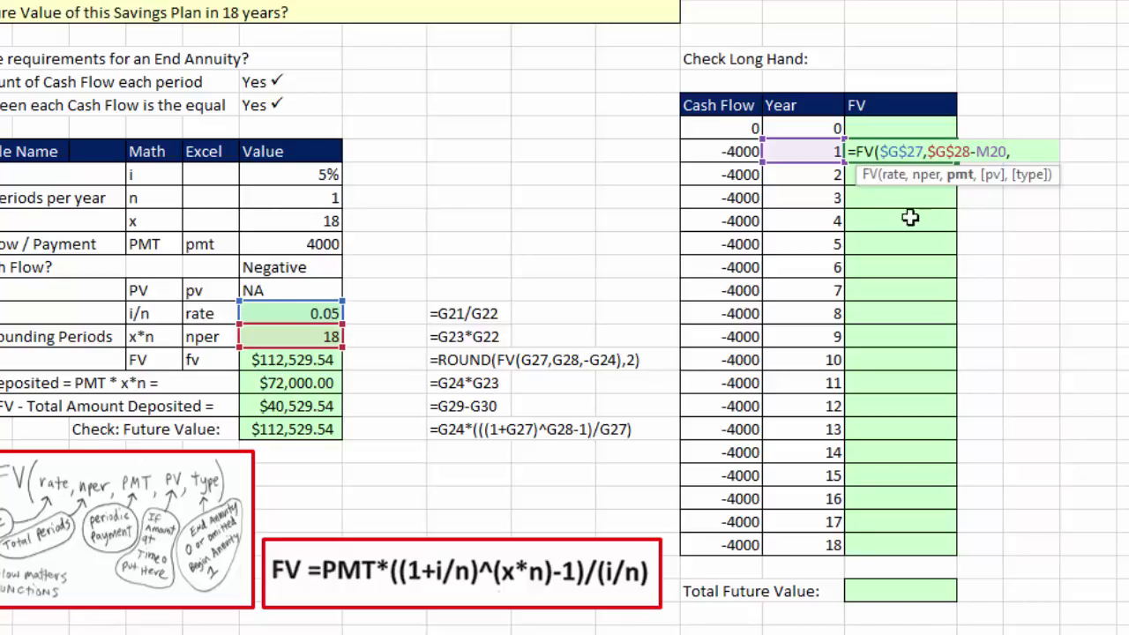
type(",")
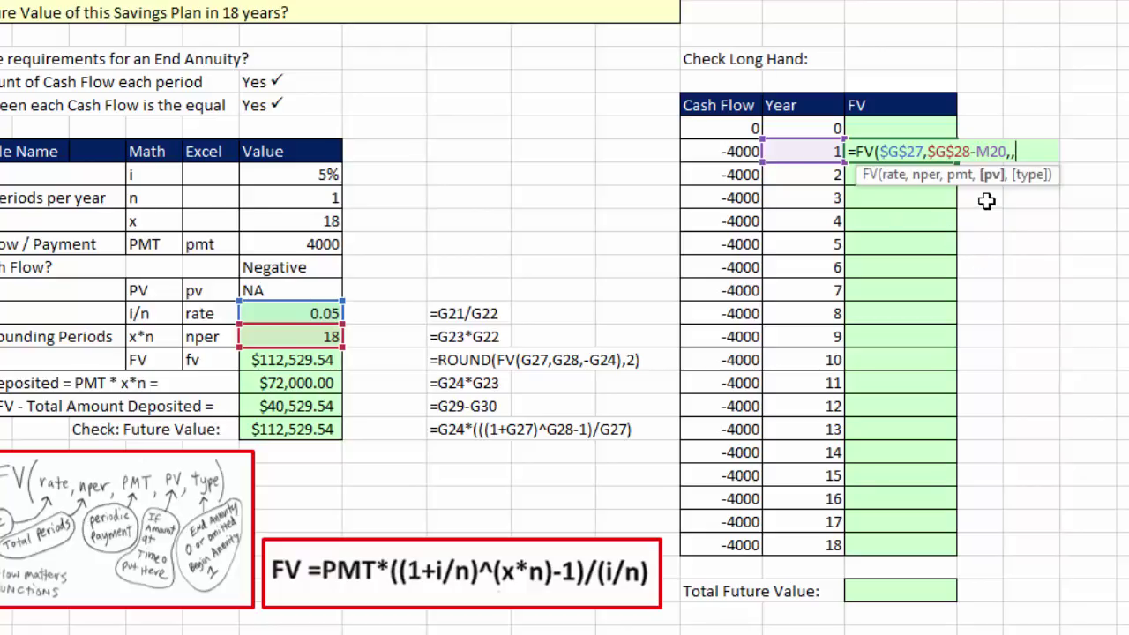
left_click(728, 154)
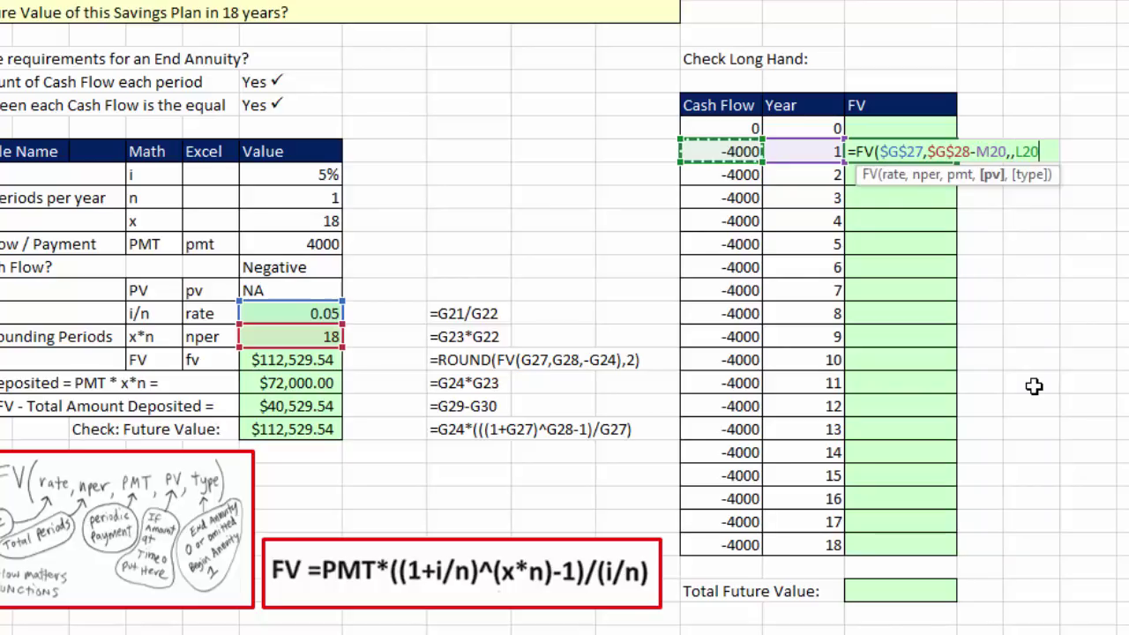
type(")")
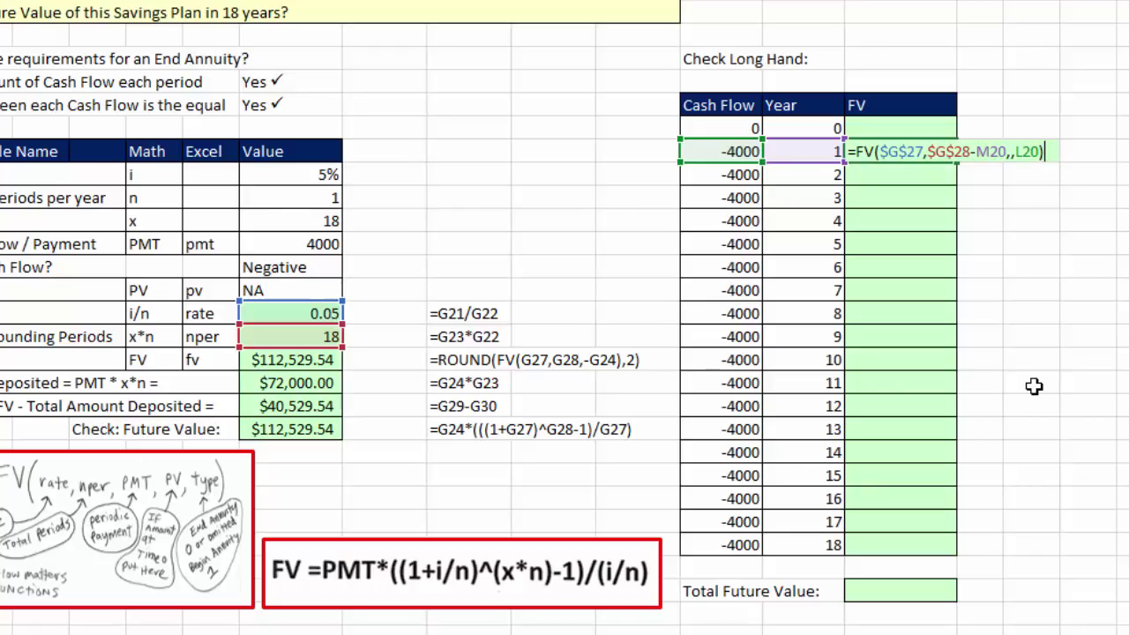
key("ctrl+Return")
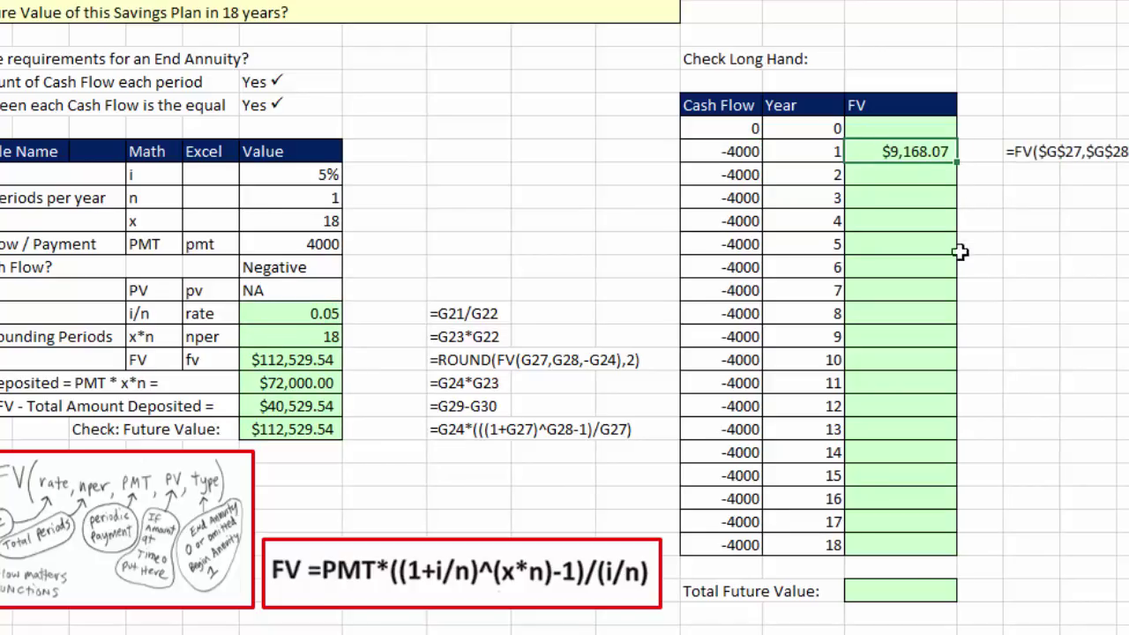
- Copy the N20 formula down the FV column through year 18 and up to the year 0 row
double_click(958, 160)
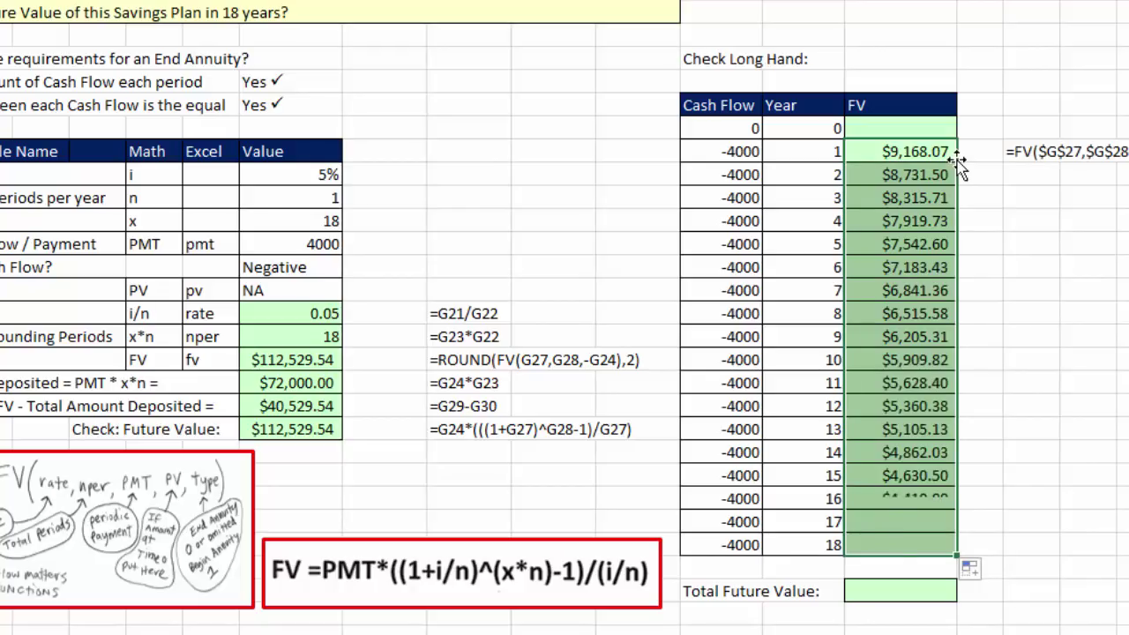
left_click(942, 154)
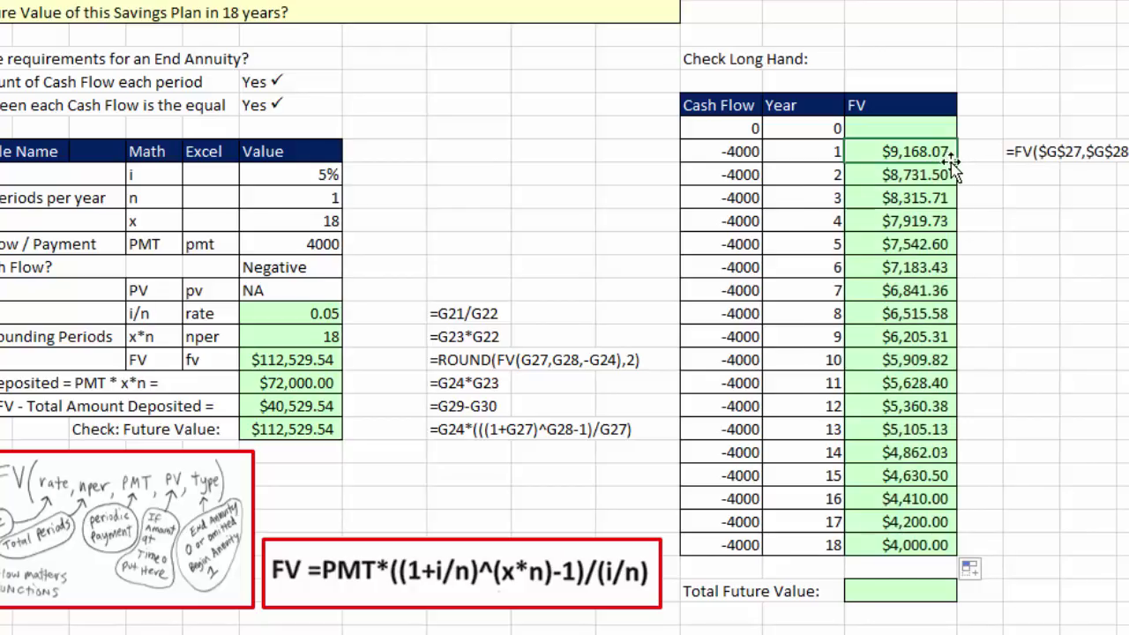
left_click_drag(956, 118, 957, 120)
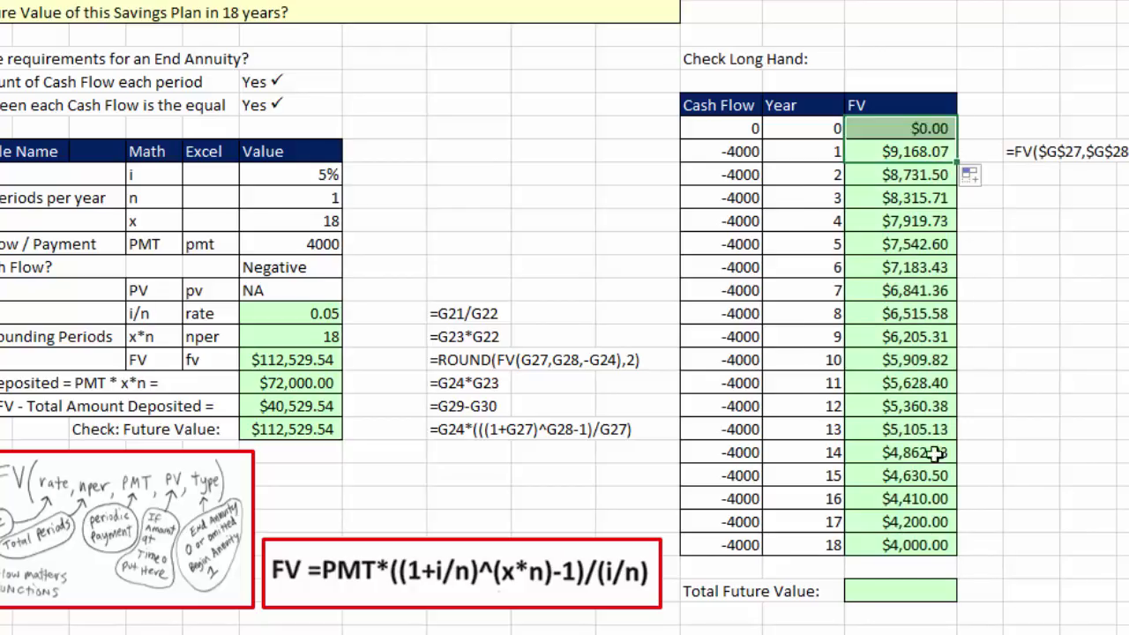
- Open the year 18 FV formula in N37 to check its cell references
left_click(904, 547)
key("F2")
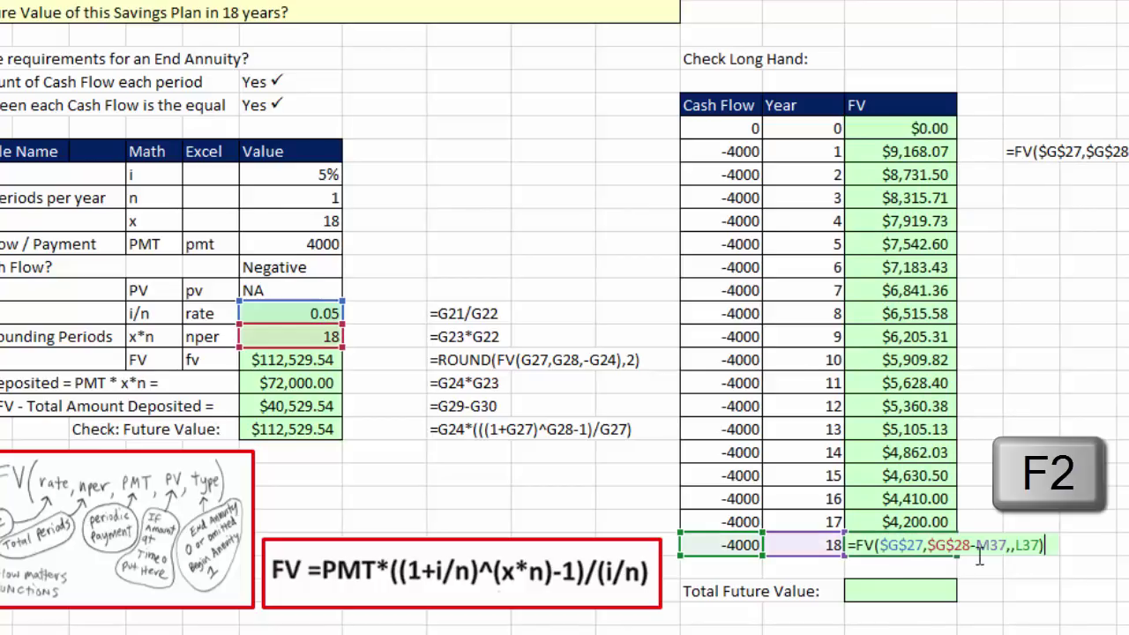
- Total the yearly future values for years 0 through 18 in the Total Future Value cell with =SUM(N19:N37)
key("ctrl+Return")
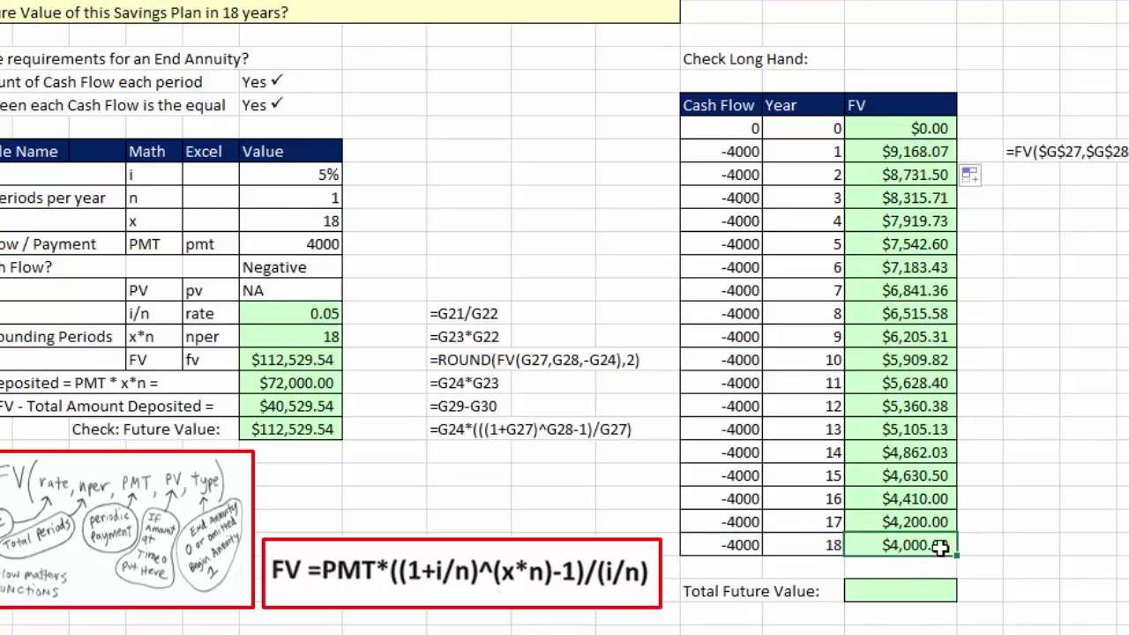
left_click(740, 544)
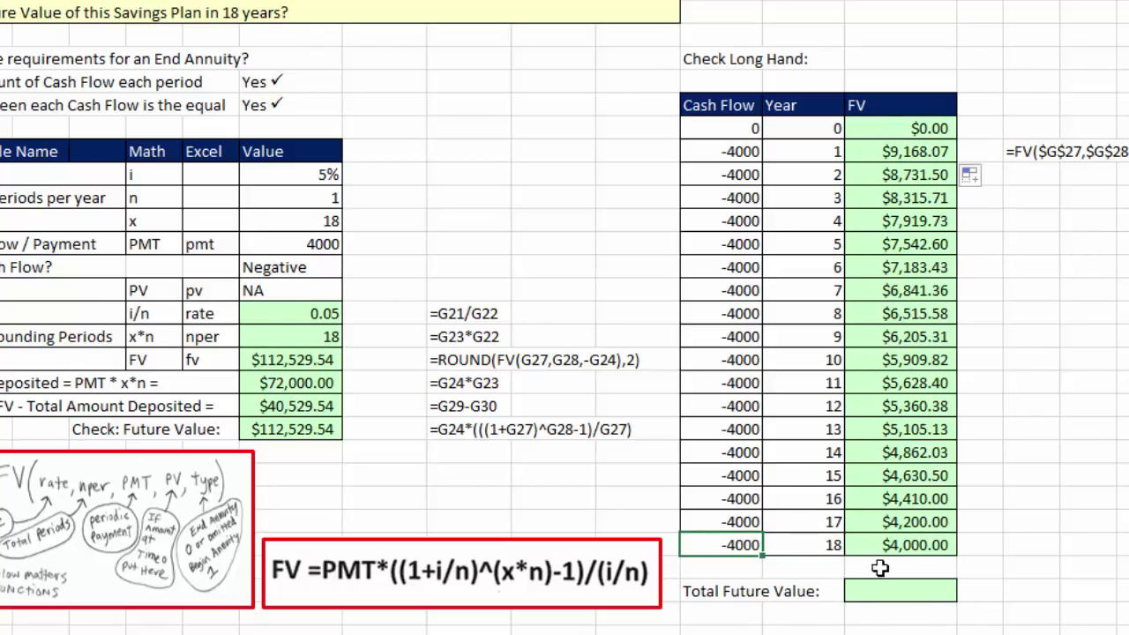
left_click(908, 546)
left_click(901, 588)
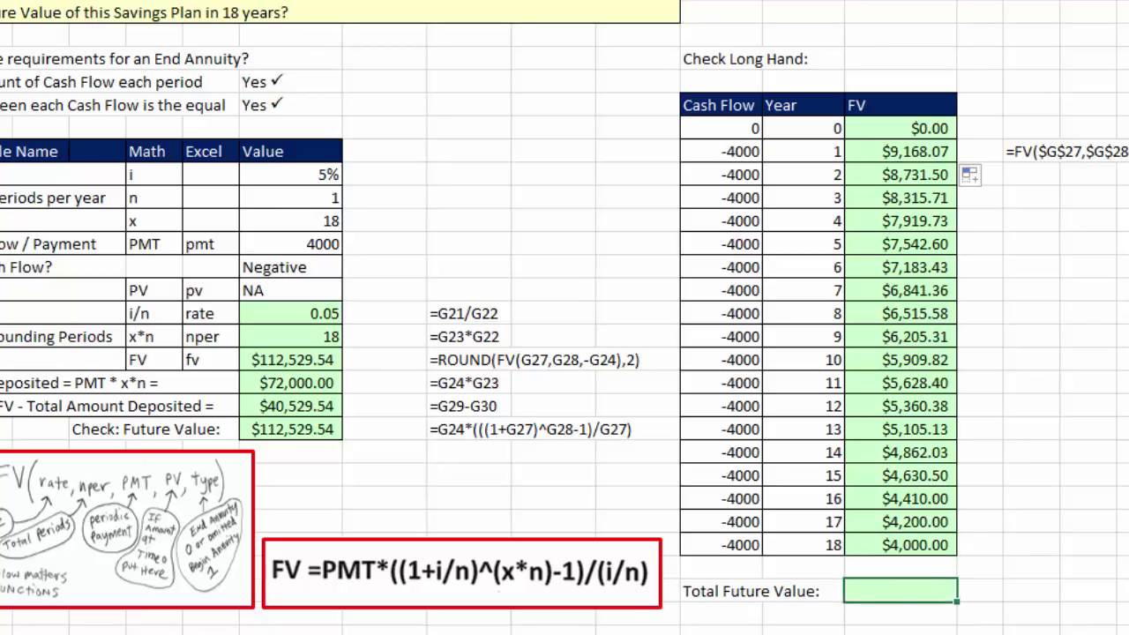
key("alt+equal")
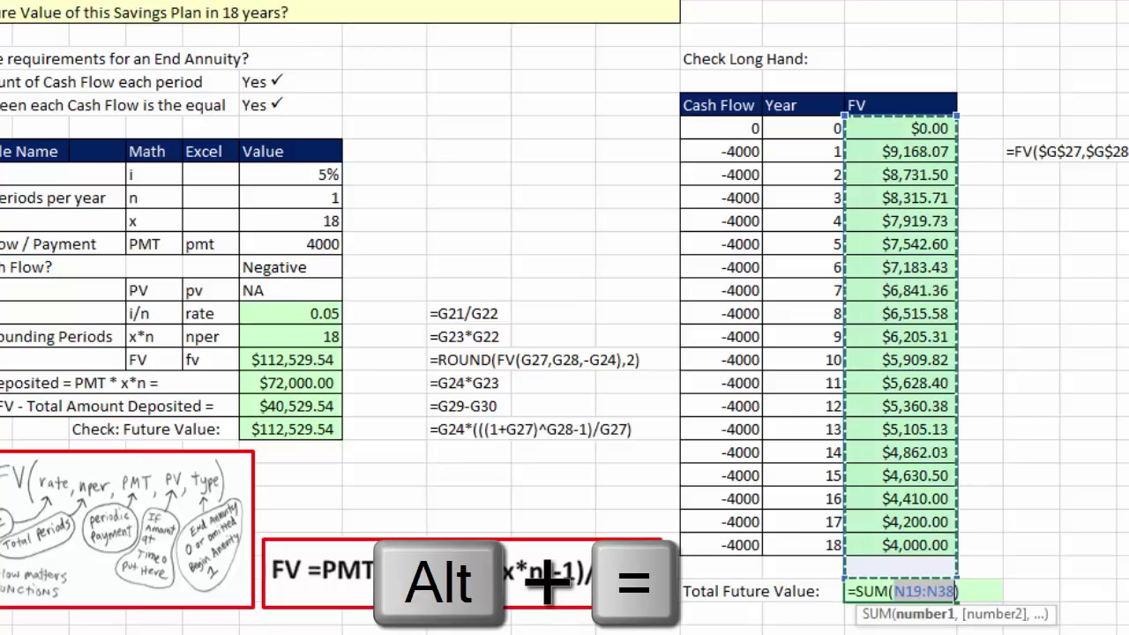
left_click_drag(882, 129, 900, 548)
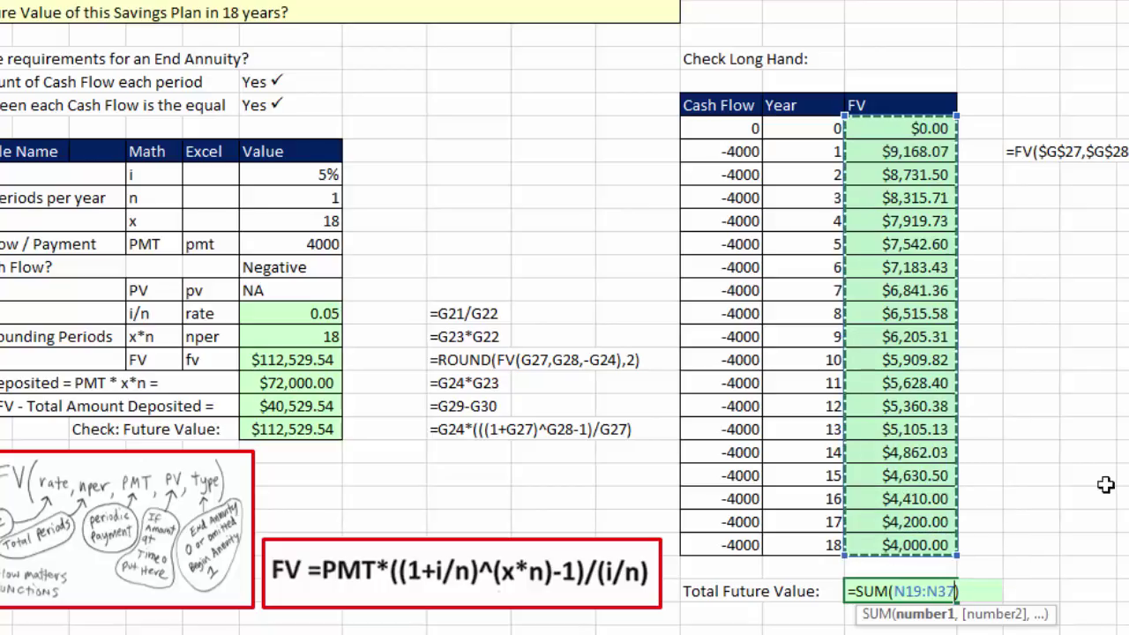
key("Return")
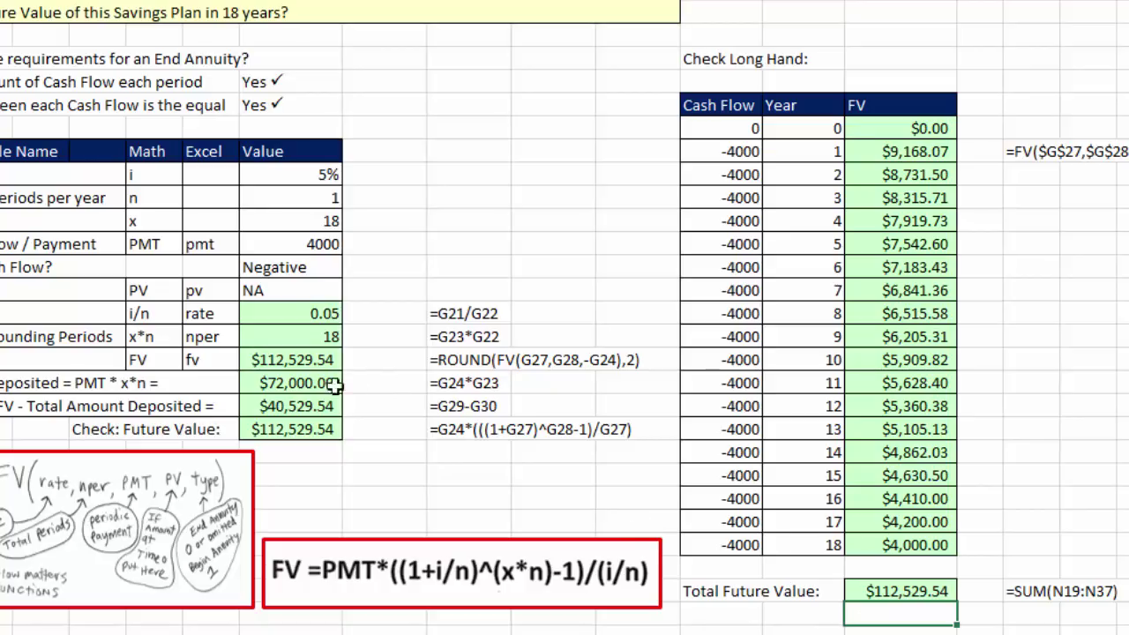
- Compare the long-hand total with the Future Value result, its math-formula check and the periodic payment
left_click(293, 361)
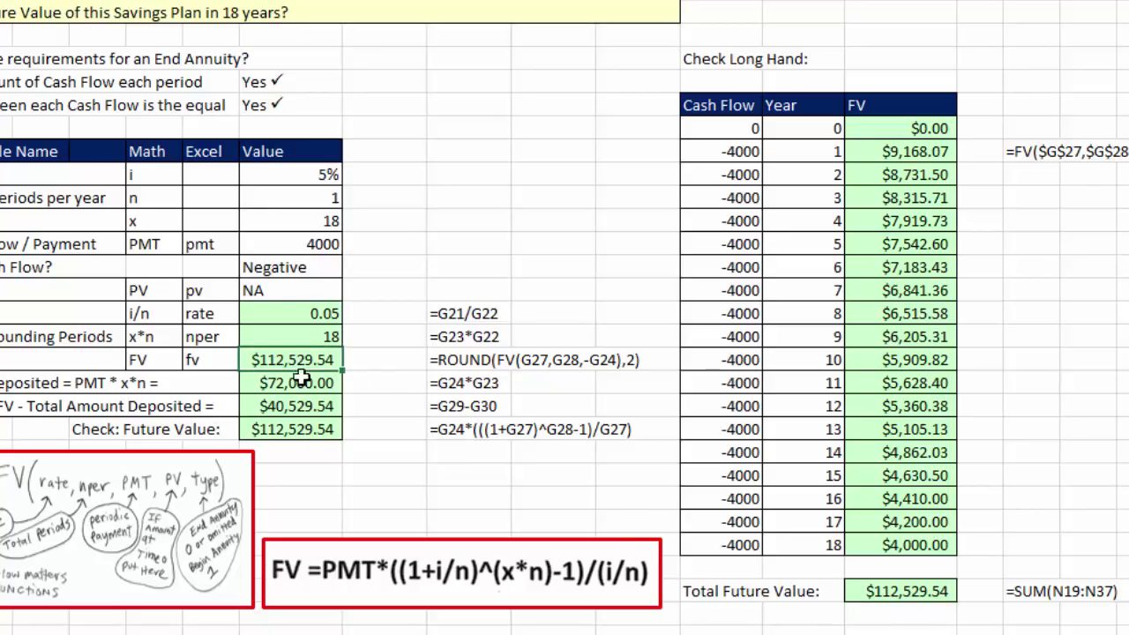
left_click(323, 430)
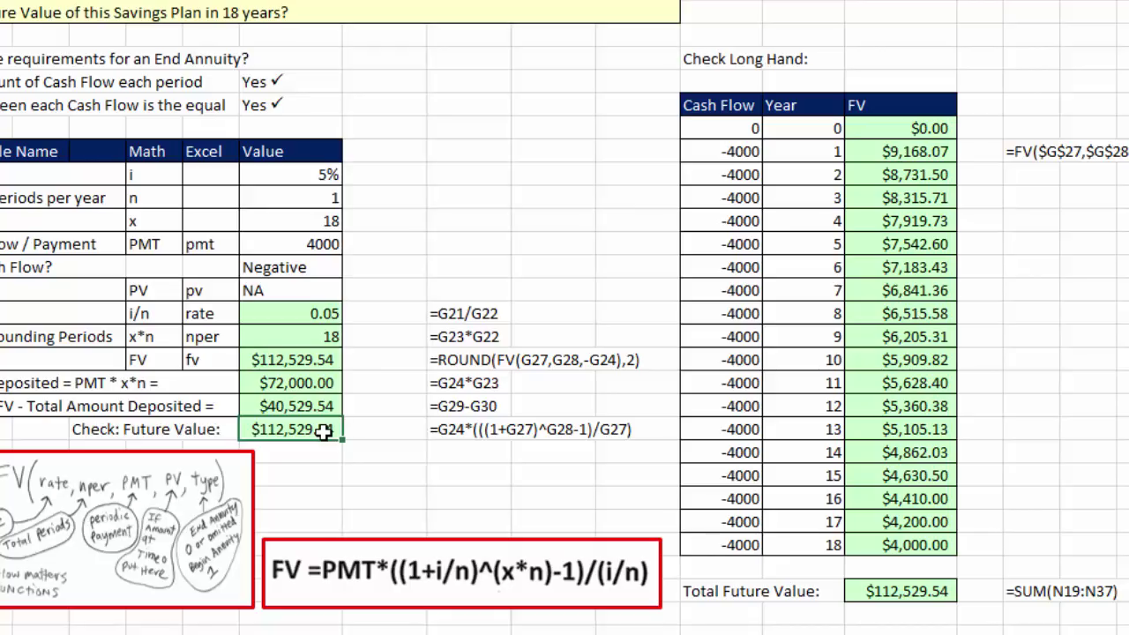
left_click(279, 249)
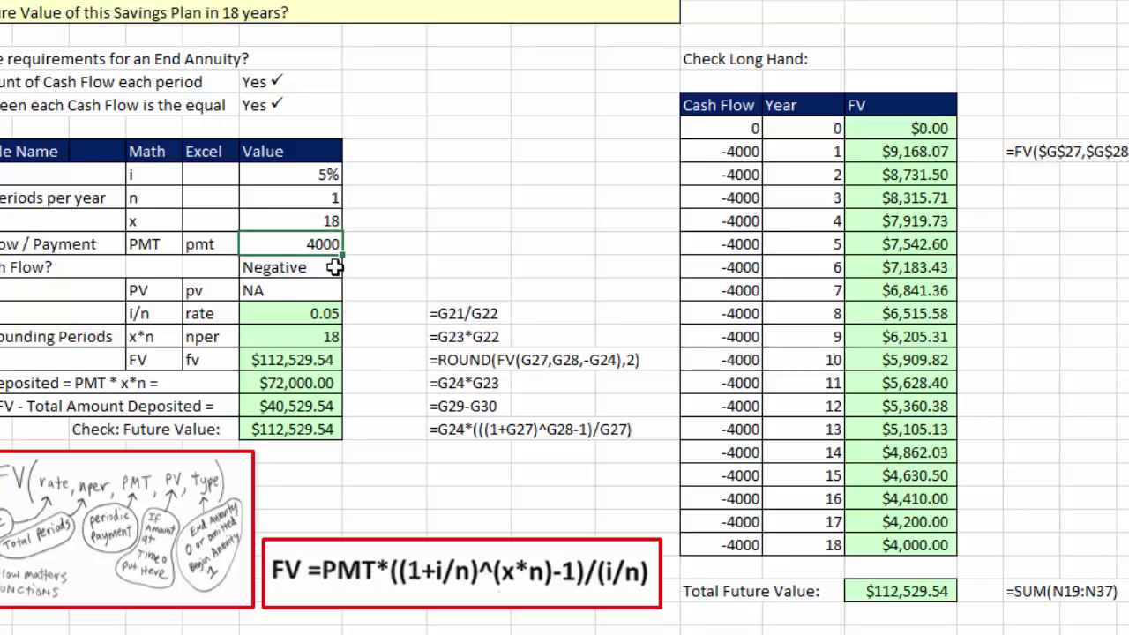
left_click(331, 360)
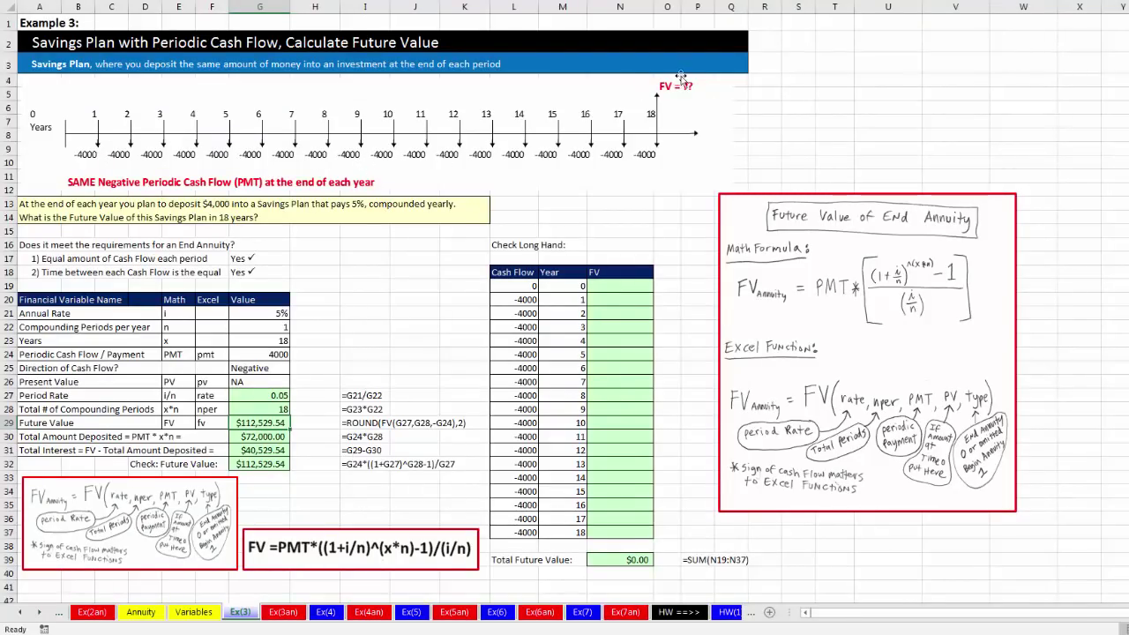
- Switch to the Ex(4) sheet and examine the end annuity requirements and the given rate, periods, years, payment, direction and future value
left_click(325, 612)
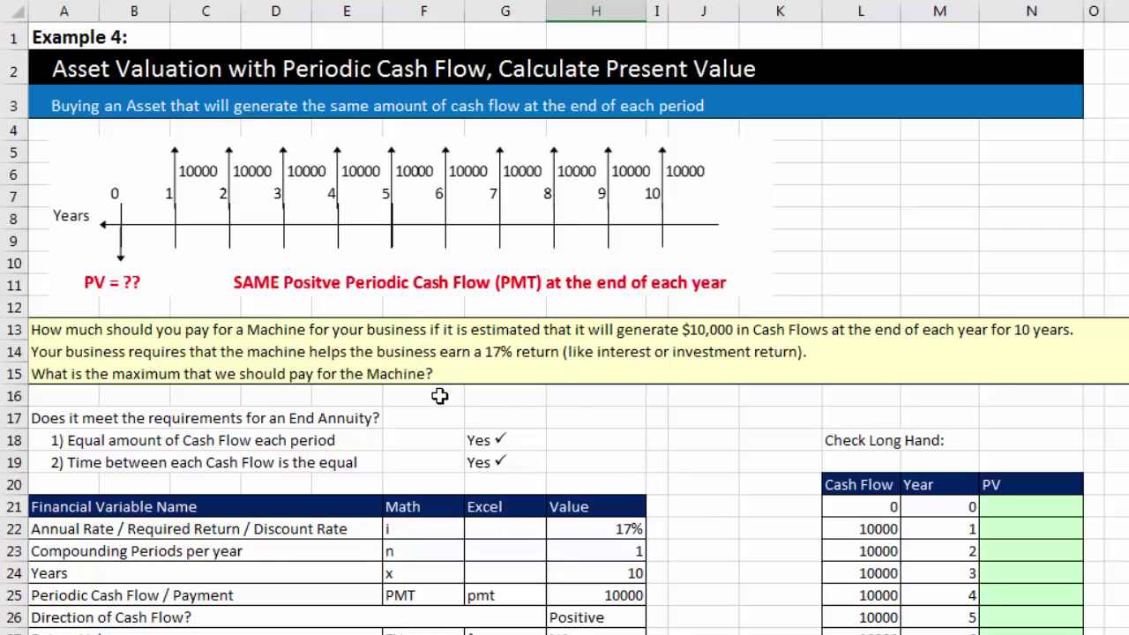
left_click(491, 443)
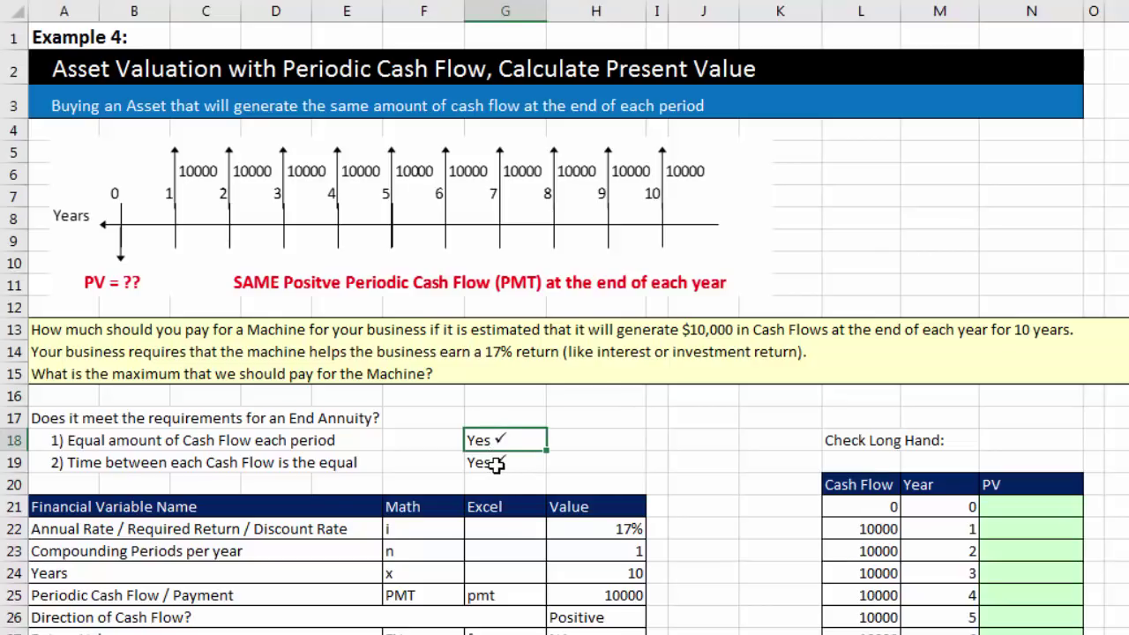
left_click(497, 465)
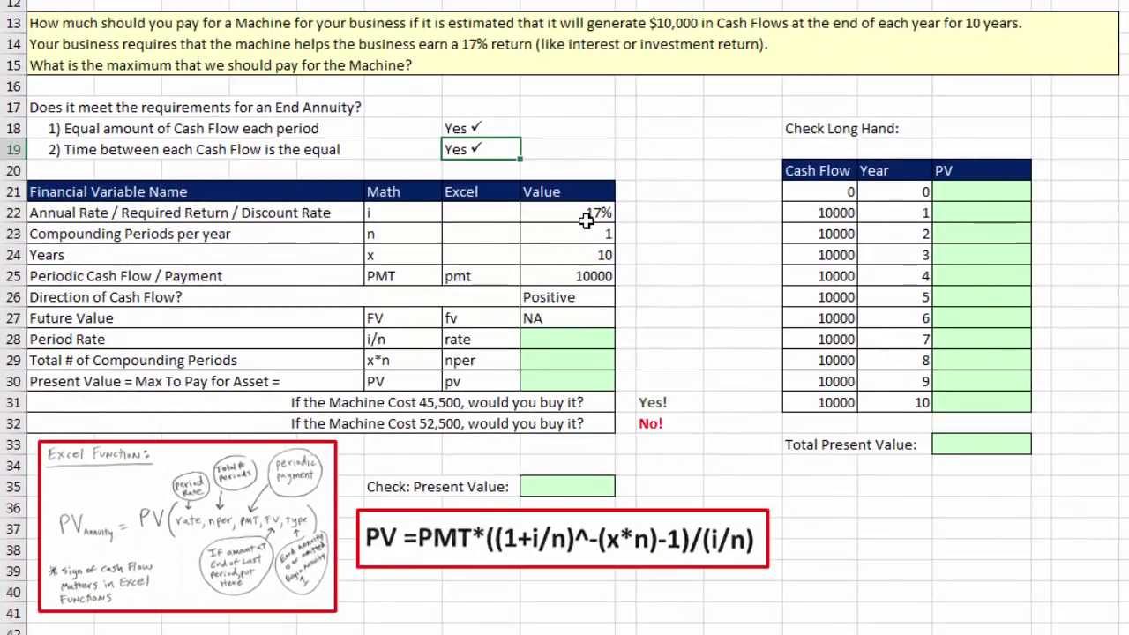
left_click(586, 219)
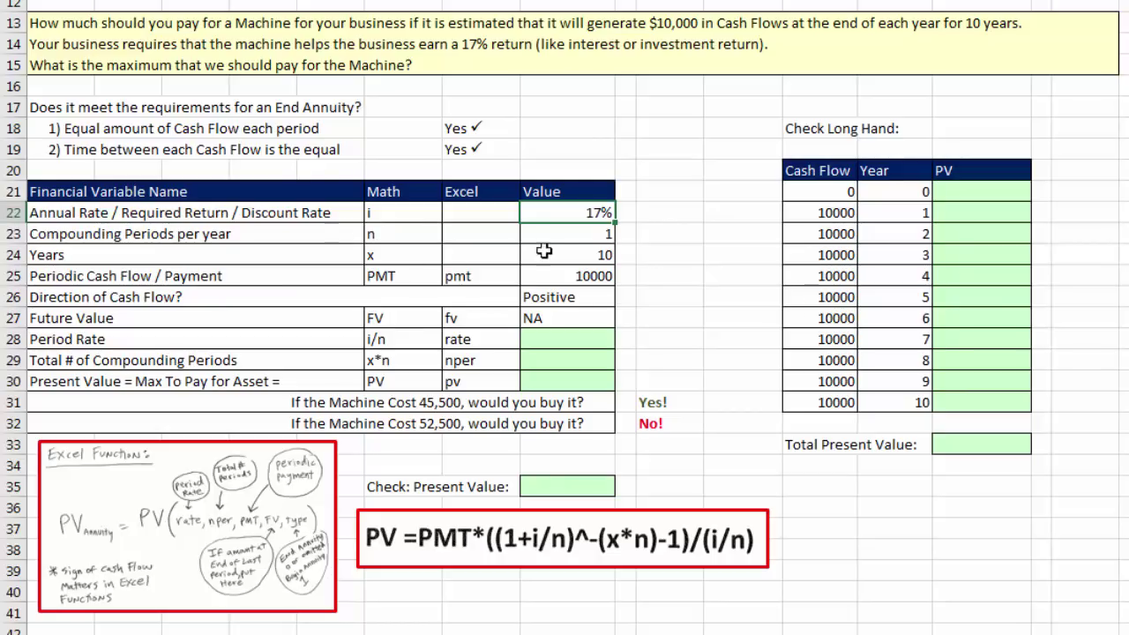
left_click(567, 235)
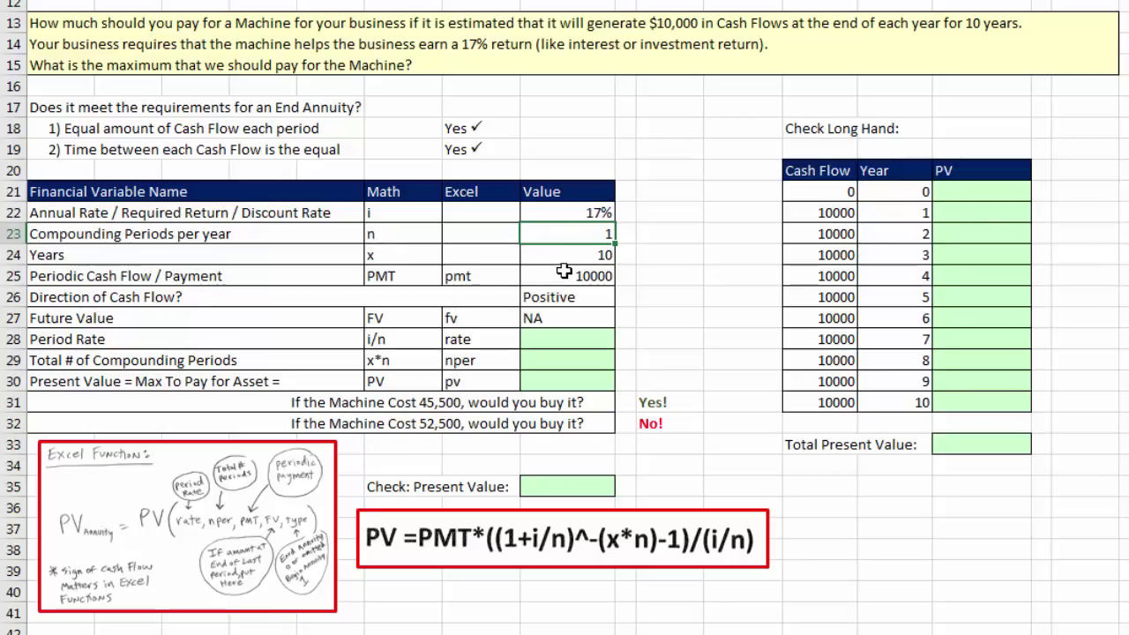
left_click(561, 257)
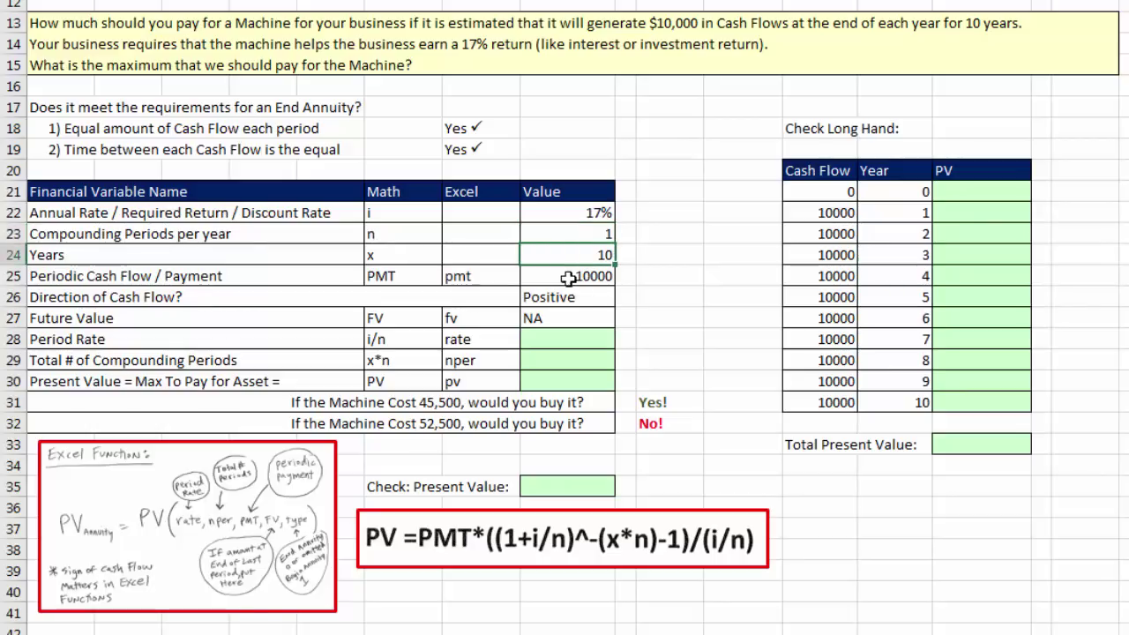
left_click(550, 277)
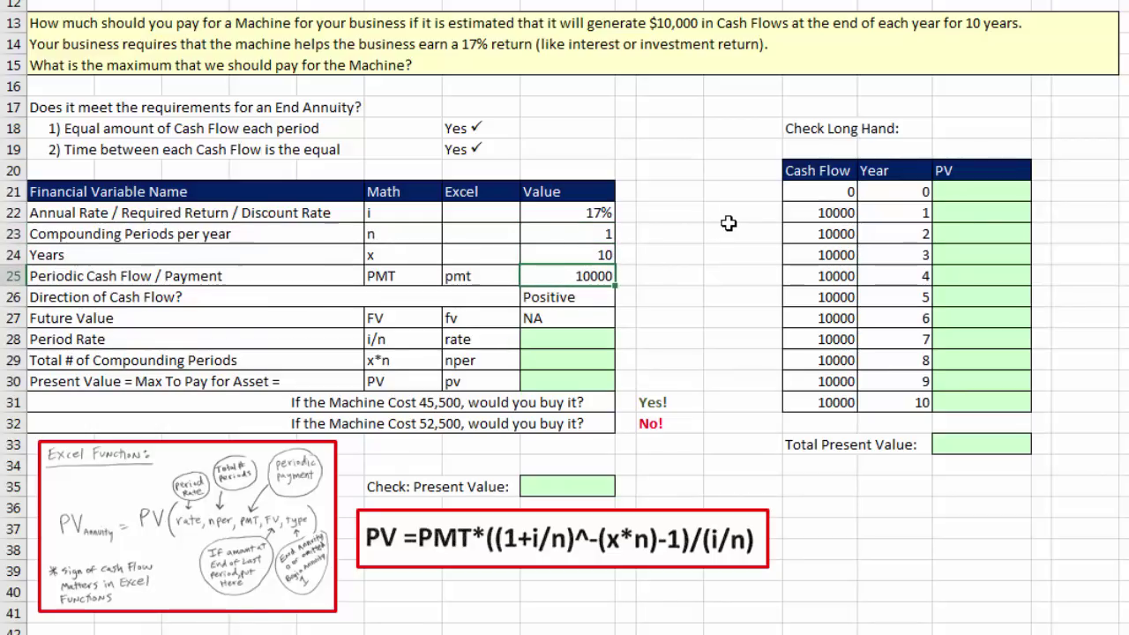
left_click(581, 301)
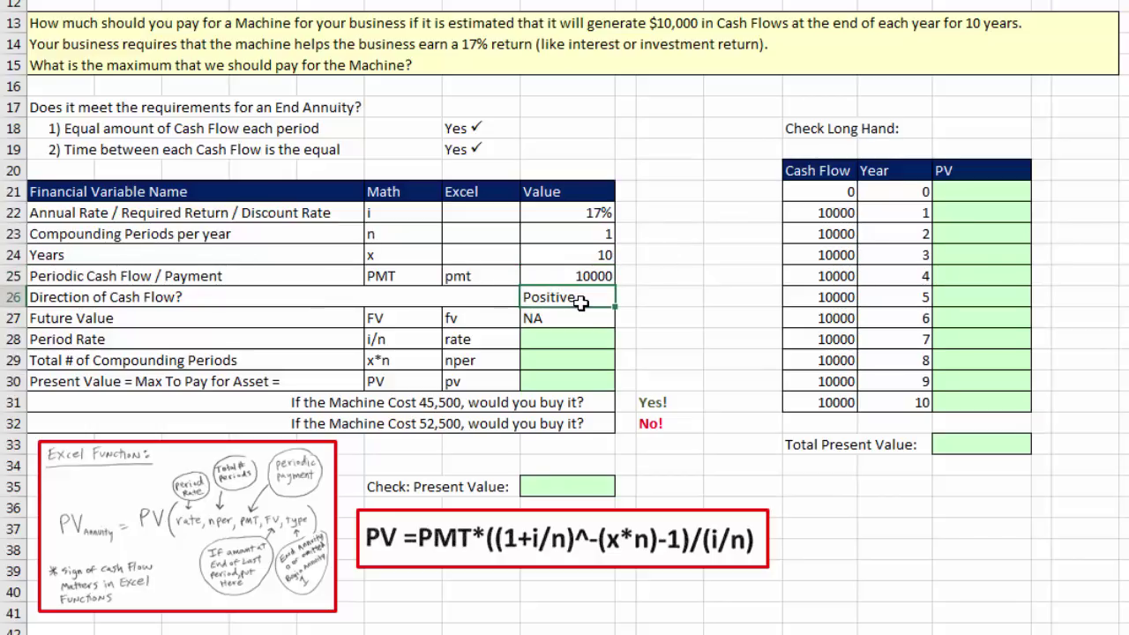
left_click(580, 320)
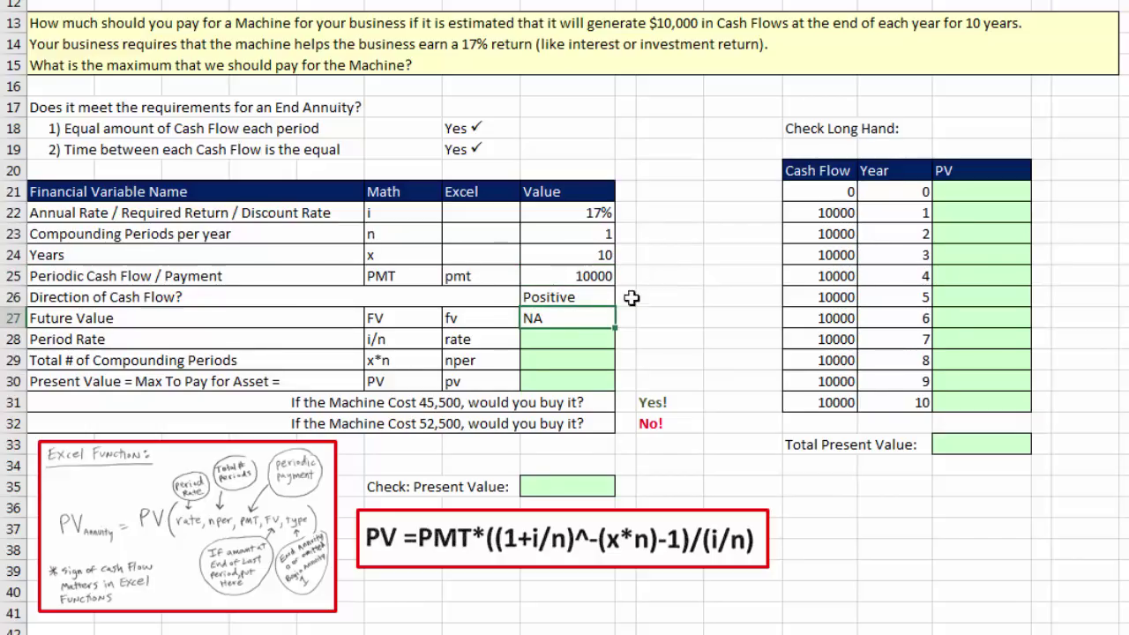
- Calculate the Period Rate in H28 by dividing the annual rate by the compounding periods per year, =H22/H23
left_click(560, 342)
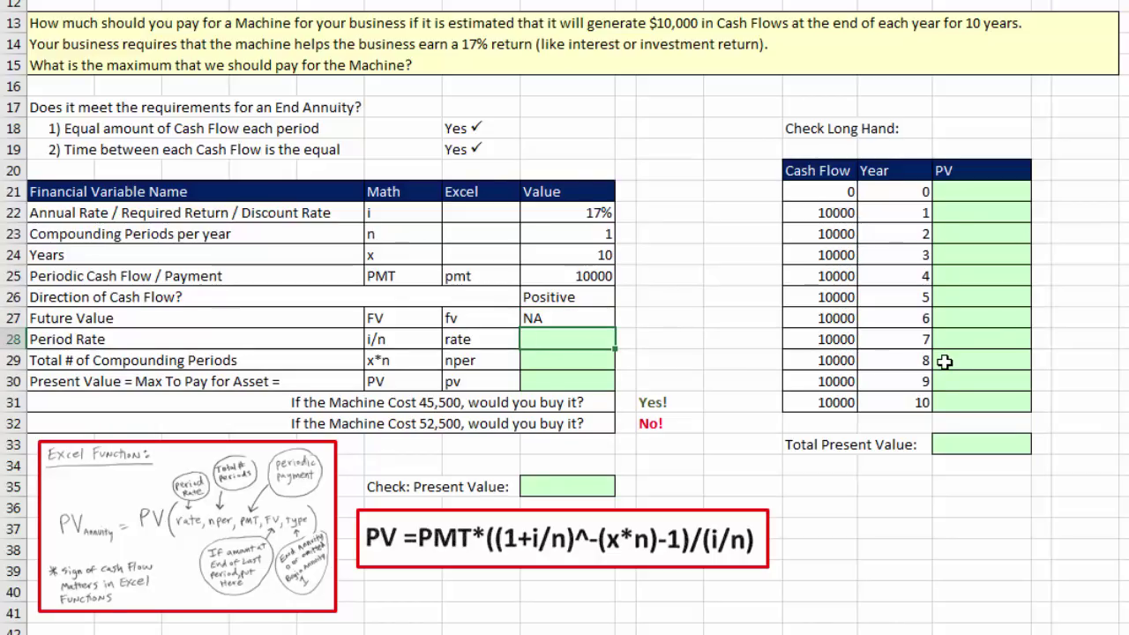
type("=")
key("Up")
key("Up")
key("Up")
key("Up")
key("Up")
key("Up")
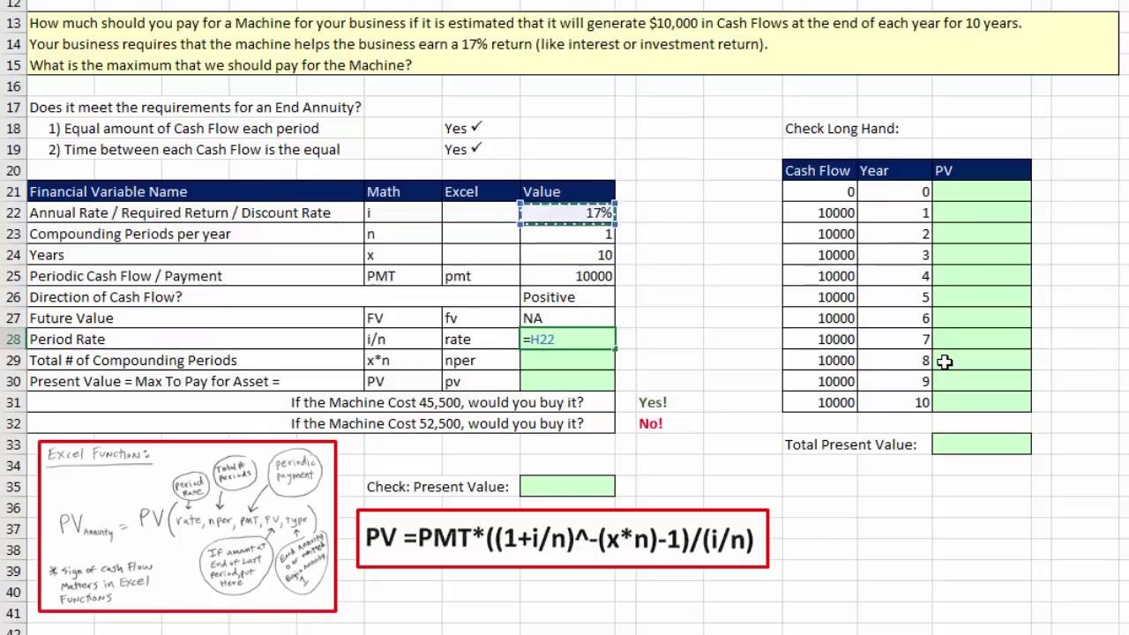
type("/")
key("Up")
key("Up")
key("Up")
key("Up")
key("Up")
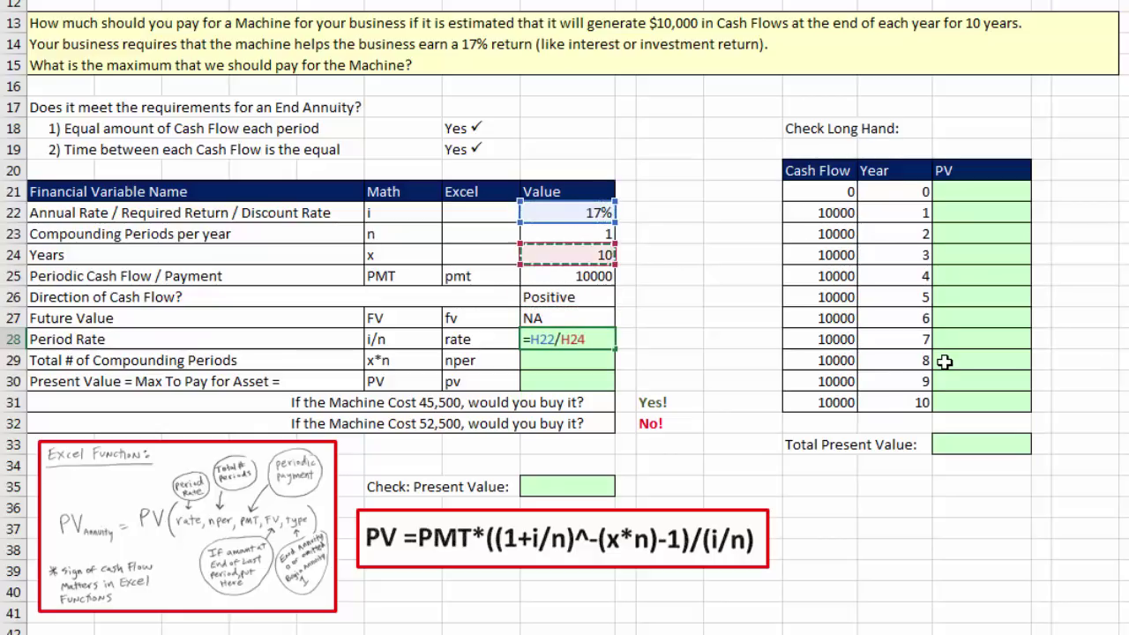
key("Return")
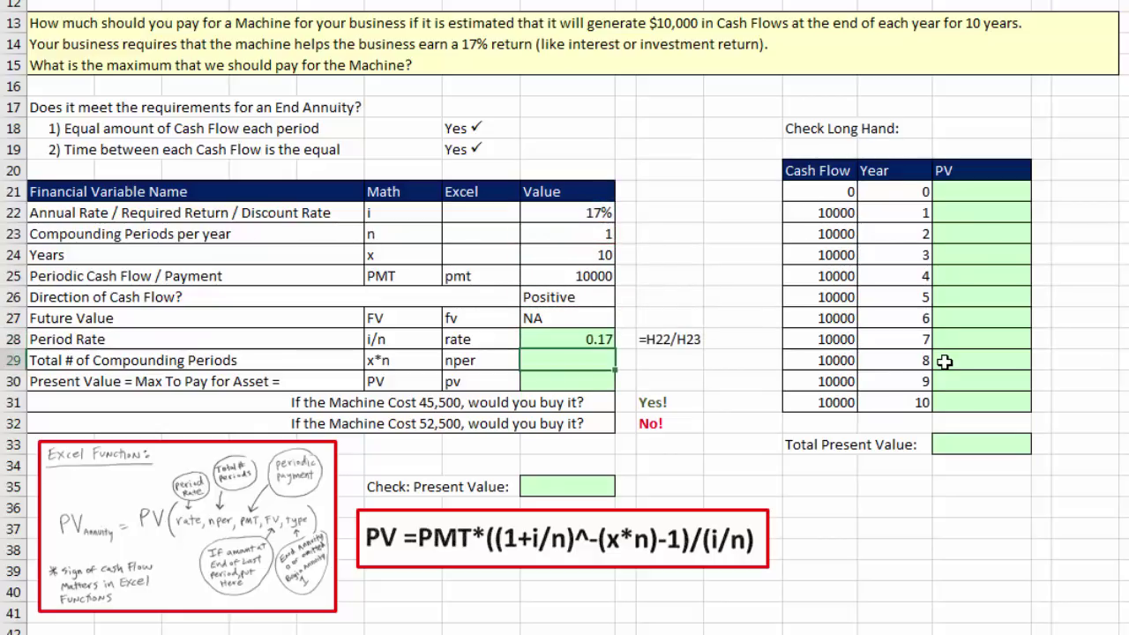
- Calculate the Total # of Compounding Periods in H29 by multiplying years by compounding periods per year, =H24*H23
type("=")
key("Up")
key("Up")
key("Up")
key("Up")
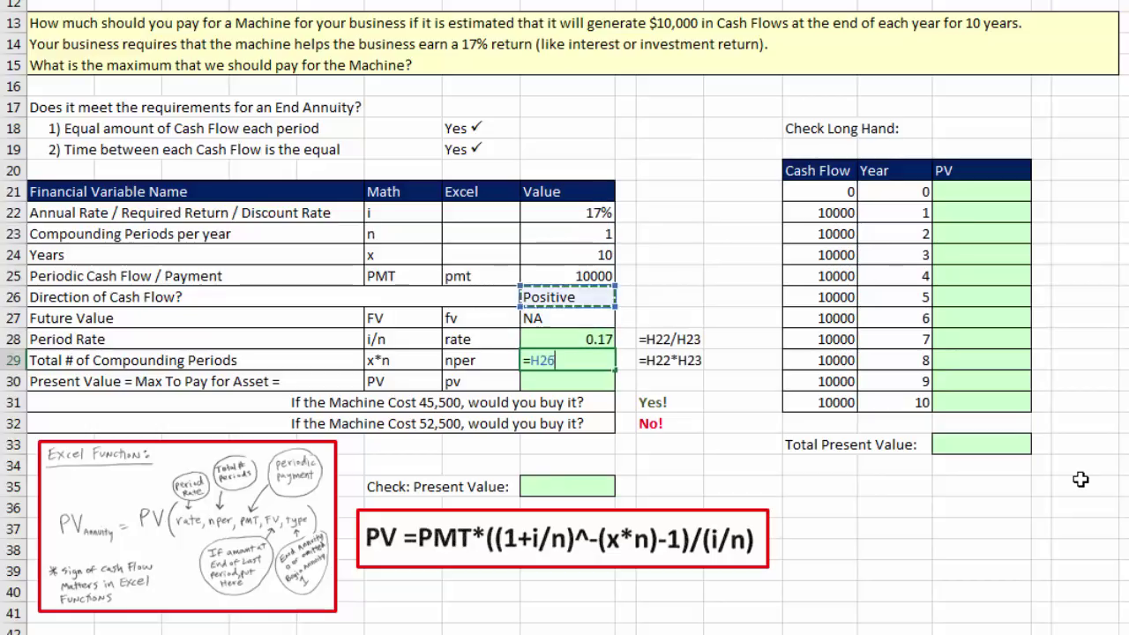
type("*")
key("Up")
key("Up")
key("Up")
key("Up")
key("Up")
key("Up")
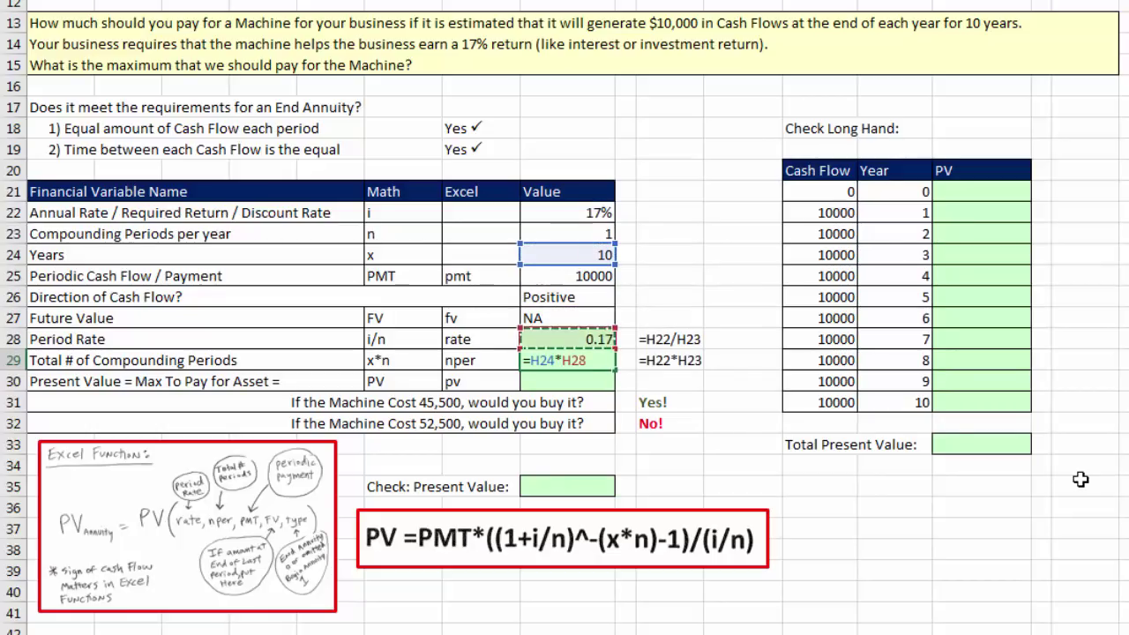
key("Return")
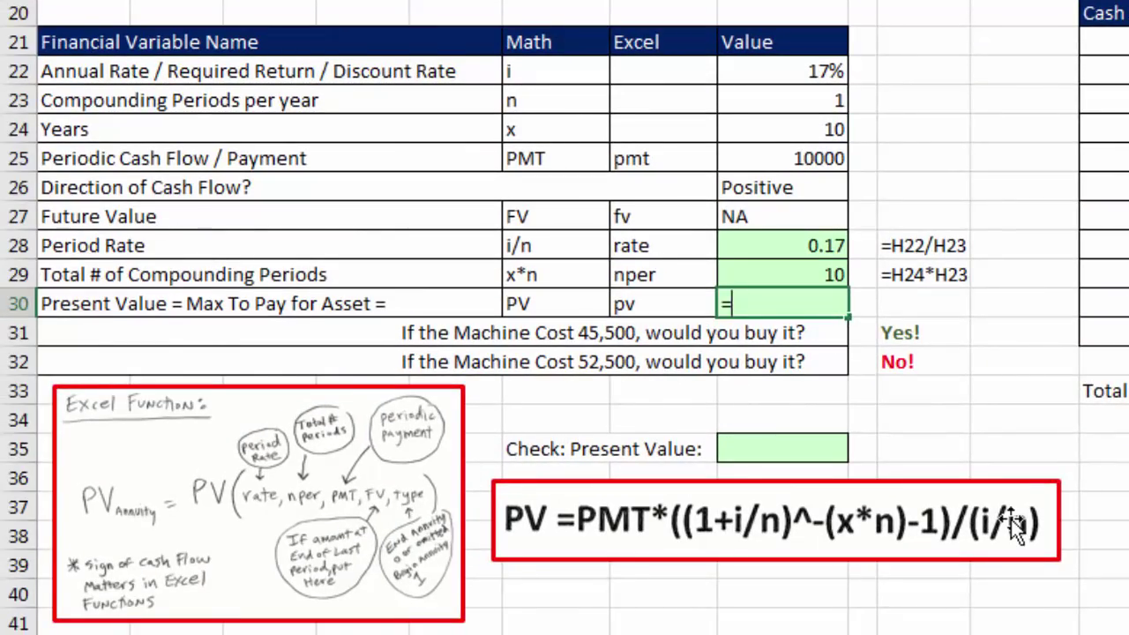
- Calculate the maximum to pay for the asset in H30 with =PV(H28,H29,H25), and compare its sign with the periodic cash flow
type("pv")
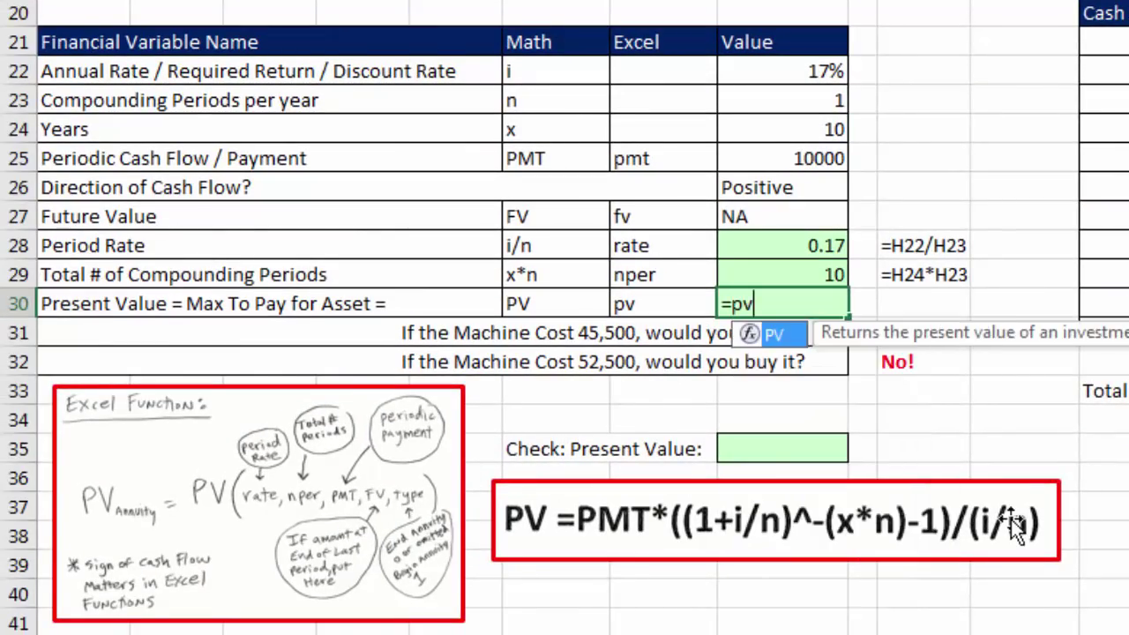
key("Tab")
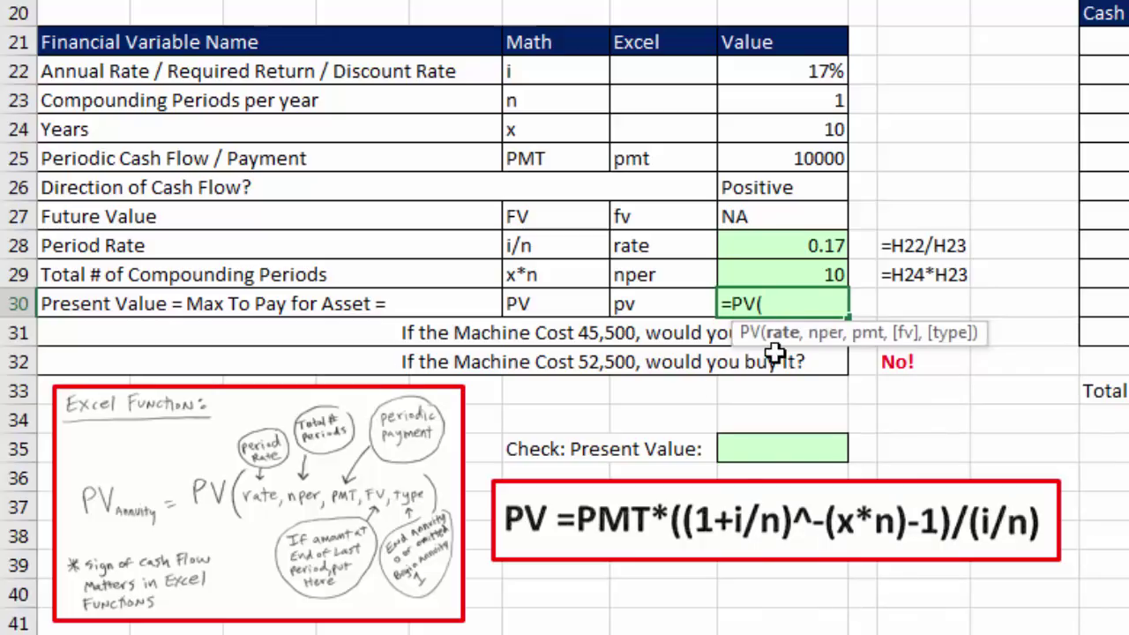
key("Up")
key("Up")
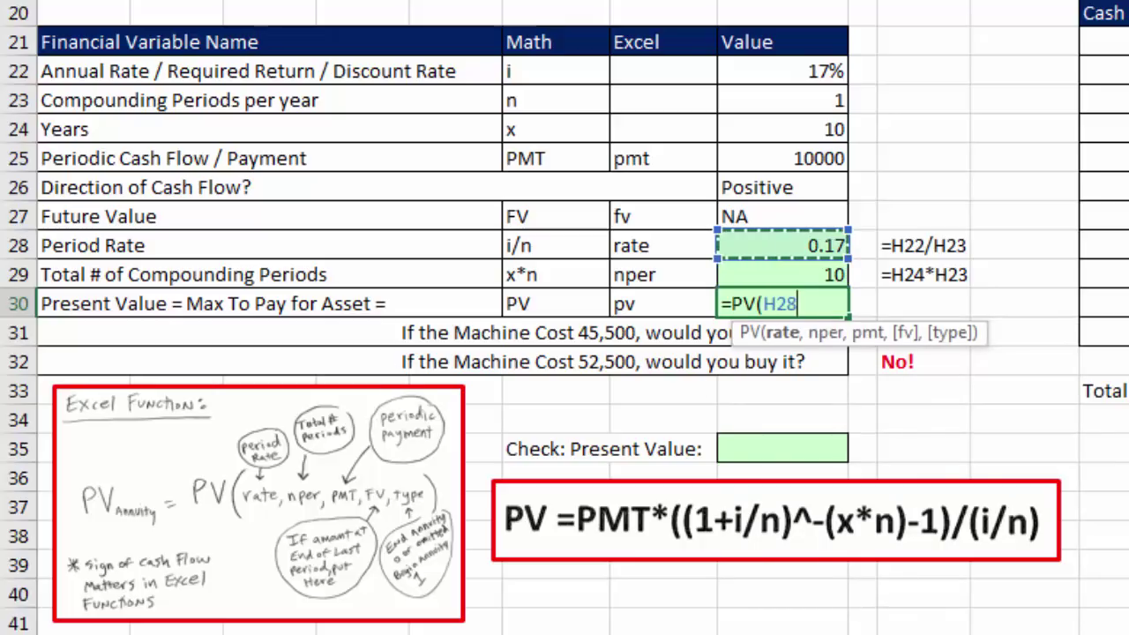
type(",")
key("Up")
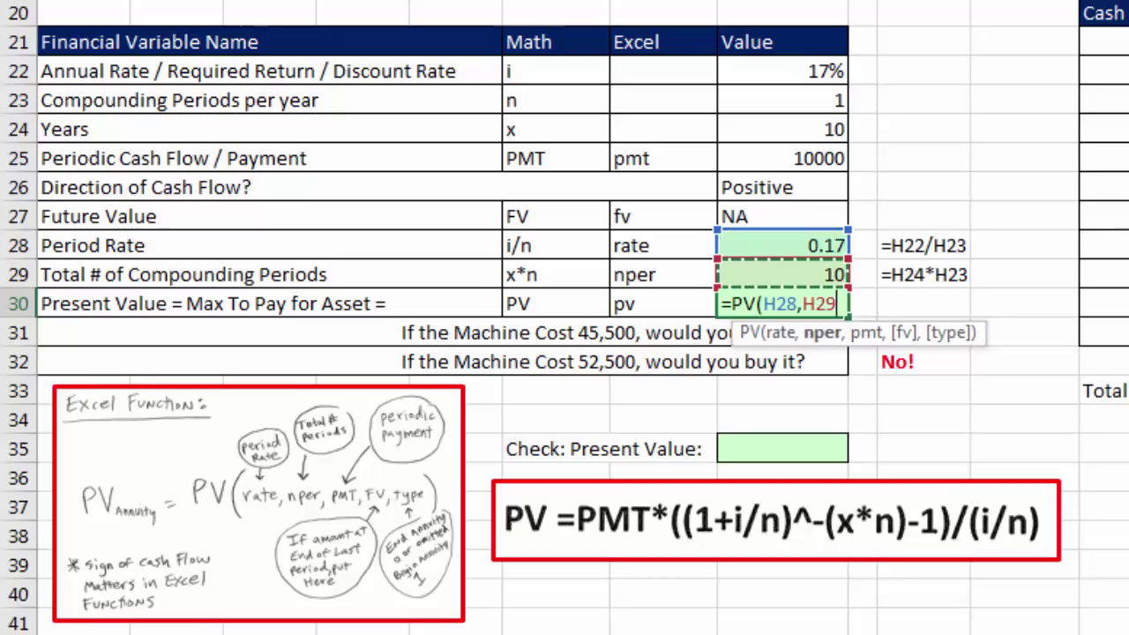
type(",")
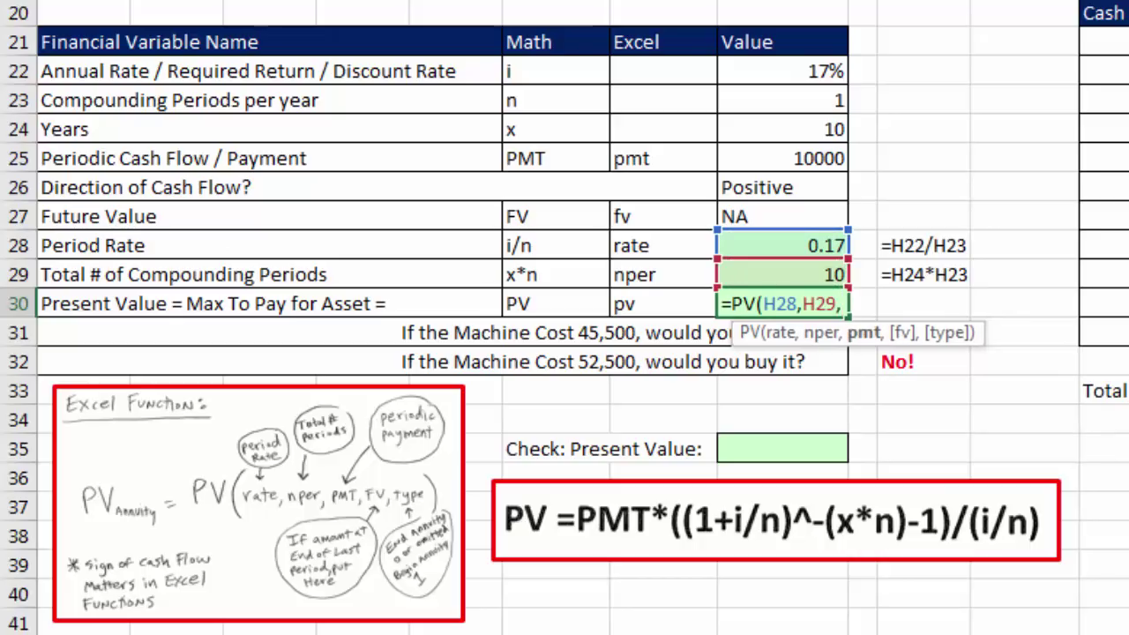
key("Up")
key("Up")
key("Up")
key("Up")
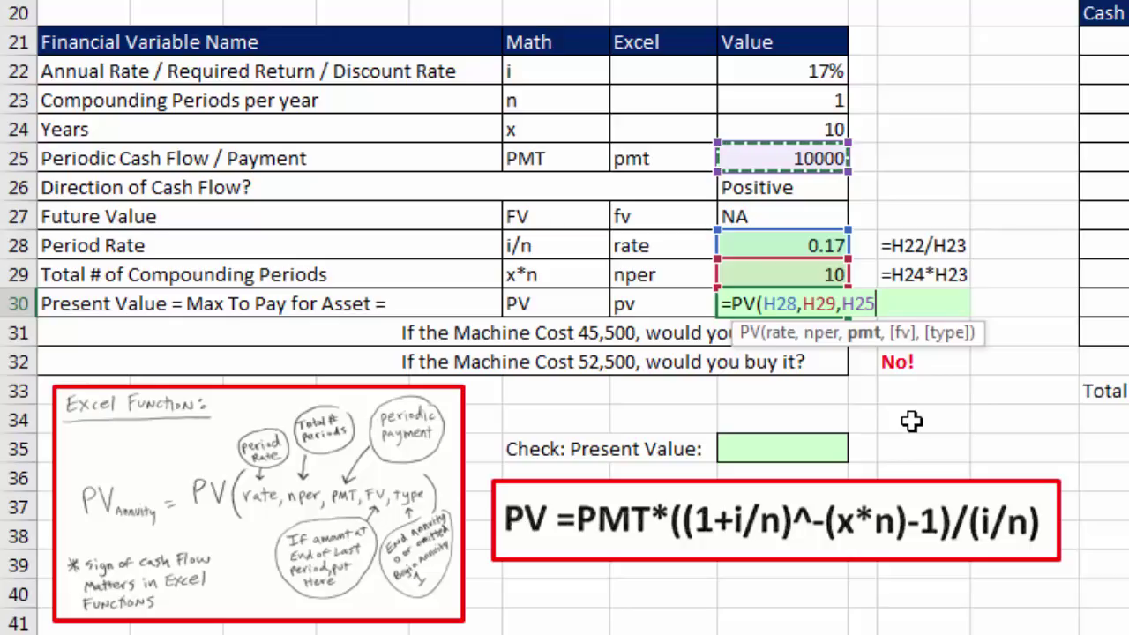
key("Return")
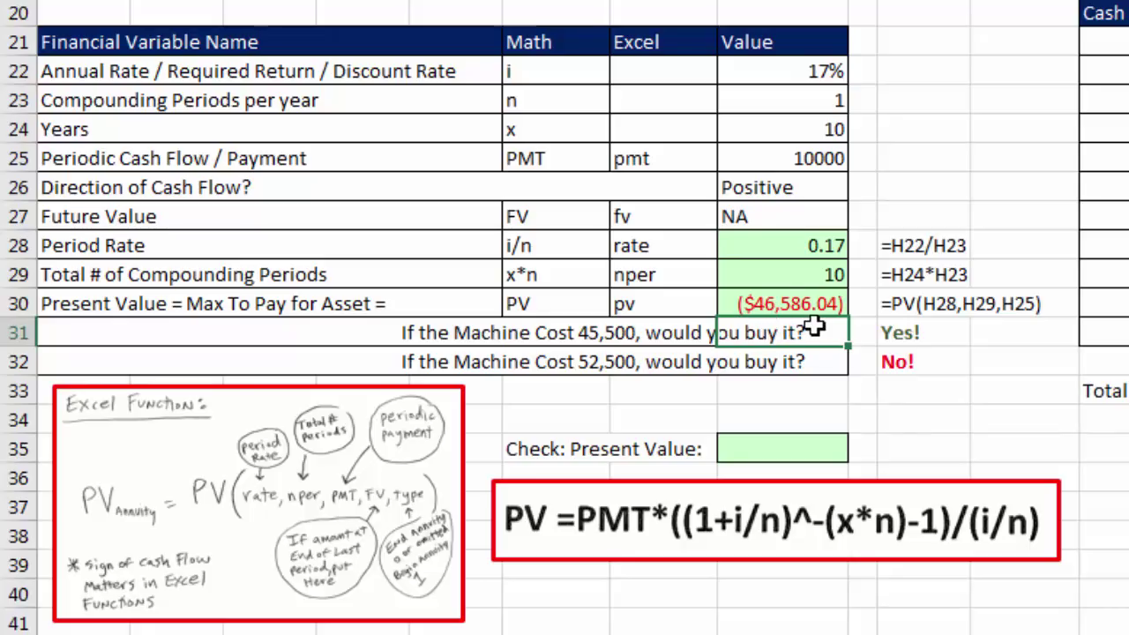
left_click(827, 168)
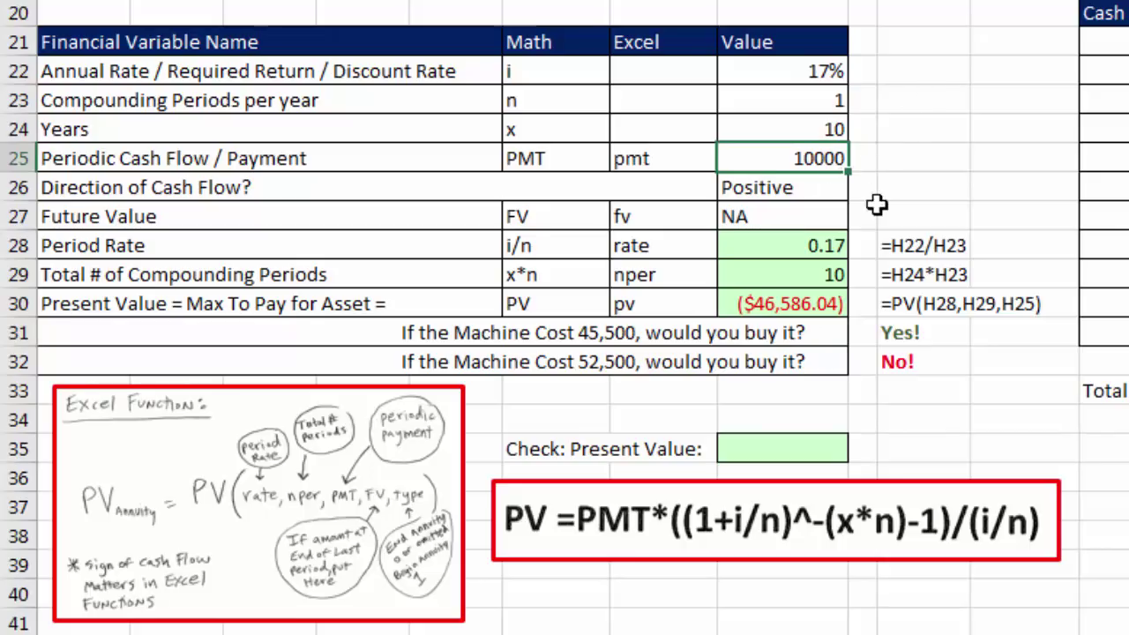
left_click(824, 305)
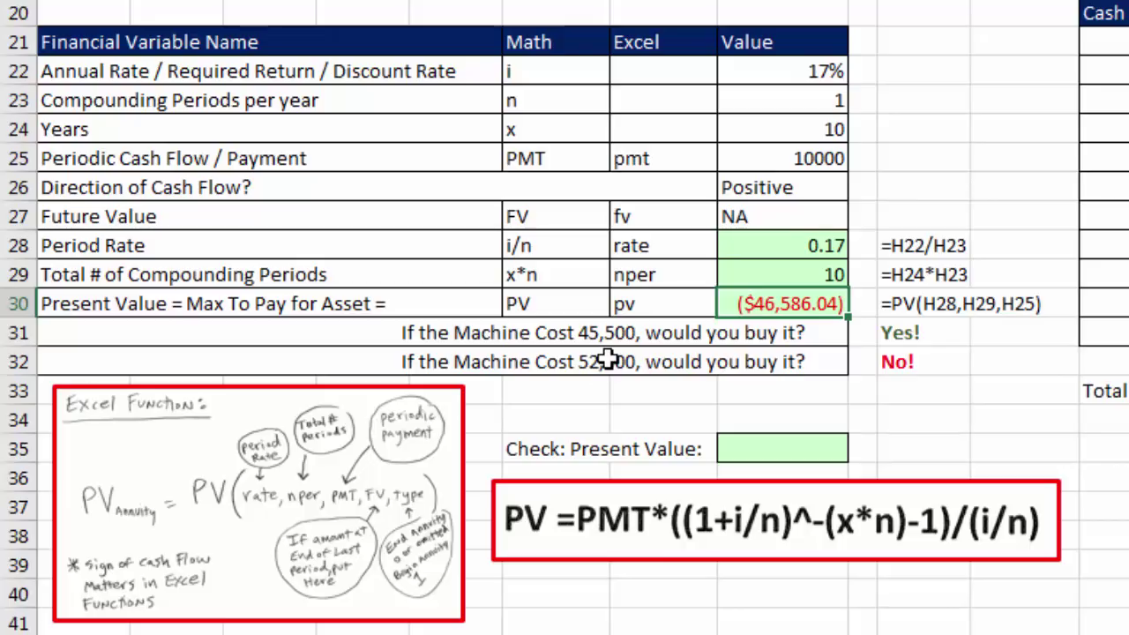
- Calculate the check present value in H35 with the math formula =H25*((1+H28)^-H29-1)/H28
left_click(904, 333)
left_click(785, 304)
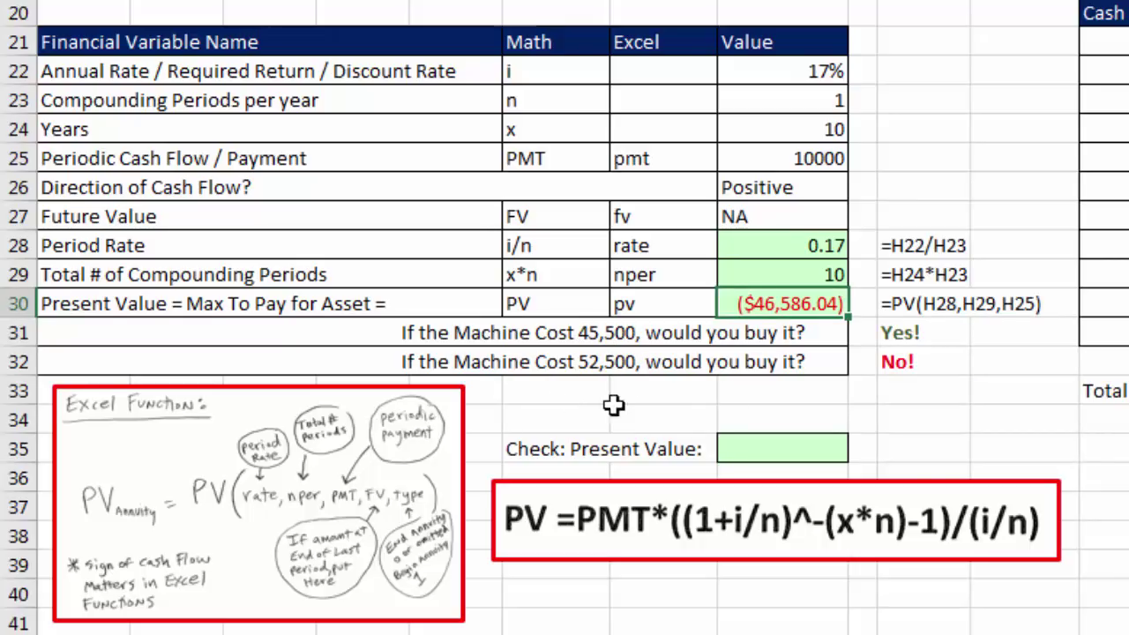
left_click(774, 454)
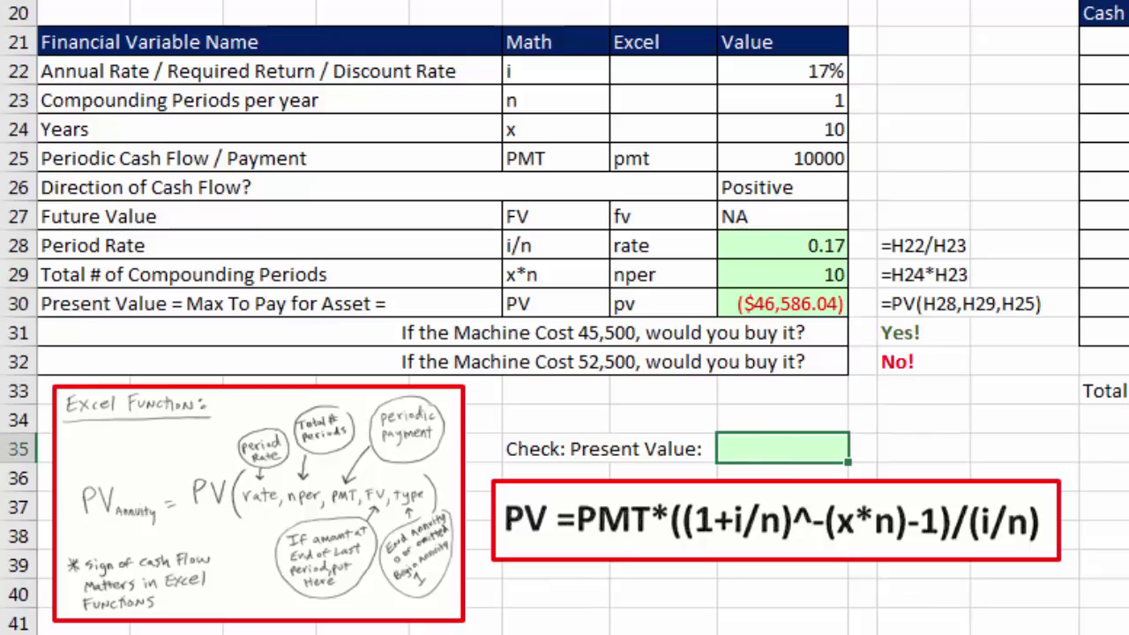
type("=")
key("Up")
key("Up")
key("Up")
key("Up")
key("Up")
key("Up")
key("Up")
key("Up")
key("Up")
key("Up")
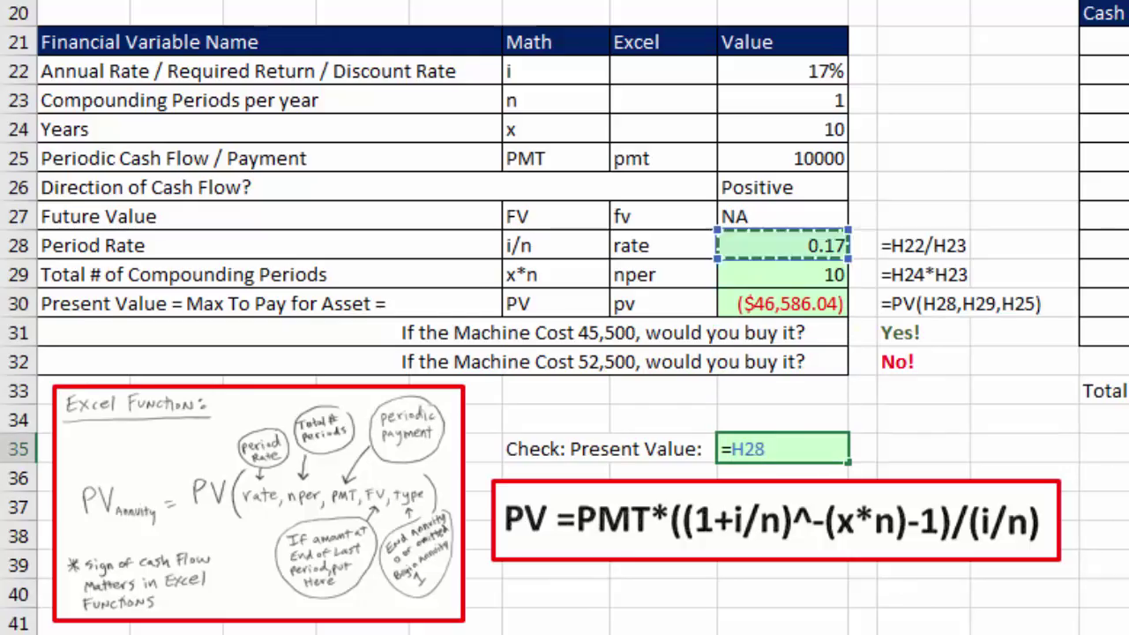
type("*")
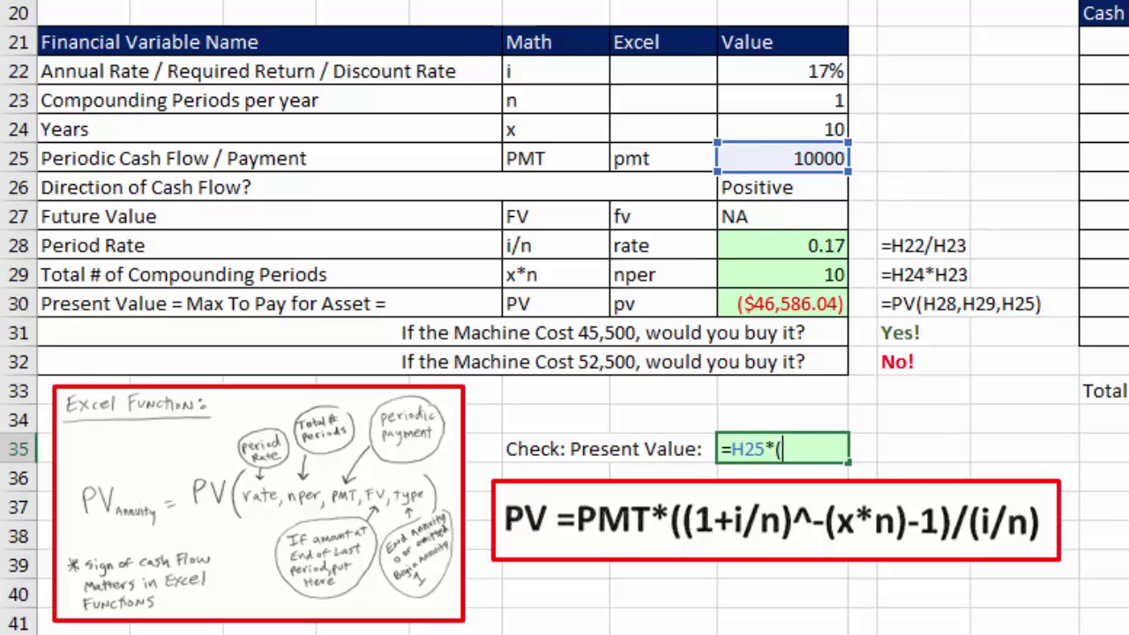
type("((1+")
key("Up")
key("Up")
key("Up")
key("Up")
key("Up")
key("Up")
key("Up")
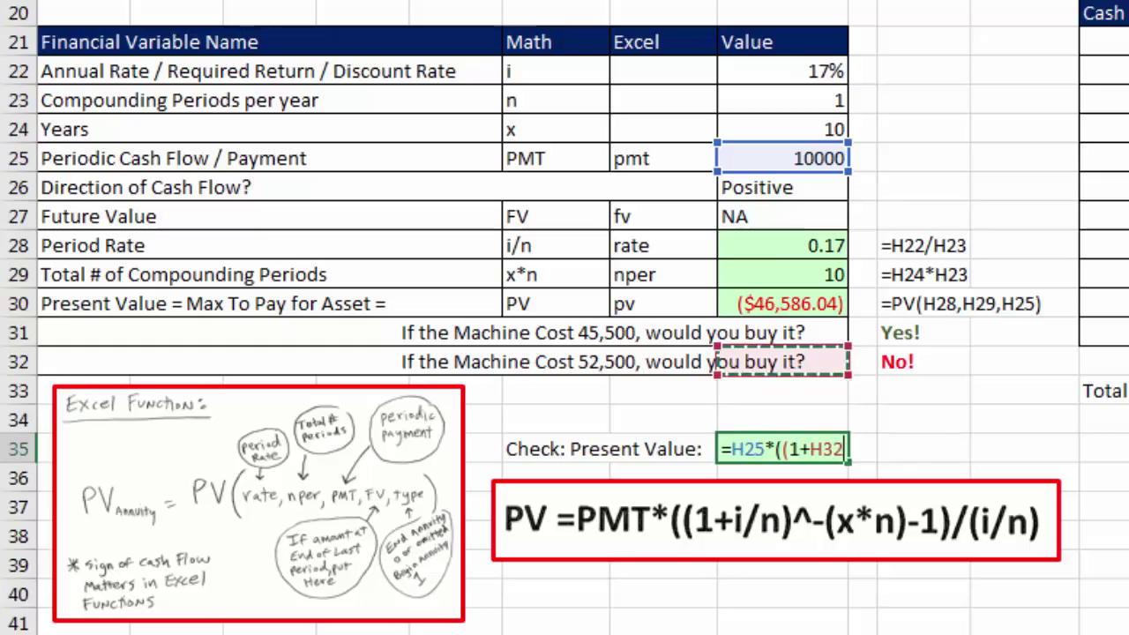
type(")")
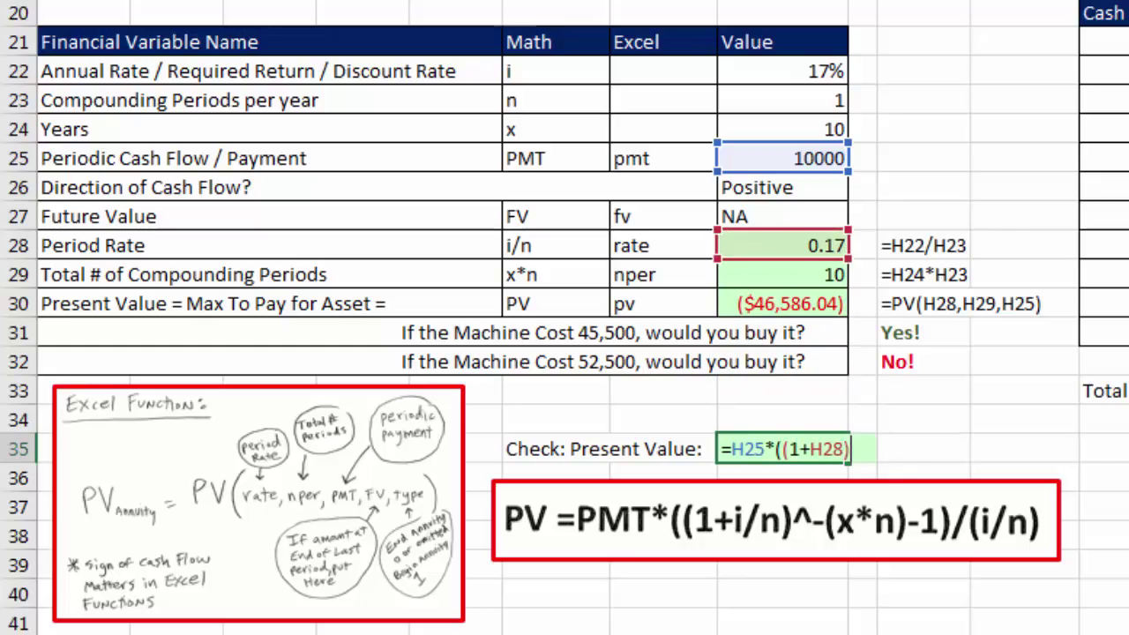
type("^-")
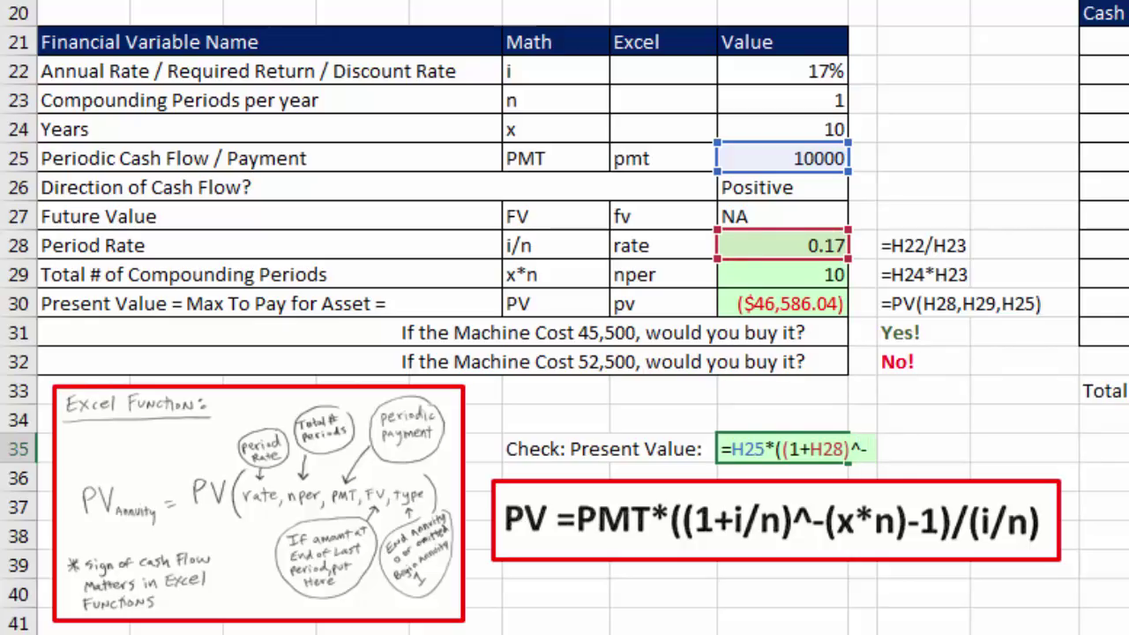
left_click(792, 277)
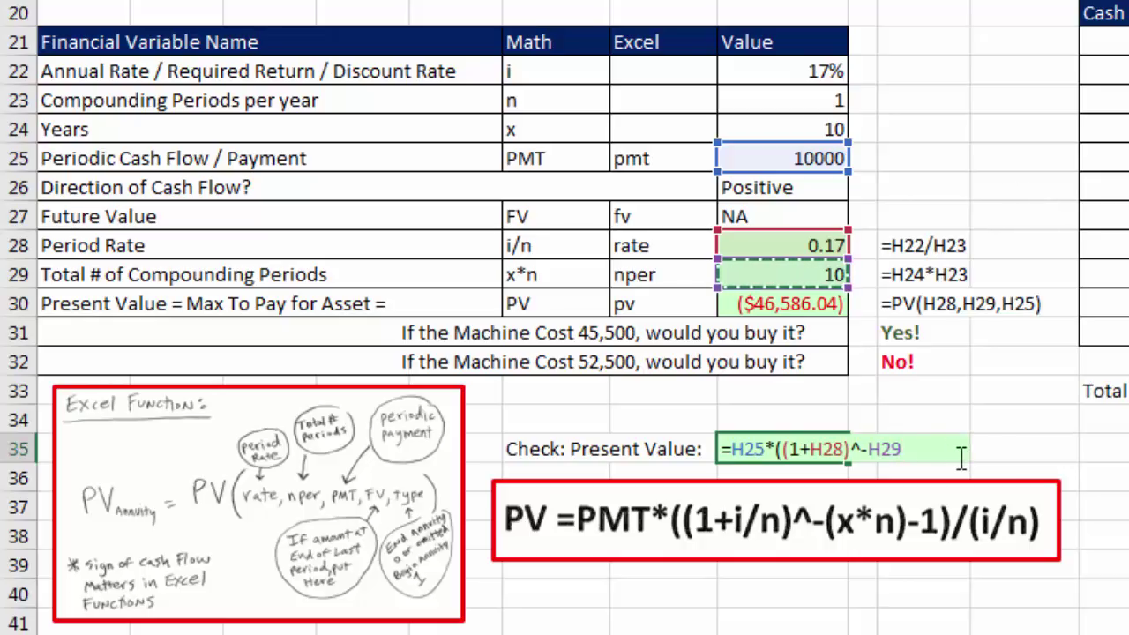
type(")/H28")
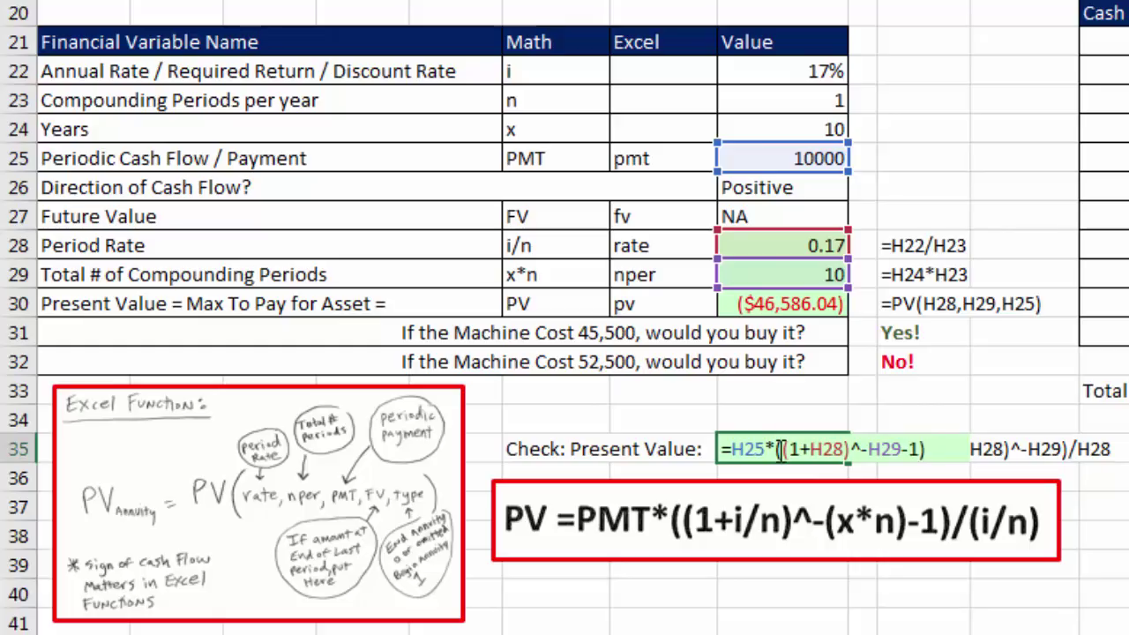
left_click_drag(778, 449, 994, 441)
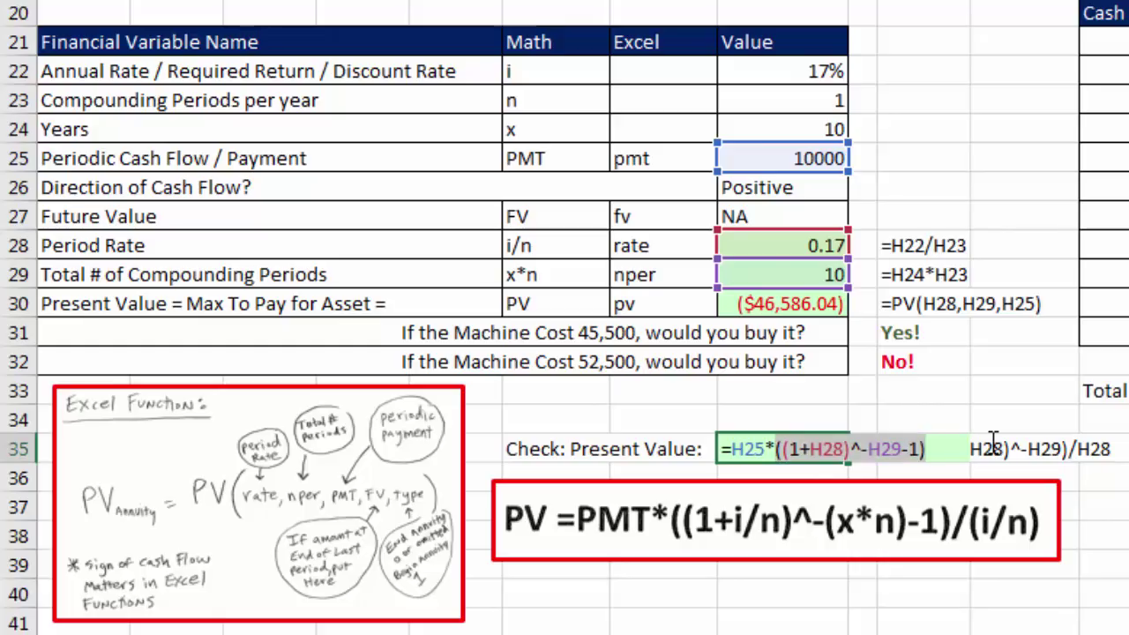
left_click(950, 450)
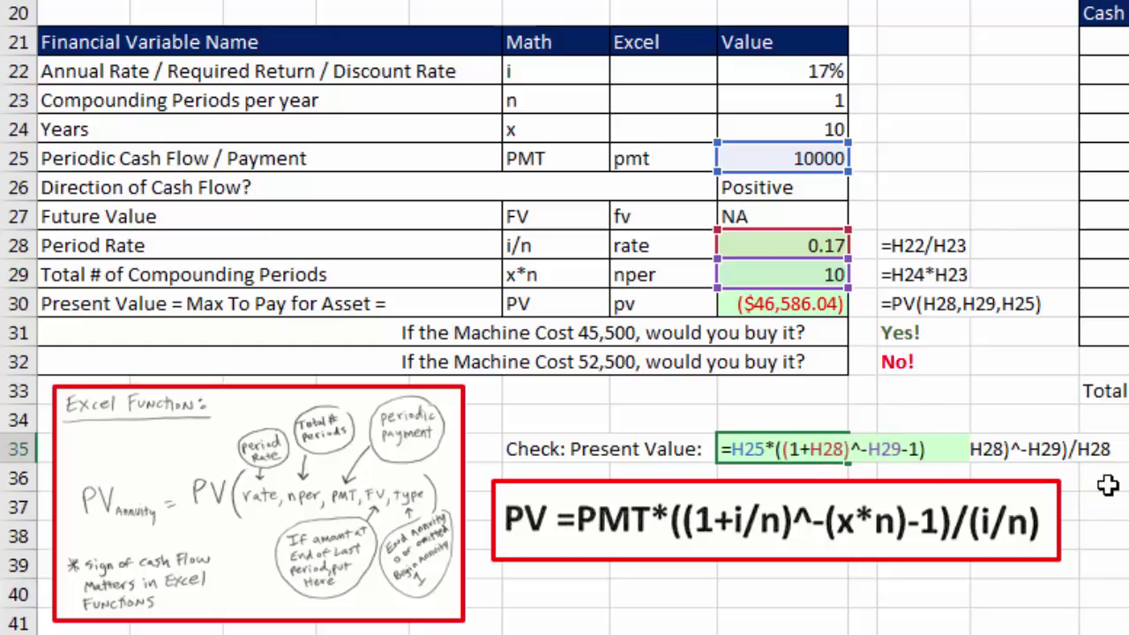
type("/")
left_click(828, 245)
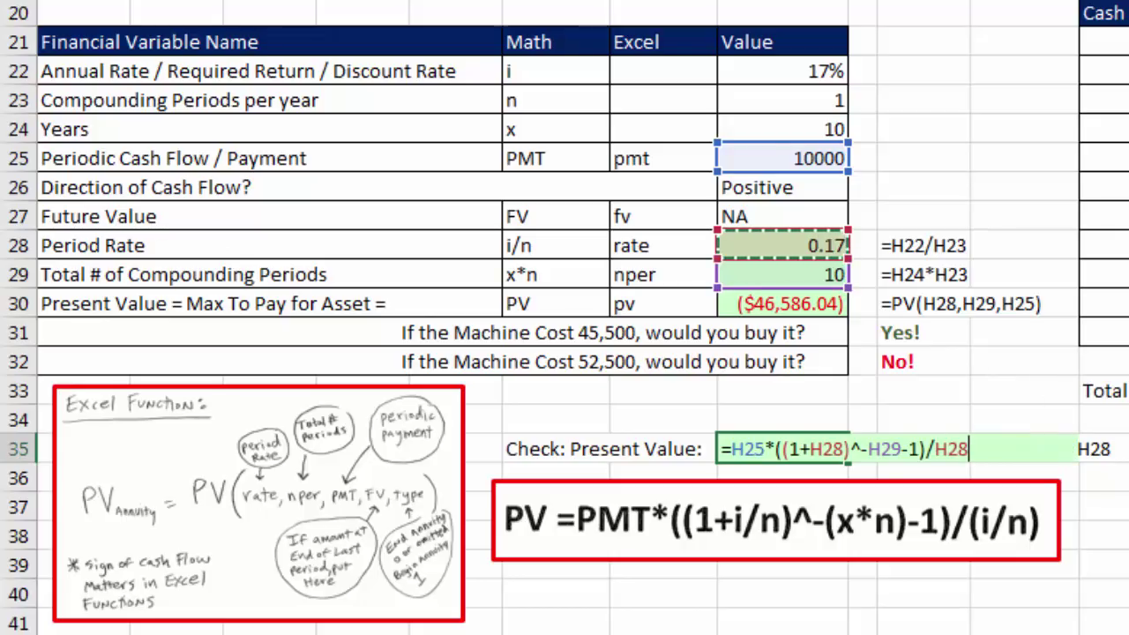
key("Return")
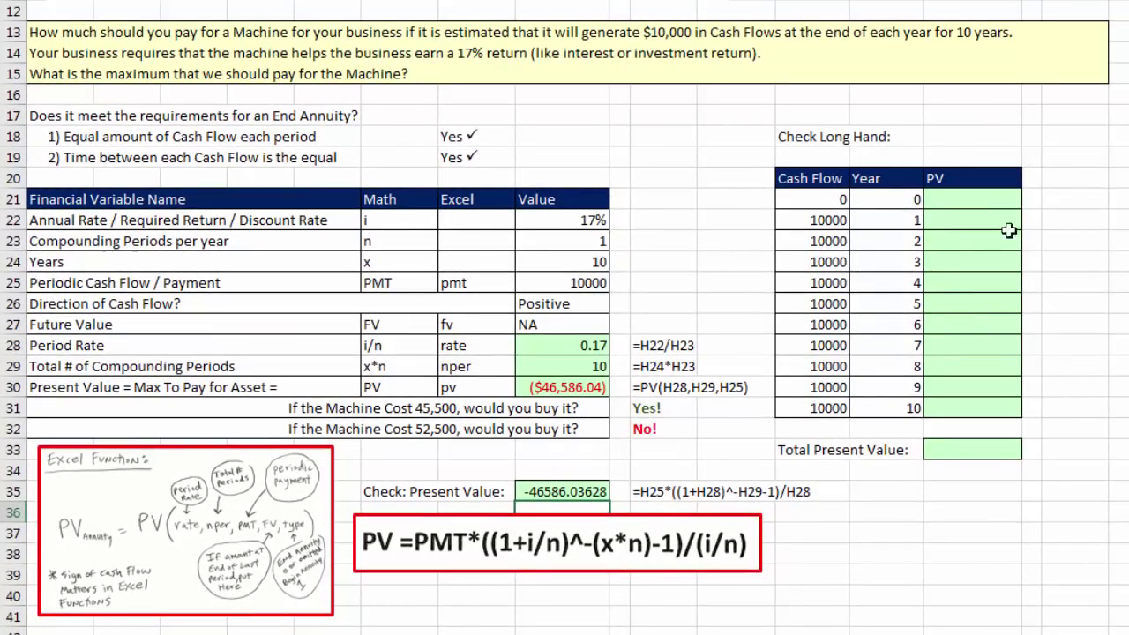
- Examine the cash flows and years in the Check Long Hand table and how each one is discounted in the PV column
left_click(980, 225)
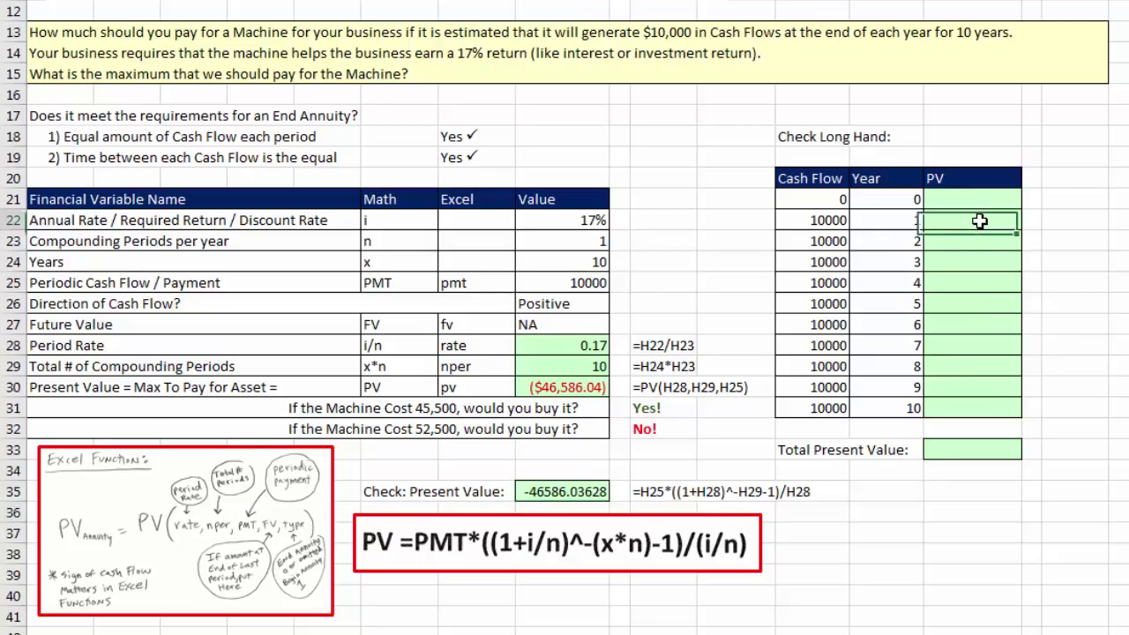
left_click(838, 221)
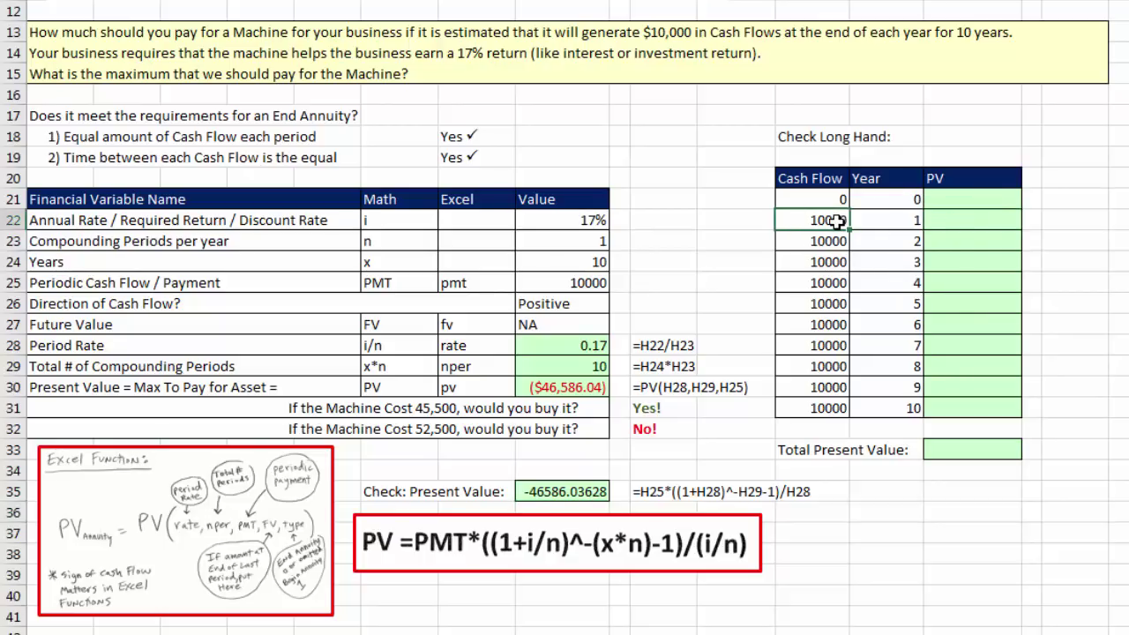
left_click(942, 221)
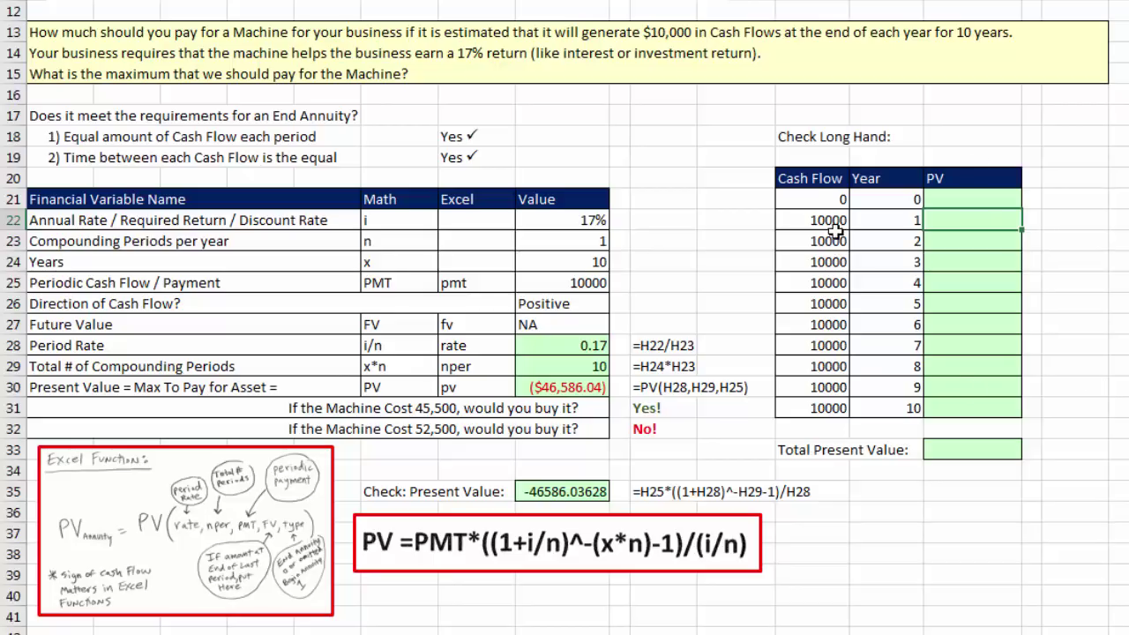
left_click(834, 225)
left_click(829, 242)
left_click(823, 264)
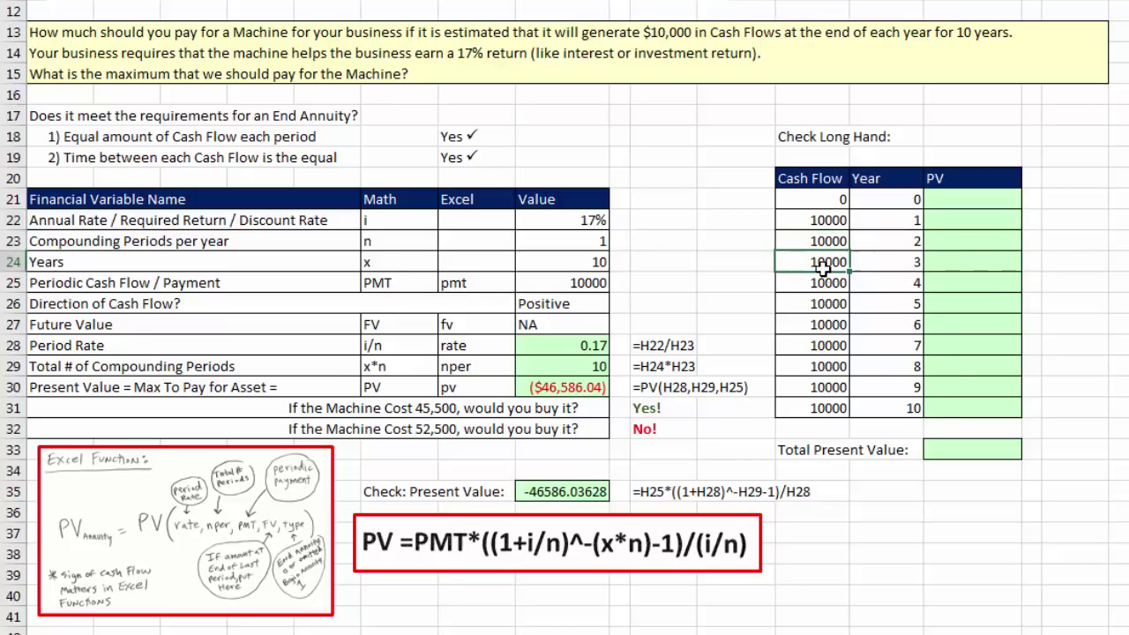
left_click(918, 223)
left_click(895, 247)
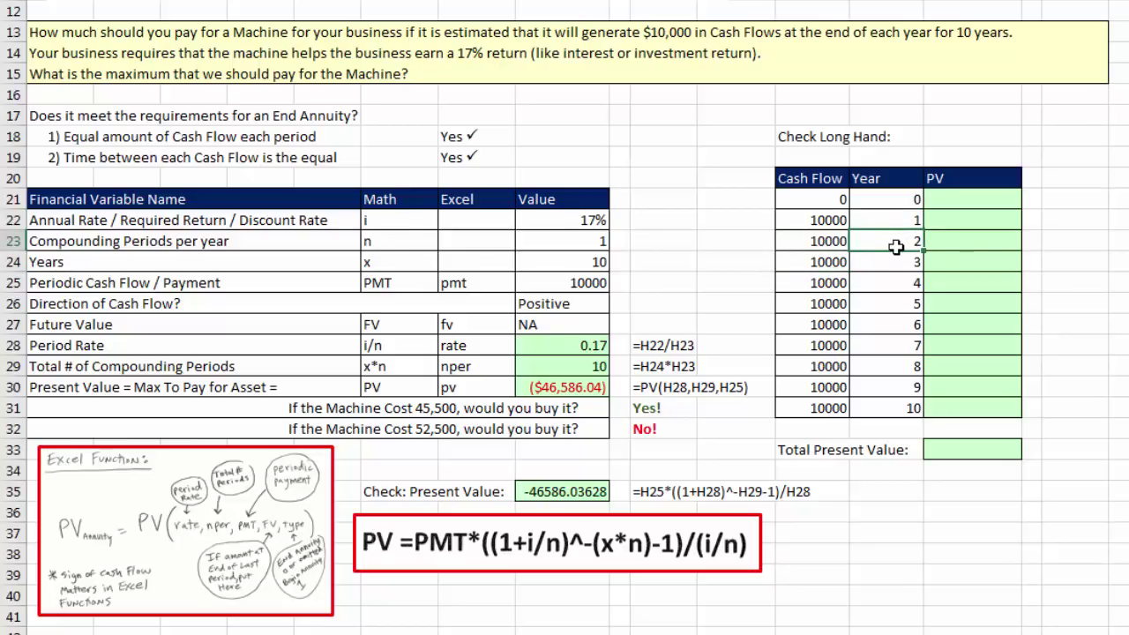
left_click(949, 243)
- Calculate the year 1 present value in N22 with =PV($H$28,M22,,L22), keeping the rate reference absolute
left_click(951, 221)
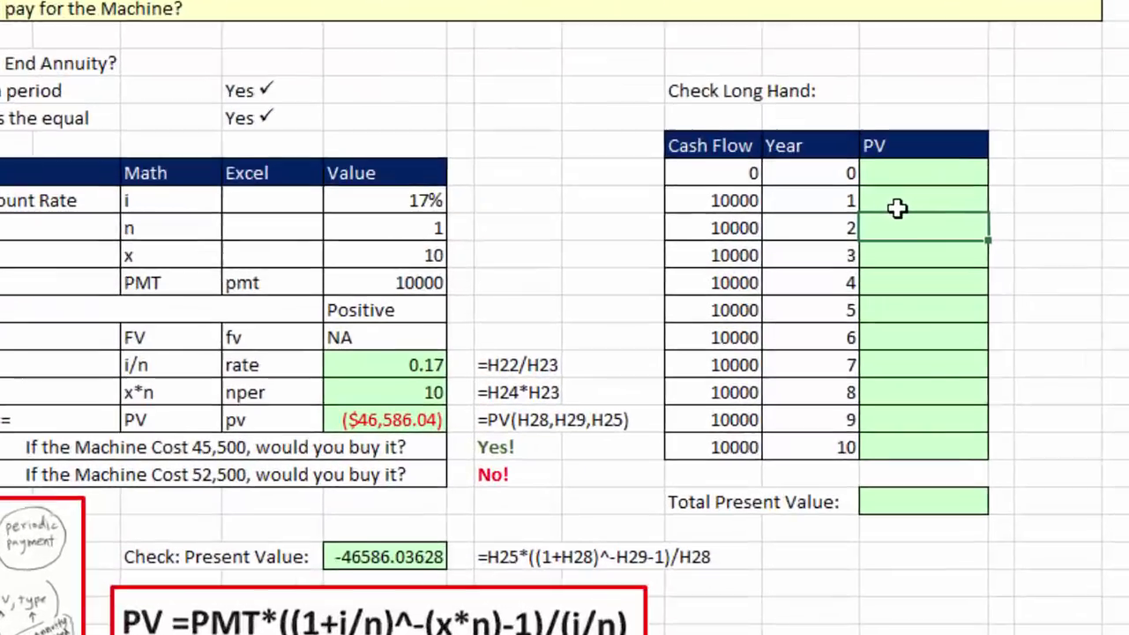
type("=pv")
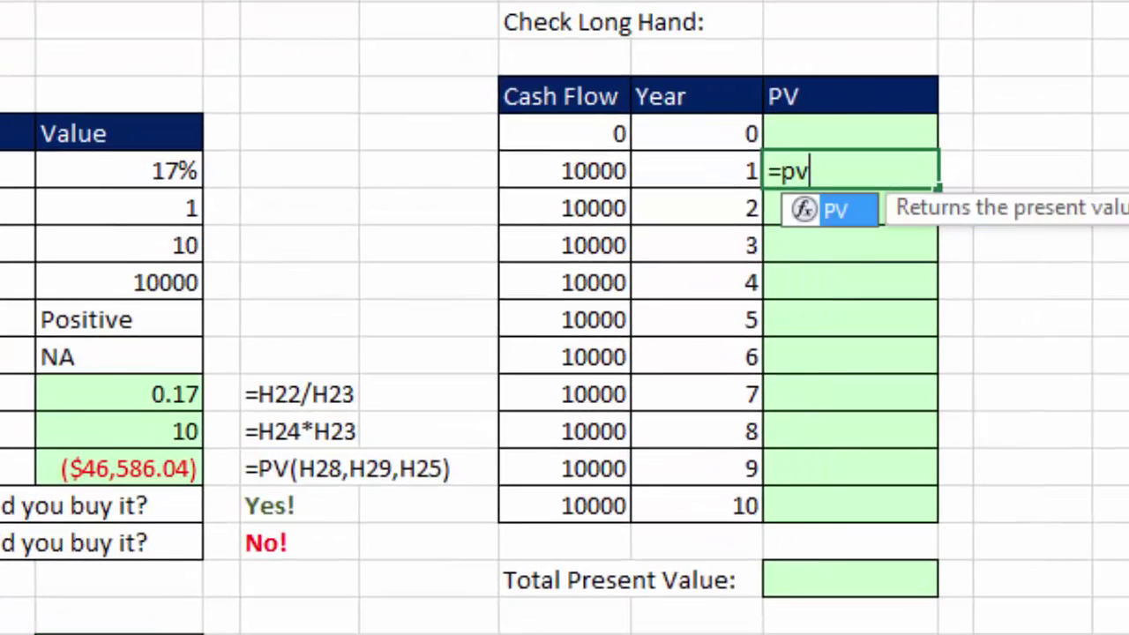
key("Tab")
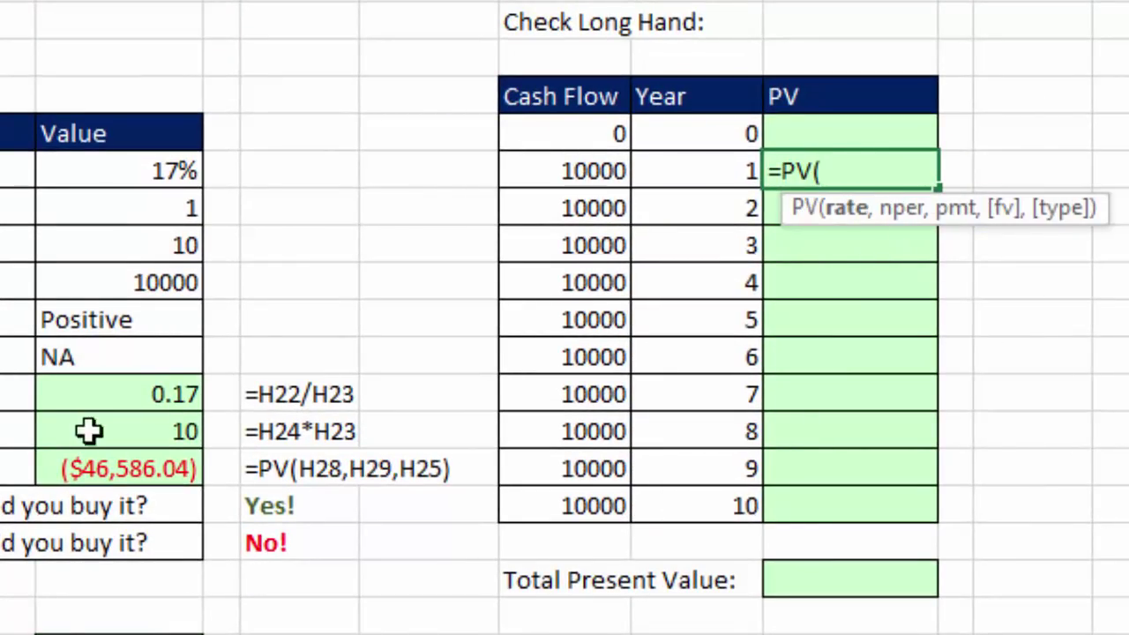
left_click(91, 394)
key("F4")
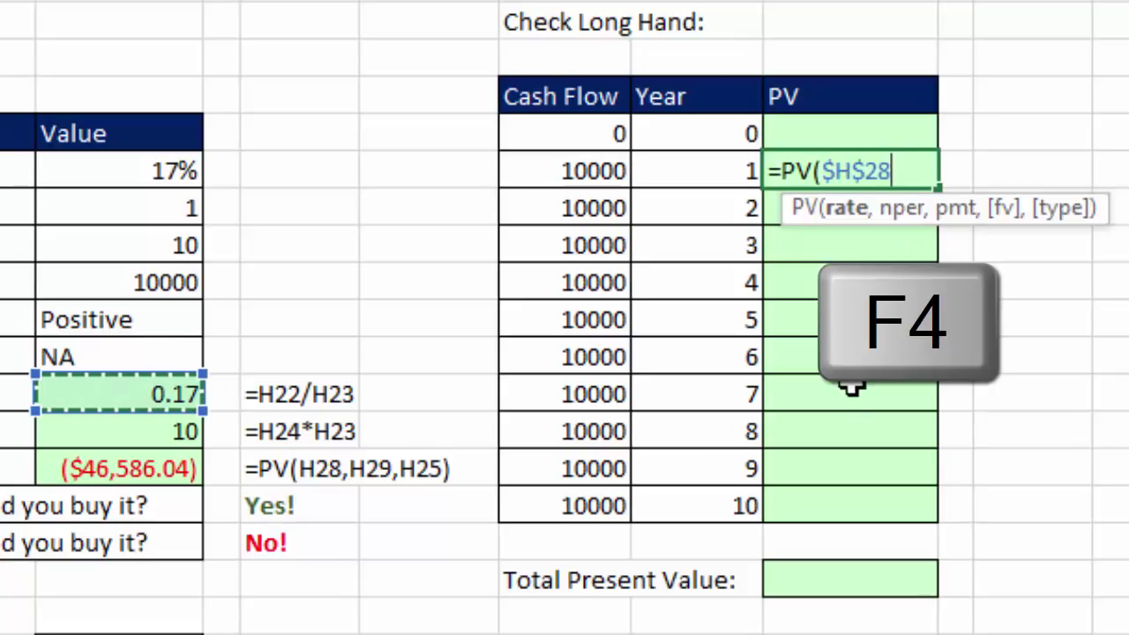
type(",")
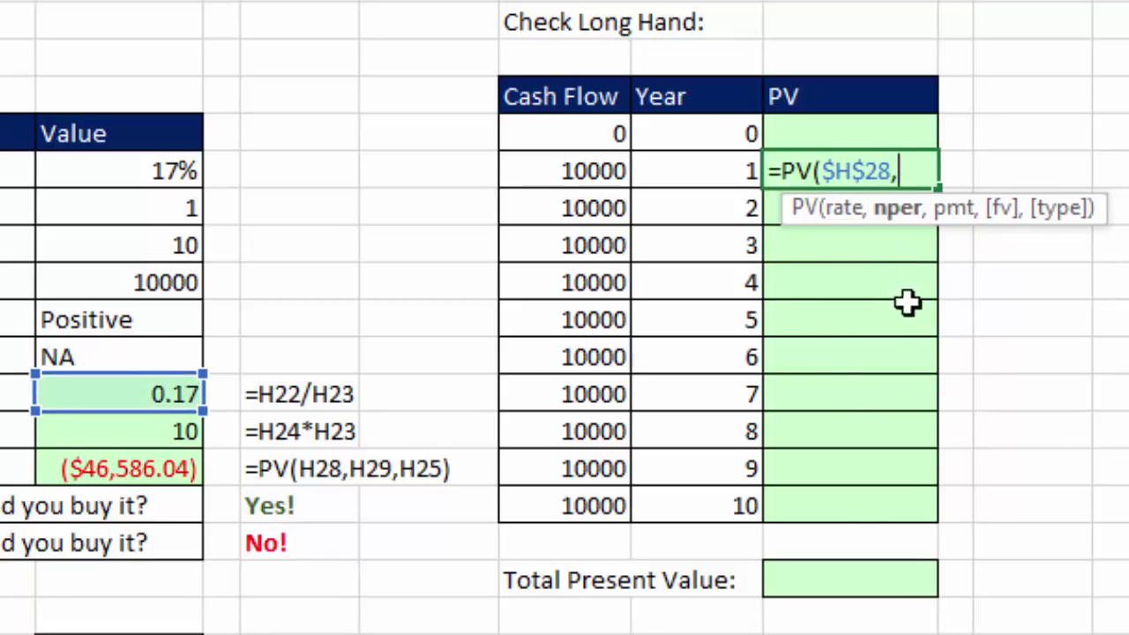
left_click(739, 171)
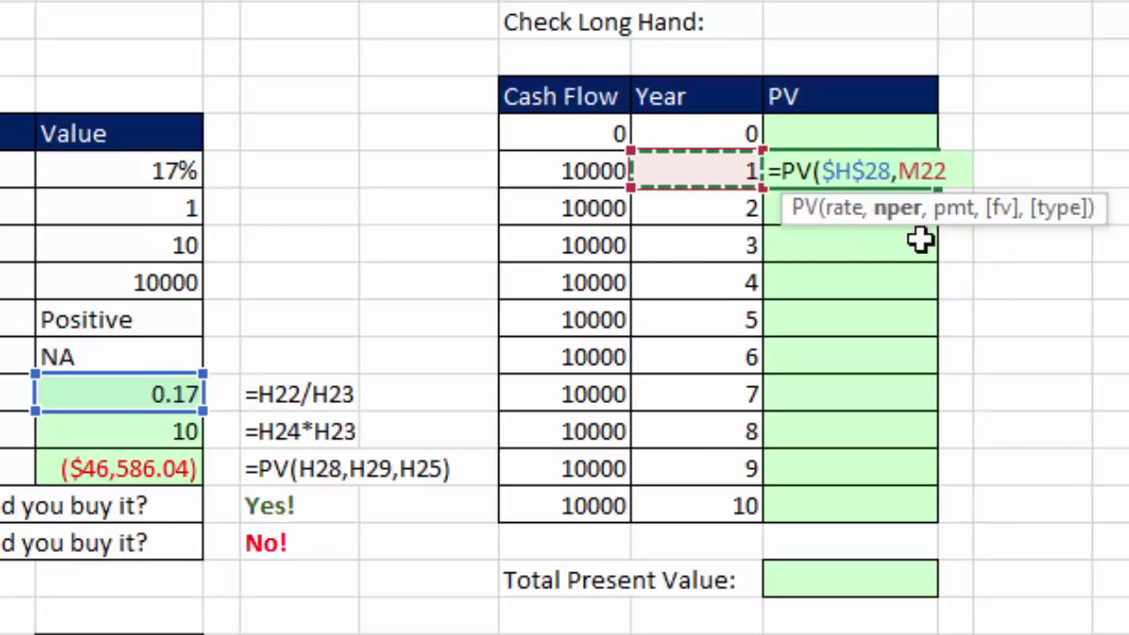
type(",")
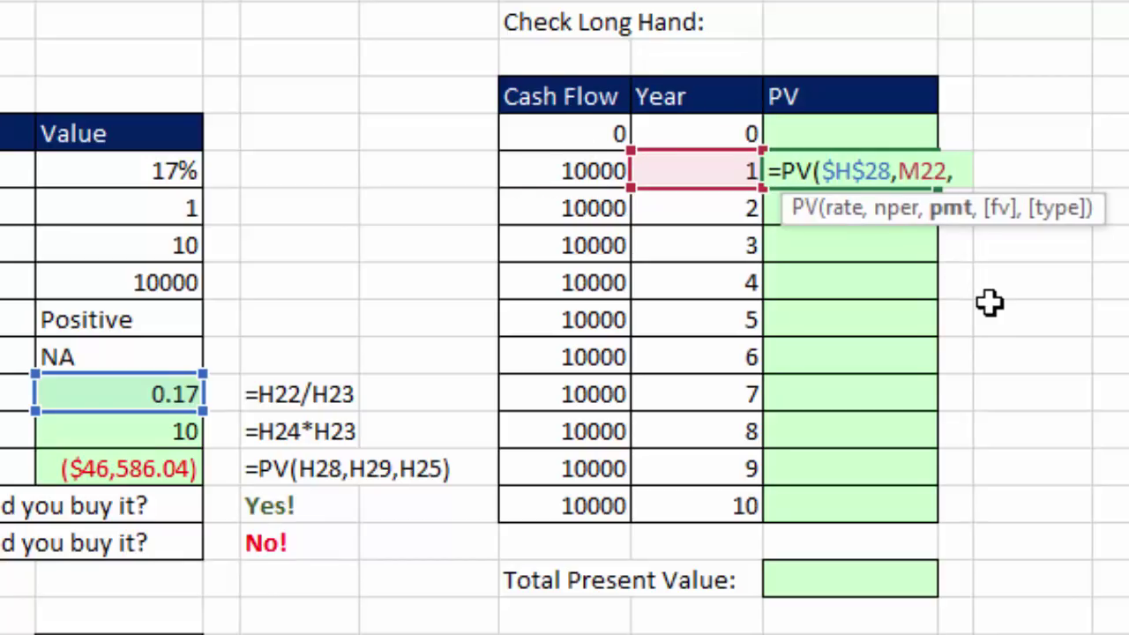
type(",")
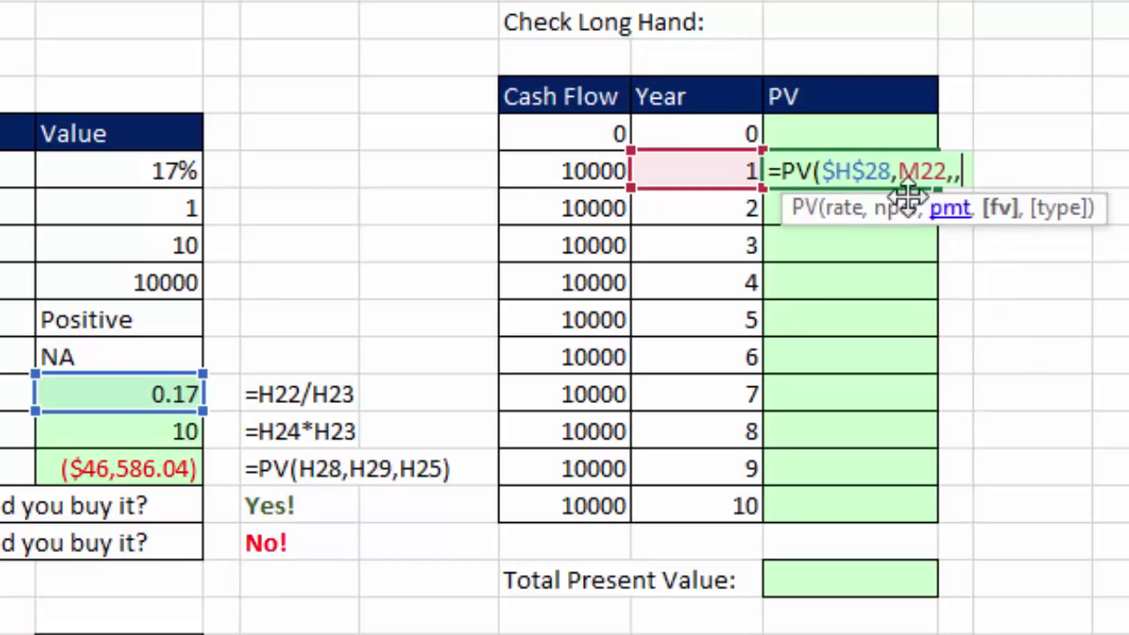
left_click(588, 171)
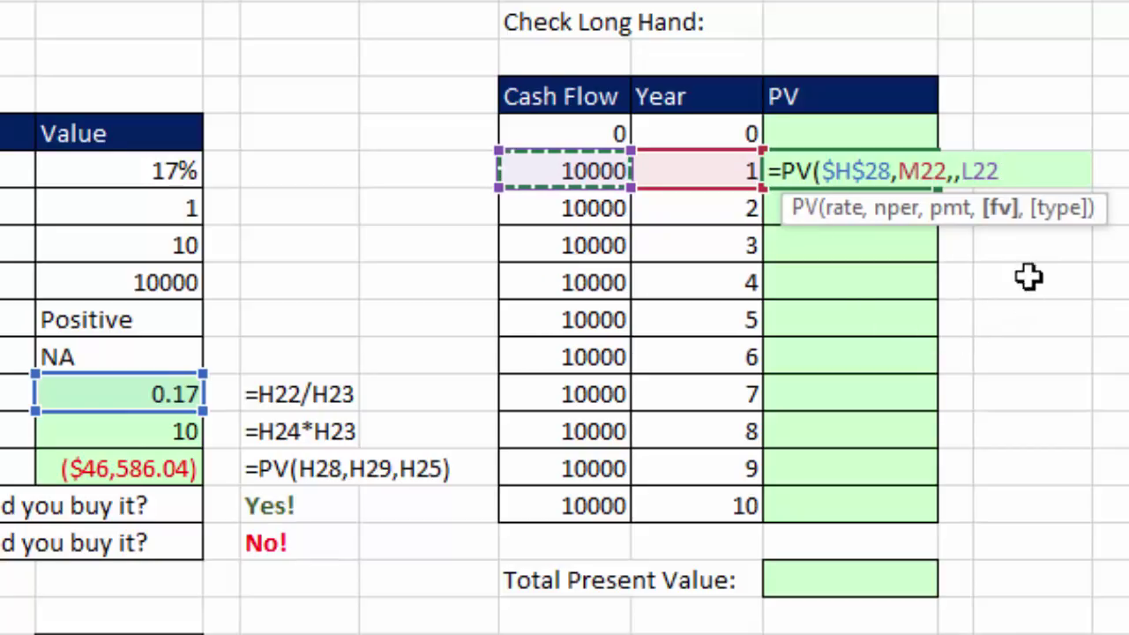
type(")")
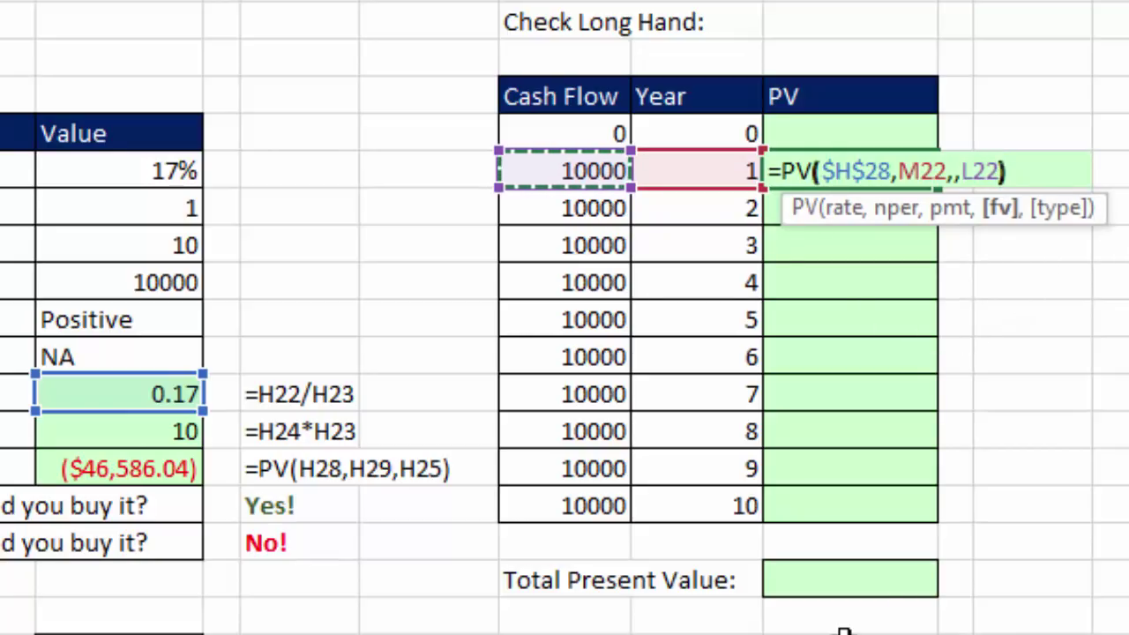
key("ctrl+Return")
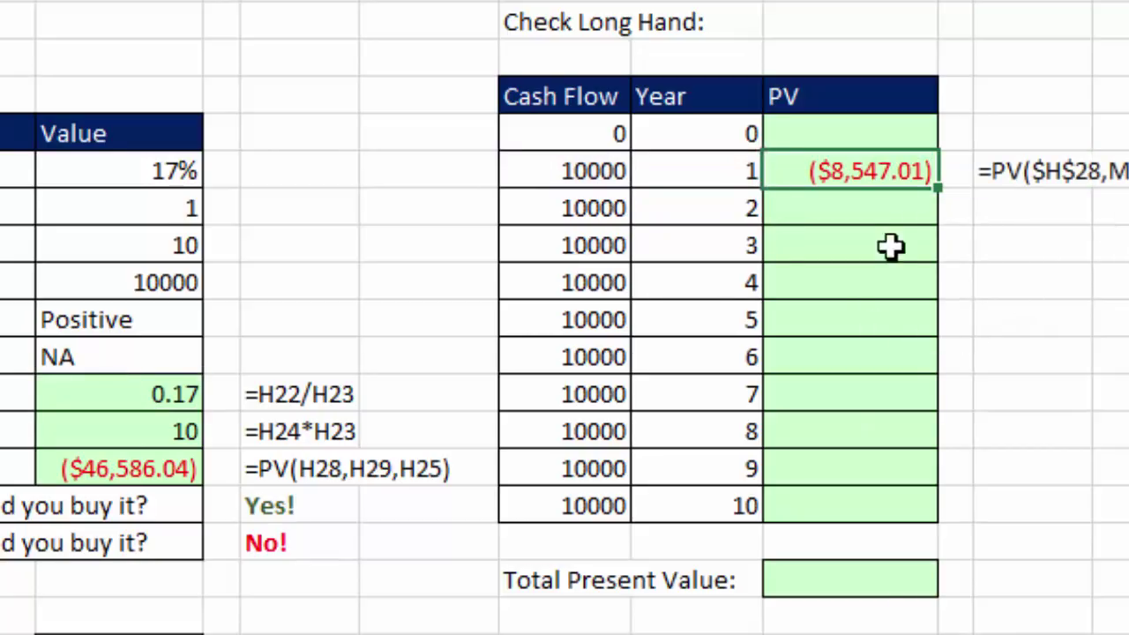
- Copy the year 1 PV formula down through year 10 and up to year 0, and check the references in the last row
double_click(941, 190)
left_click_drag(941, 189, 940, 132)
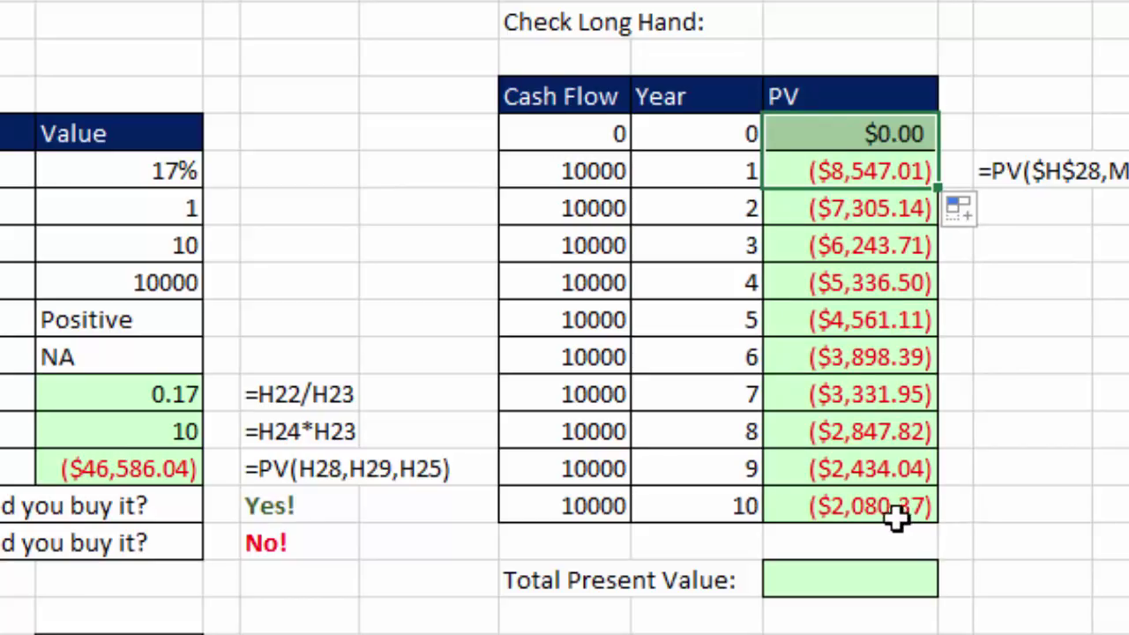
left_click(895, 520)
key("F2")
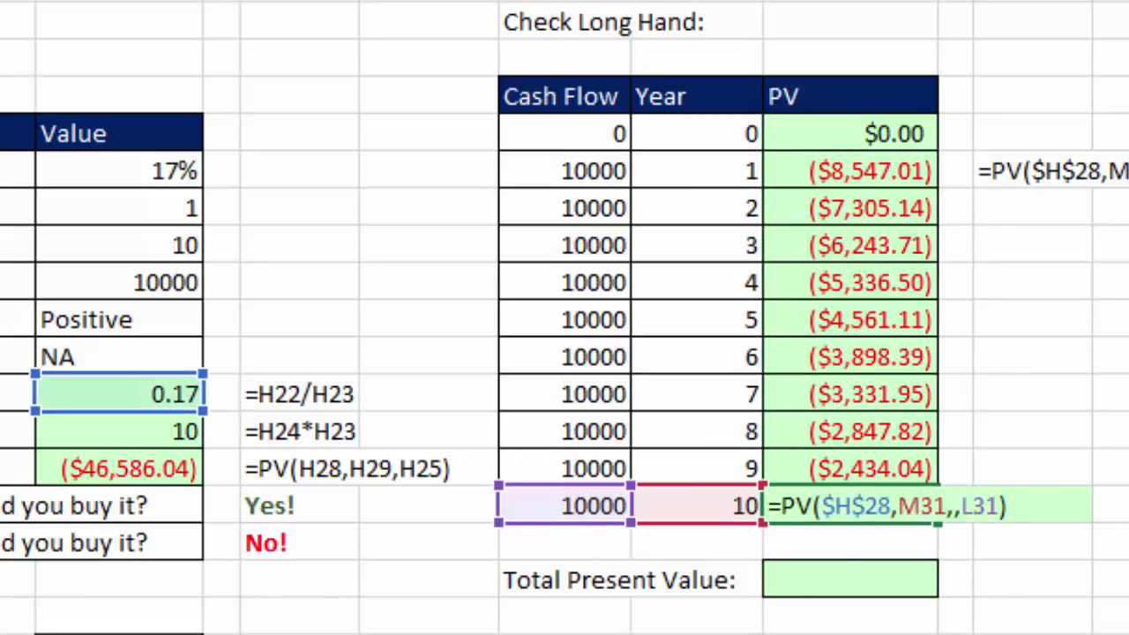
key("Return")
- Calculate the Total Present Value in N33 with =SUM(N21:N31), and compare it with the PV result in H30
key("Return")
key("alt+equal")
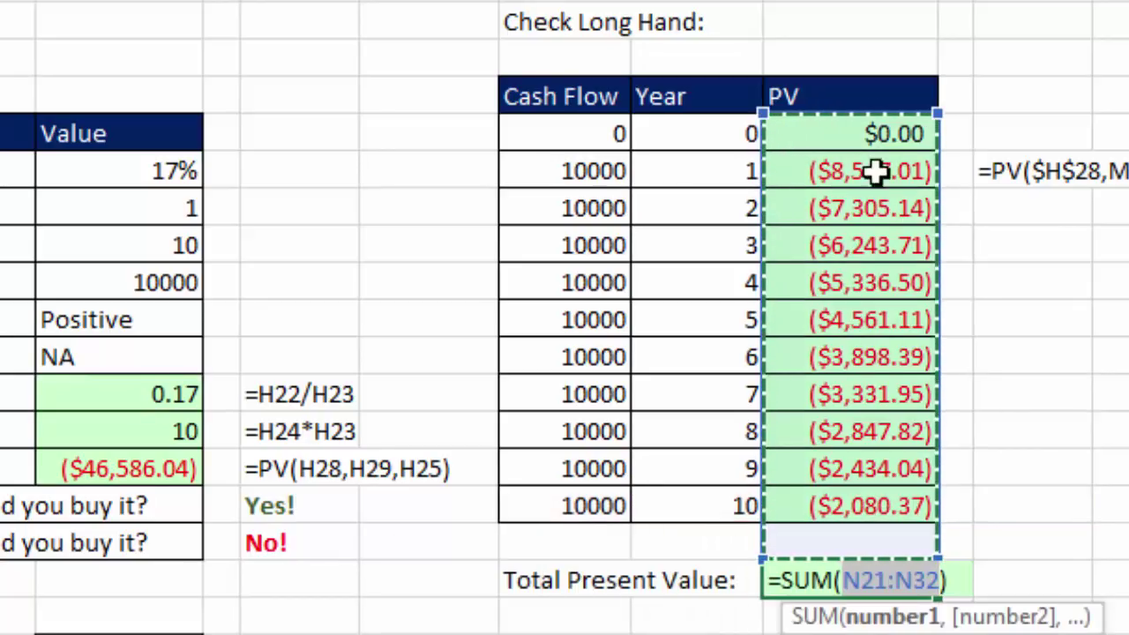
left_click_drag(873, 146, 935, 505)
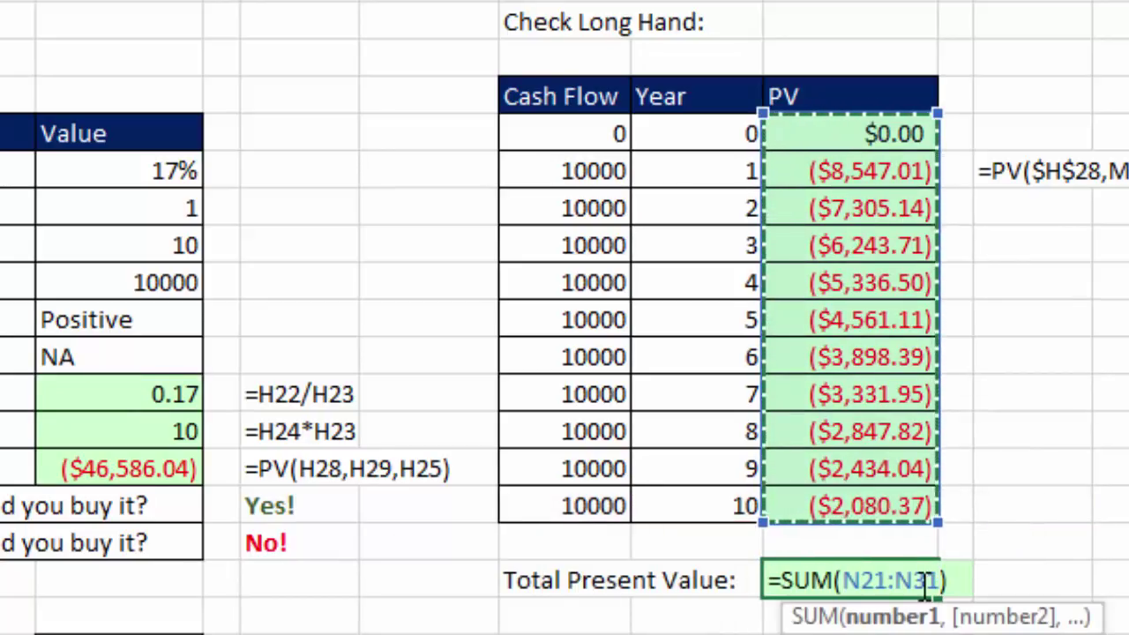
key("Return")
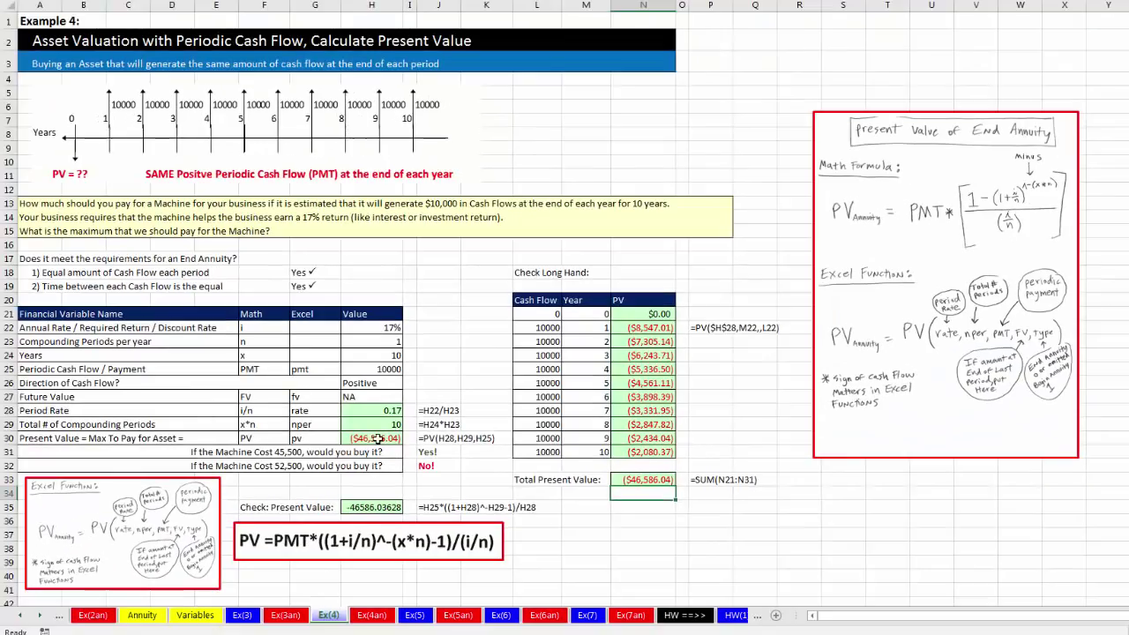
left_click(377, 438)
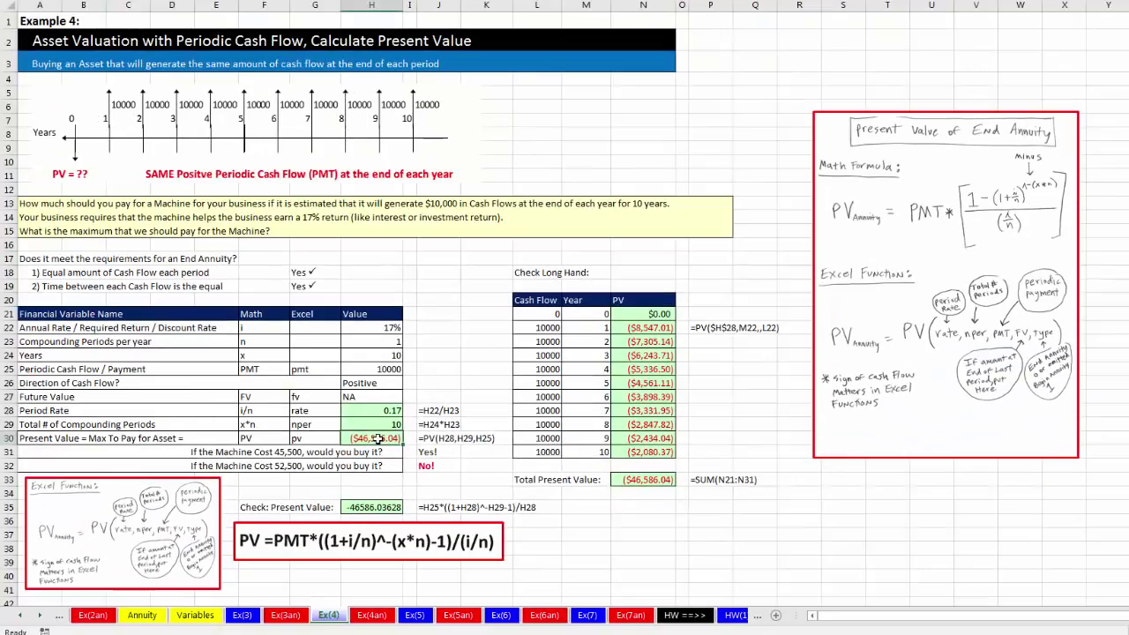
- Compare the formula check in H35 with the long hand total in N33, and open the Ex(5) sheet
left_click(381, 504)
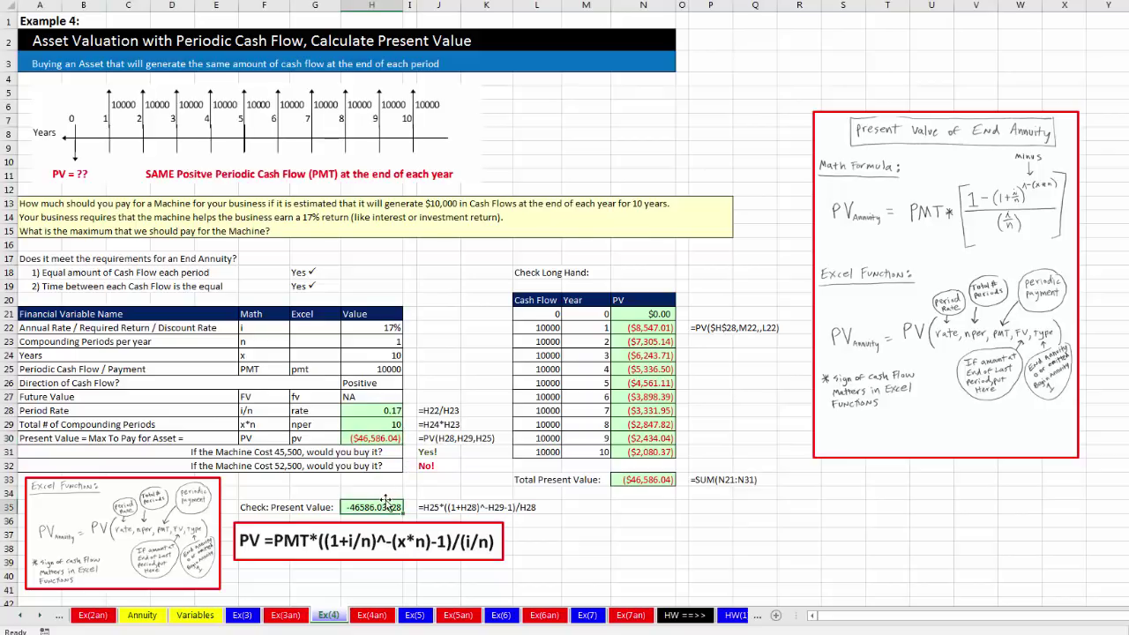
left_click(649, 484)
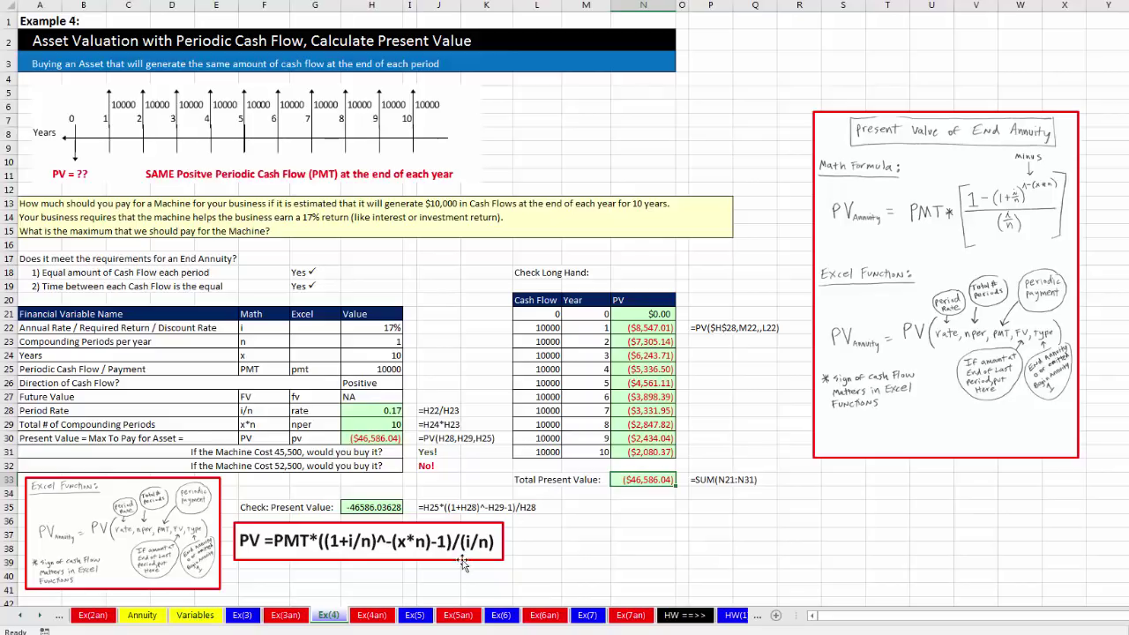
left_click(415, 616)
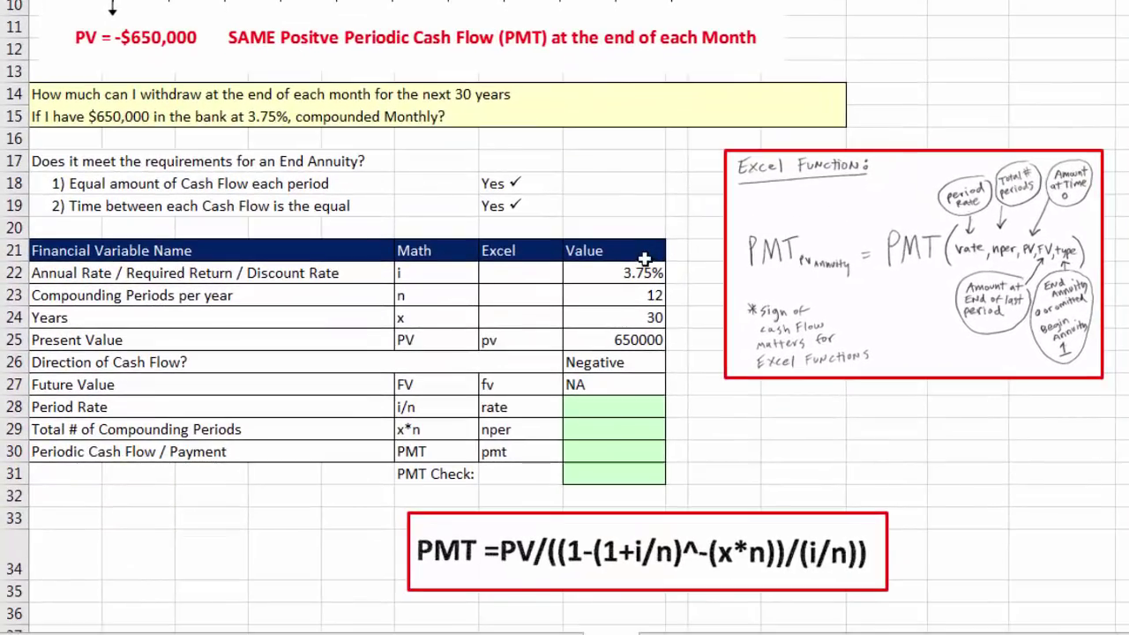
- Shorten the label in A22 to "Annual Rate", removing the required return and discount rate wording
left_click(648, 270)
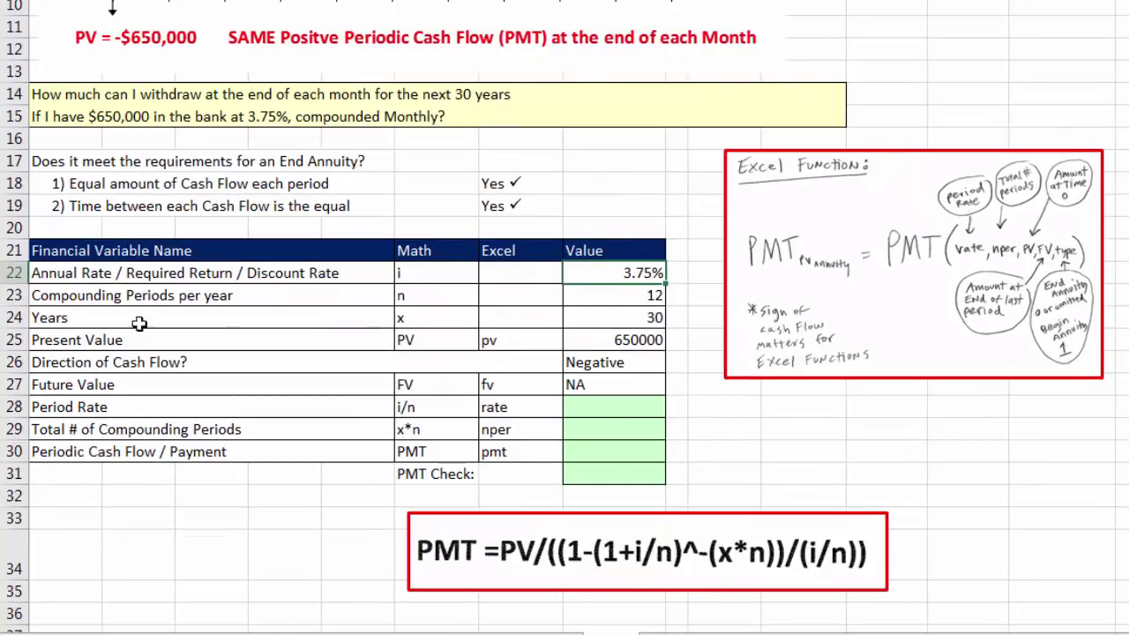
left_click(51, 275)
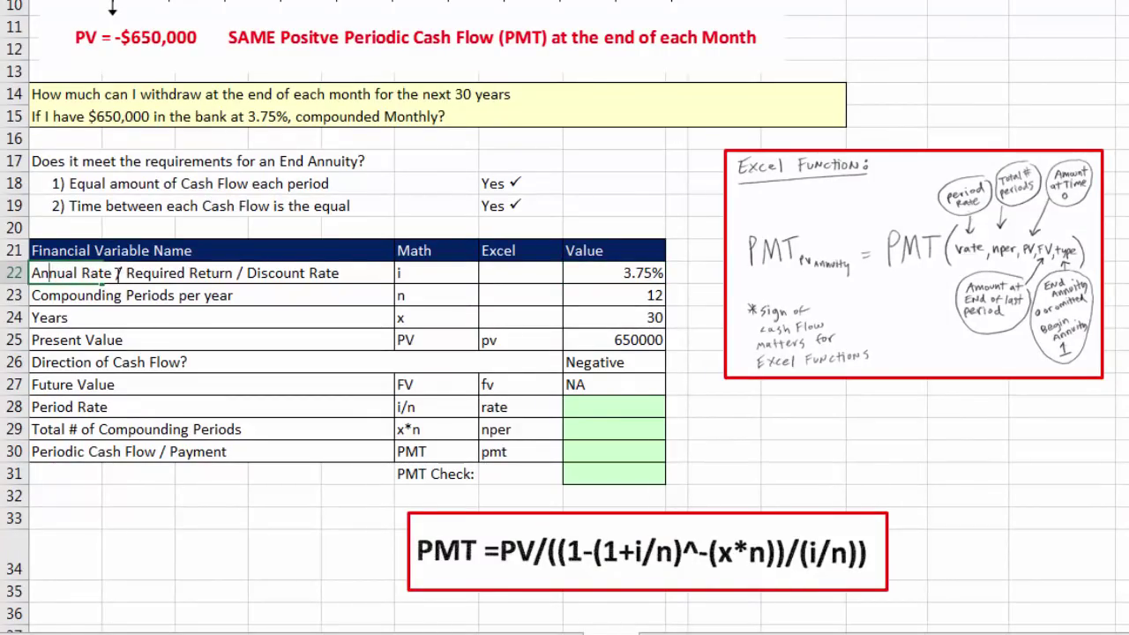
left_click_drag(116, 275, 377, 288)
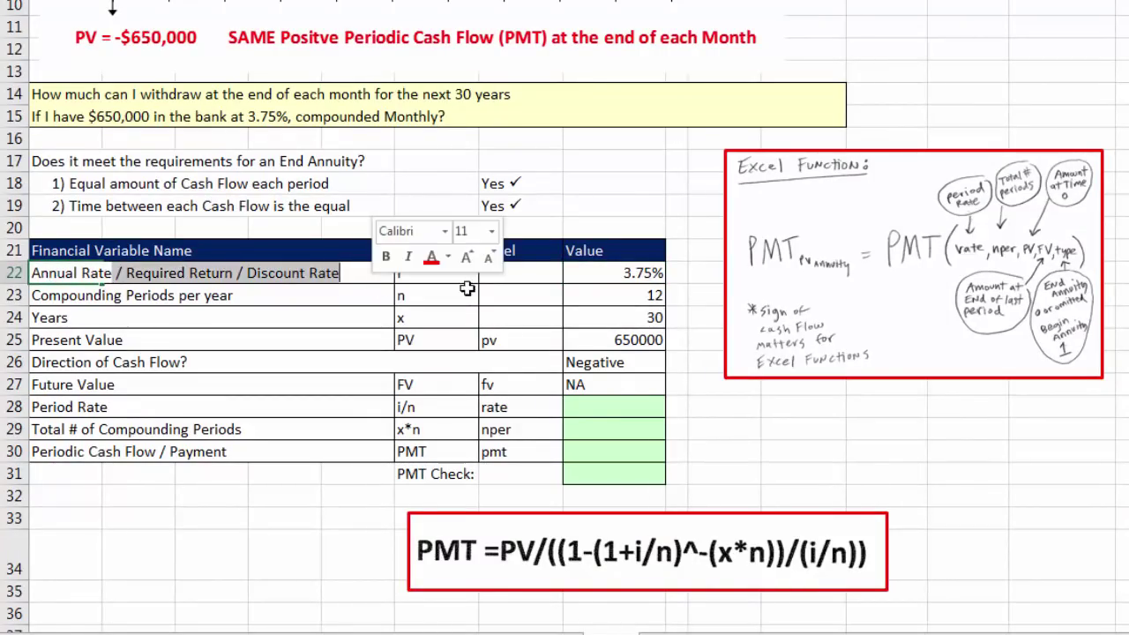
key("BackSpace")
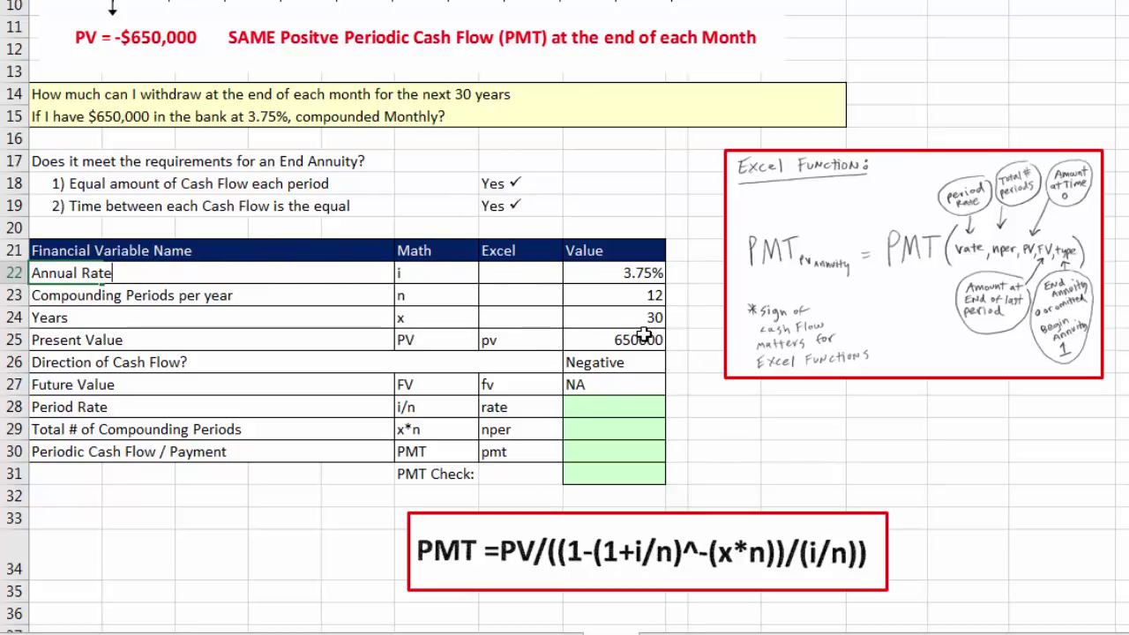
double_click(102, 295)
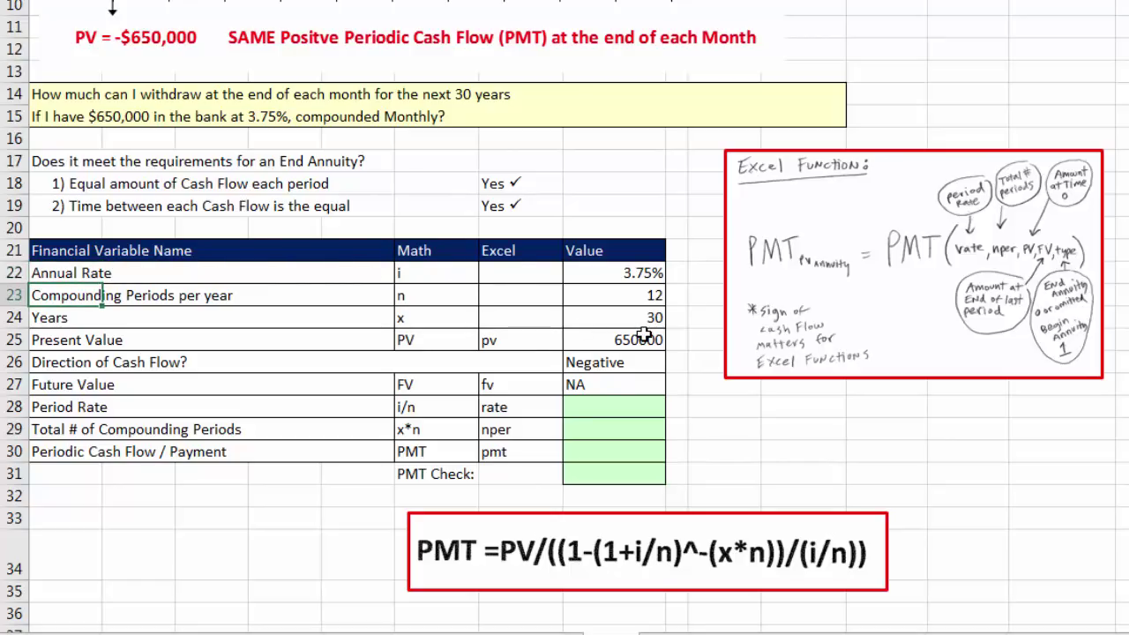
- Review the given rate, periods, years and present value, and calculate the Period Rate in H28 with =H22/H23
left_click(644, 272)
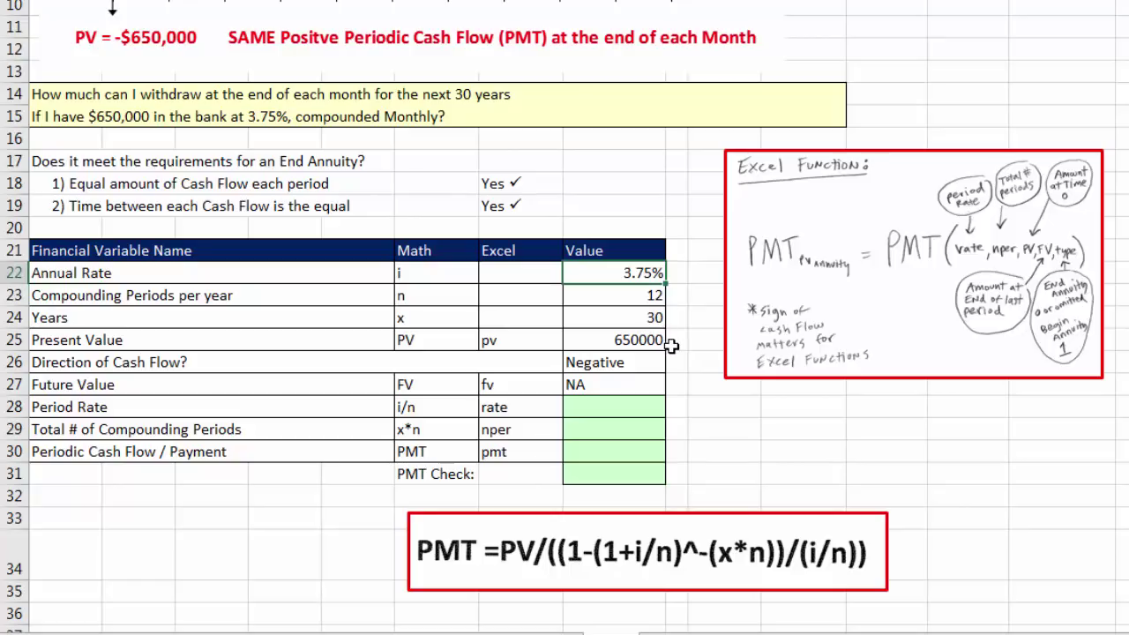
left_click(649, 297)
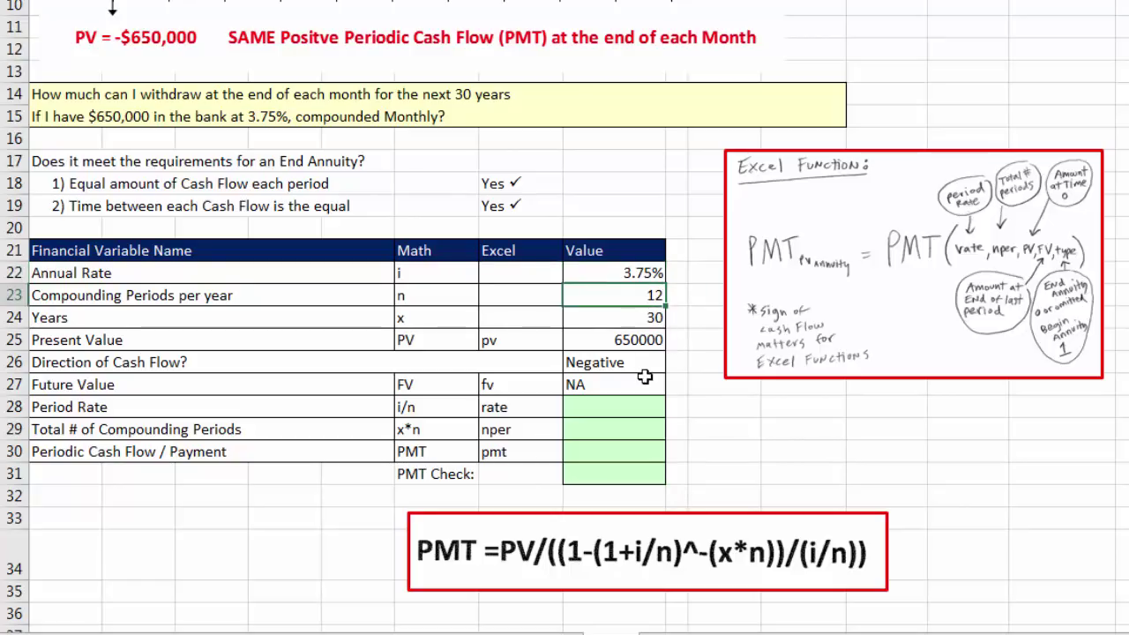
left_click(653, 320)
left_click(650, 343)
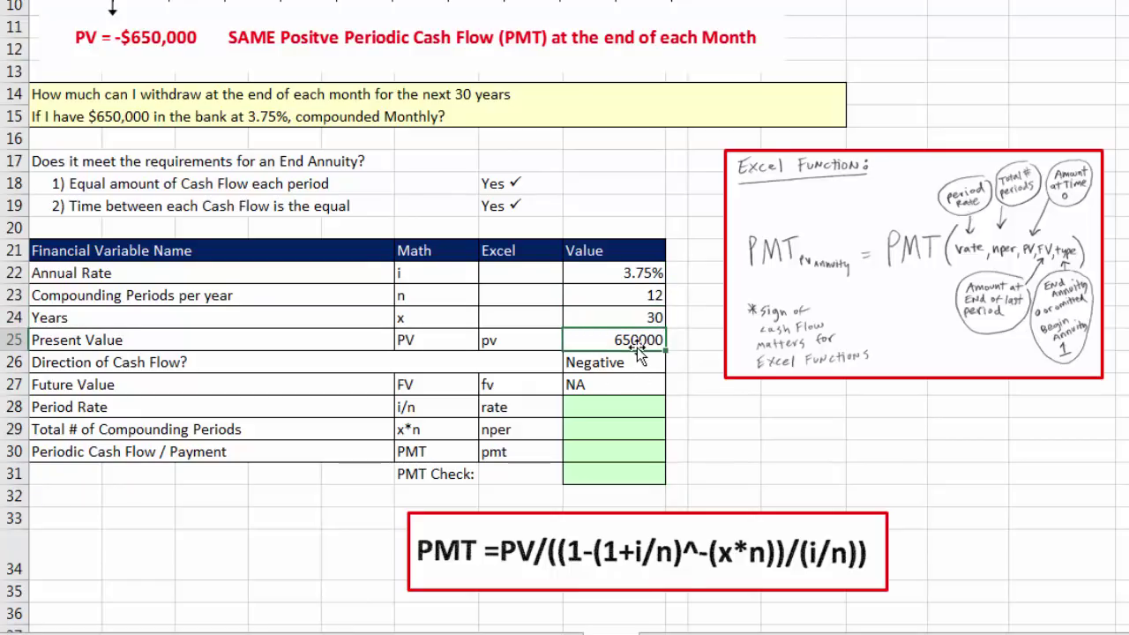
left_click(624, 409)
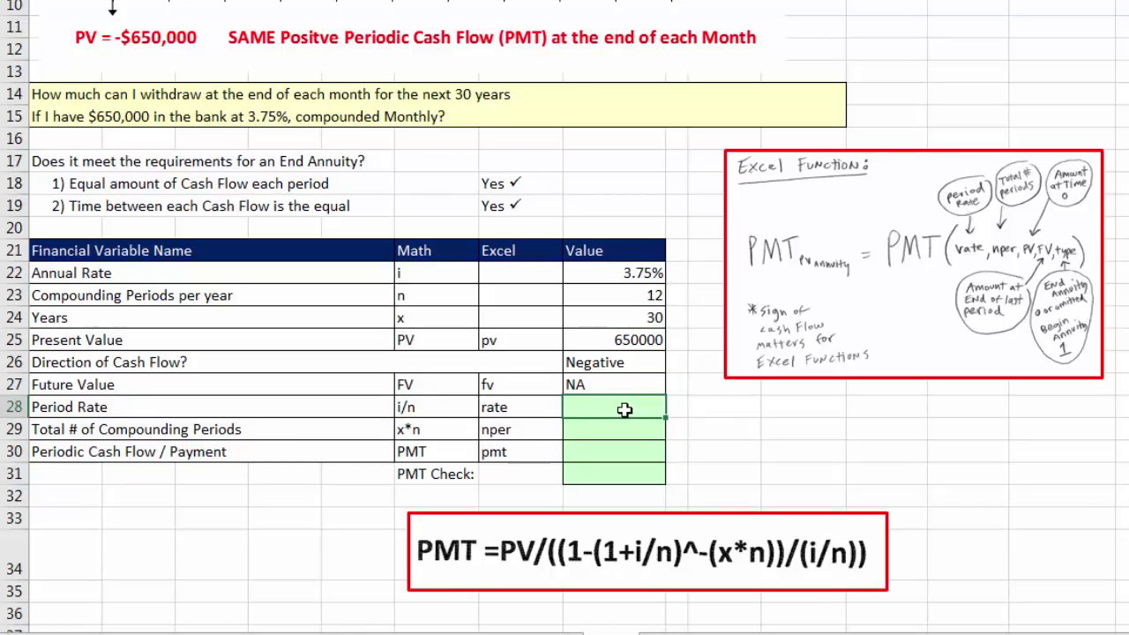
type("=")
key("Up")
key("Up")
key("Up")
key("Up")
key("Up")
key("Up")
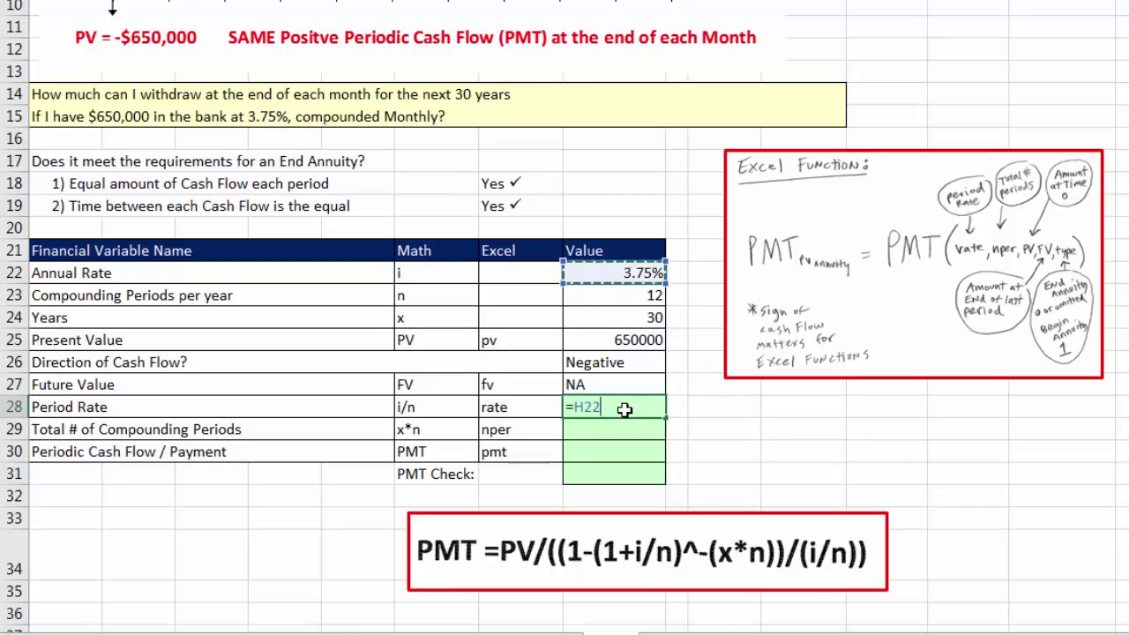
type("/")
key("Up")
key("Up")
key("Up")
key("Up")
key("Up")
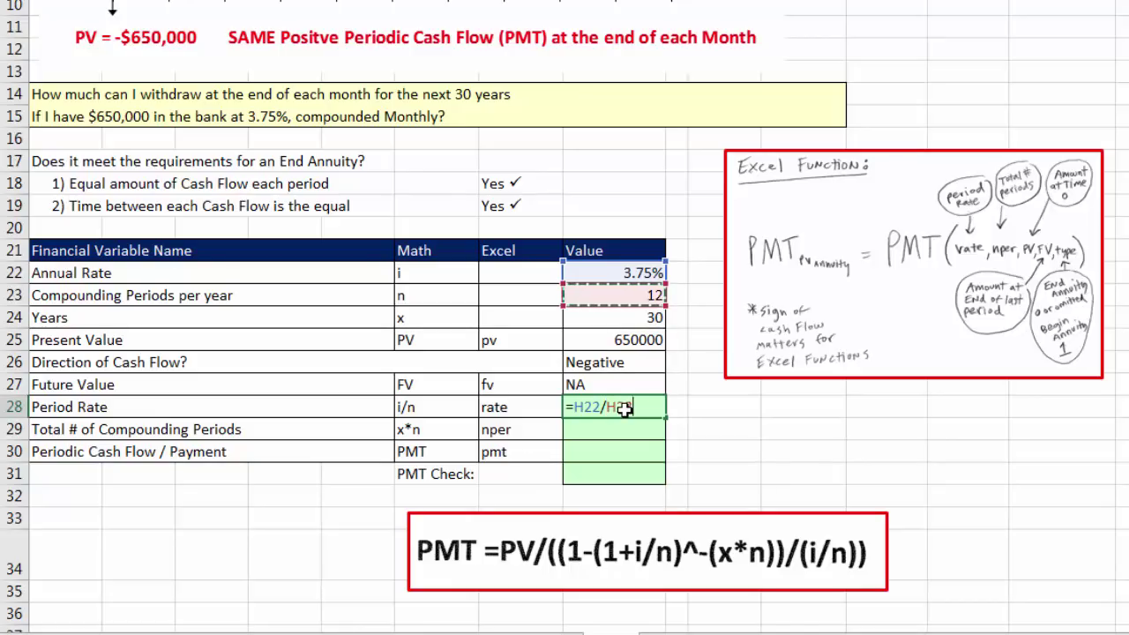
key("Return")
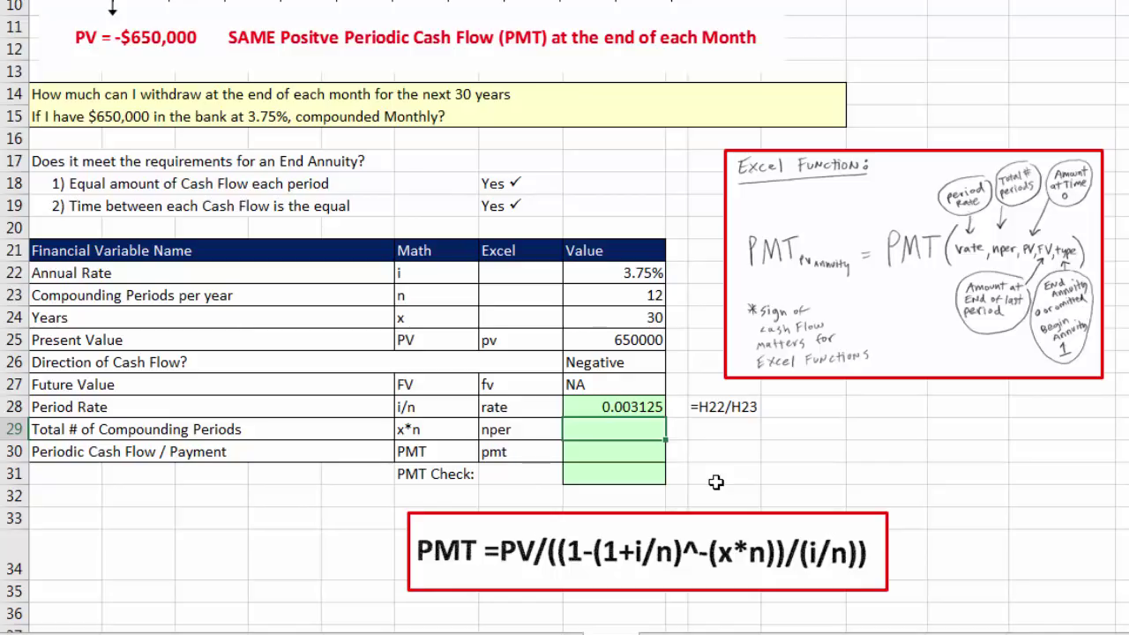
- Calculate the Total # of Compounding Periods in H29 with =H24*H23
type("=")
key("Up")
key("Up")
key("Up")
key("Up")
key("Up")
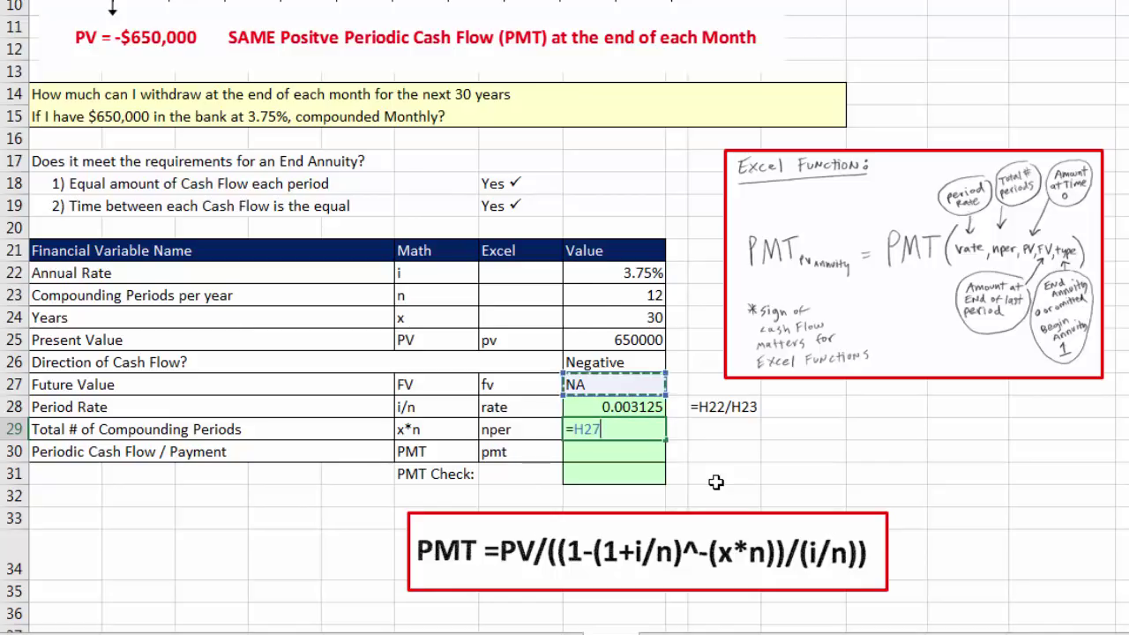
type("*")
key("Up")
key("Up")
key("Up")
key("Up")
key("Up")
key("Up")
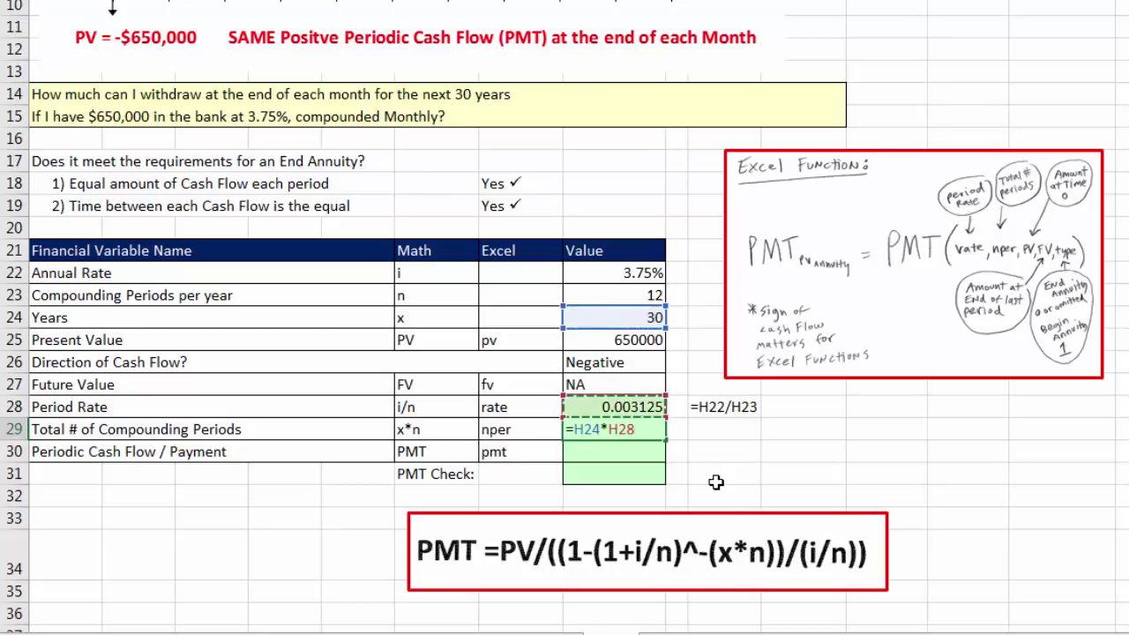
key("Return")
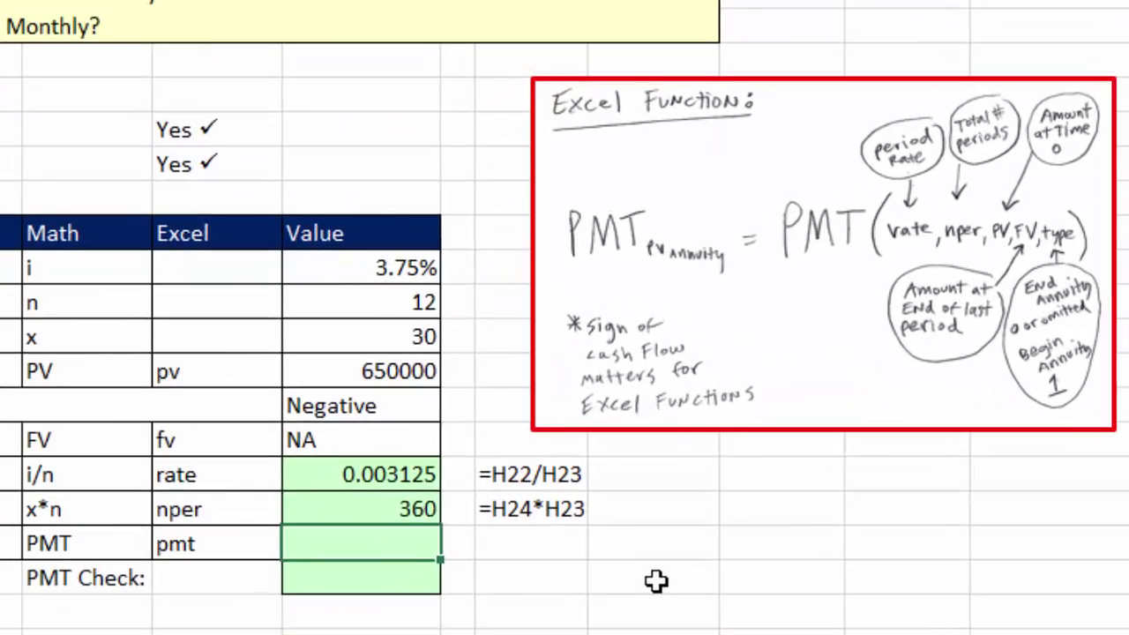
- Calculate the Periodic Cash Flow / Payment in H30 with =PMT(H28,H29,-H25), entering the present value as negative
type("=pmt")
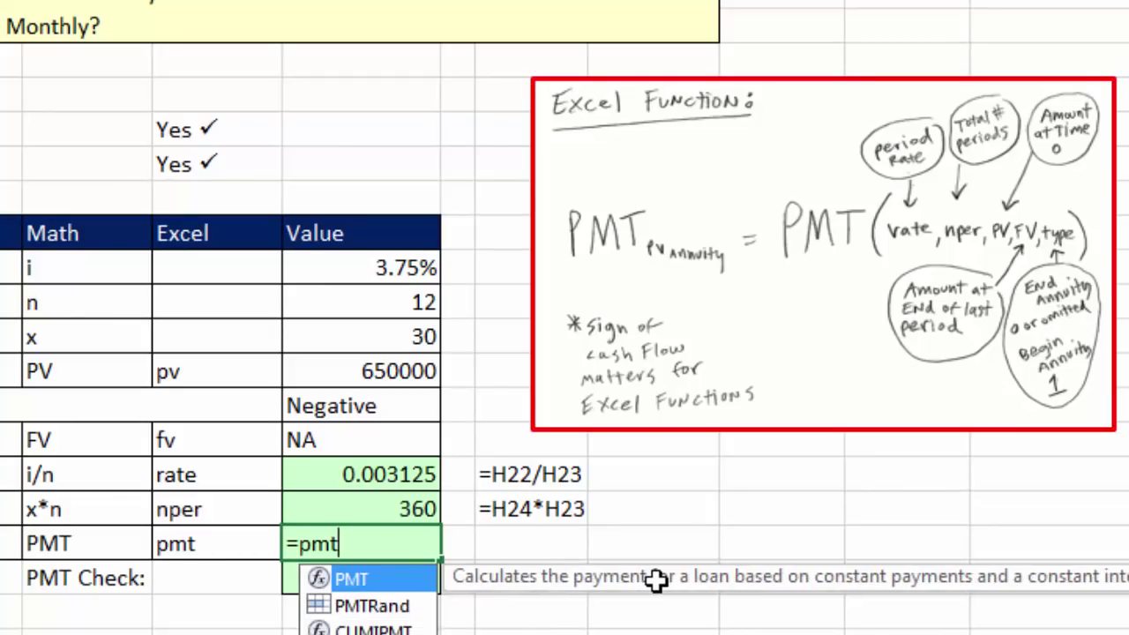
key("Tab")
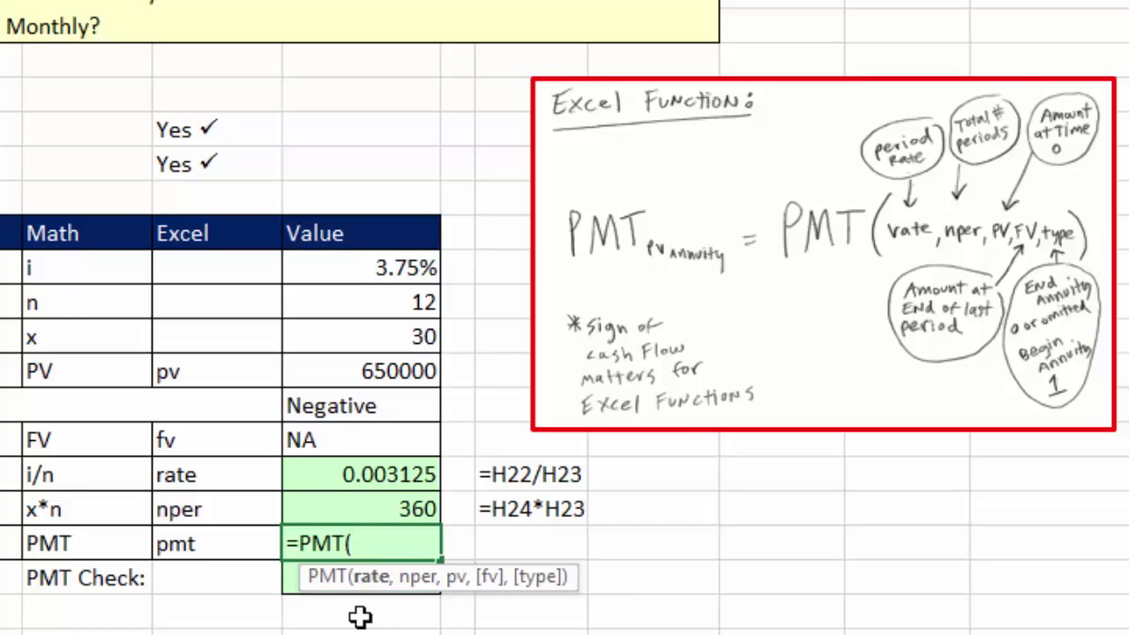
key("Up")
key("Up")
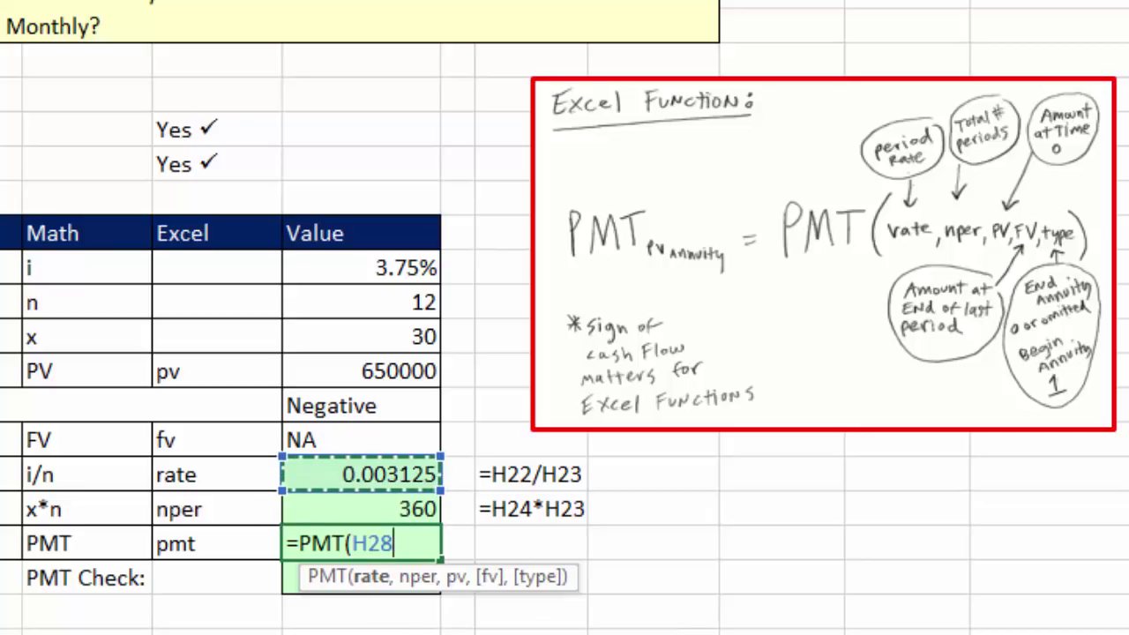
type(",")
key("Up")
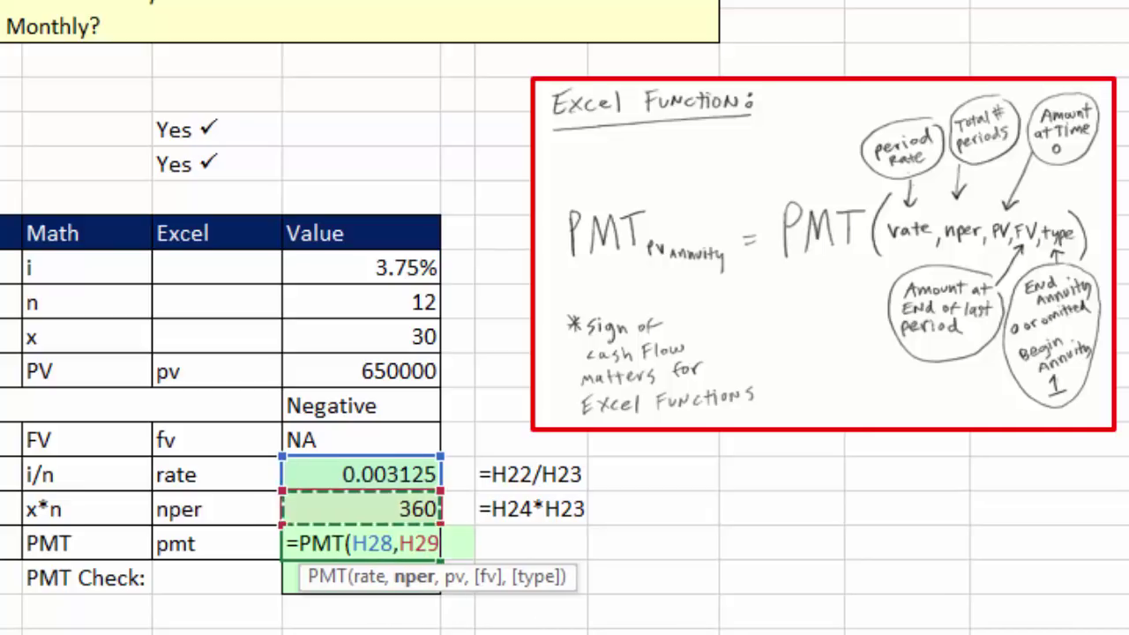
type(",")
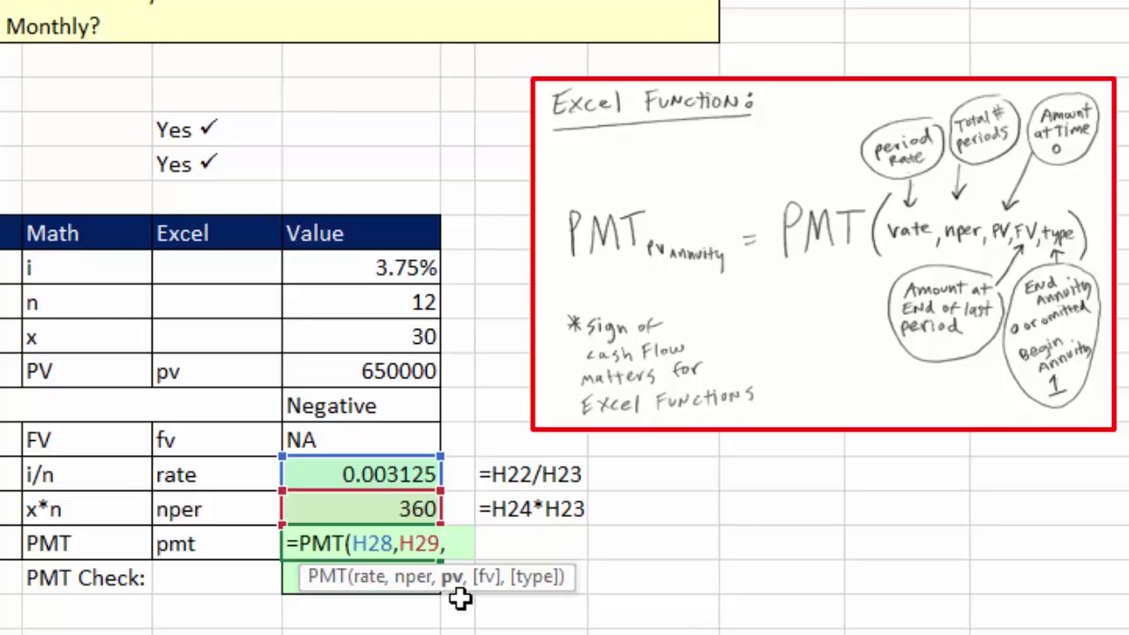
type("-")
left_click(395, 375)
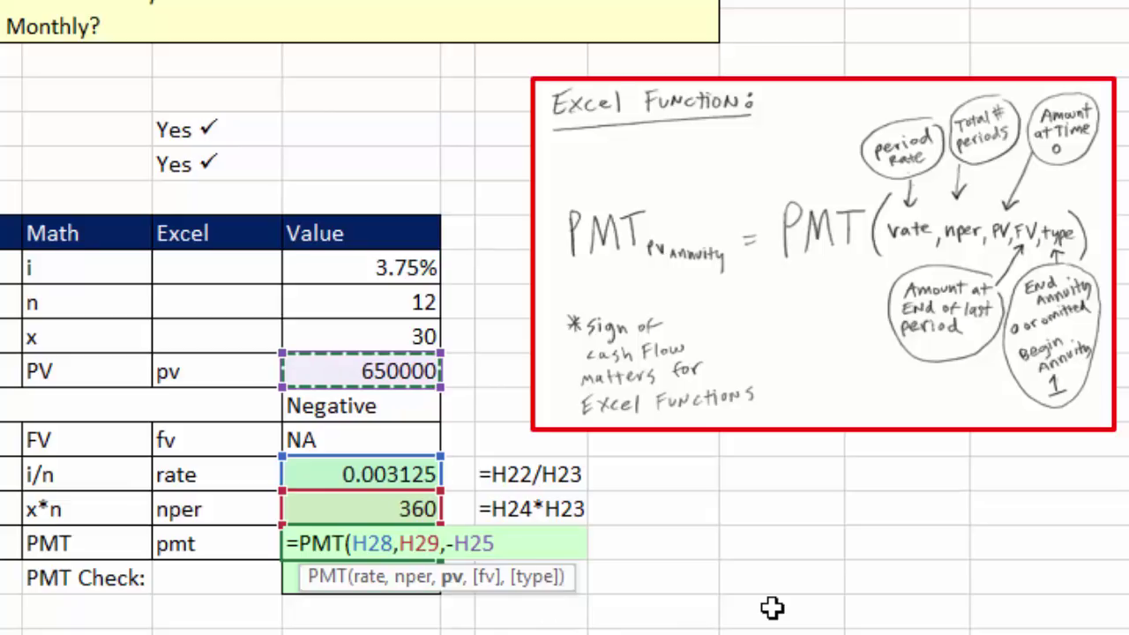
type(")")
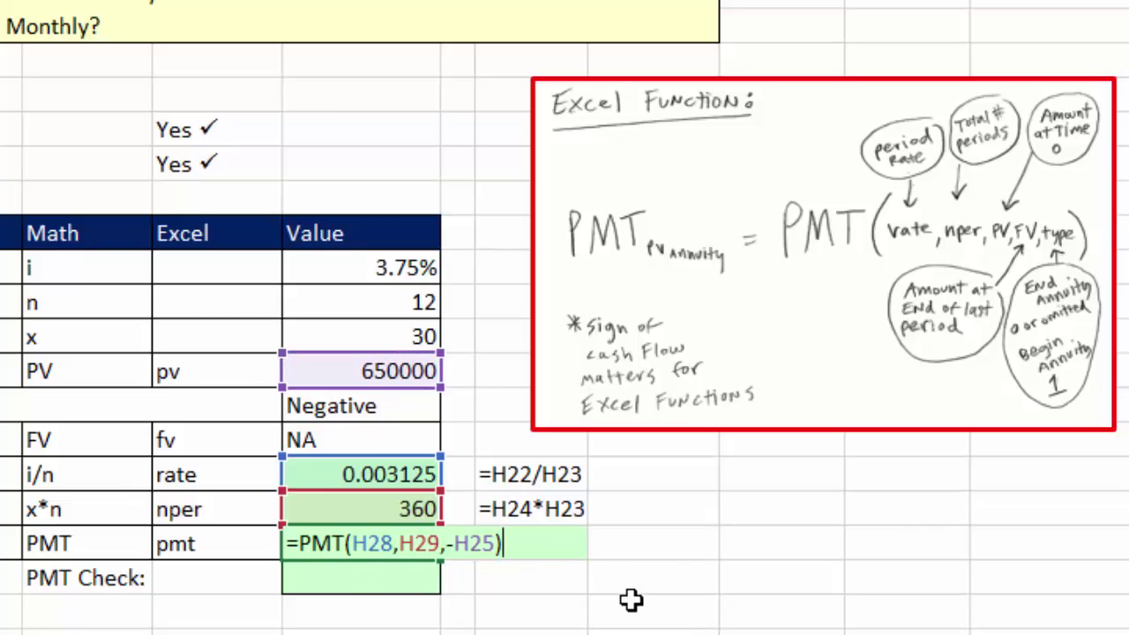
key("Return")
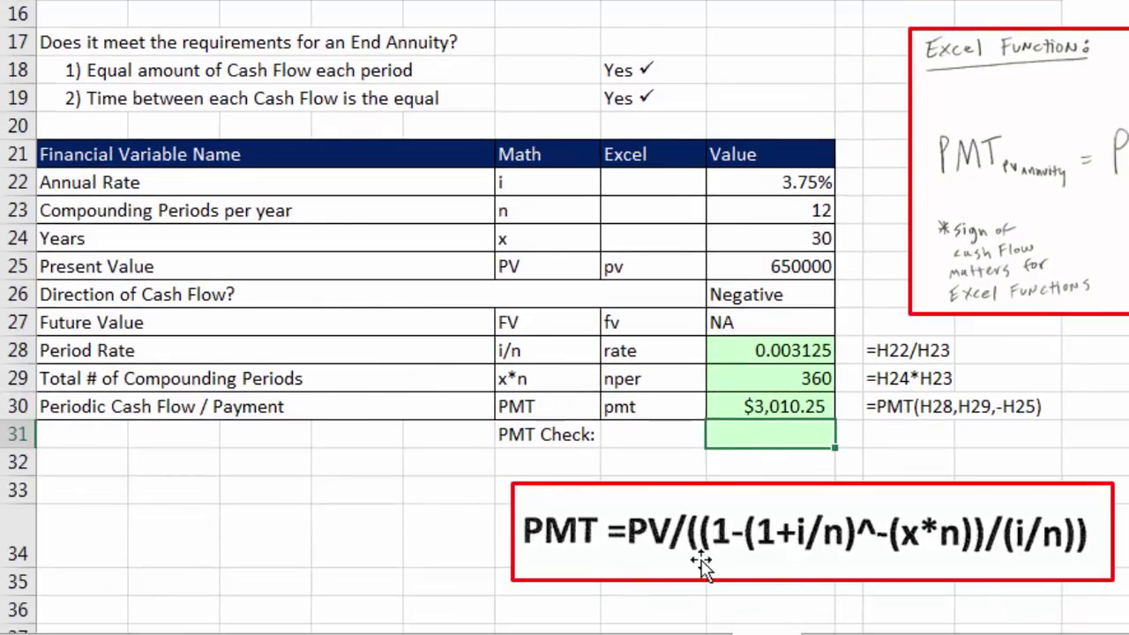
- Begin the PMT Check formula in H31 with the present value over the annuity numerator: =H25/((1-(1+H28)^-H29)
type("=")
key("Up")
key("Up")
key("Up")
key("Up")
key("Up")
key("Up")
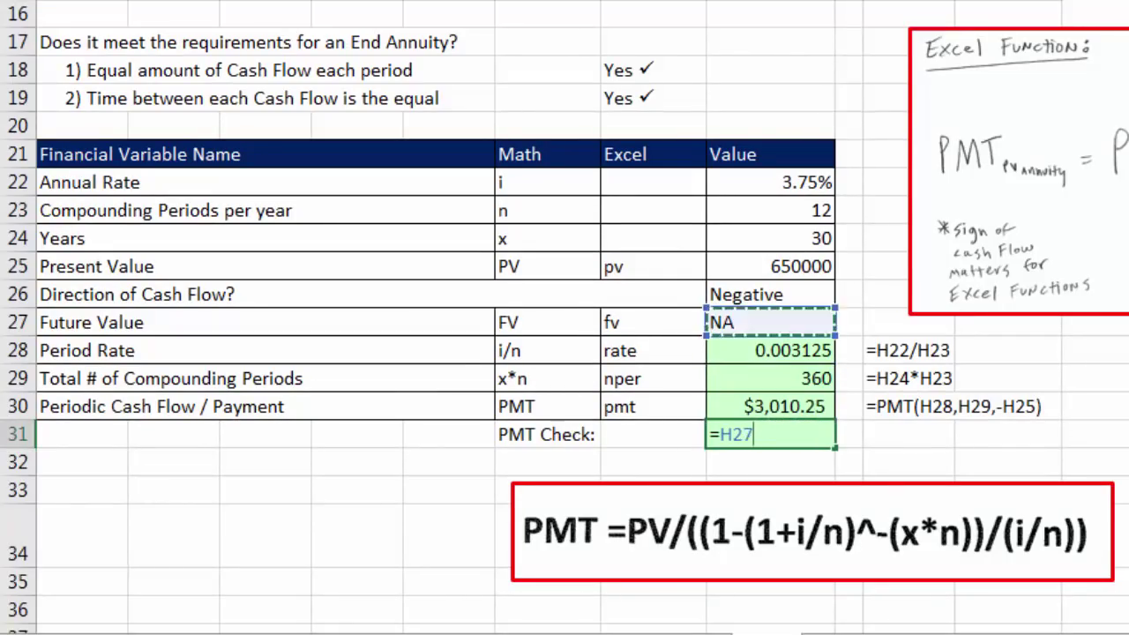
type("/")
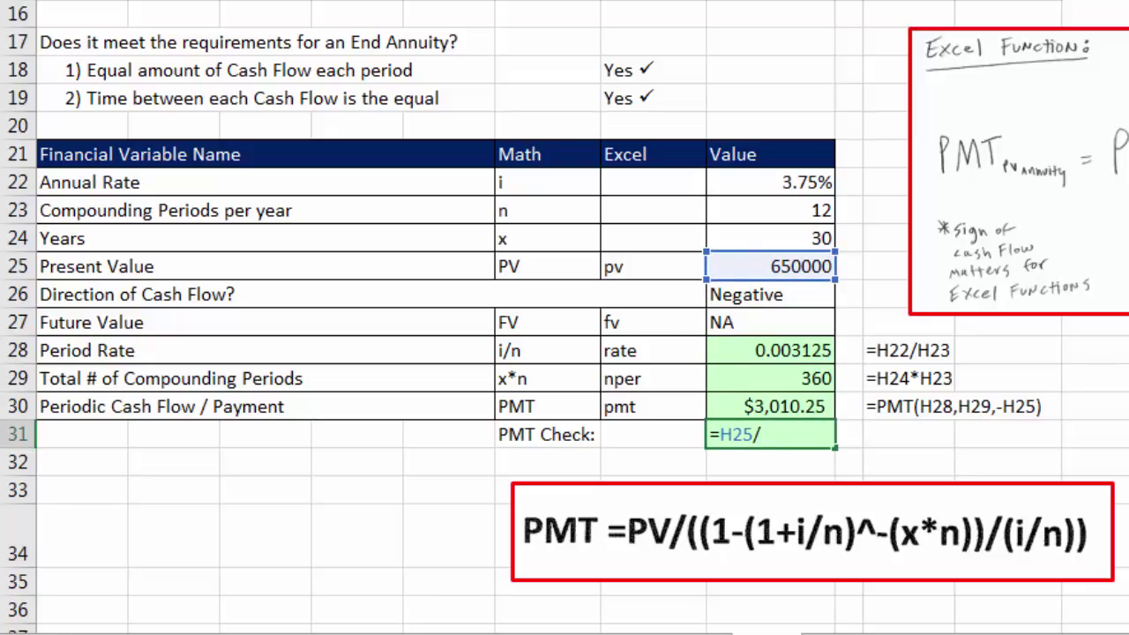
type("((1-(1")
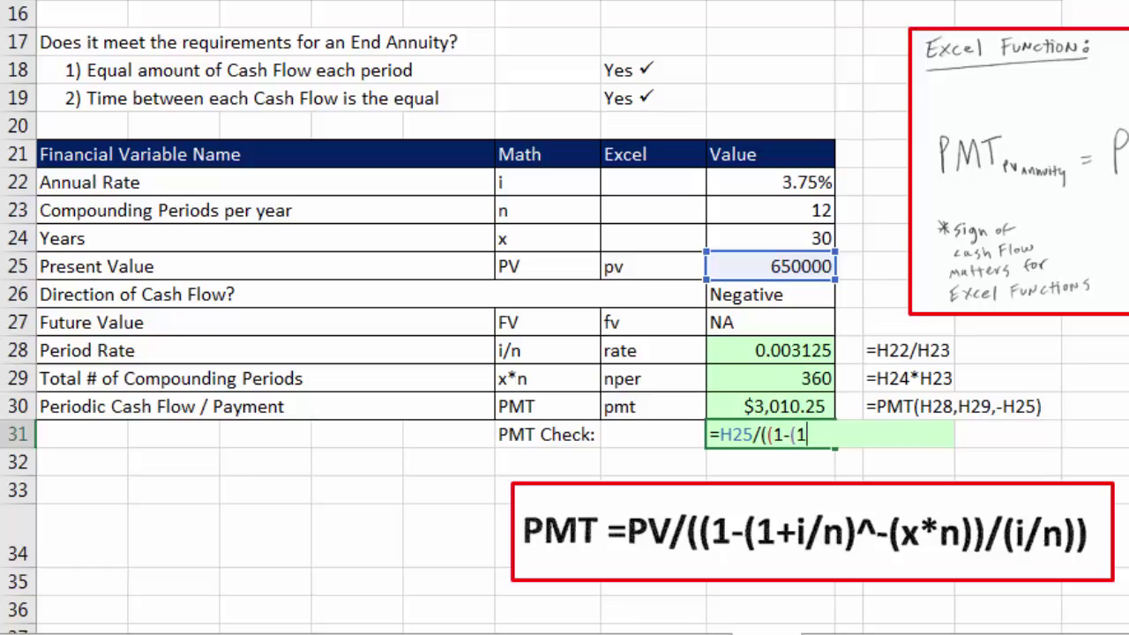
key("Up")
key("Up")
key("Up")
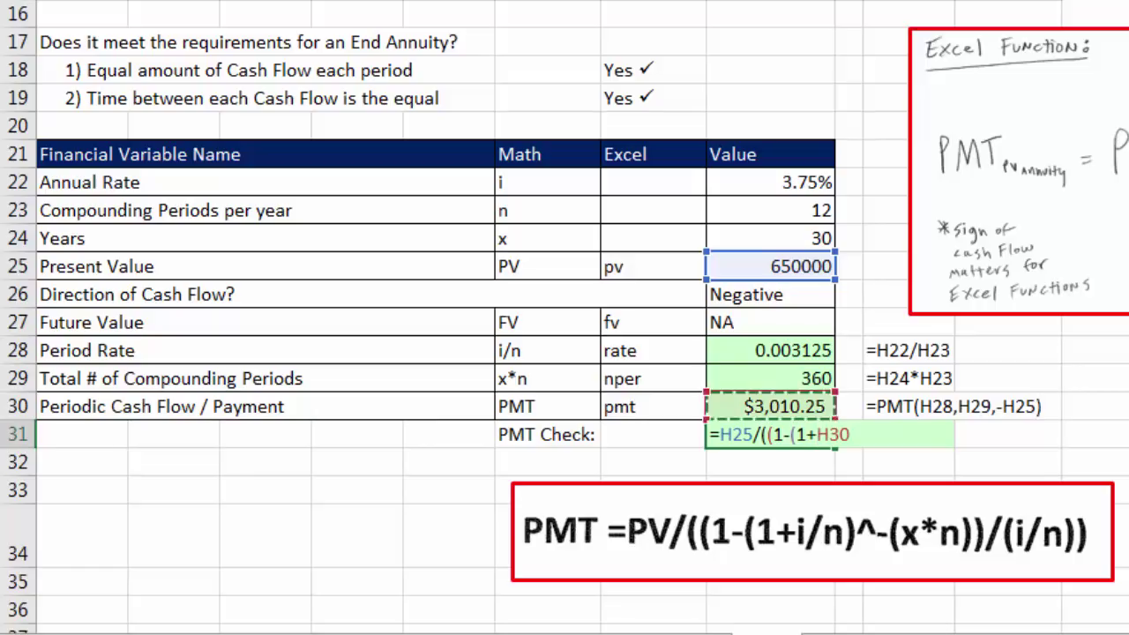
type(")")
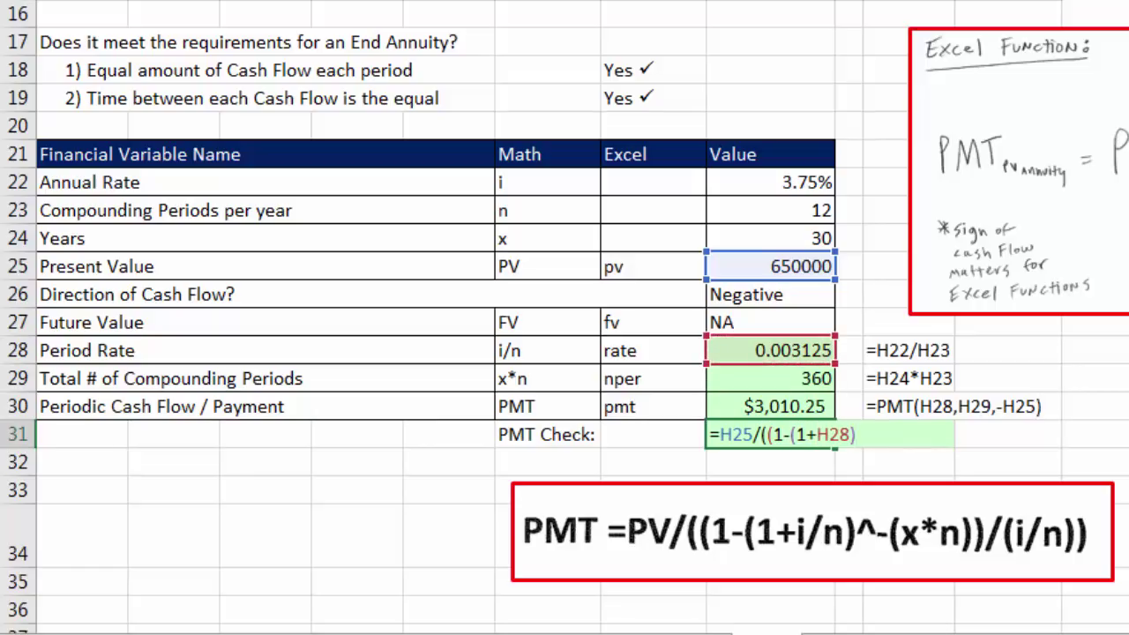
type("^-")
left_click(804, 377)
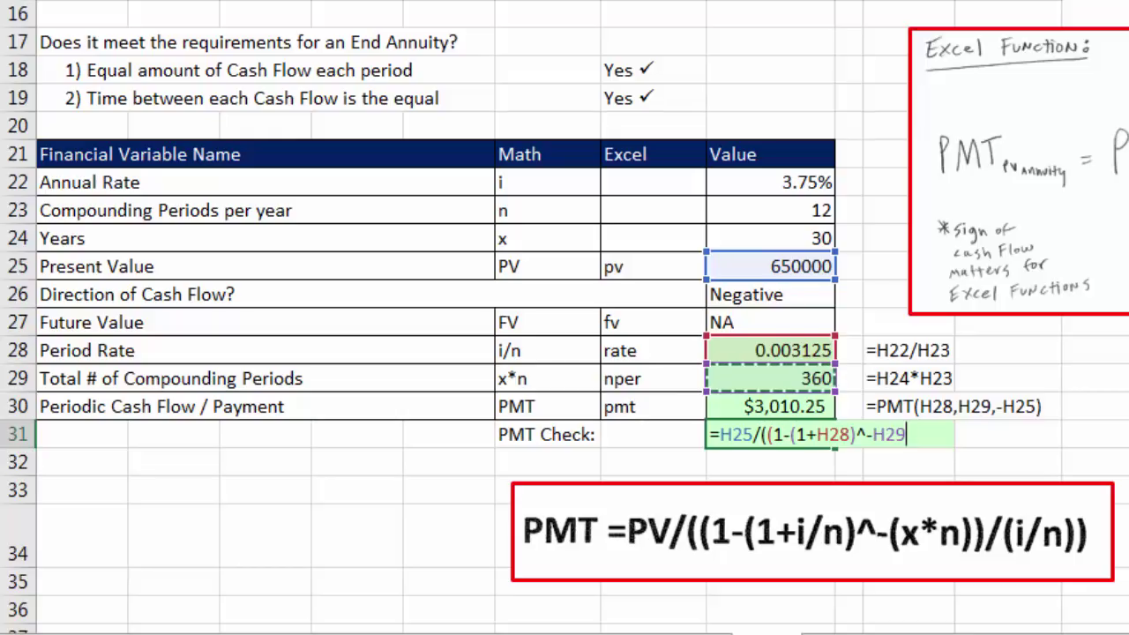
type(")")
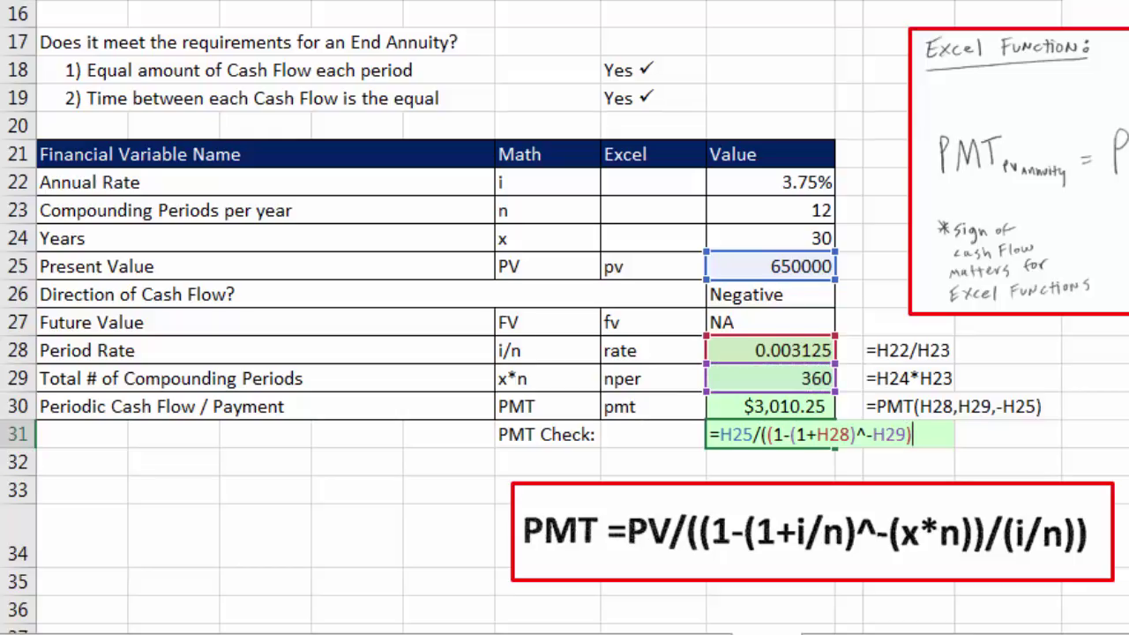
- Divide the numerator by the period rate H28, completing the PMT Check in H31 as =H25/((1-(1+H28)^-H29)/H28)
left_click(770, 433)
left_click_drag(770, 439, 939, 434)
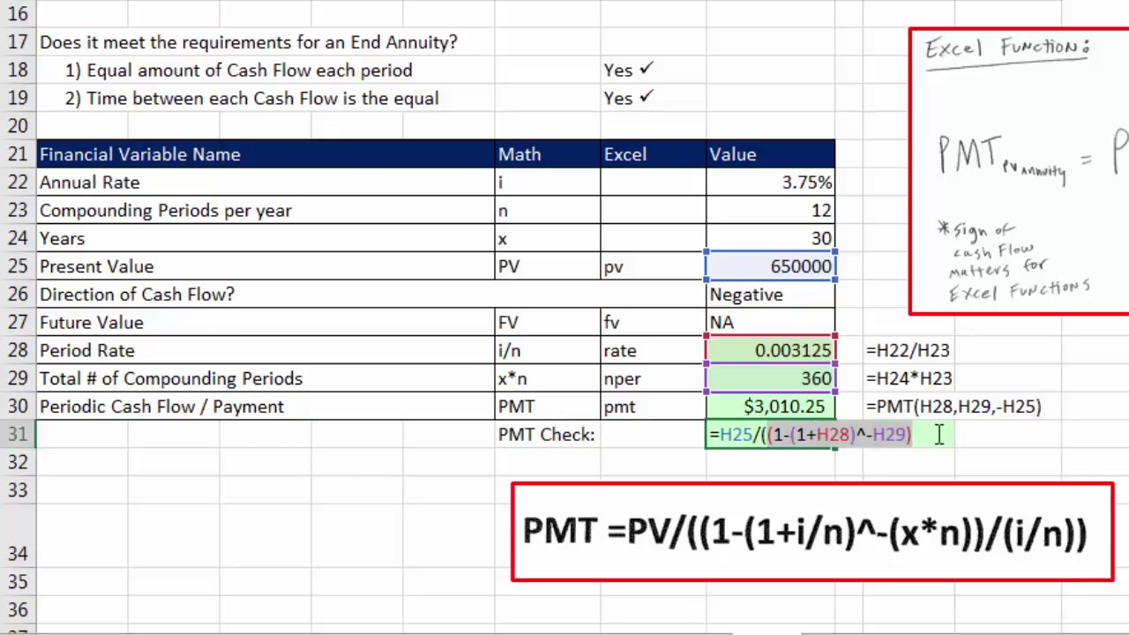
left_click(939, 434)
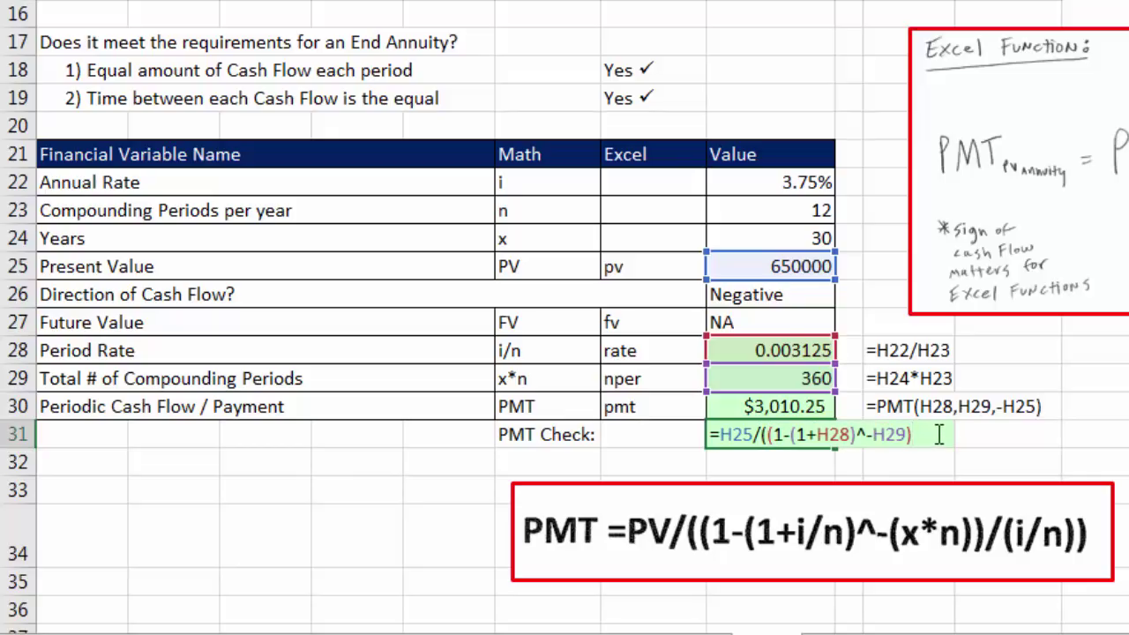
type("/")
left_click(815, 350)
type(")")
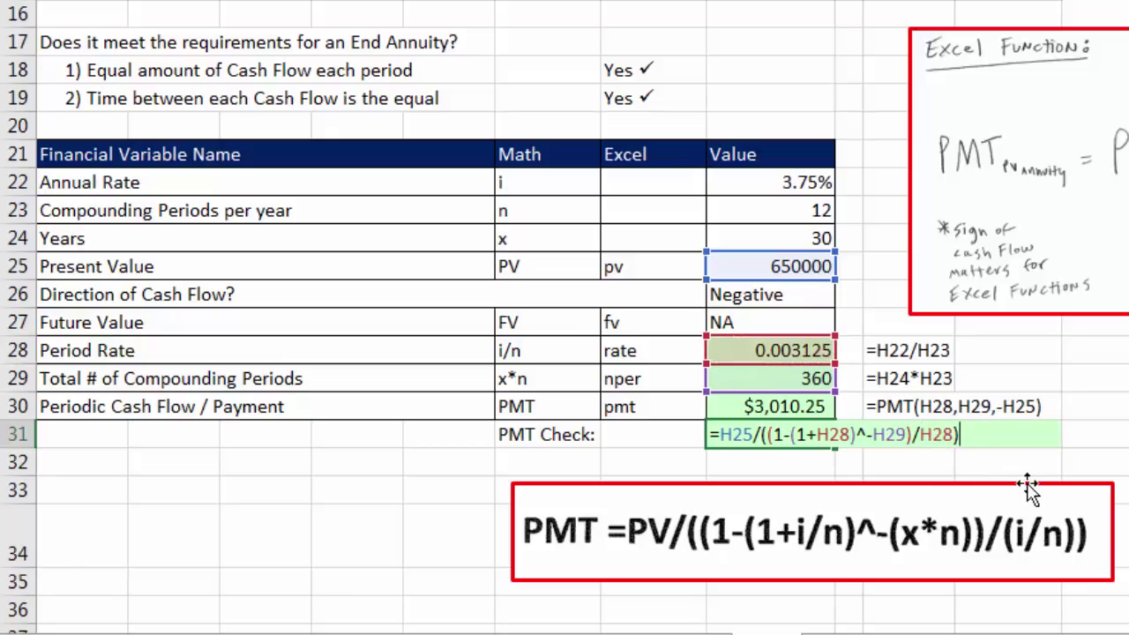
left_click(762, 435)
type("(")
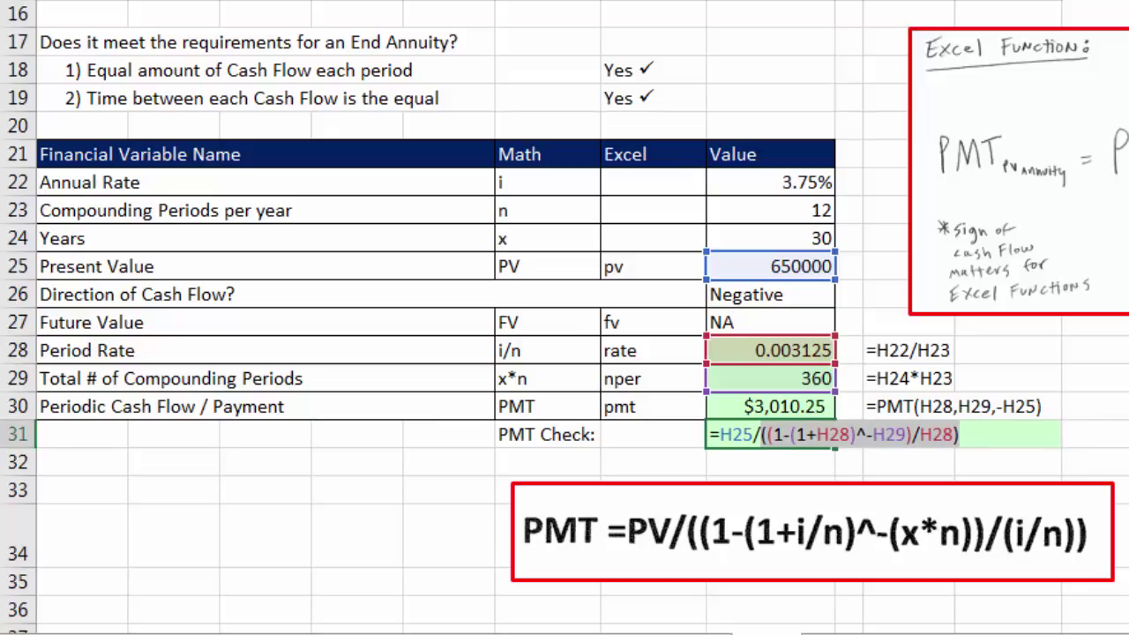
key("Return")
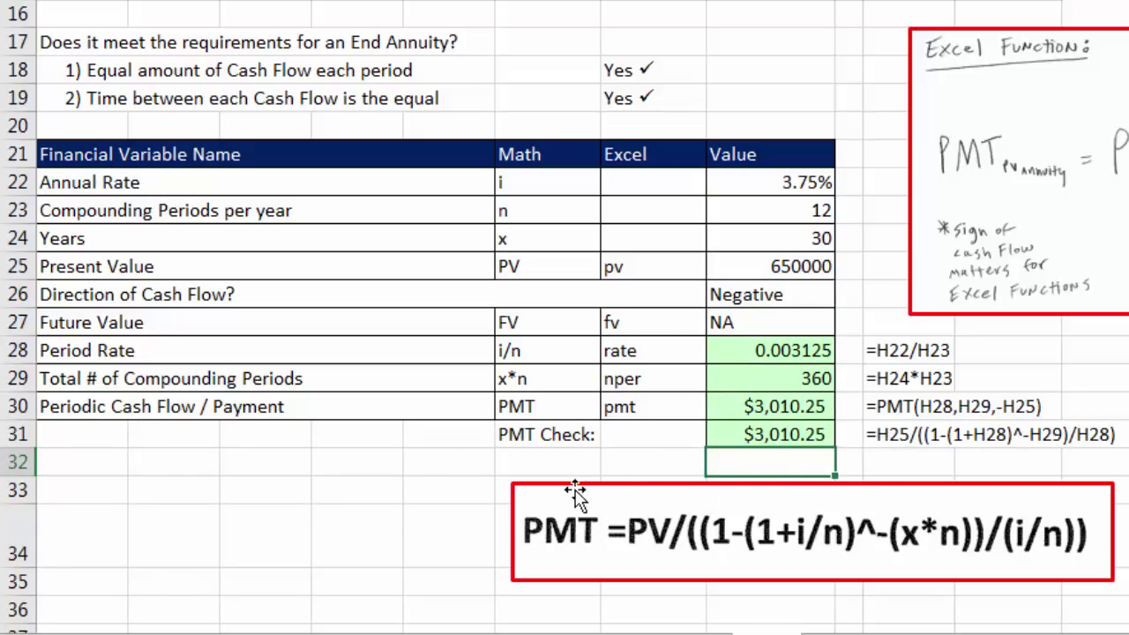
- Shift the PMT formula picture clear of the table and label F33 "Total Amount Withdrawn", widening column G to fit the text
left_click_drag(575, 494, 943, 511)
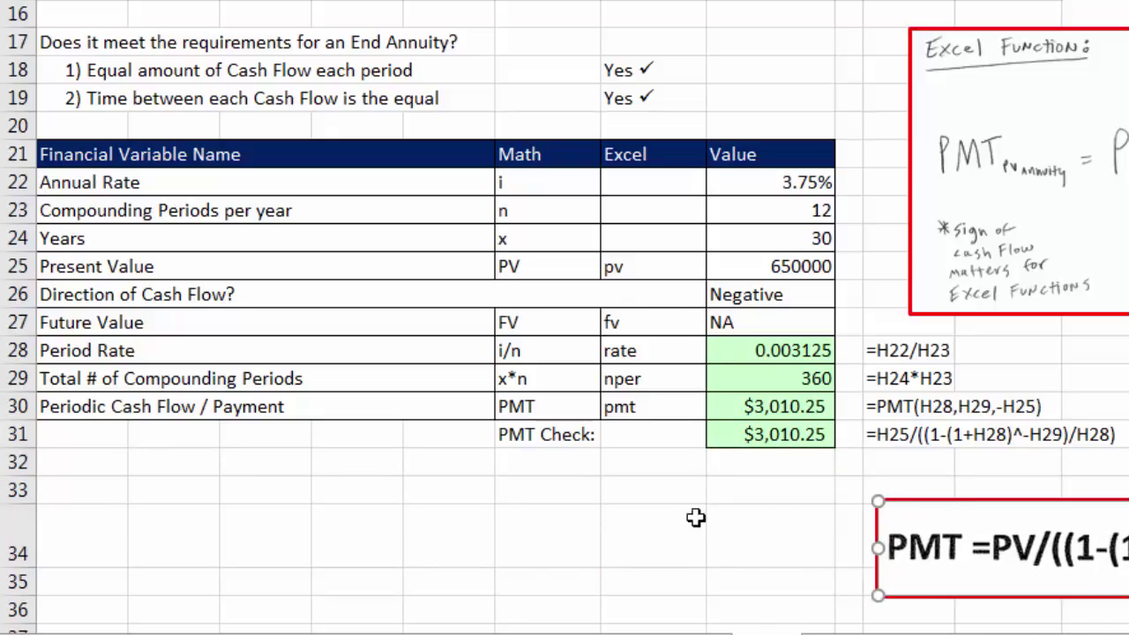
left_click(581, 486)
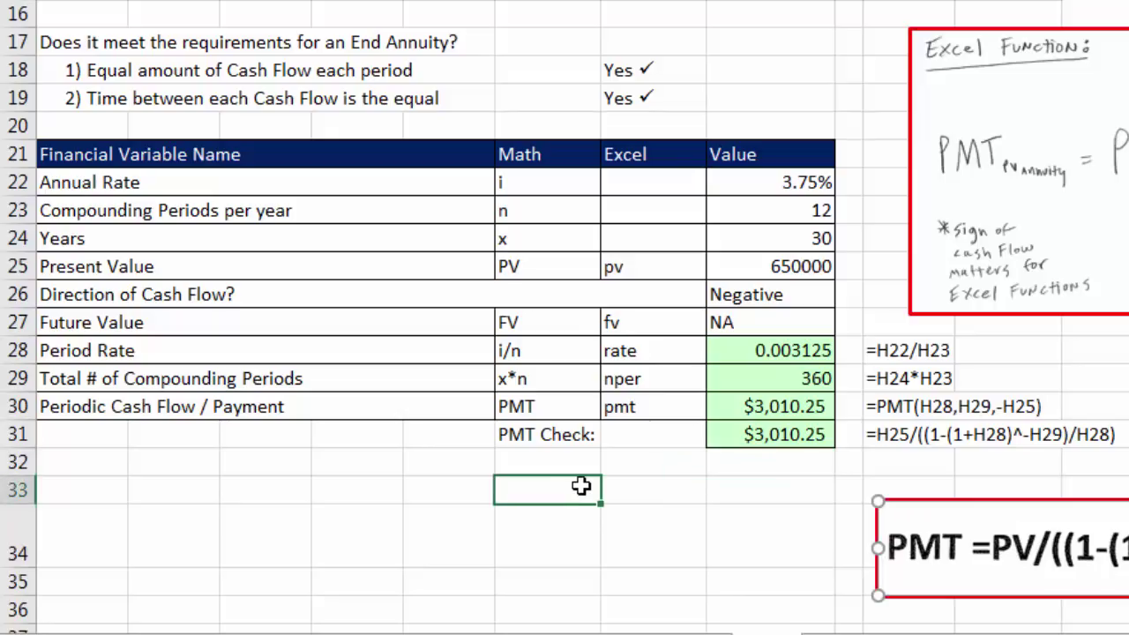
type("Total Amount Withdrawn")
key("Tab")
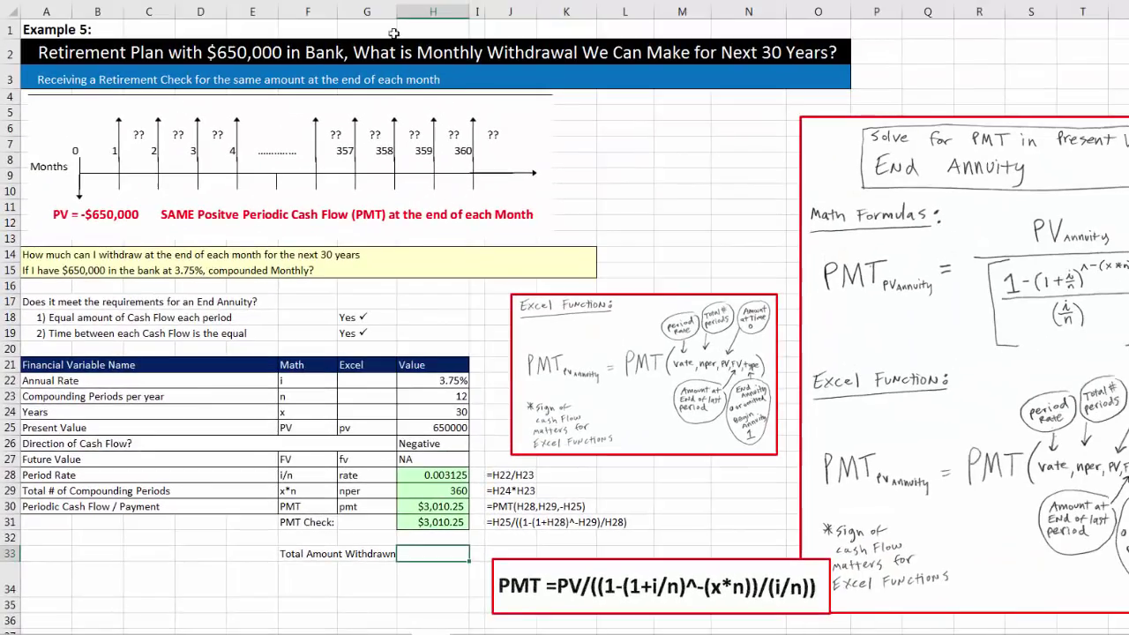
left_click_drag(395, 8, 403, 8)
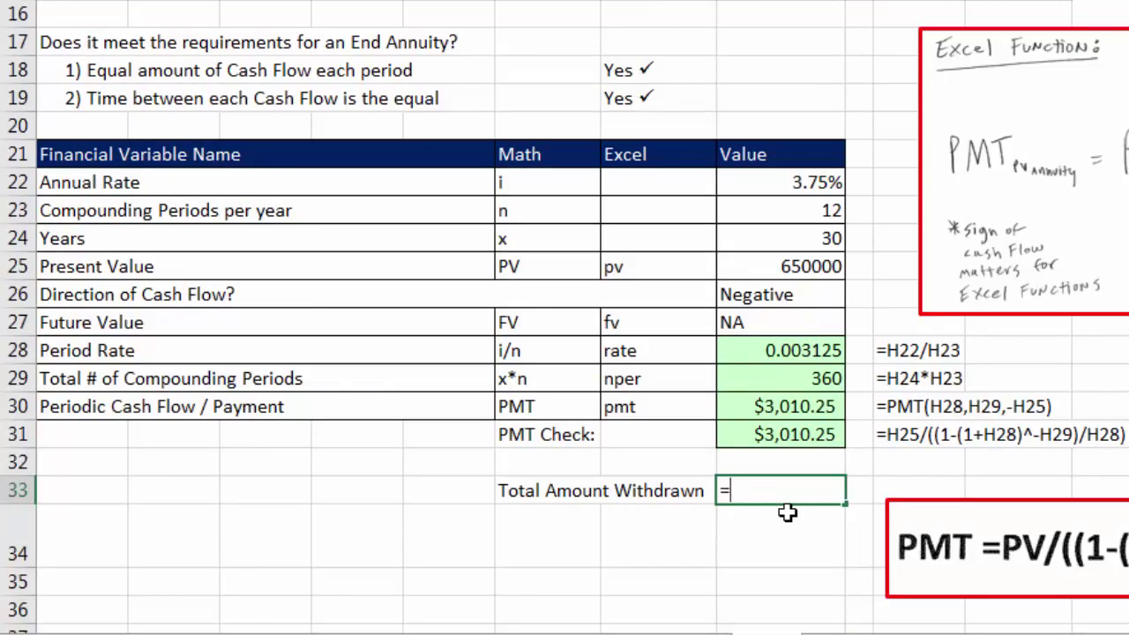
- Calculate the Total Amount Withdrawn in H33 with =H30*H29
type("=")
key("Up")
key("Up")
key("Up")
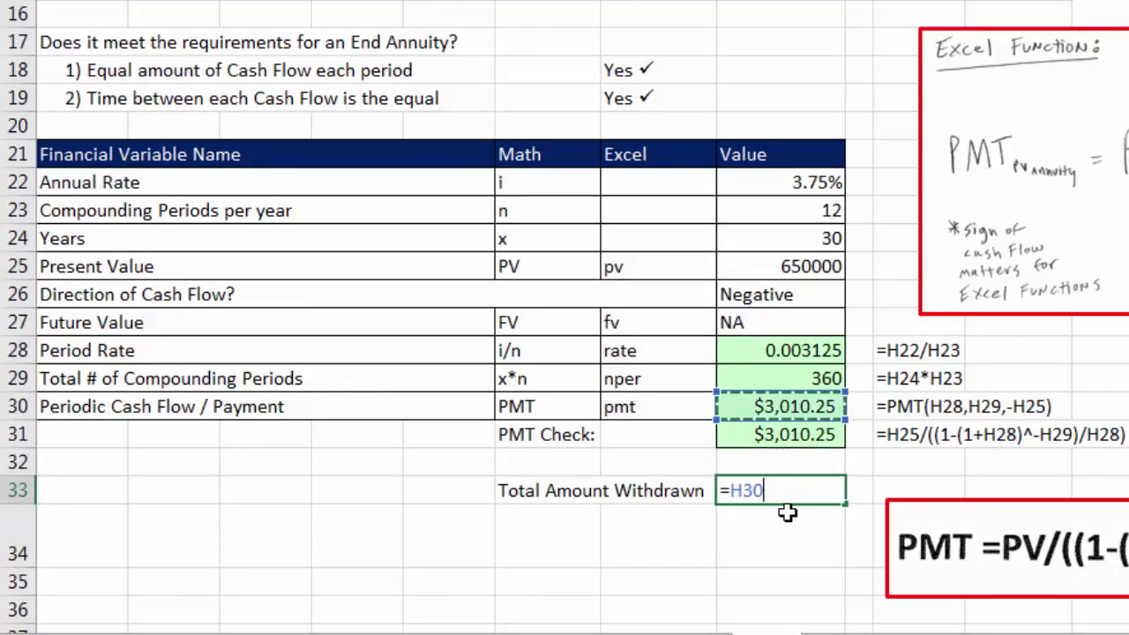
type("*")
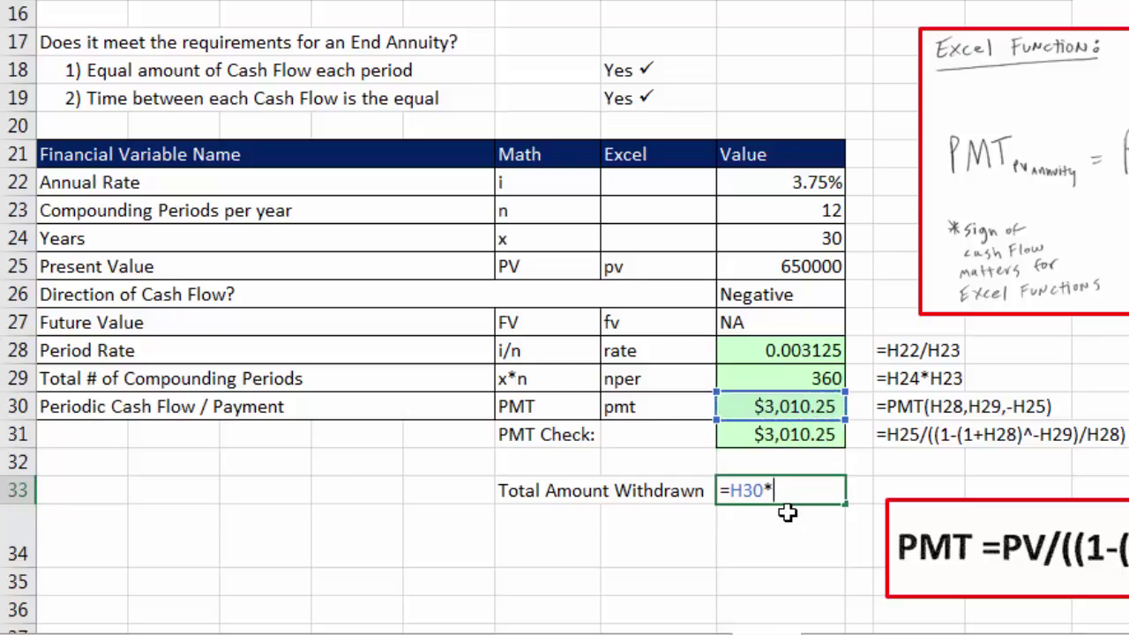
left_click(816, 378)
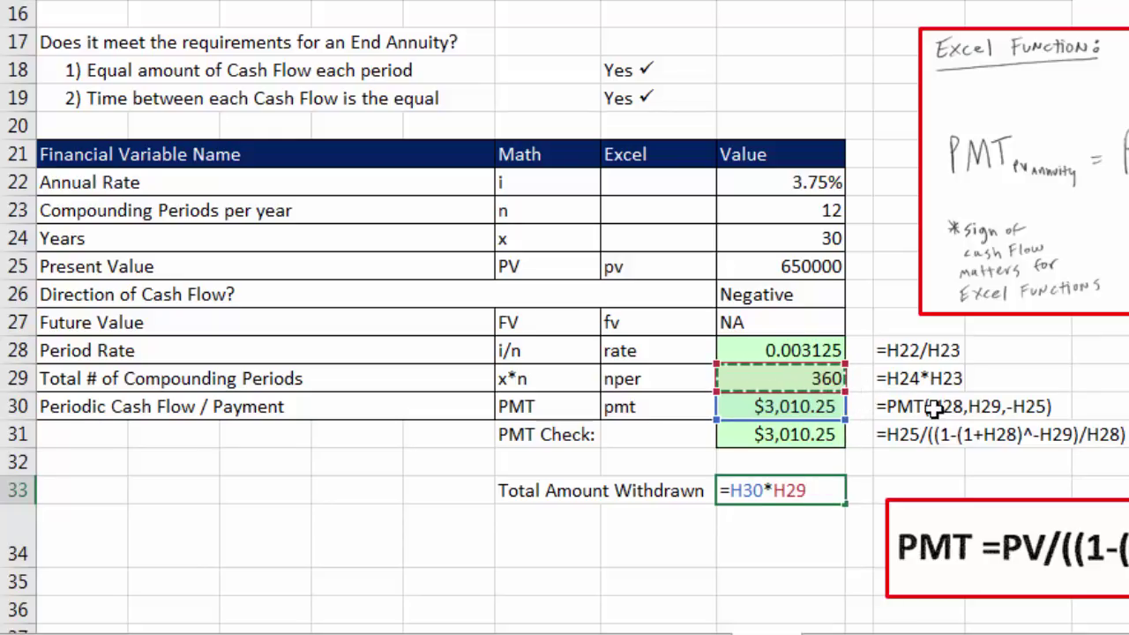
key("Return")
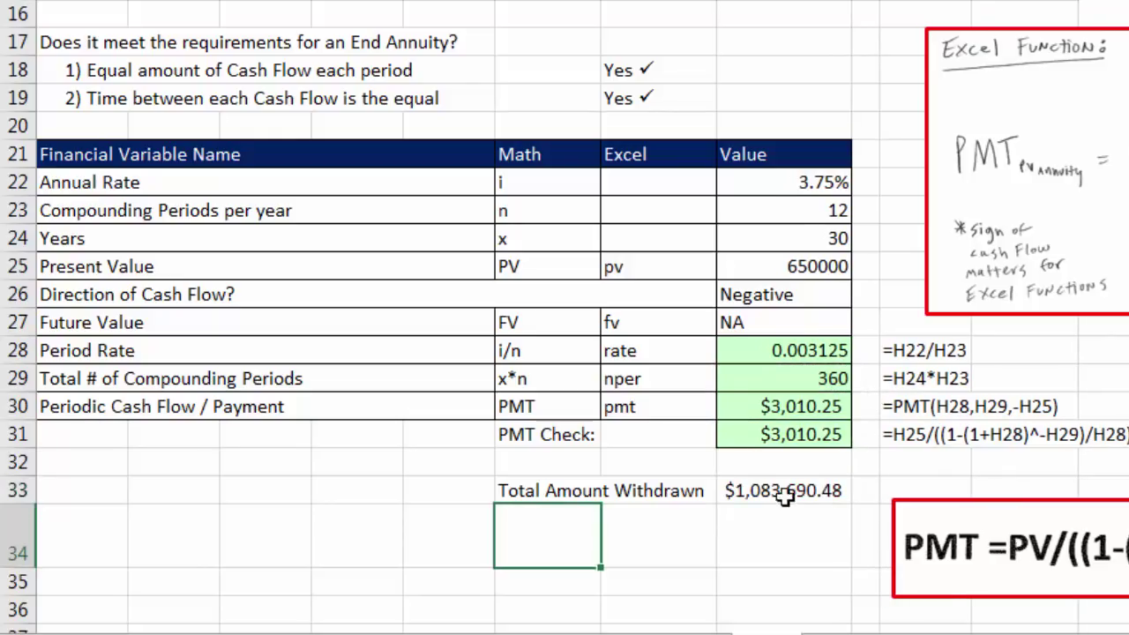
- Round the payment in H30 to two decimals with =ROUND(PMT(H28,H29,-H25),2)
double_click(774, 408)
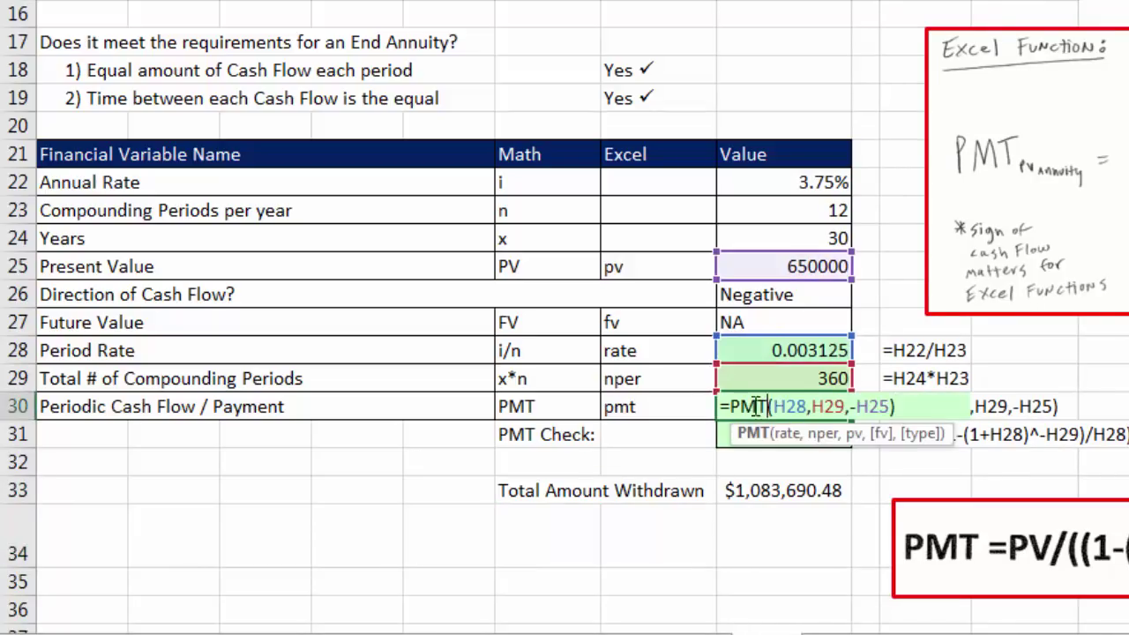
left_click(733, 406)
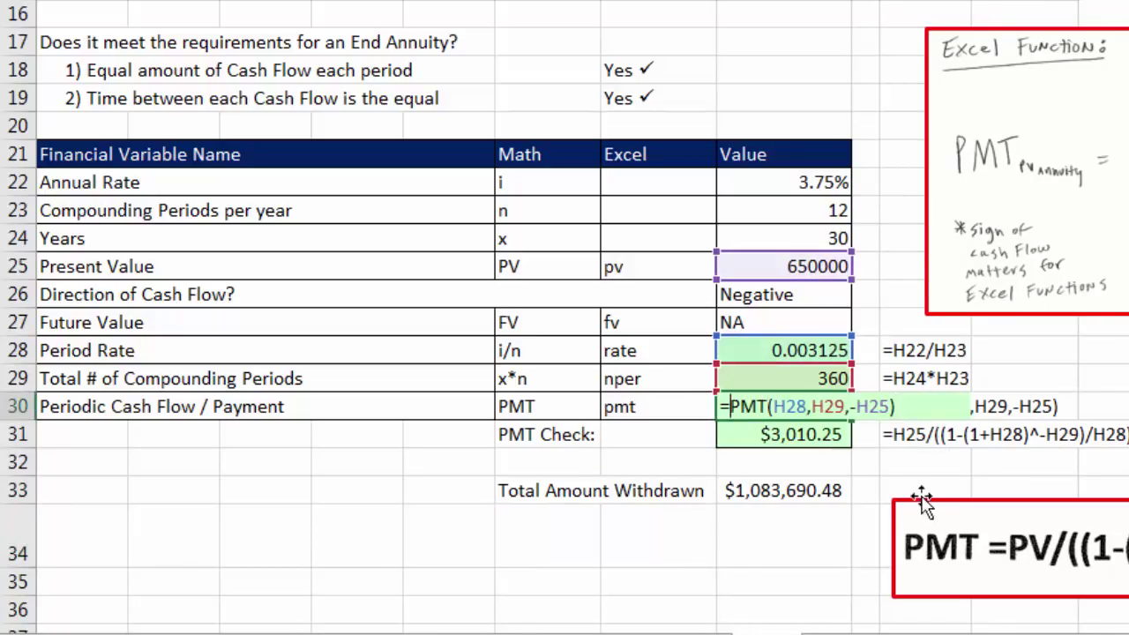
type("round(")
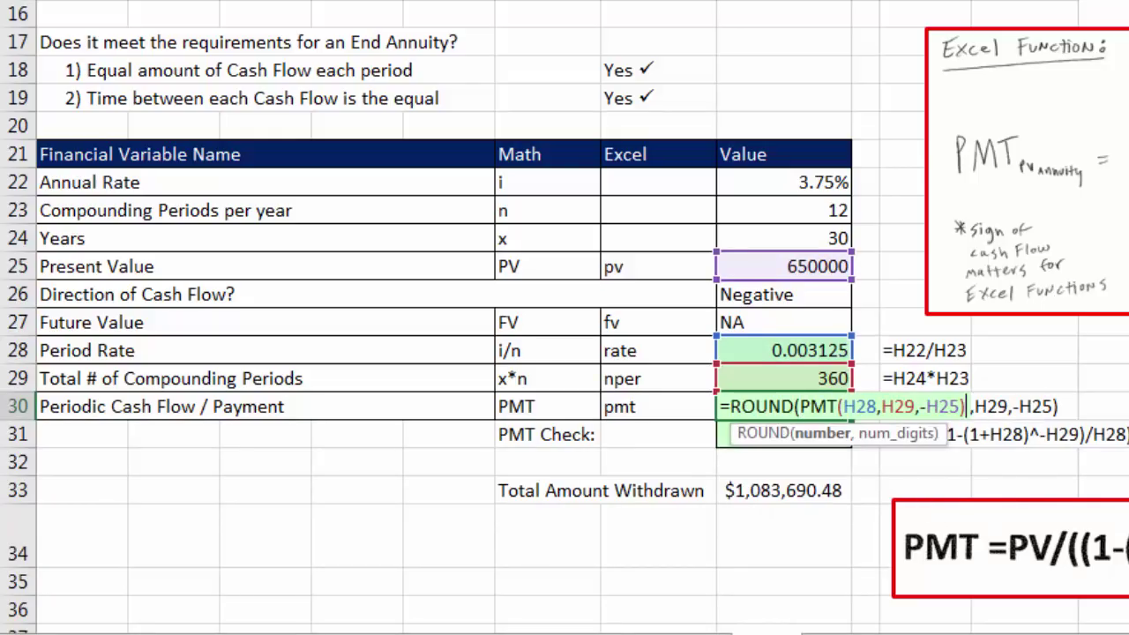
type(",")
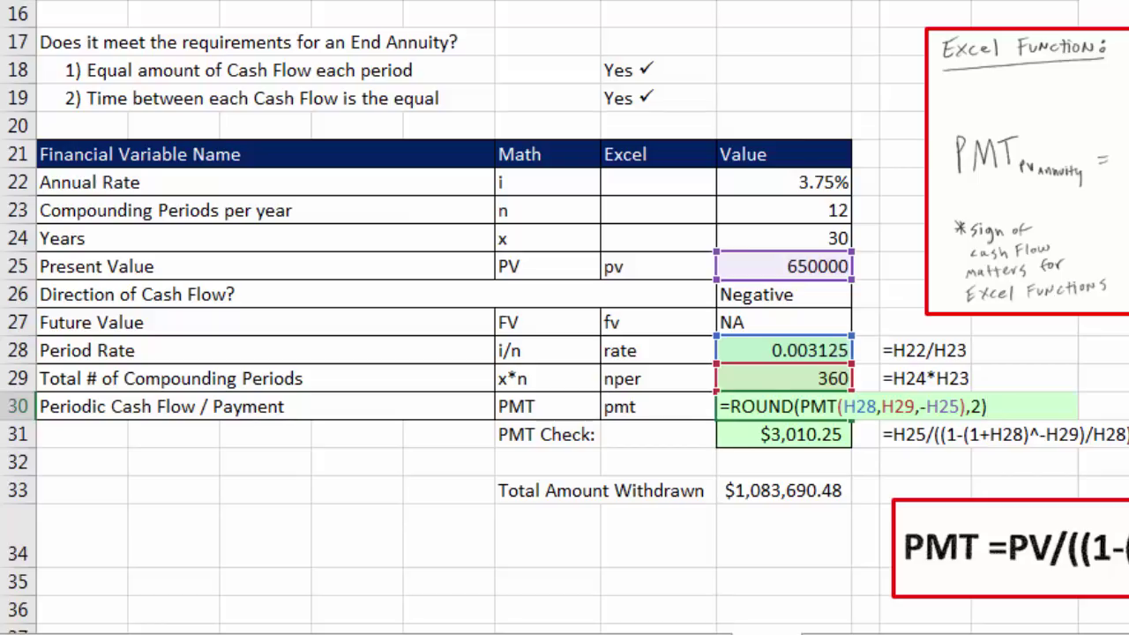
key("Return")
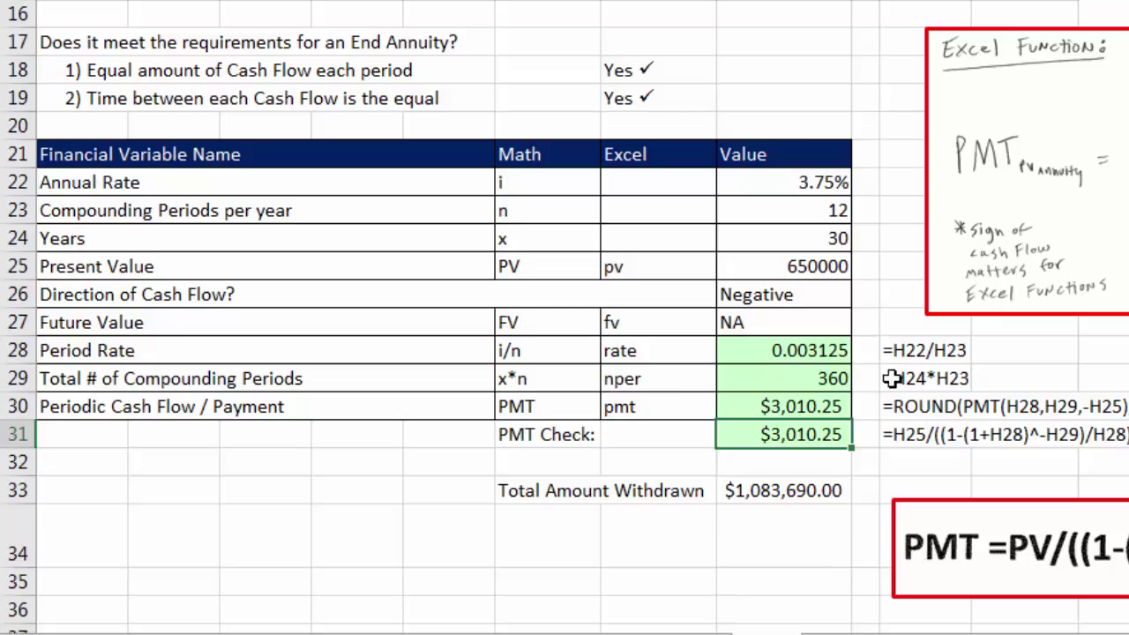
- Label F34 "Total Interest" and calculate it in H34 by subtracting the present value from the total withdrawn, =H33-H25
left_click(576, 540)
type("T")
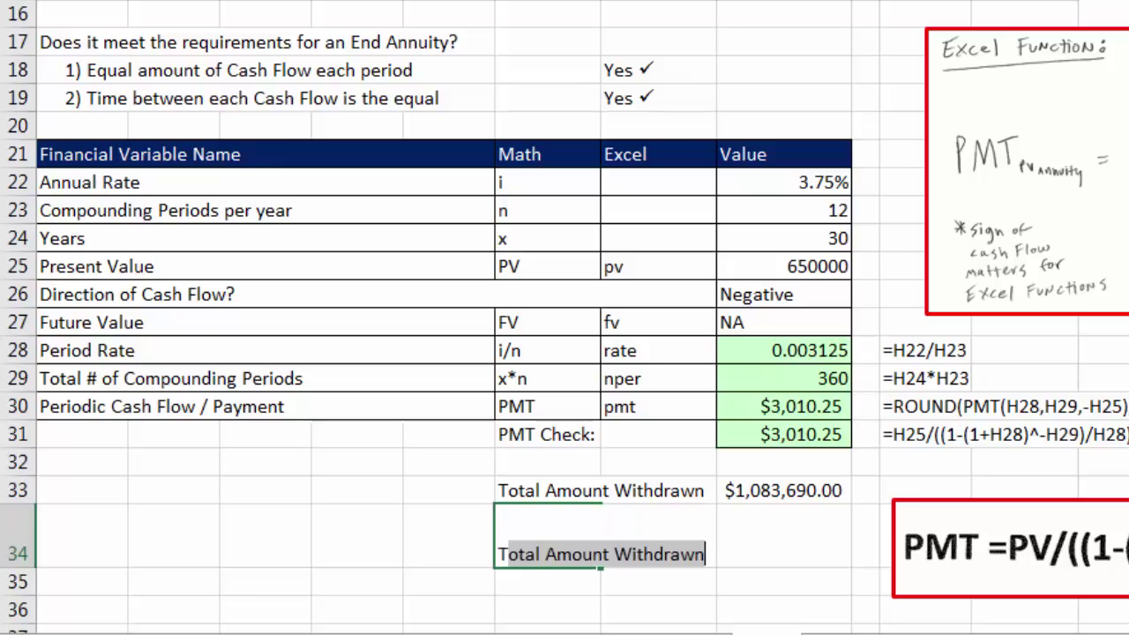
type("otal Interest")
key("Tab")
type("=")
key("Up")
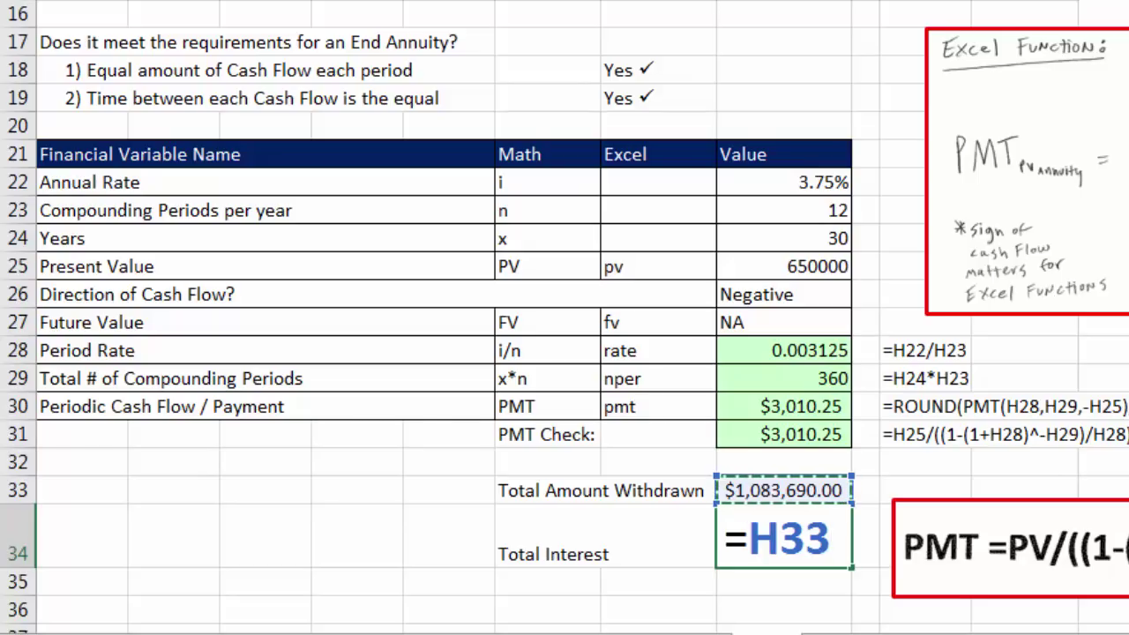
type("-")
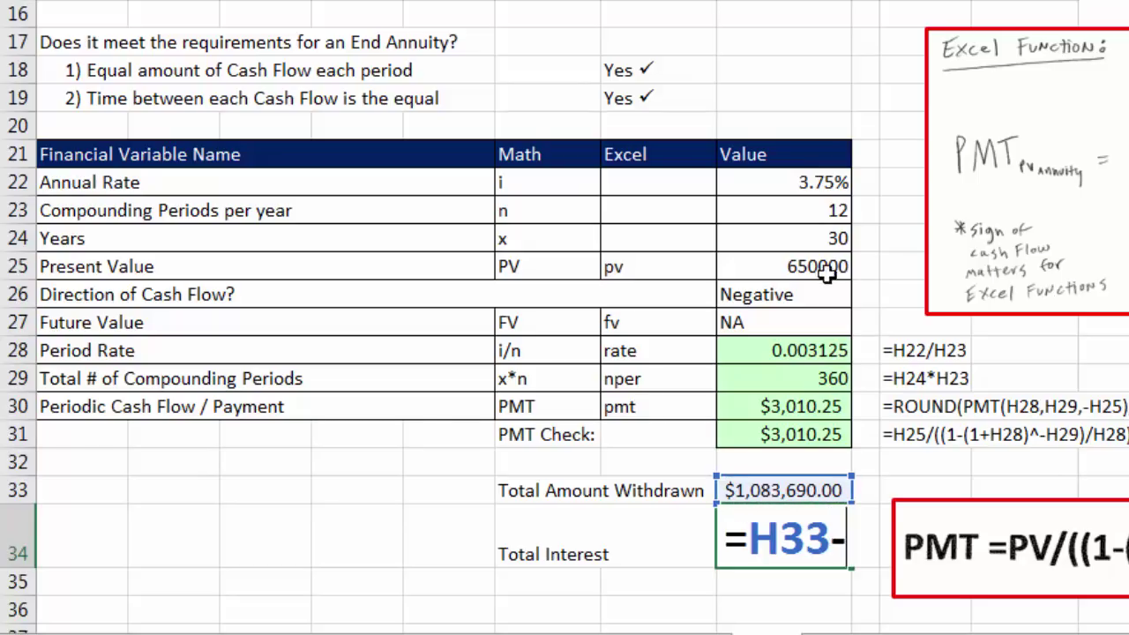
left_click(794, 267)
left_click(547, 582)
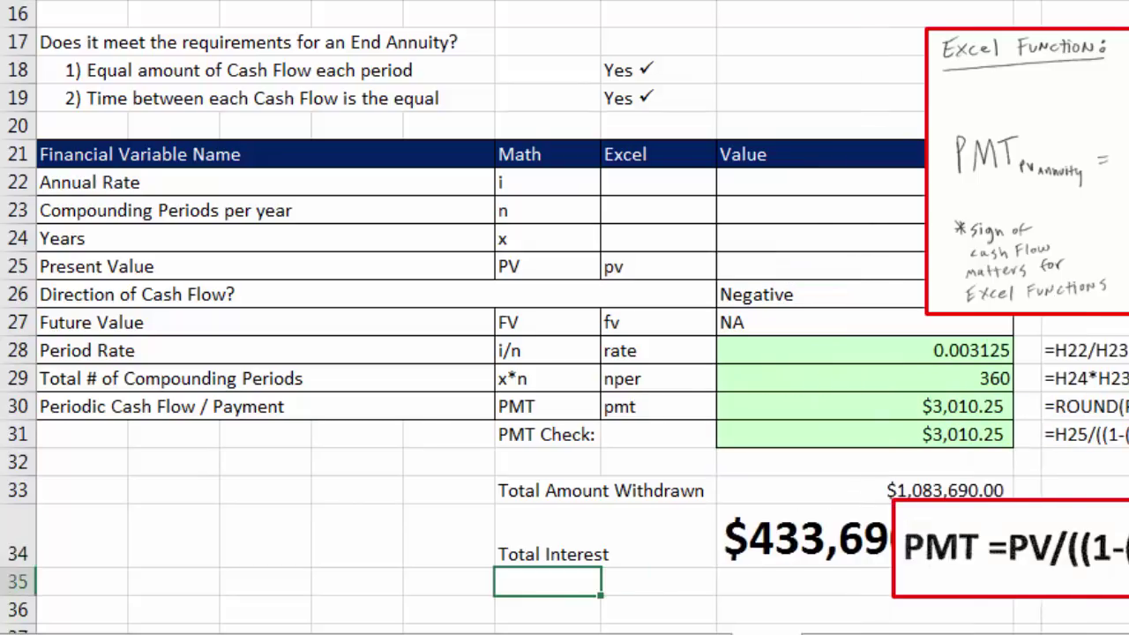
- Give H33:H34 the same green fill, borders and currency format as the result cells above
left_click_drag(861, 491, 860, 549)
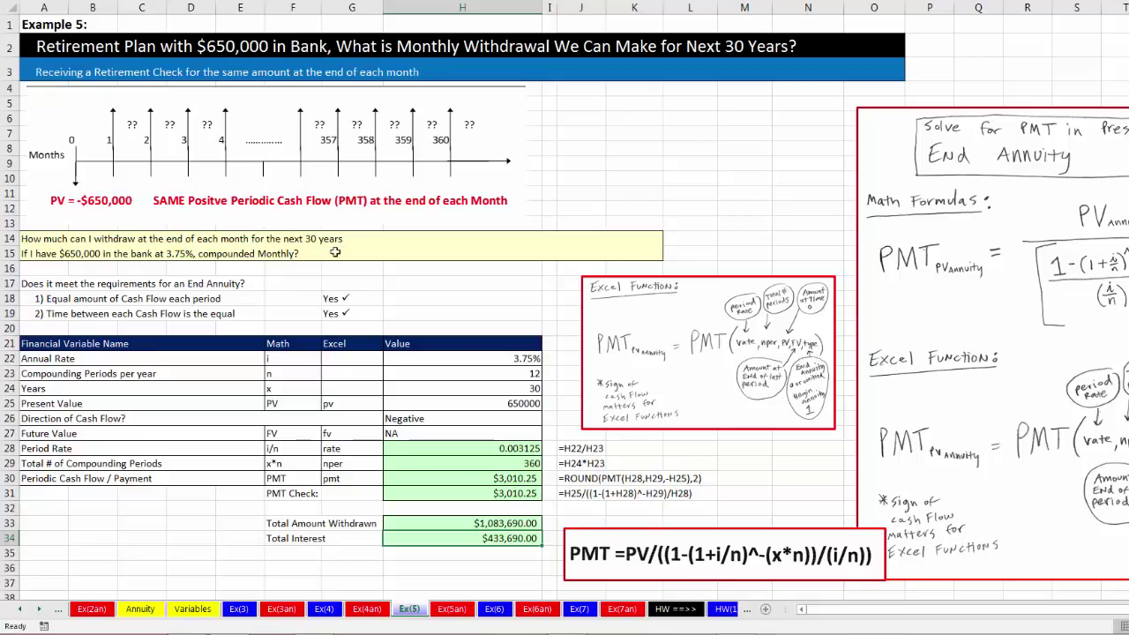
left_click(491, 478)
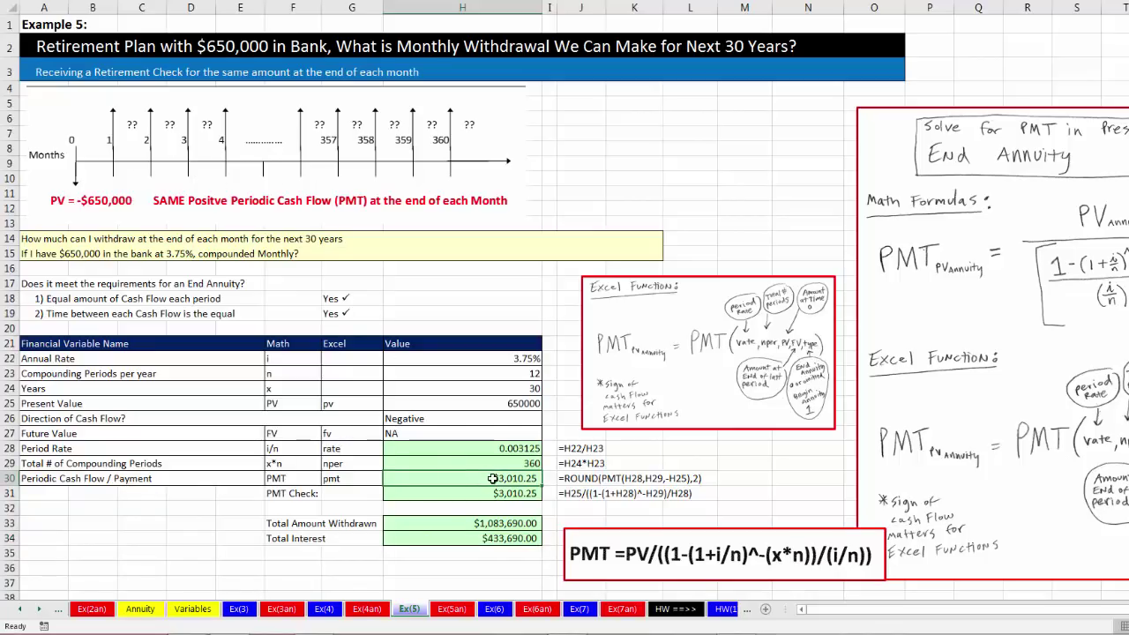
- Switch to the Ex(6) sheet and go through the given annual rate, compounding periods, years and future value in H22:H26
left_click(497, 610)
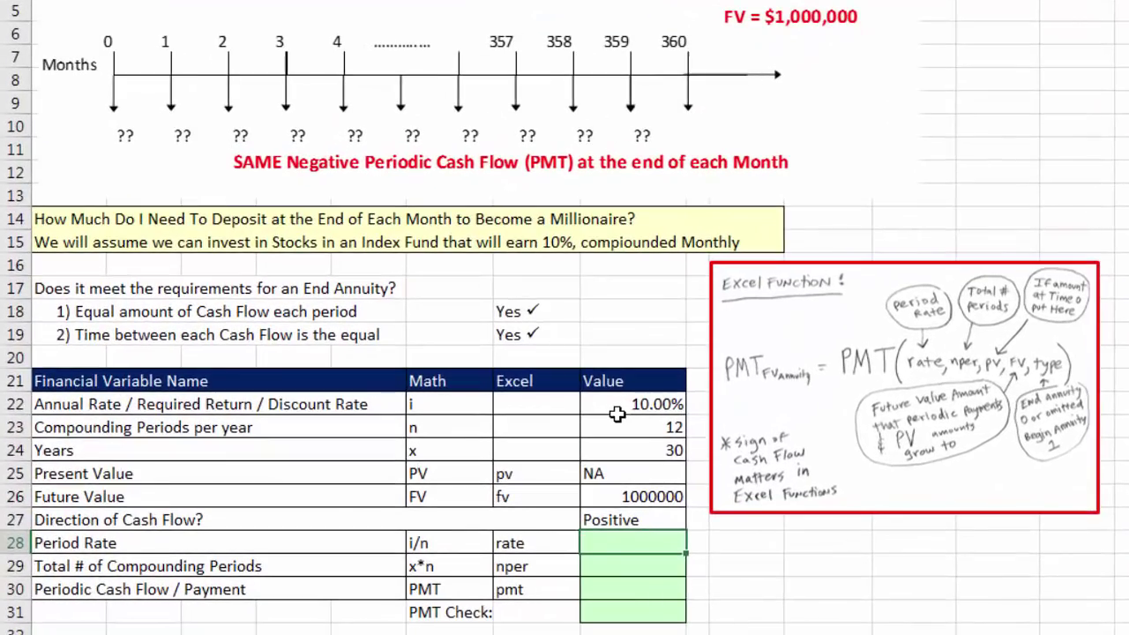
left_click(504, 452)
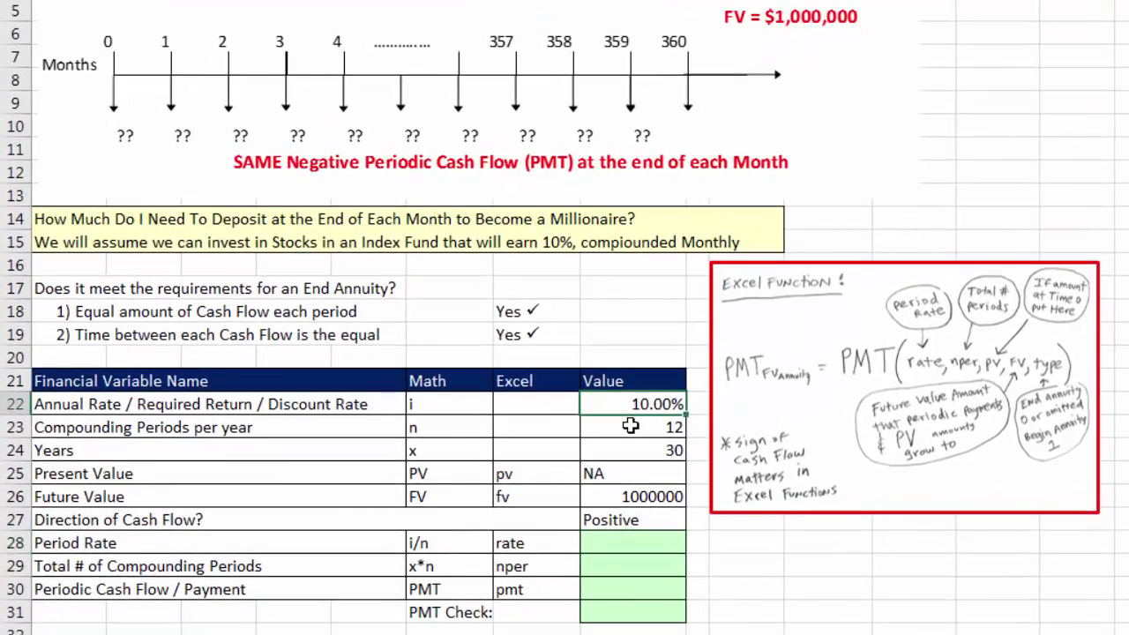
left_click(630, 428)
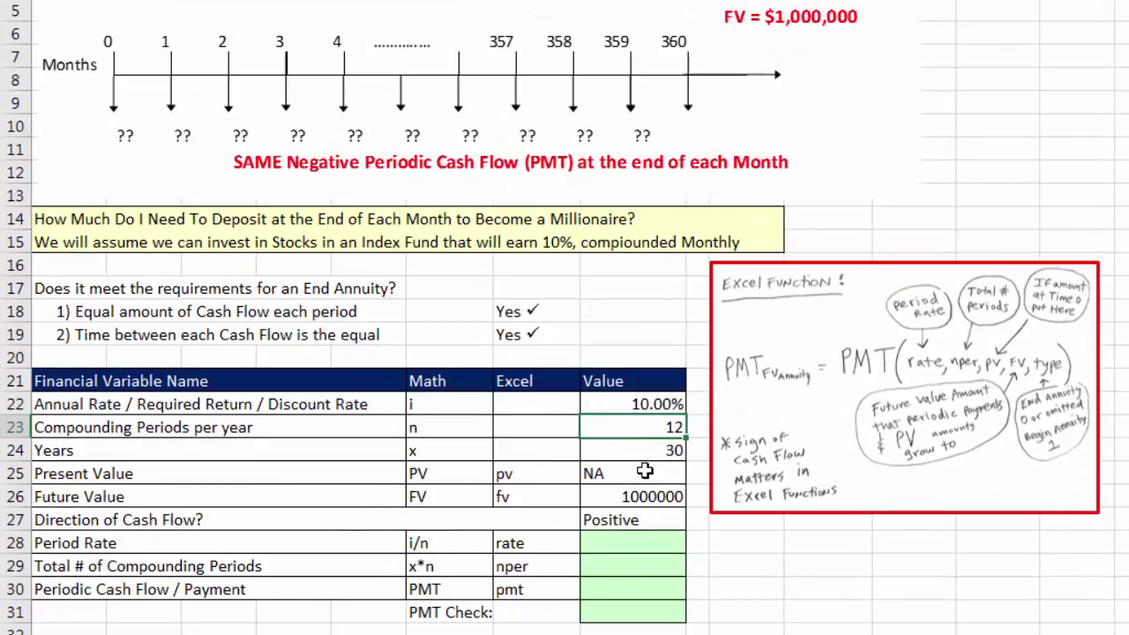
key("Down")
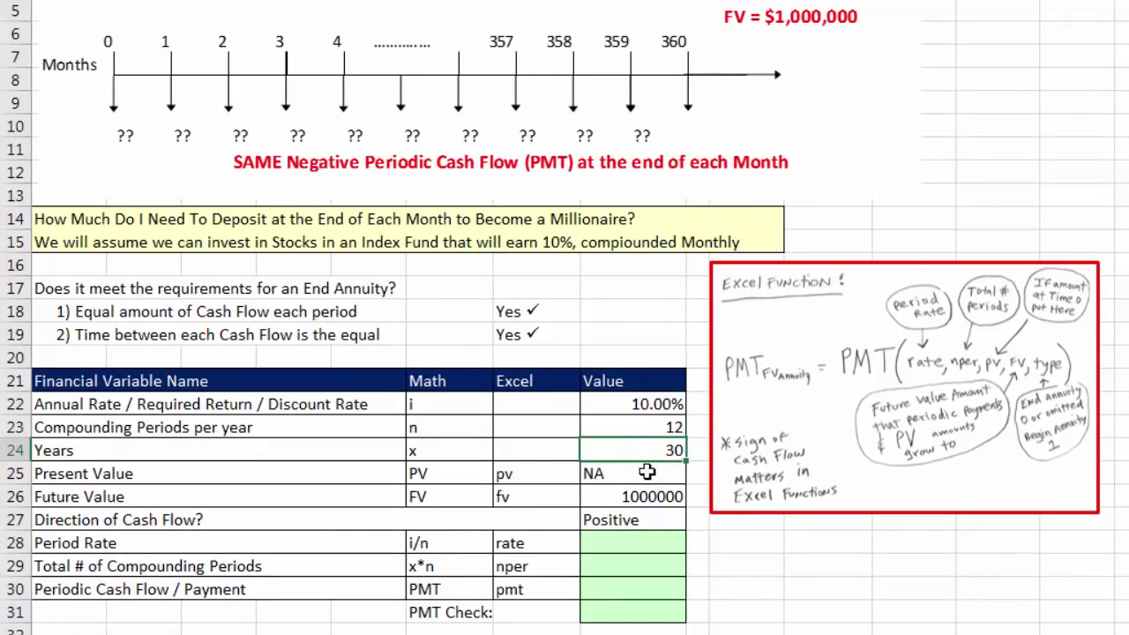
key("Down")
key("Down")
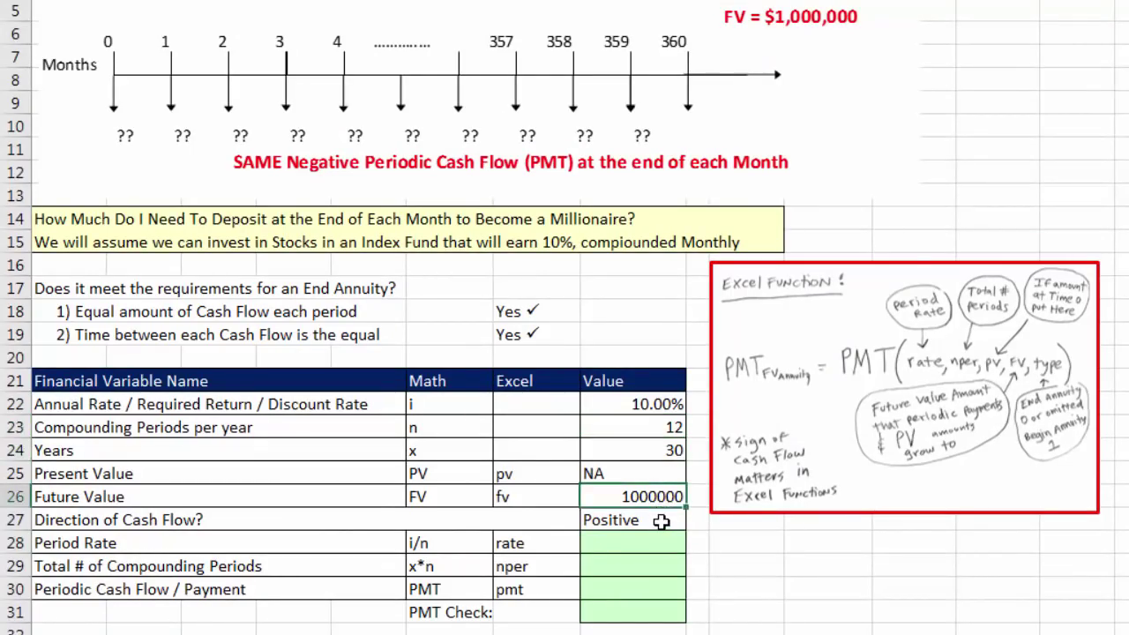
- Calculate the Period Rate in H28 by dividing the annual rate by the compounding periods per year, =H22/H23
left_click(650, 547)
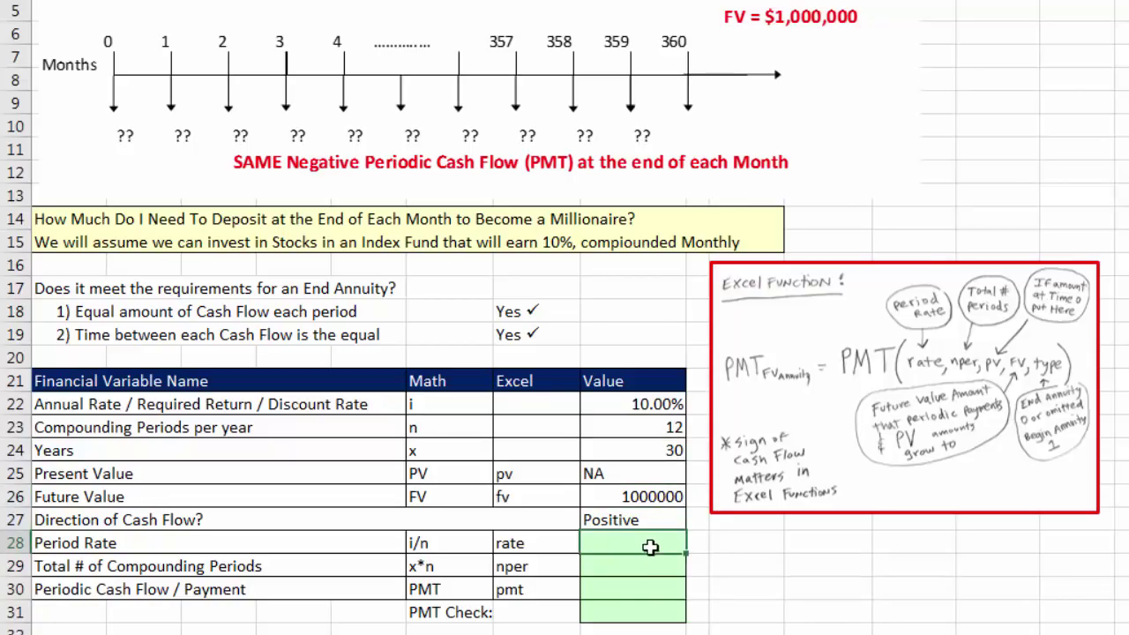
type("=")
key("Up")
key("Up")
key("Up")
key("Up")
key("Up")
key("Up")
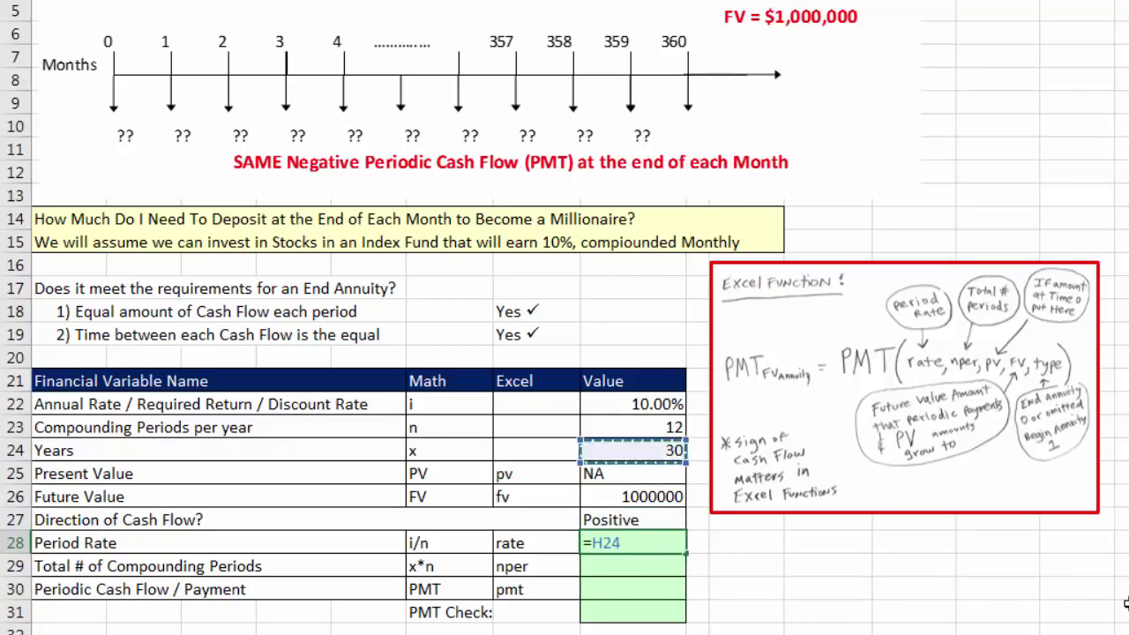
type("/")
key("Up")
key("Up")
key("Up")
key("Up")
key("Up")
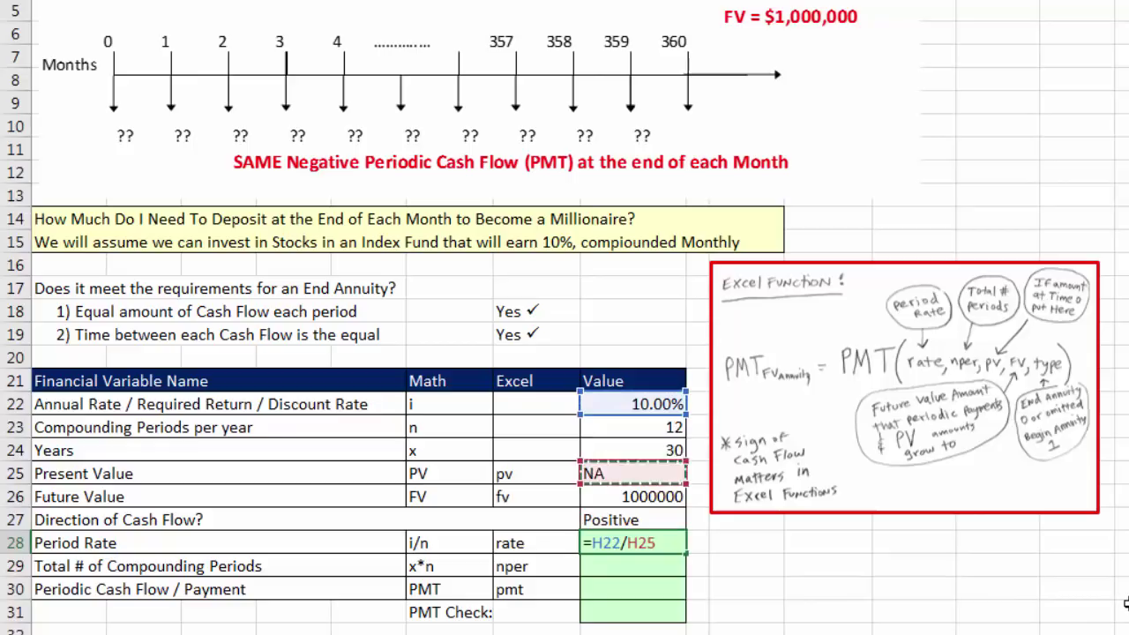
key("Return")
- Calculate the Total # of Compounding Periods in H29 with =H24*H23
type("=")
key("Up")
key("Up")
key("Up")
key("Up")
key("Up")
type("*")
key("Up")
key("Up")
key("Up")
key("Up")
key("Up")
key("Up")
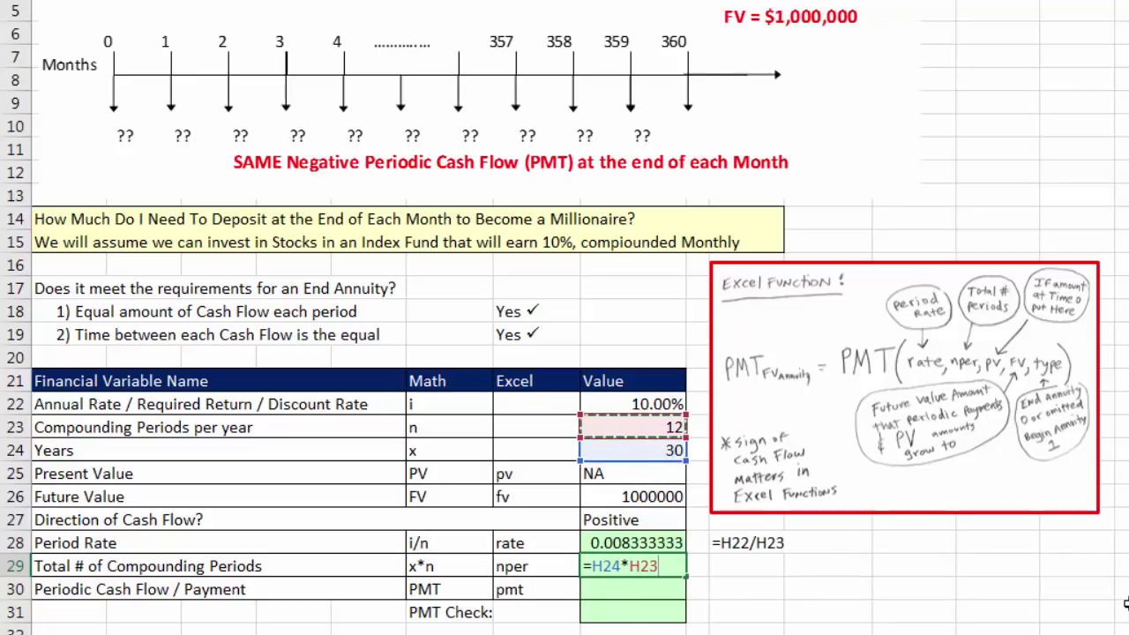
key("Return")
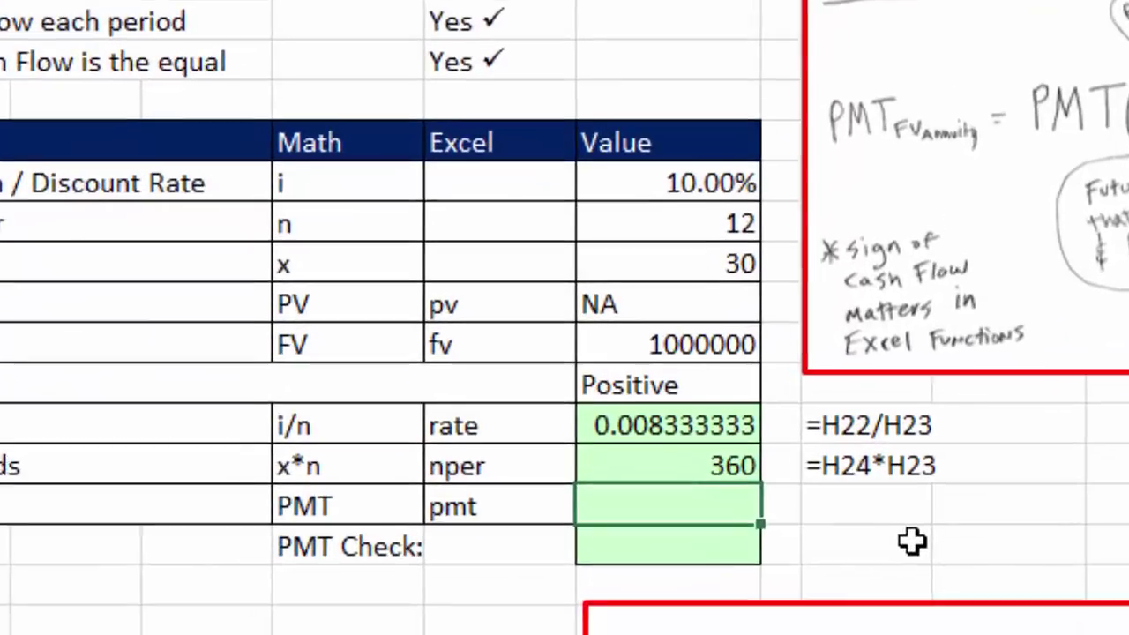
- Calculate the Periodic Payment in H30 with =PMT(H28,H29,,H26), leaving the present value argument empty
type("=")
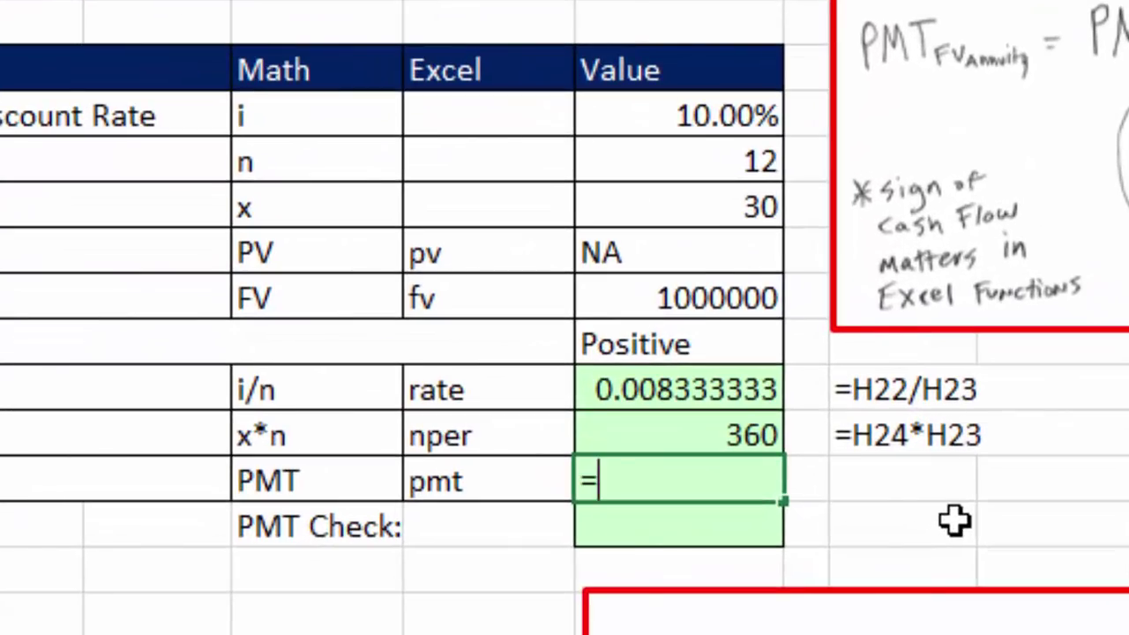
type("pmt")
key("Tab")
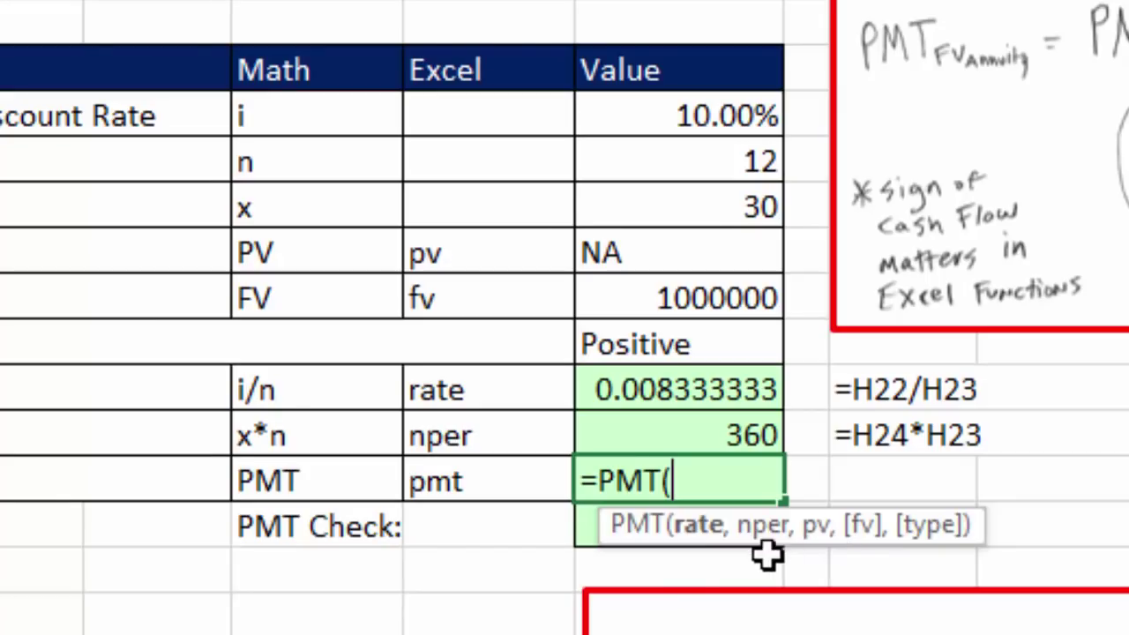
key("Up")
key("Up")
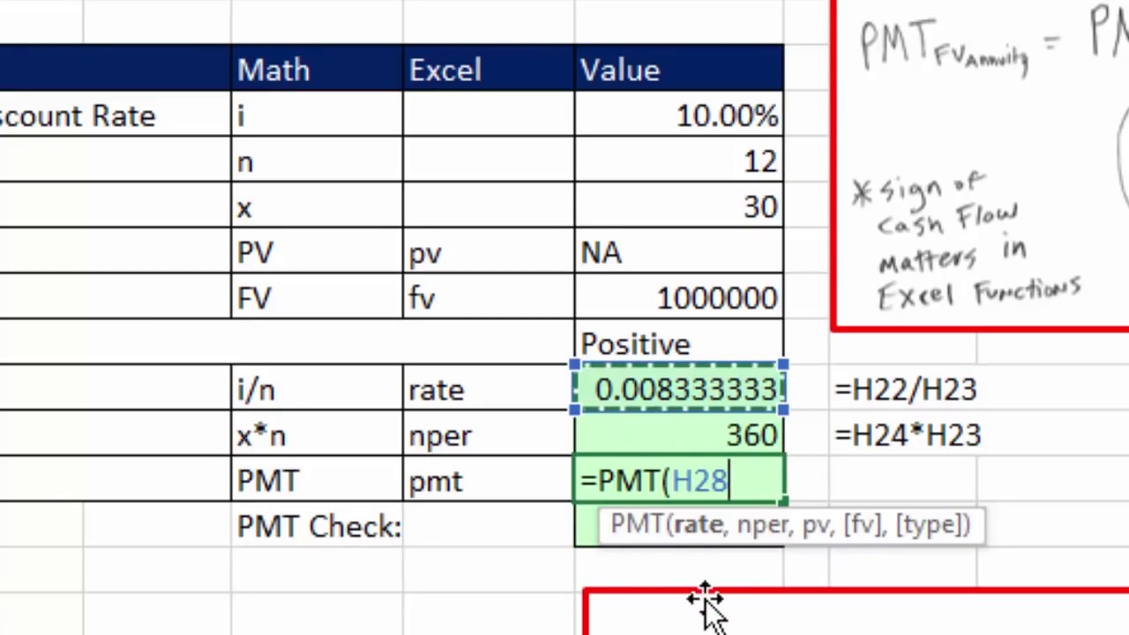
type(",")
key("Up")
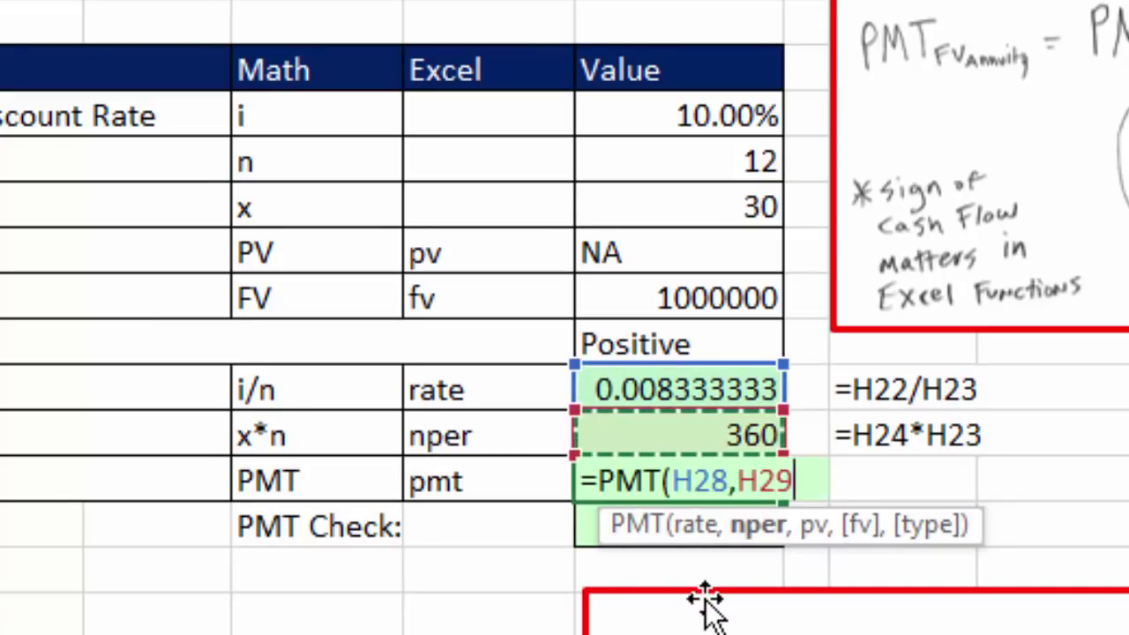
type(",")
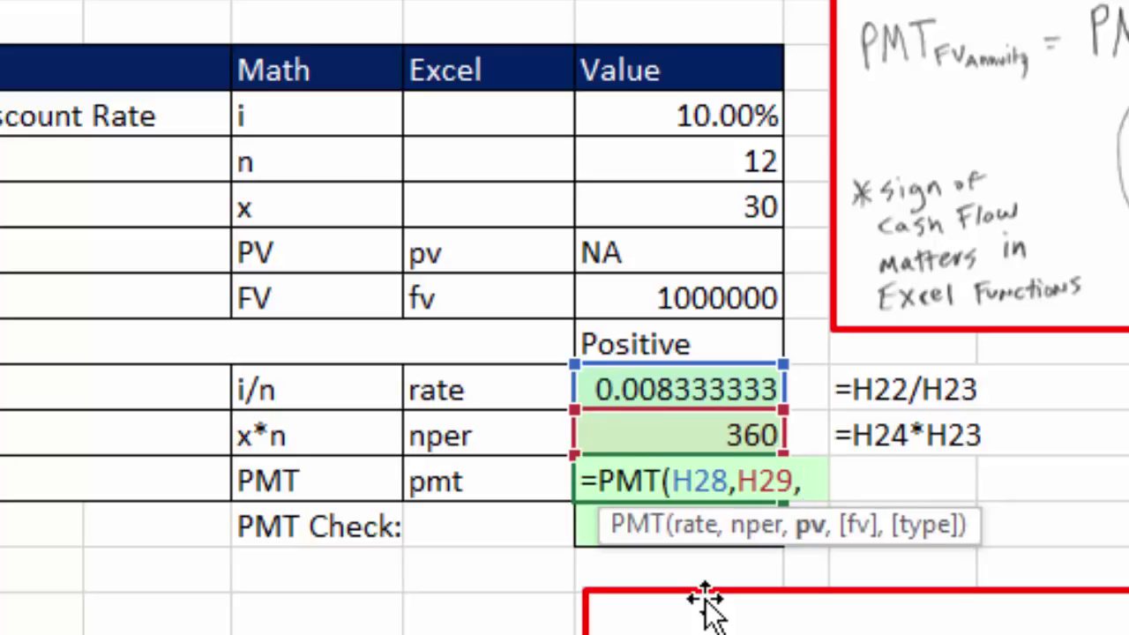
type(",")
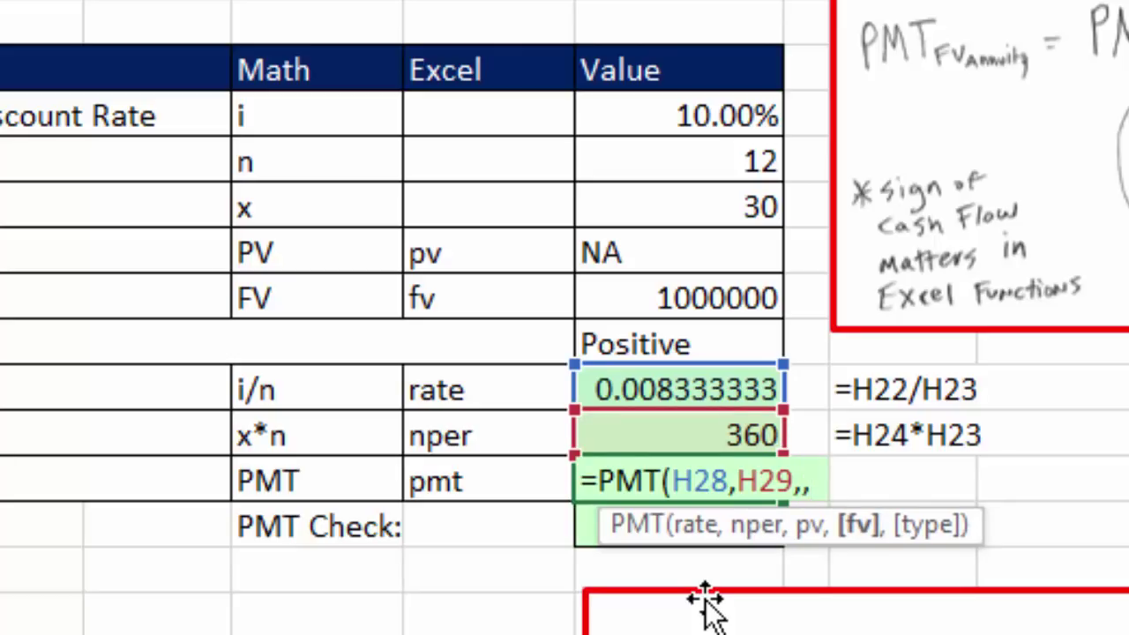
key("Up")
key("Up")
key("Up")
key("Up")
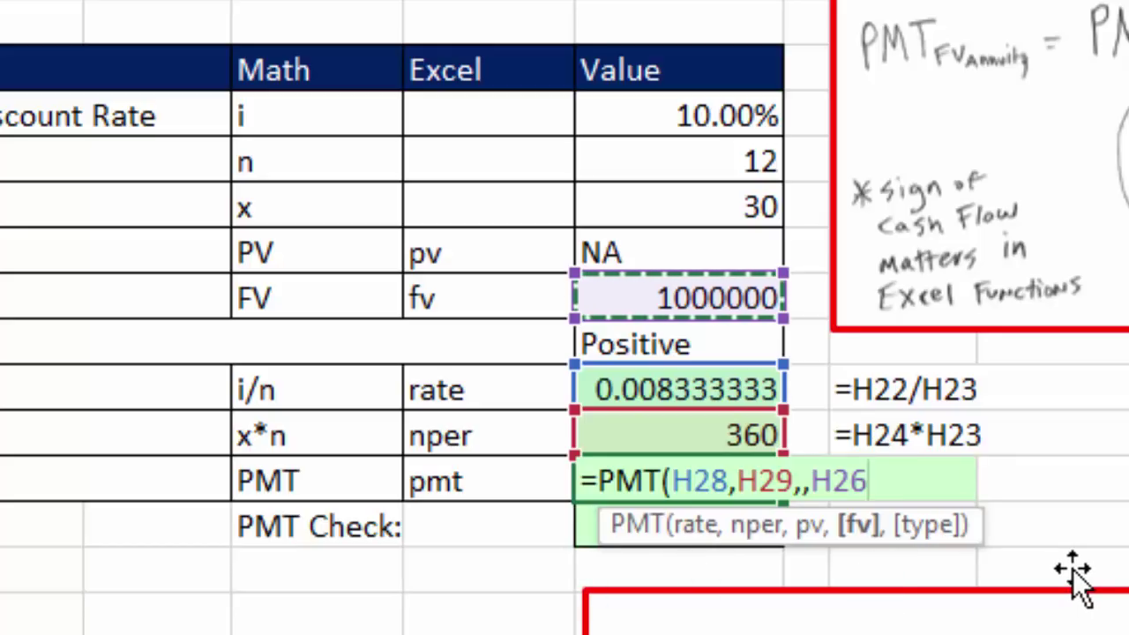
type(")")
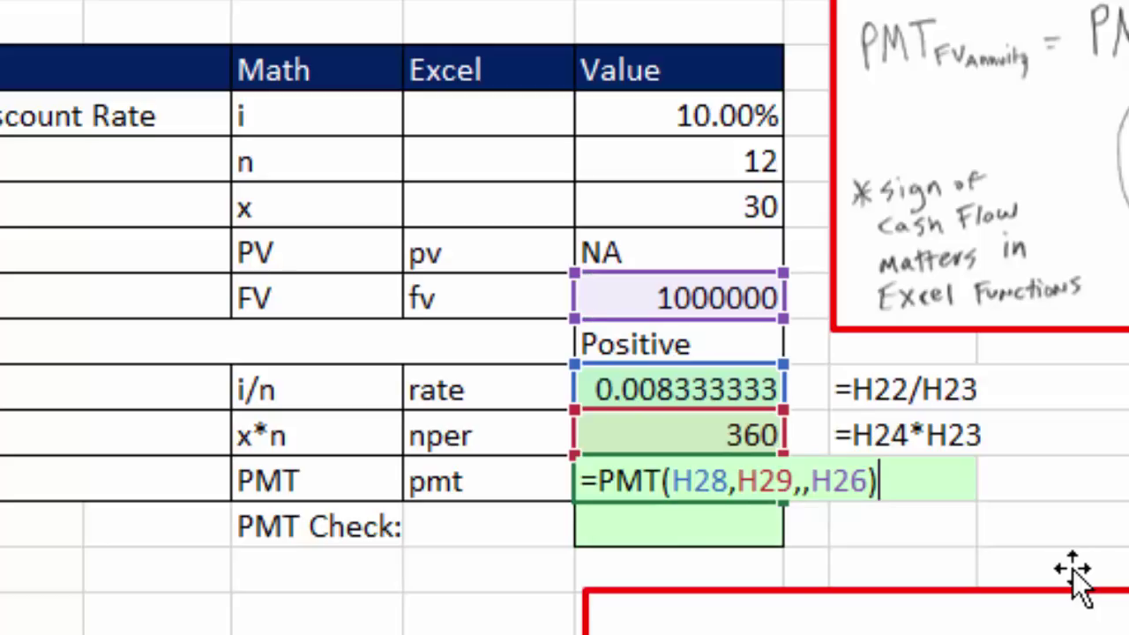
key("Return")
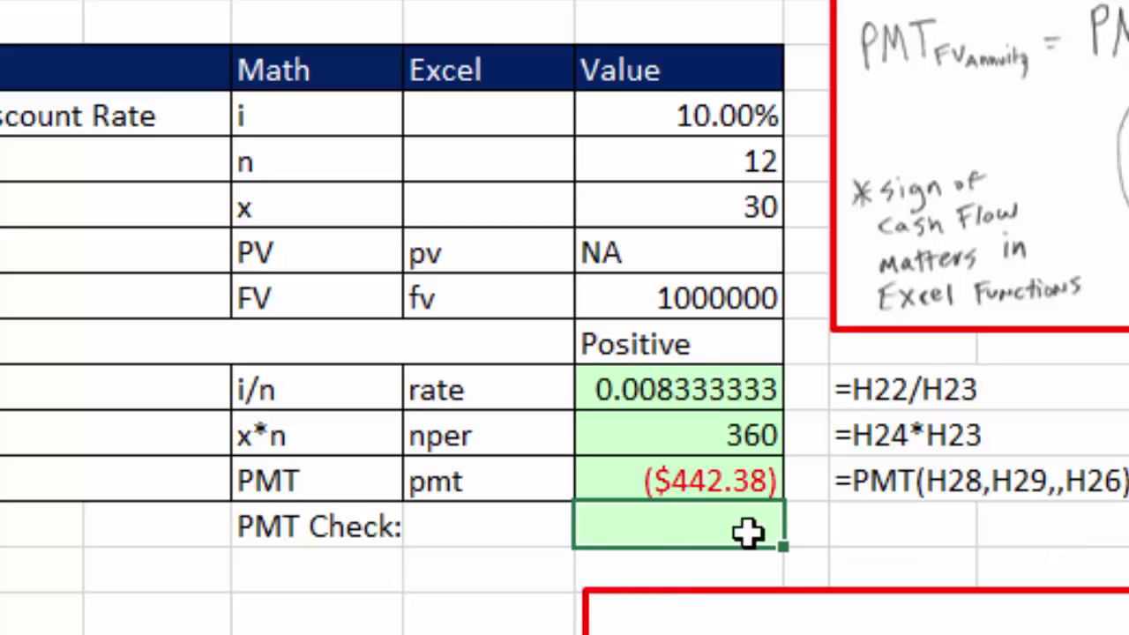
- Round the payment in H30 to two decimals with =ROUND(PMT(H28,H29,,H26),2)
left_click(713, 492)
double_click(712, 491)
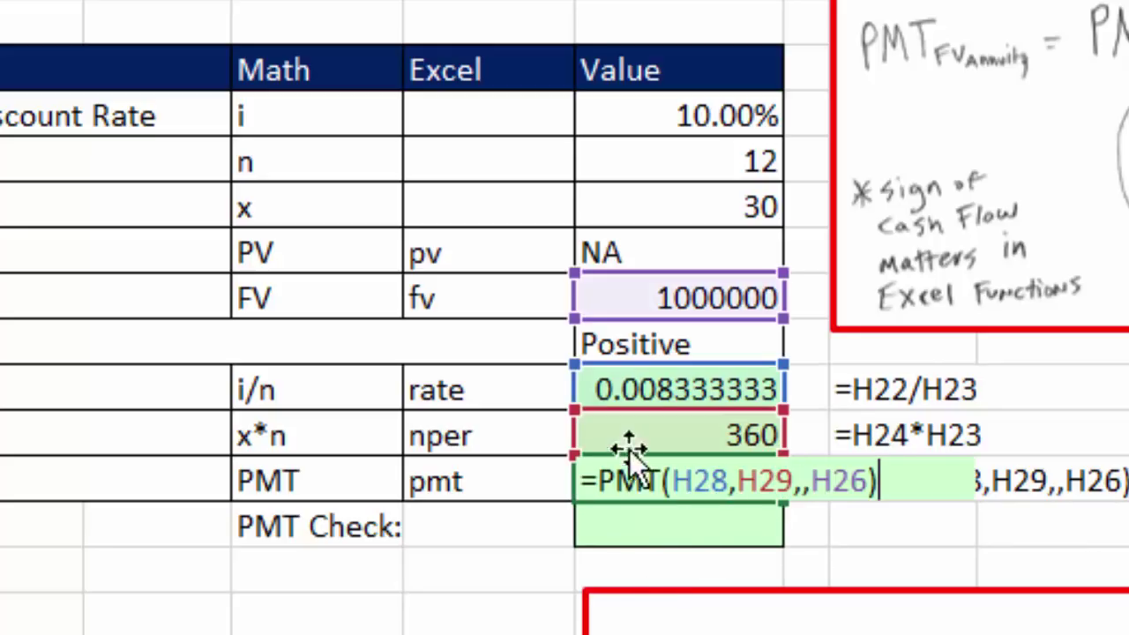
left_click(604, 487)
type("round")
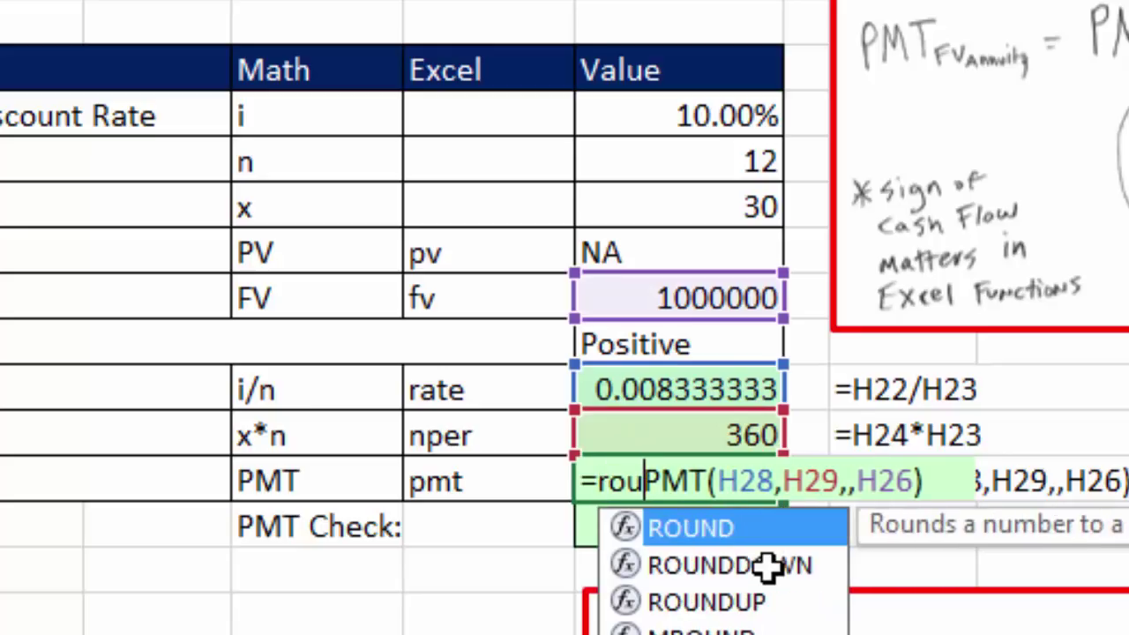
key("Tab")
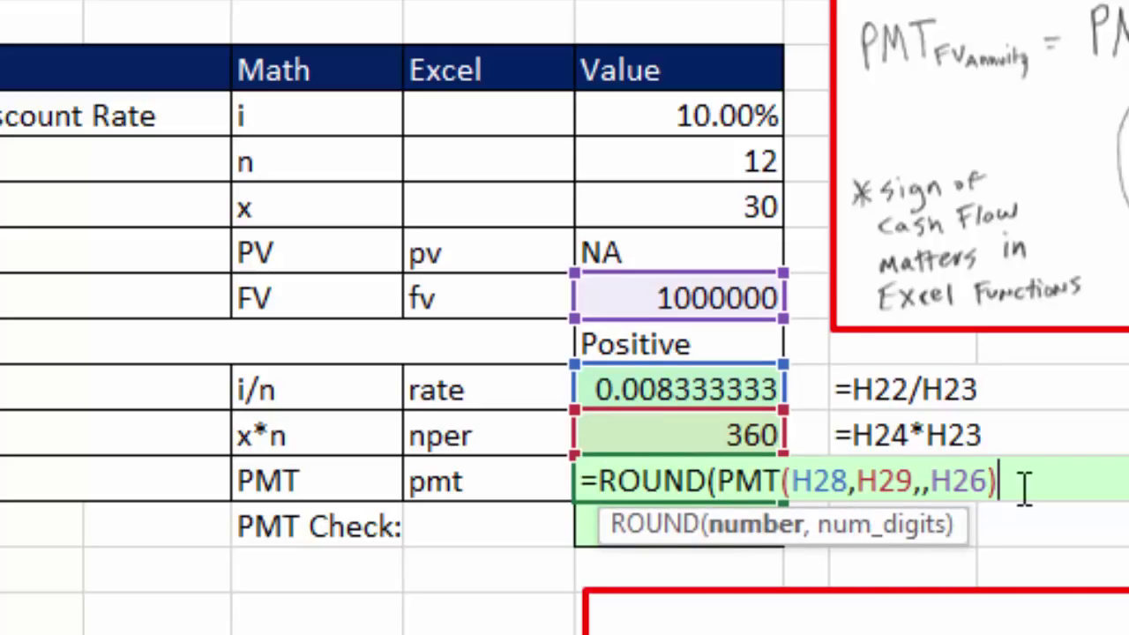
type(",2)")
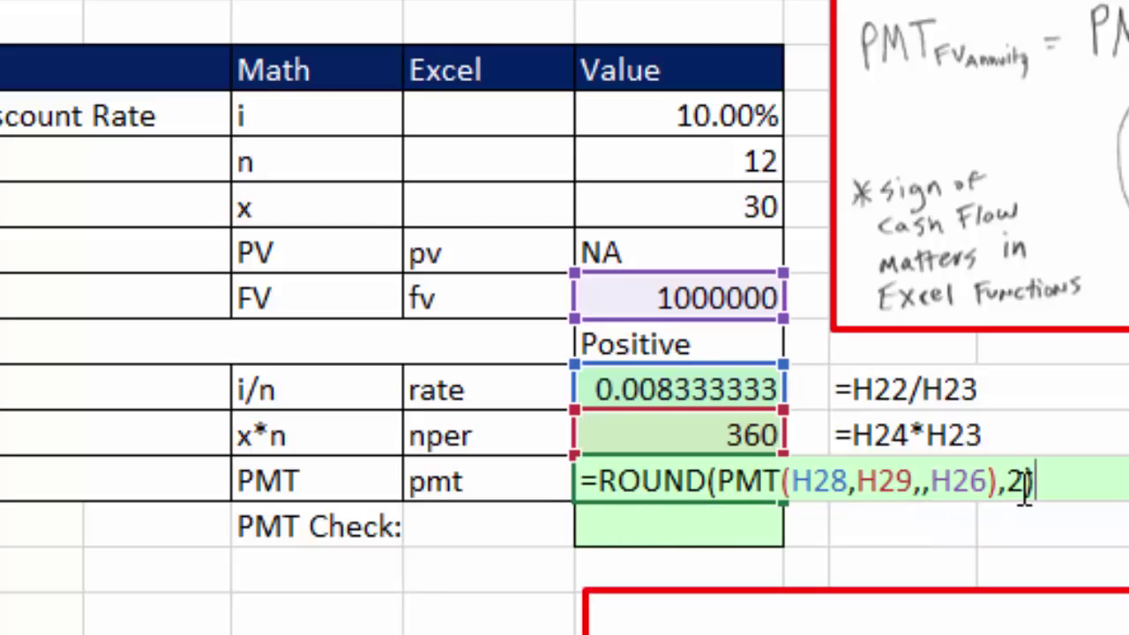
key("Return")
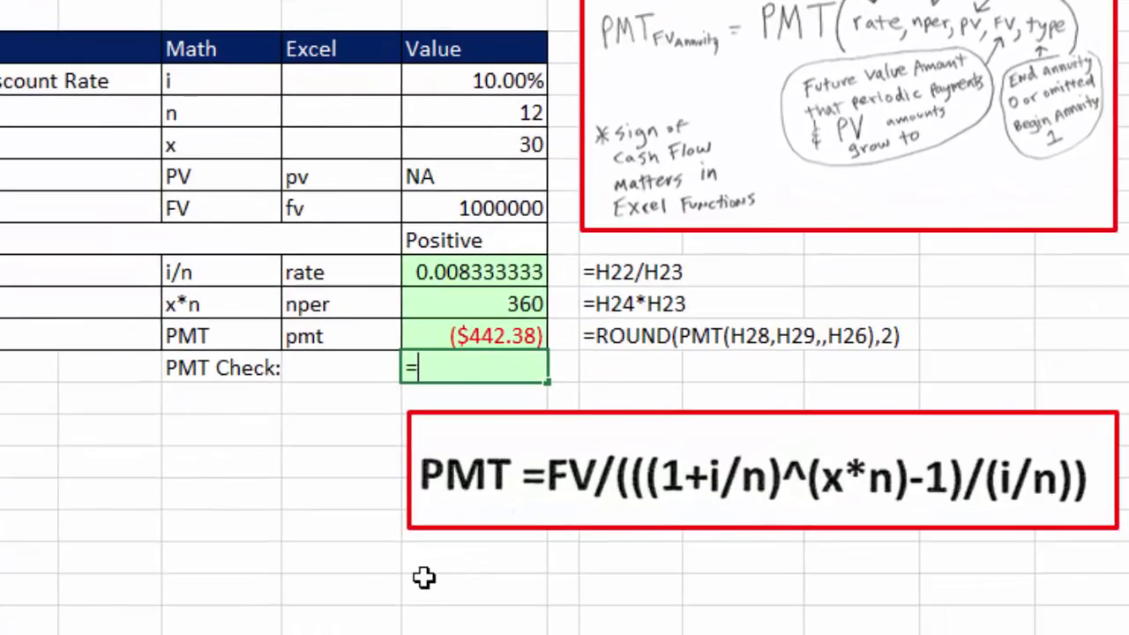
- Check the payment in H31 with the math formula =H26/(((1+H28)^H29-1)/H28)
key("Up")
key("Up")
key("Up")
key("Up")
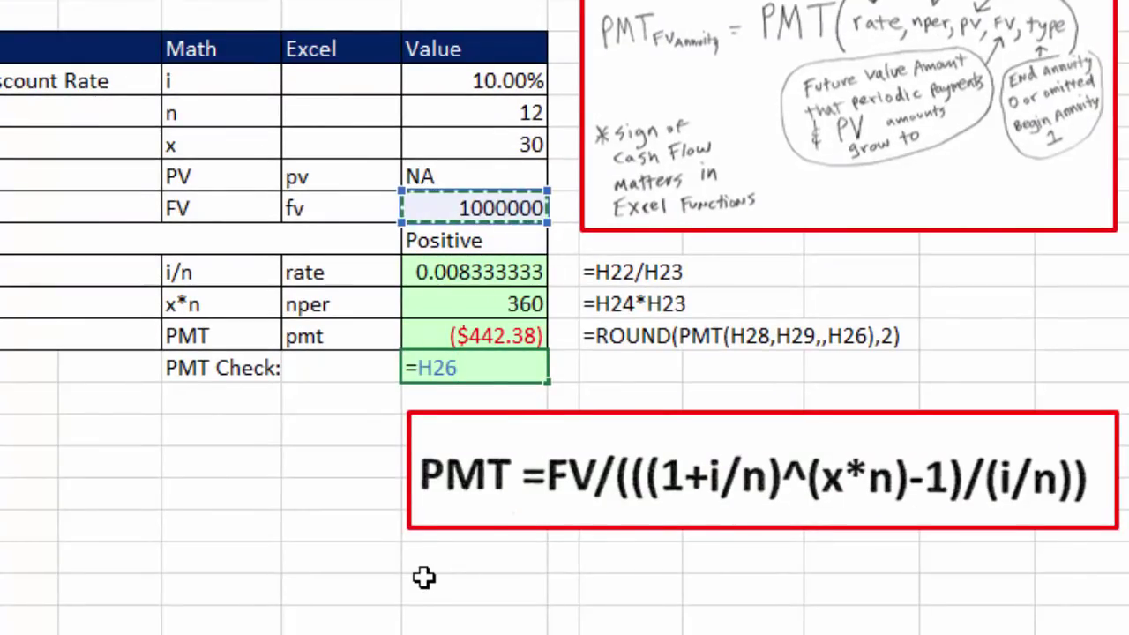
type("/(((")
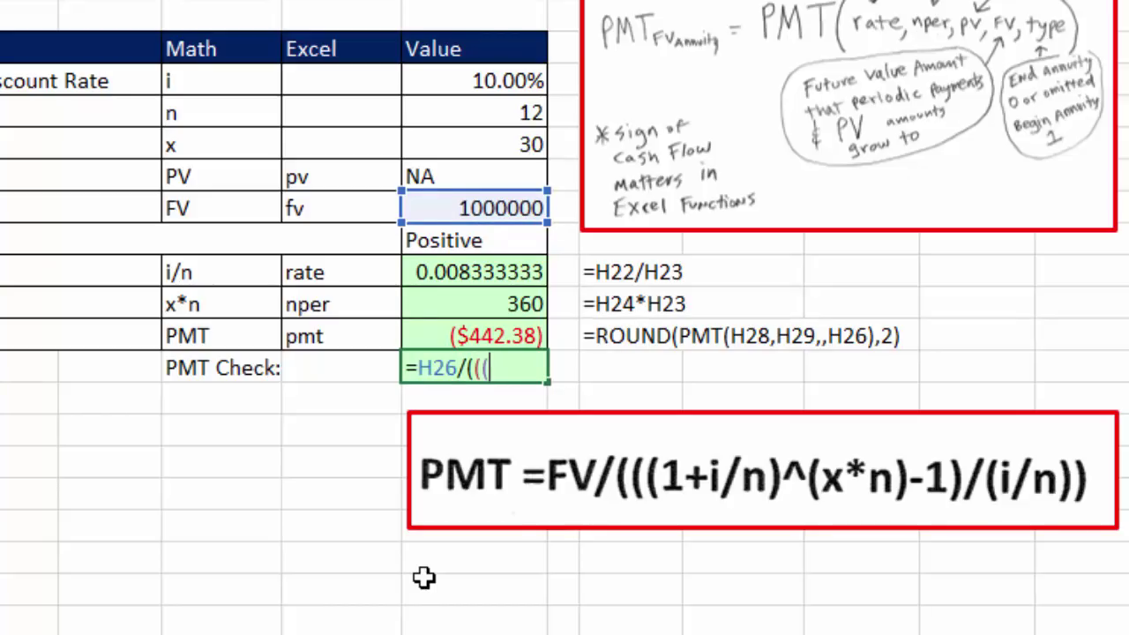
type("1+")
key("Up")
key("Up")
key("Up")
type(")")
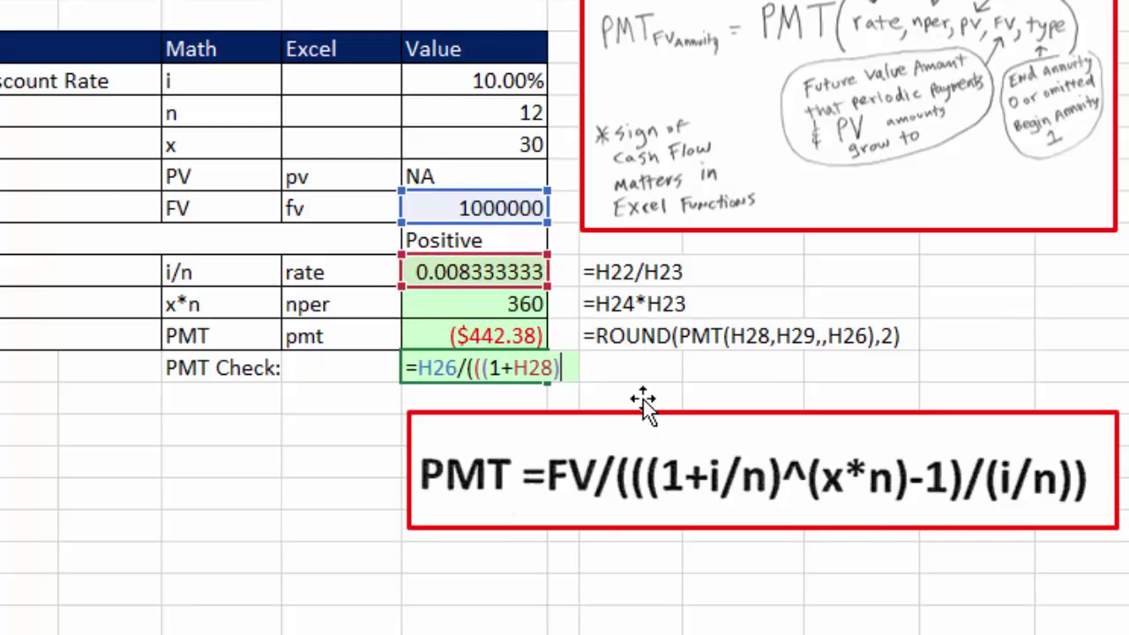
type("^")
key("Up")
key("Up")
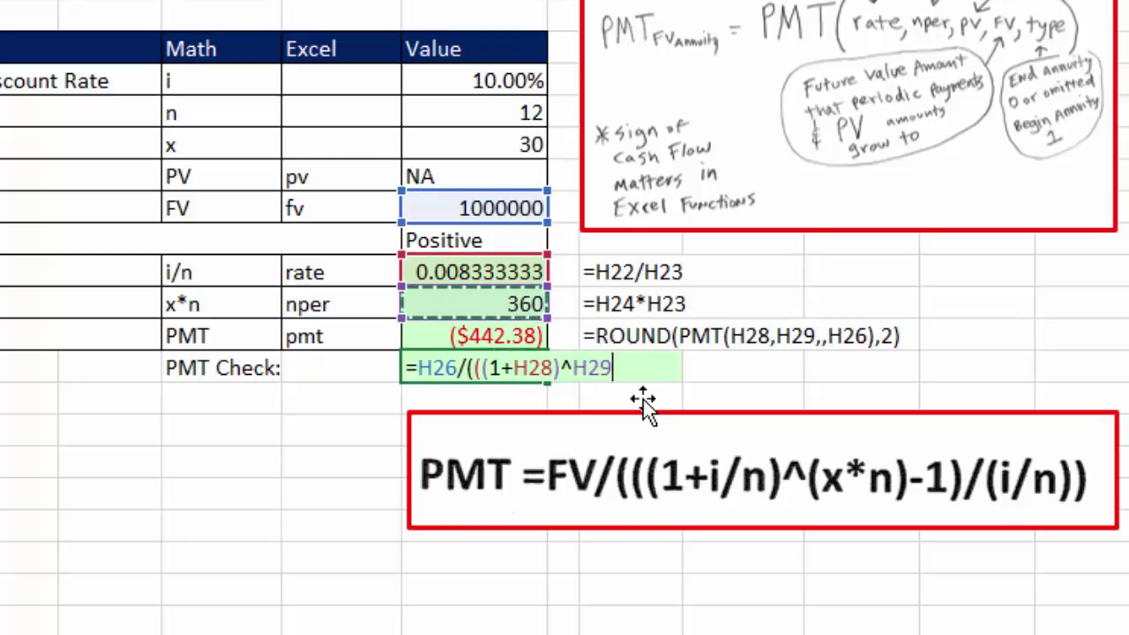
type("-1)")
left_click_drag(474, 368, 650, 373)
left_click(650, 373)
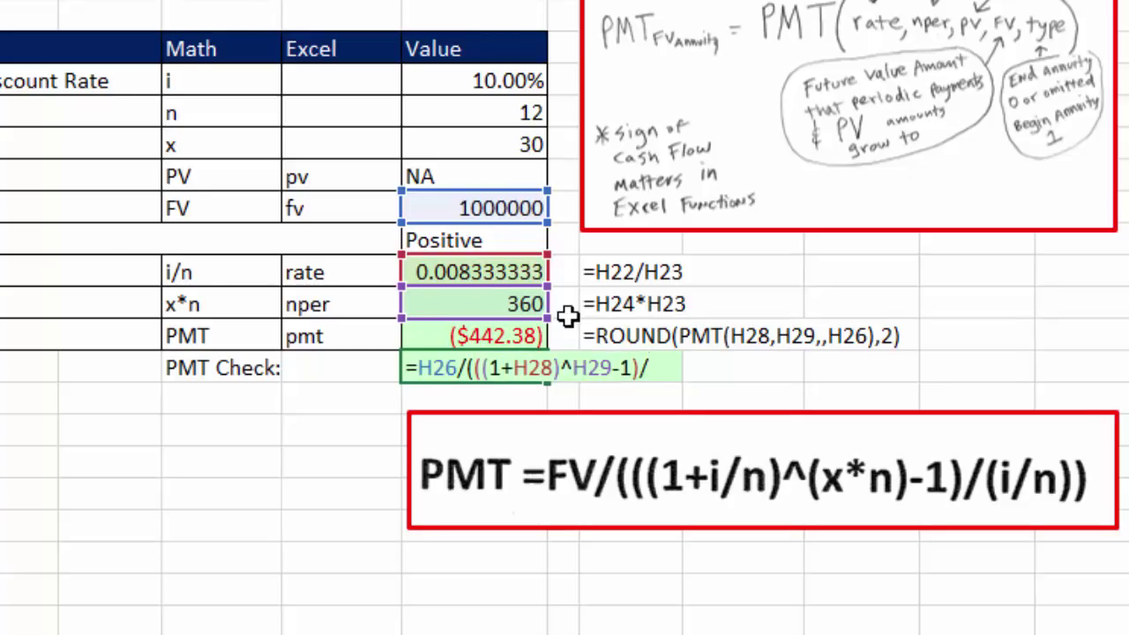
type("/")
left_click(487, 266)
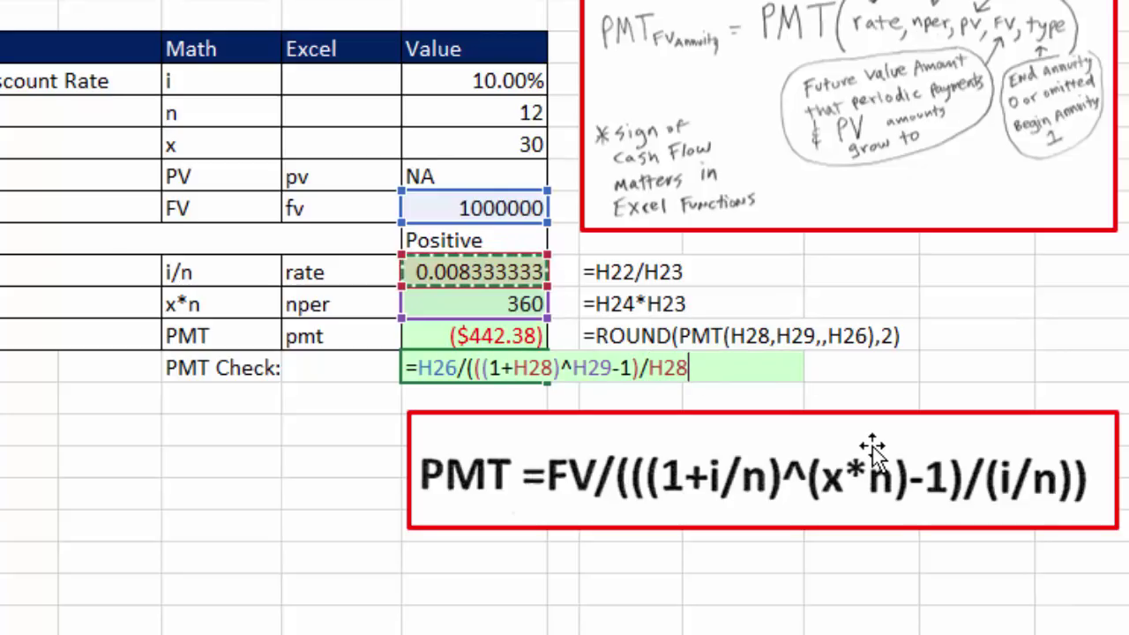
type(")")
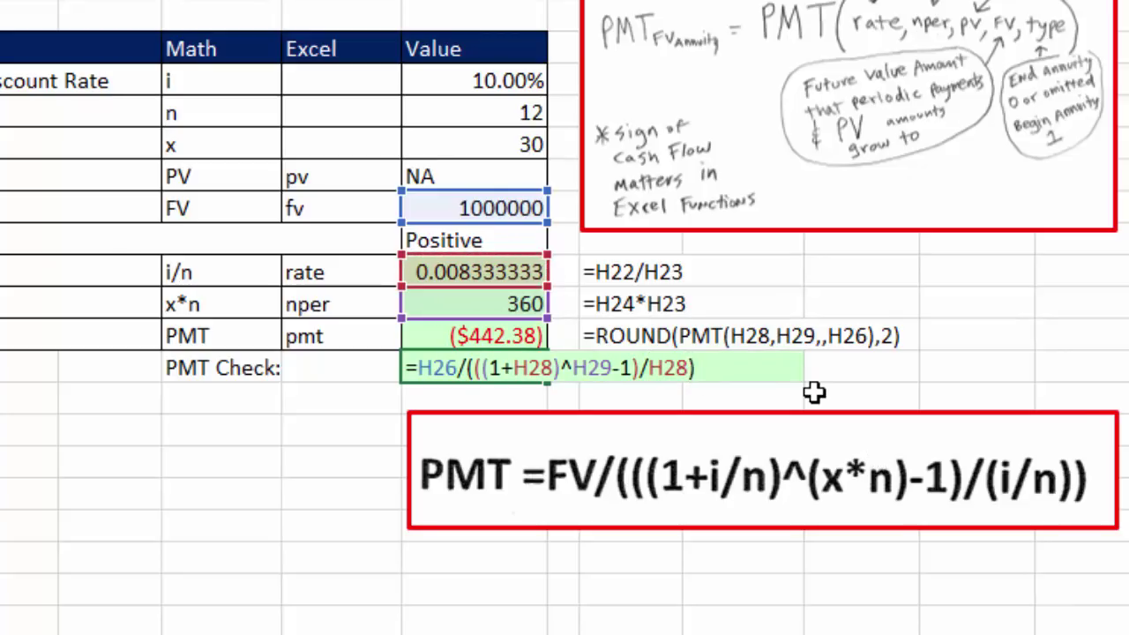
left_click_drag(469, 368, 724, 364)
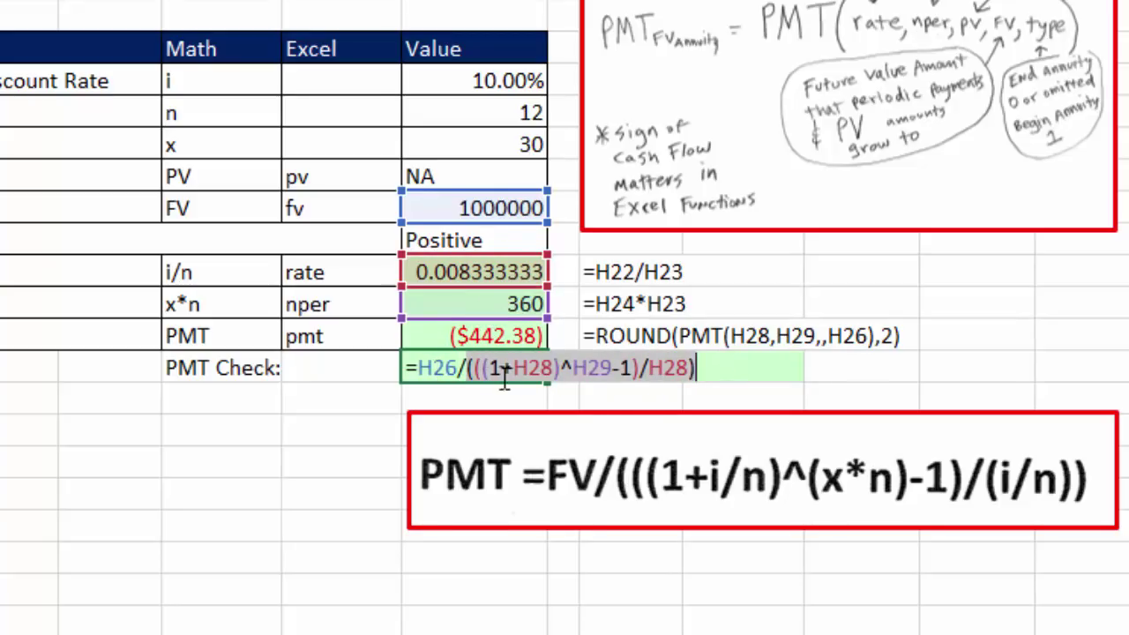
key("Return")
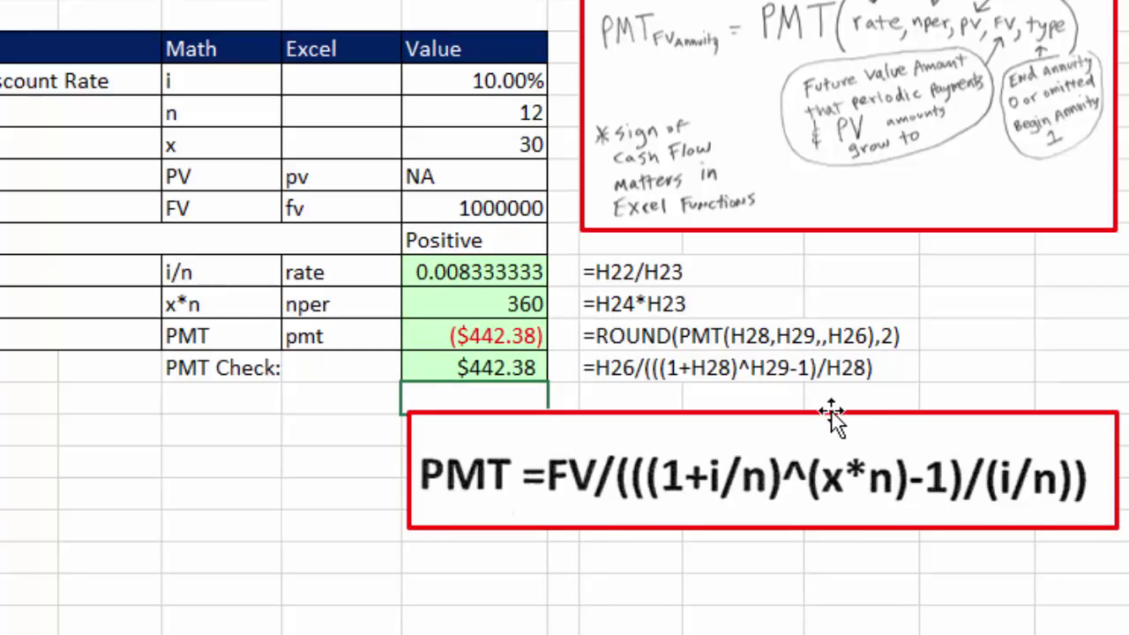
- Move the PMT formula picture clear of the cells below the results and label F33 "Total Amount Deposited"
left_click_drag(836, 414, 995, 483)
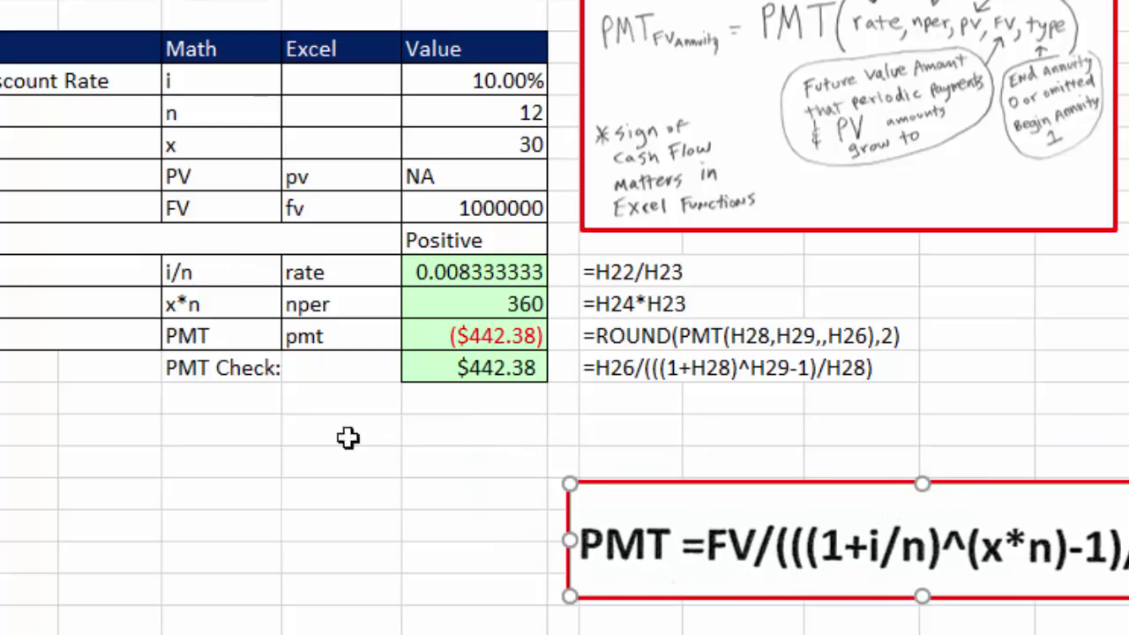
left_click(224, 436)
type("Total Amount Deposited")
key("Tab")
key("Tab")
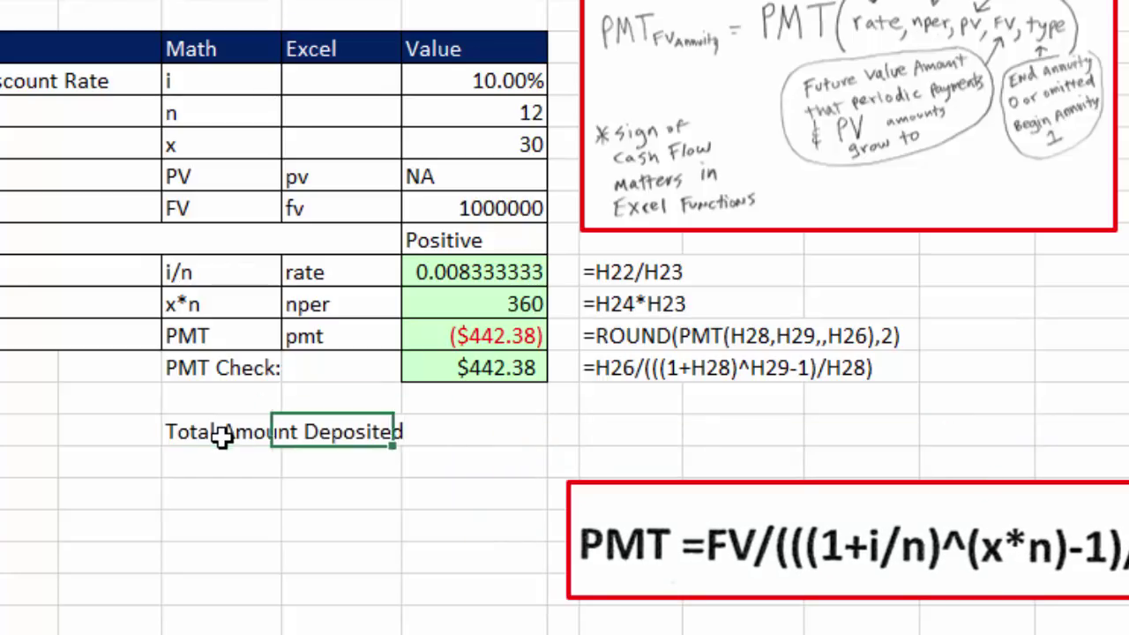
- Calculate the Total Amount Deposited in H33 with =H30*H29
type("=")
left_click(505, 342)
type("*")
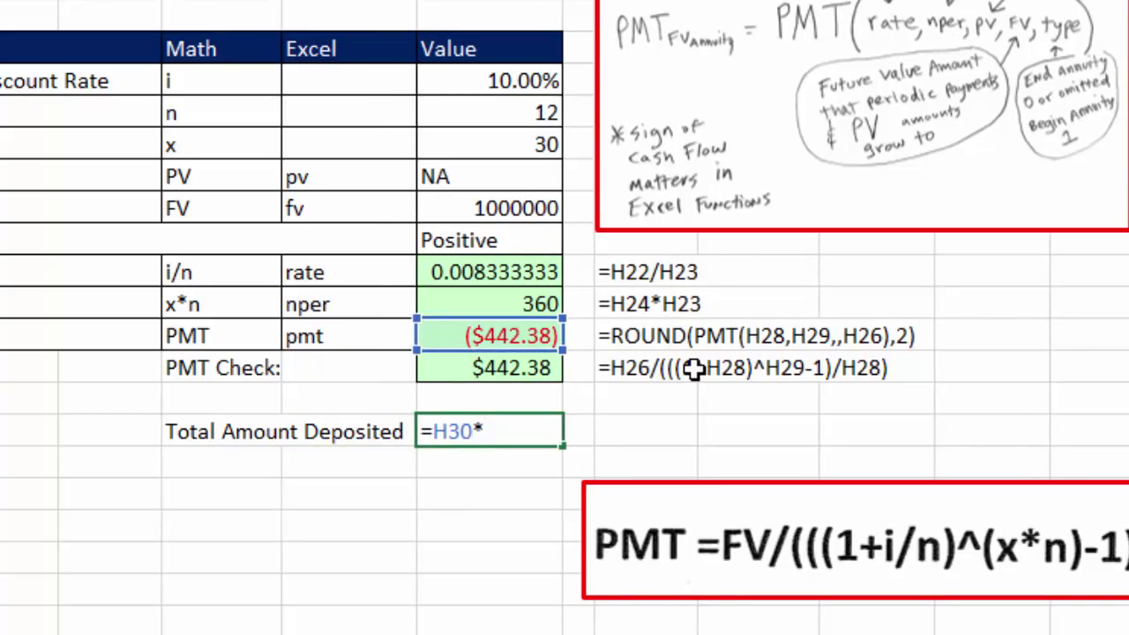
left_click(507, 305)
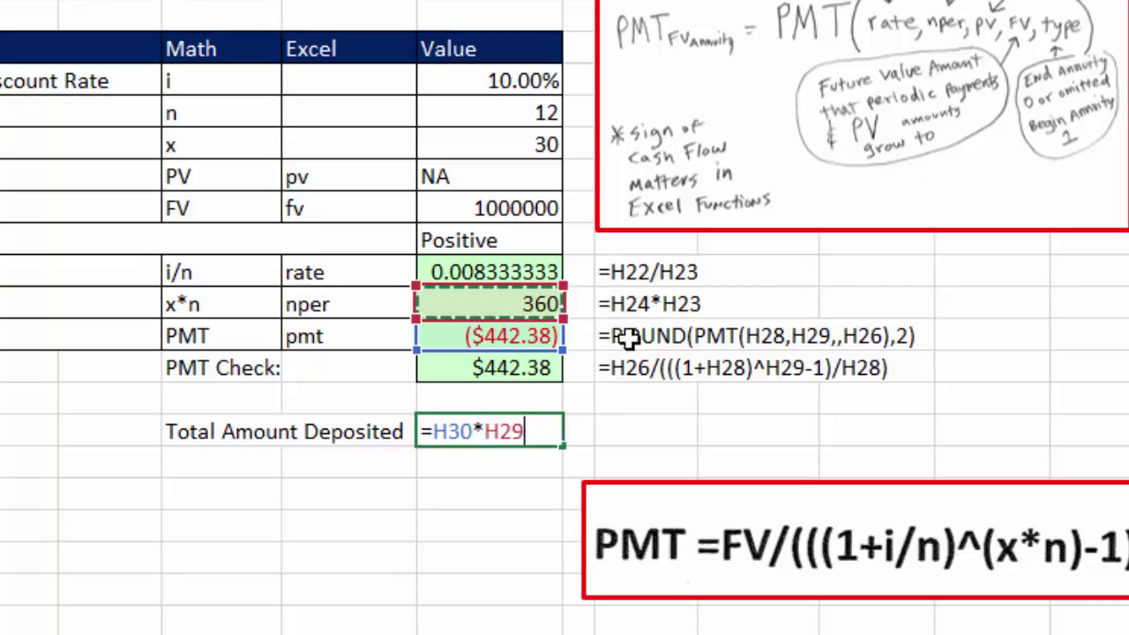
key("Return")
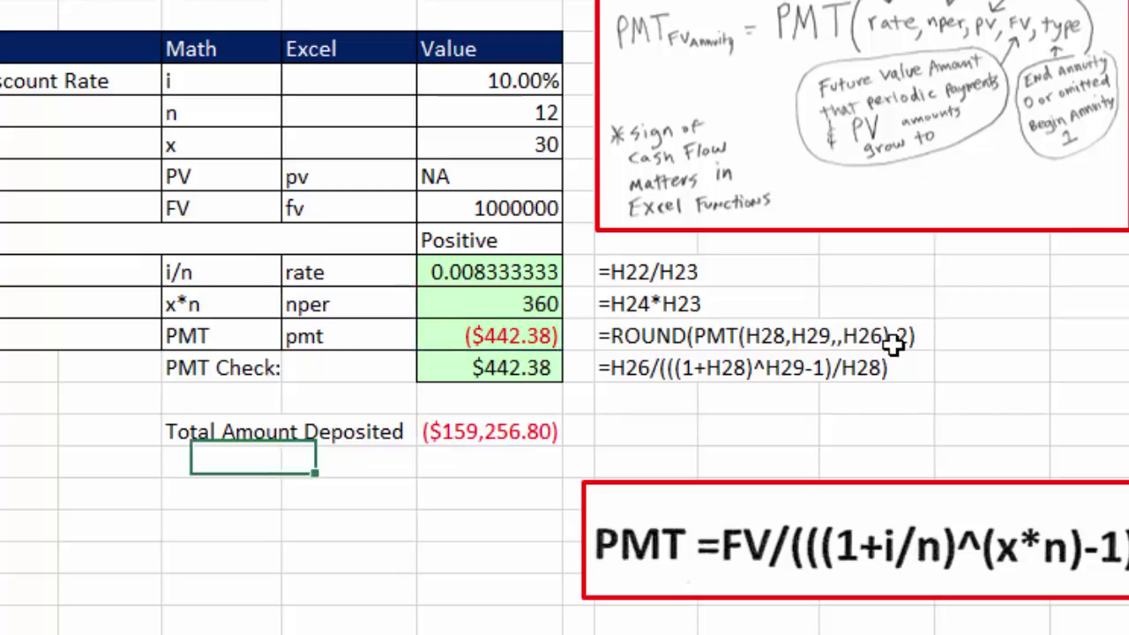
- Label F34 "Total Interest" directly below the Total Amount Deposited label
left_click(243, 468)
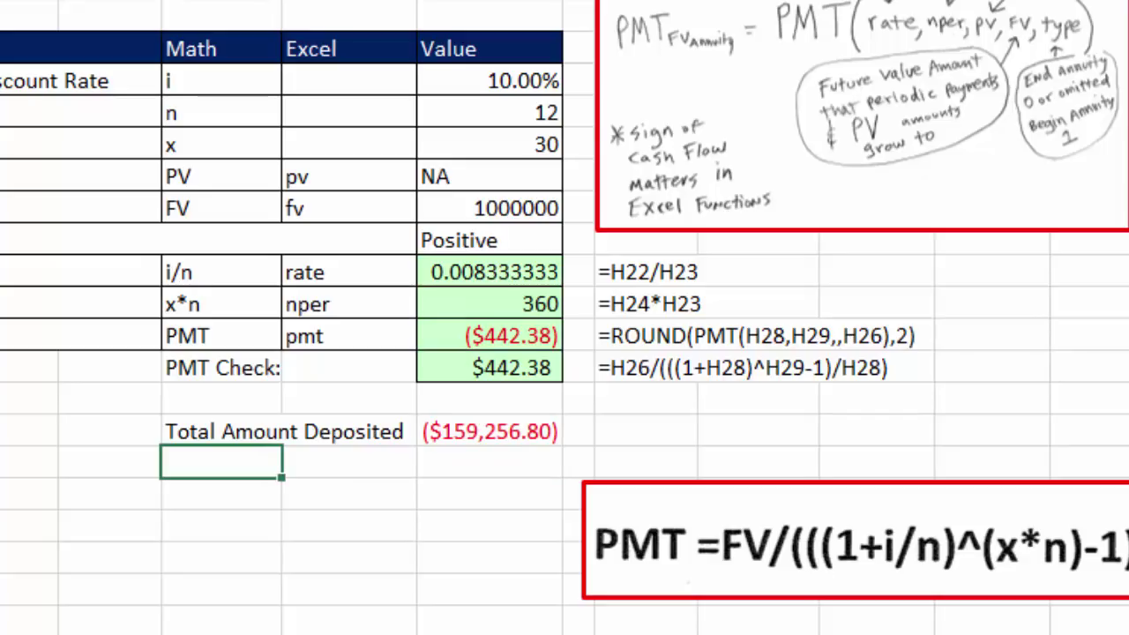
type("Total Interest")
left_click(490, 463)
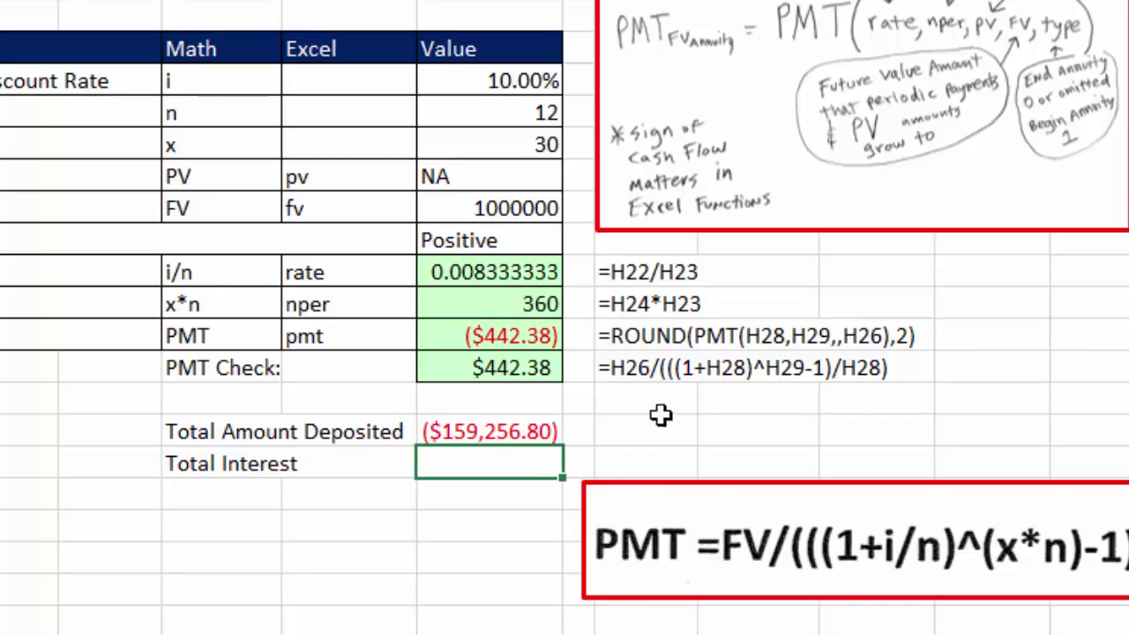
left_click(526, 430)
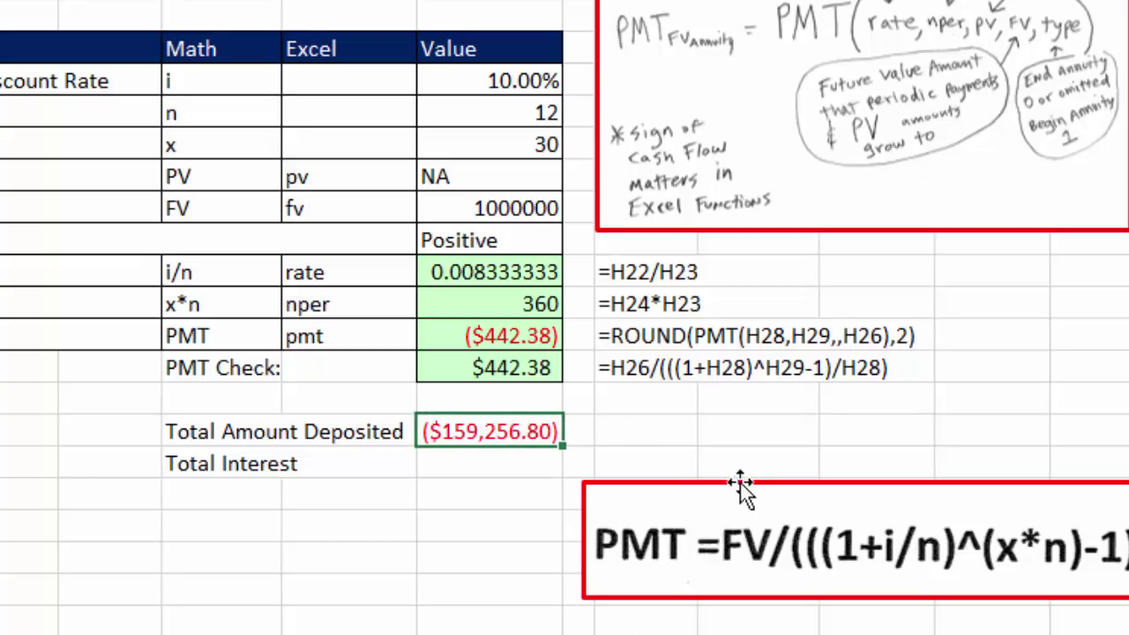
- Calculate the Total Interest in H34 with =H26+H33, adding the negative total deposited to the future value
left_click(491, 476)
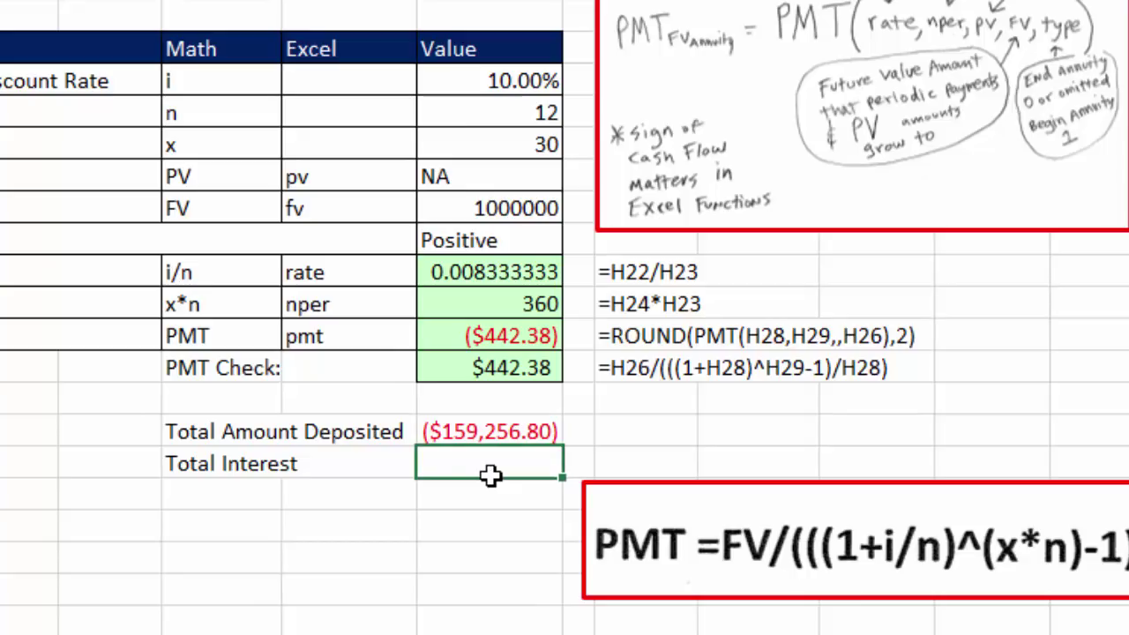
type("=")
key("Up")
key("Up")
key("Up")
key("Up")
key("Up")
key("Up")
key("Up")
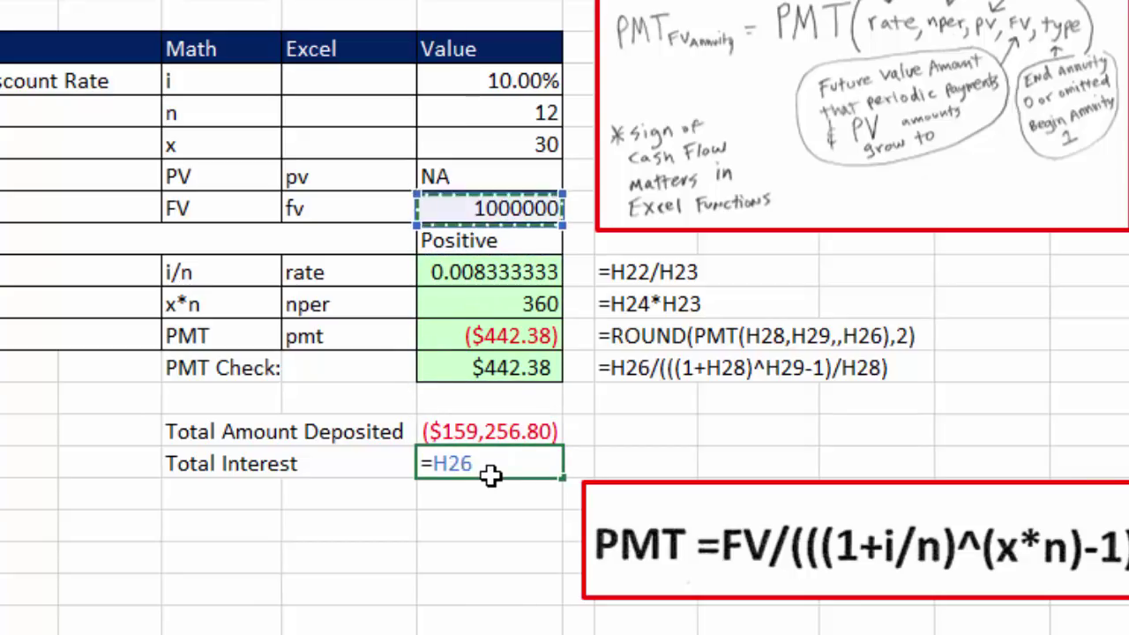
type("+")
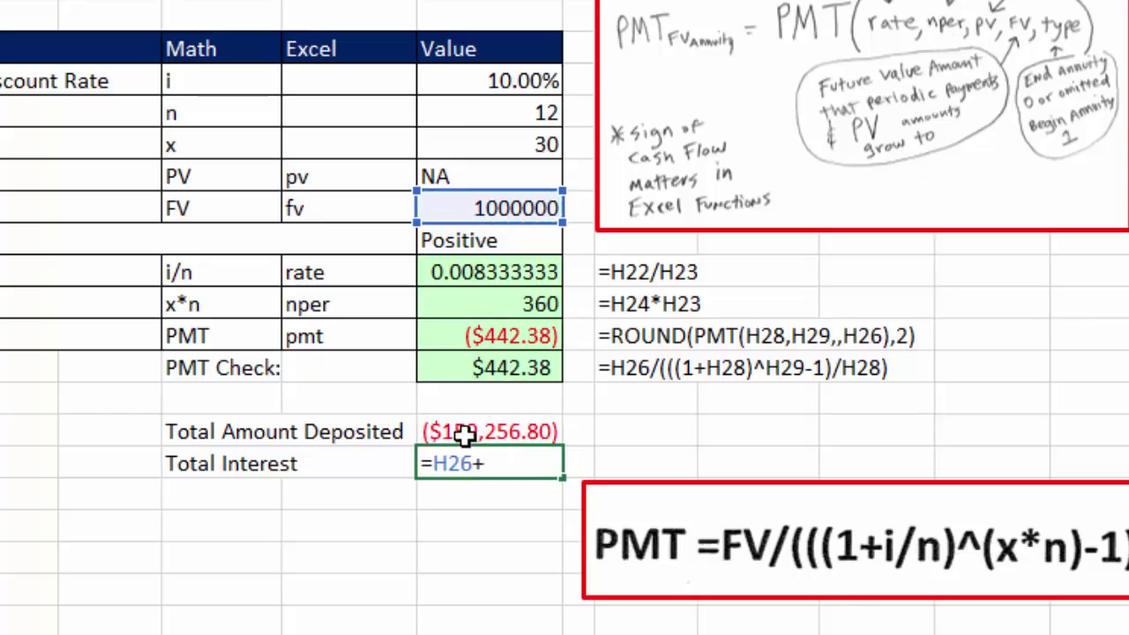
left_click(465, 431)
key("Return")
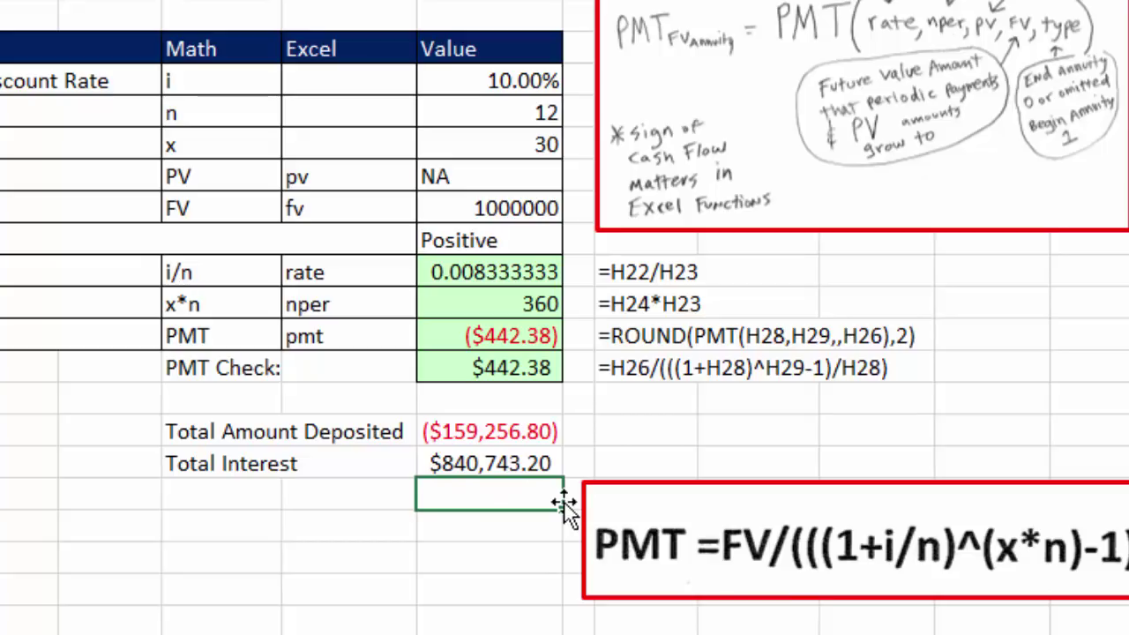
- Review the years, total number of periods, periodic payment and total interest cells of the millionaire example
left_click(491, 138)
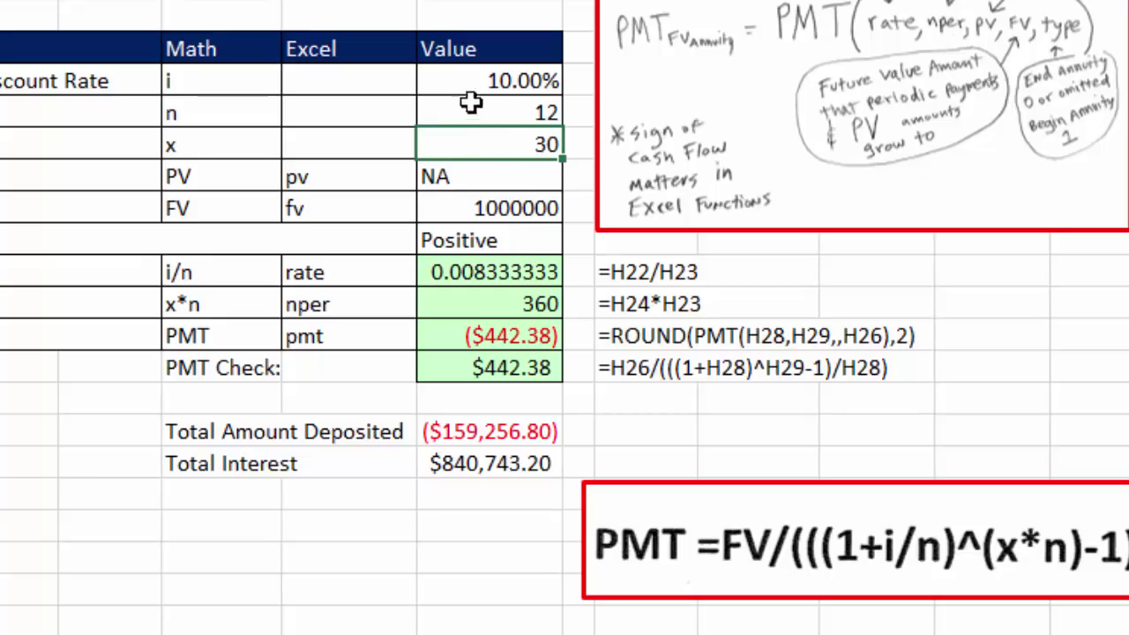
left_click(505, 304)
left_click(519, 145)
left_click(491, 333)
left_click(542, 458)
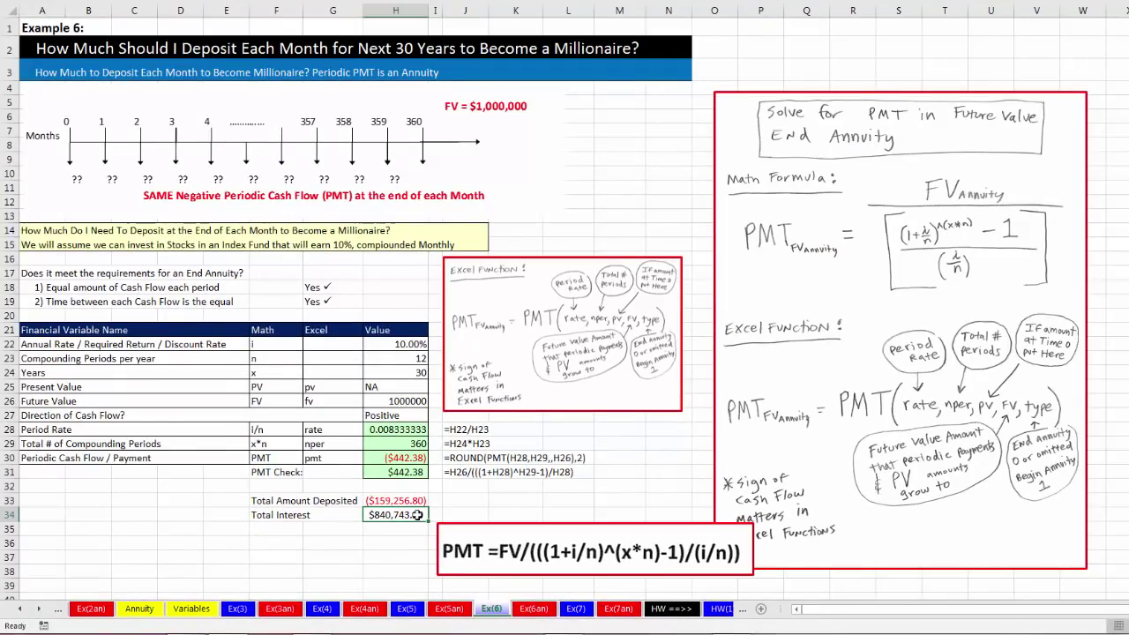
- Open the Ex(7) sheet and review its compounding periods, years, present value and cash flow direction in column H
left_click(574, 608)
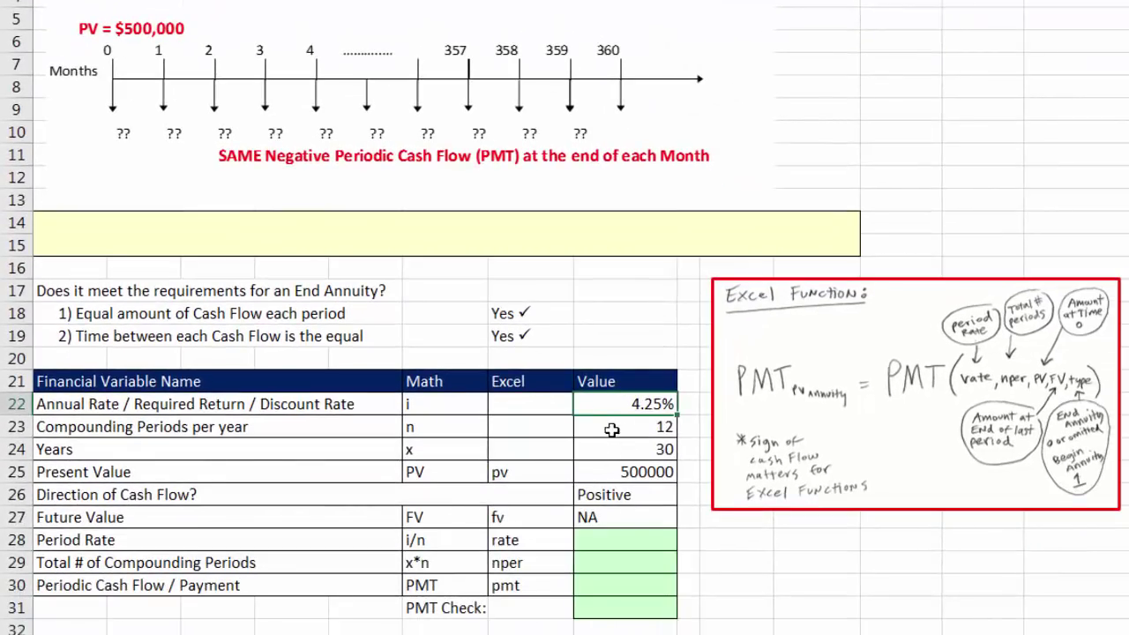
left_click(609, 426)
left_click(608, 449)
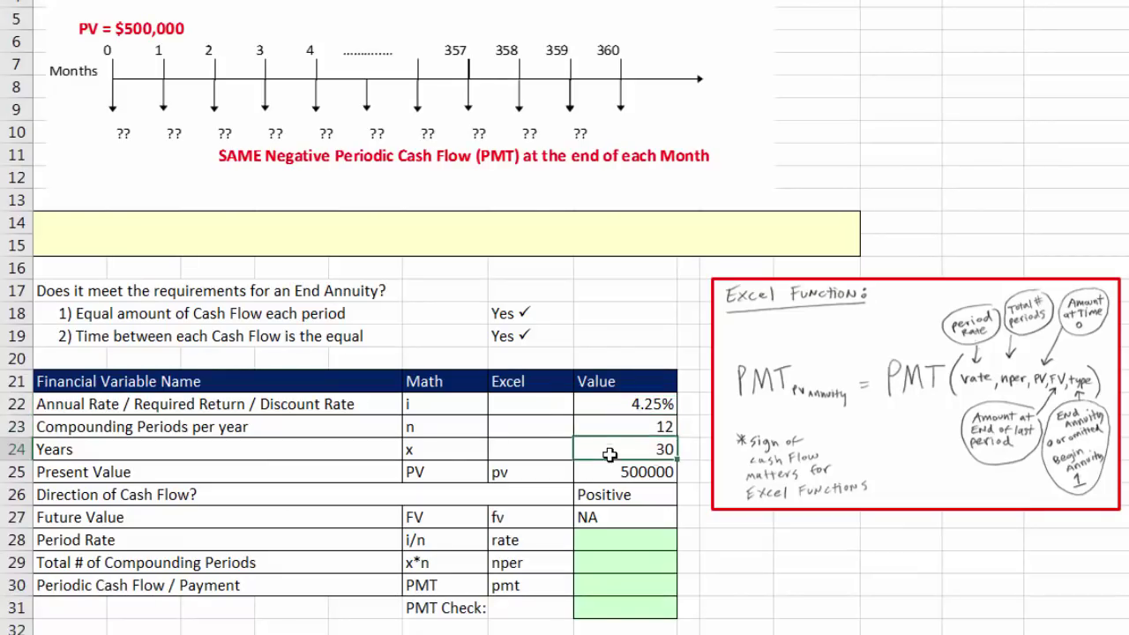
left_click(596, 471)
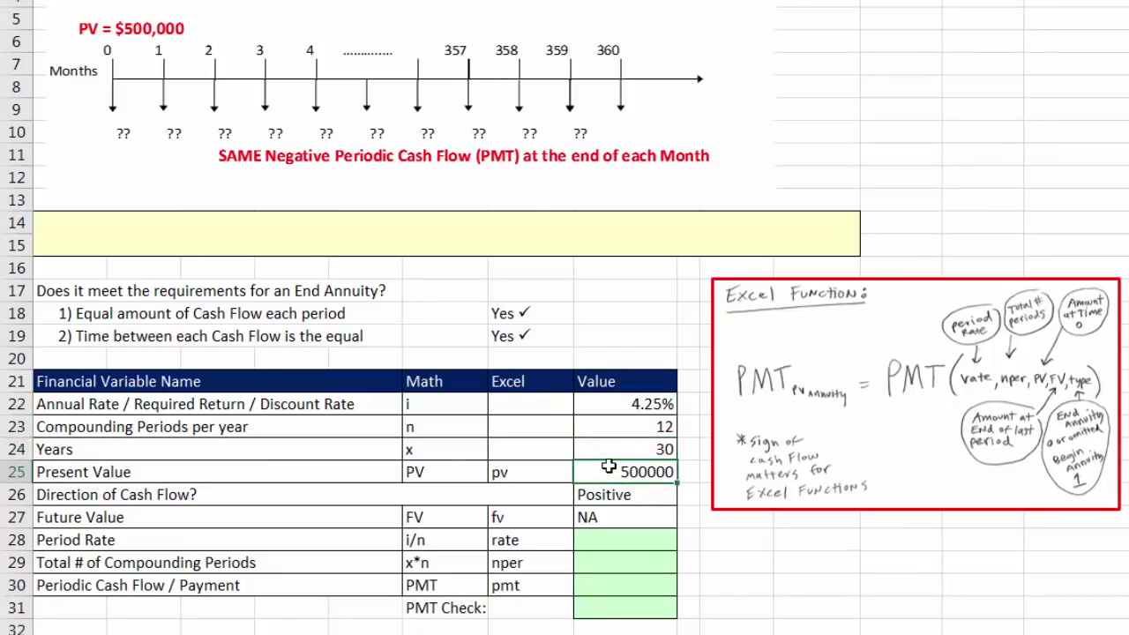
left_click(613, 495)
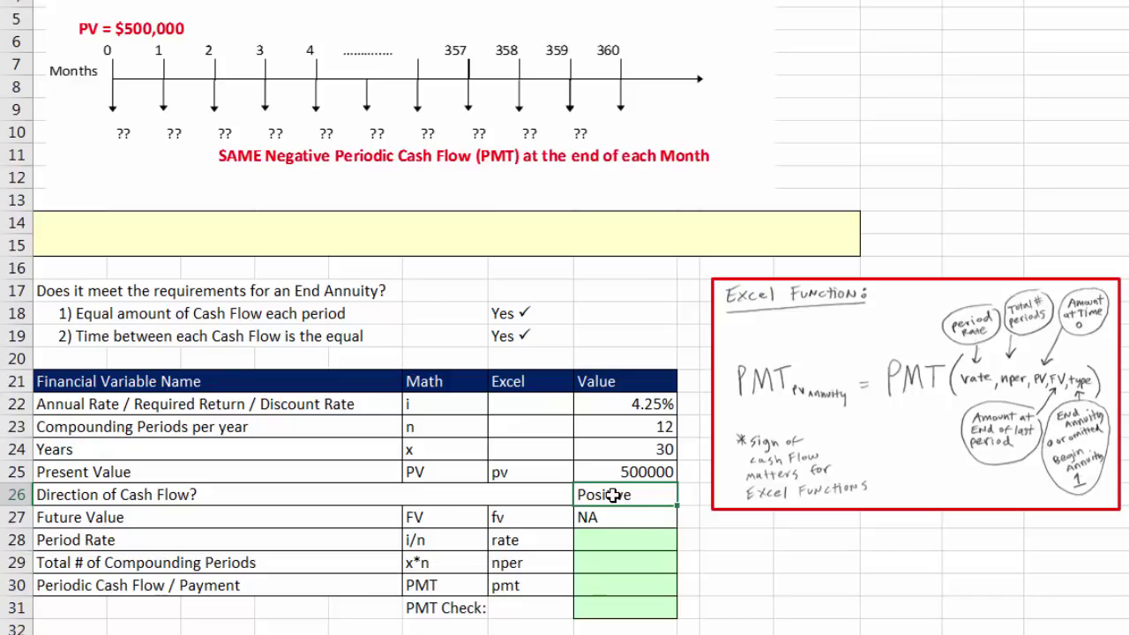
left_click(618, 469)
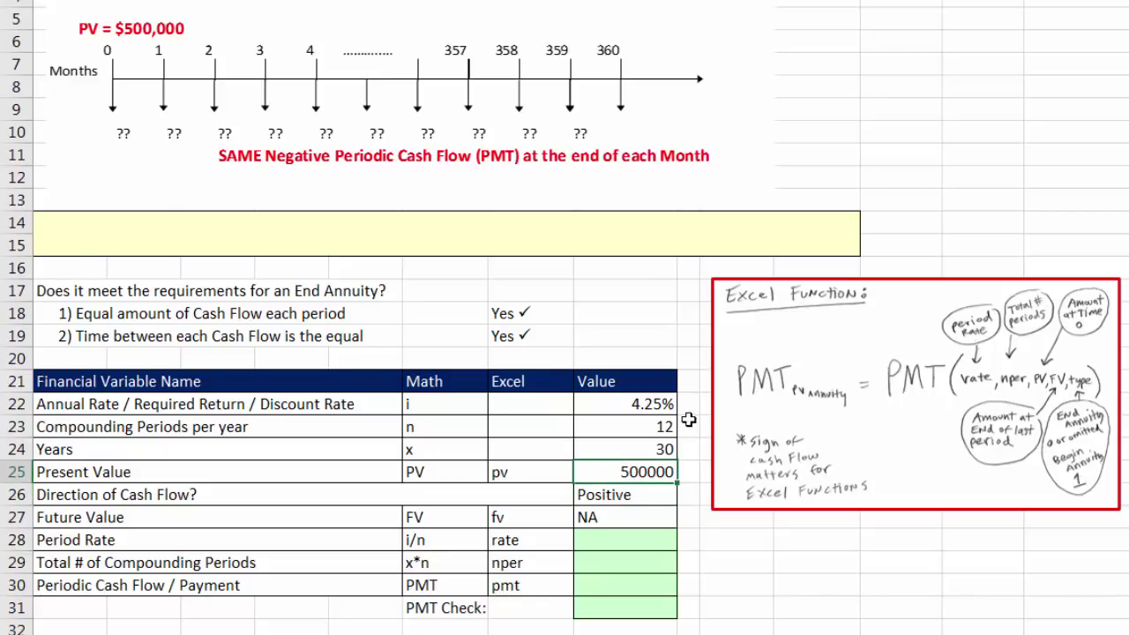
left_click(641, 495)
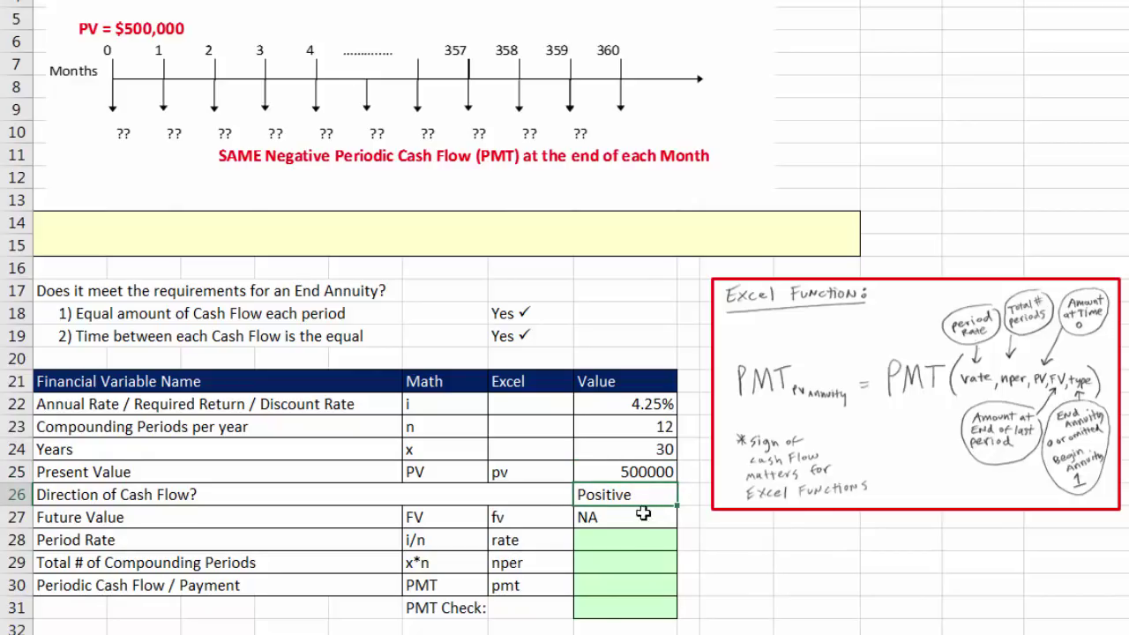
- Calculate the Period Rate in H28 with =H22/H23
left_click(605, 539)
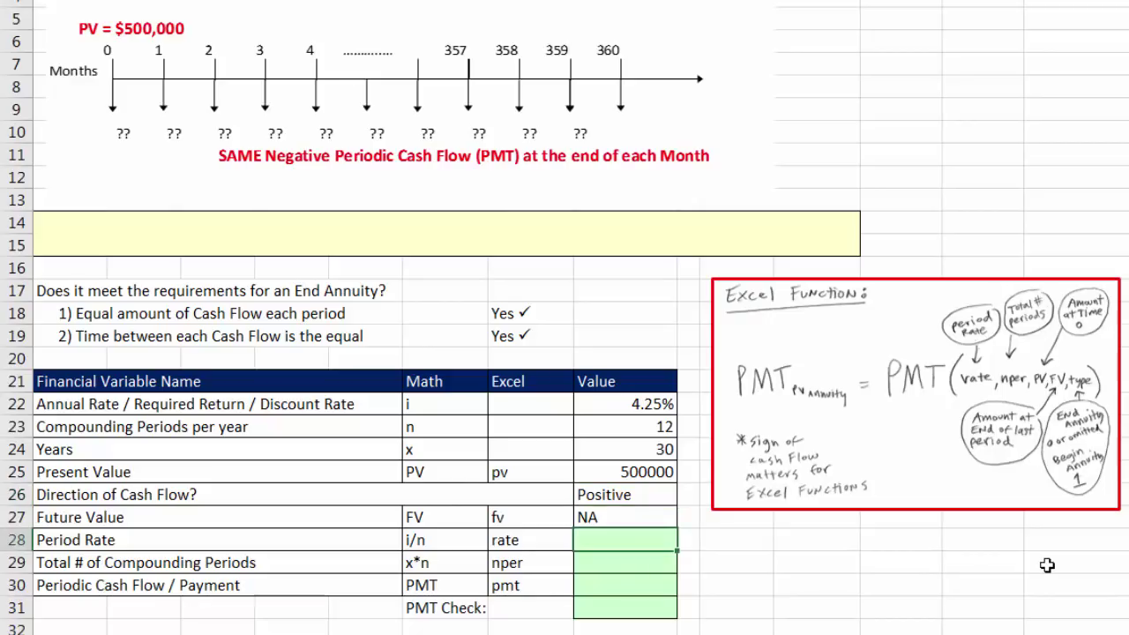
type("=")
key("Up")
key("Up")
key("Up")
key("Up")
key("Up")
key("Up")
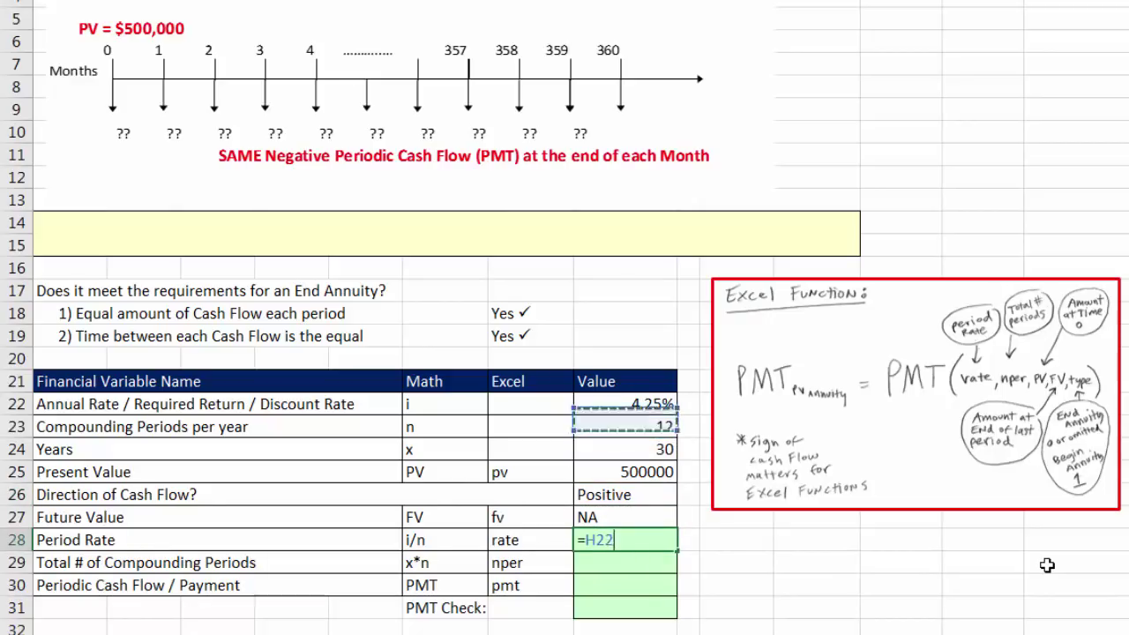
type("/")
key("Up")
key("Up")
key("Up")
key("Up")
key("Up")
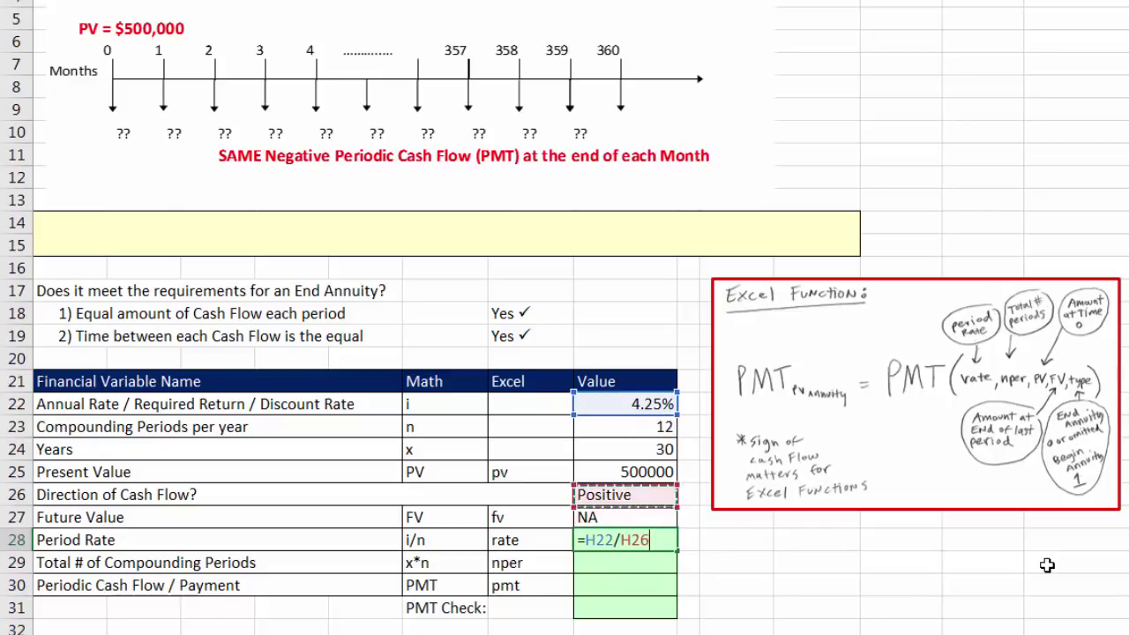
key("Return")
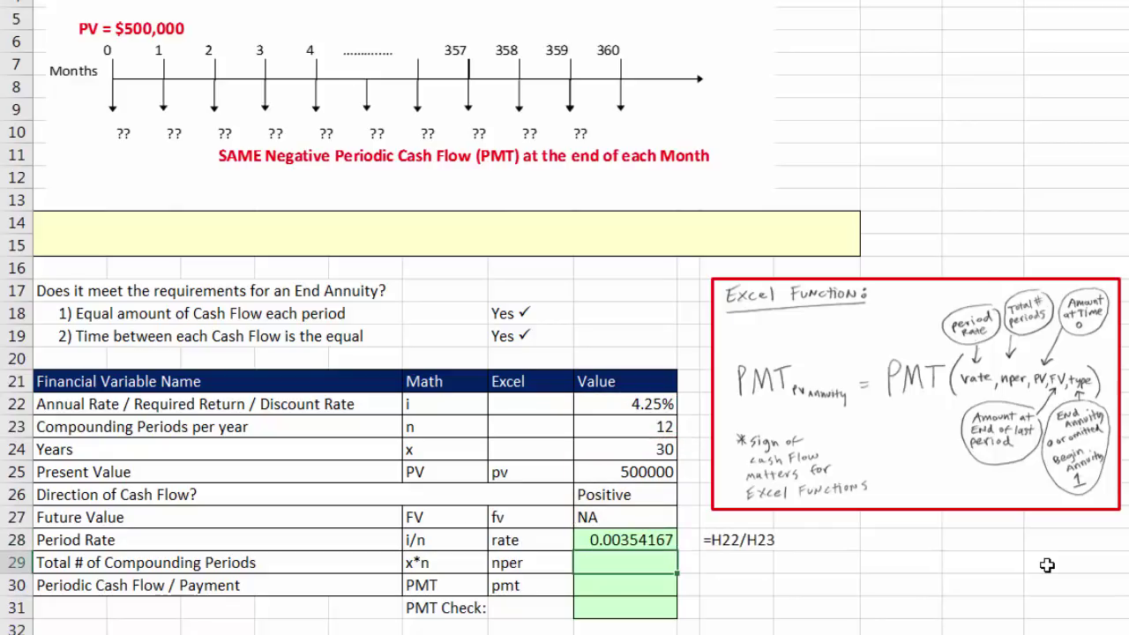
- Calculate the Total # of Compounding Periods in H29 with =H24*H23
type("=")
key("Up")
key("Up")
key("Up")
key("Up")
key("Up")
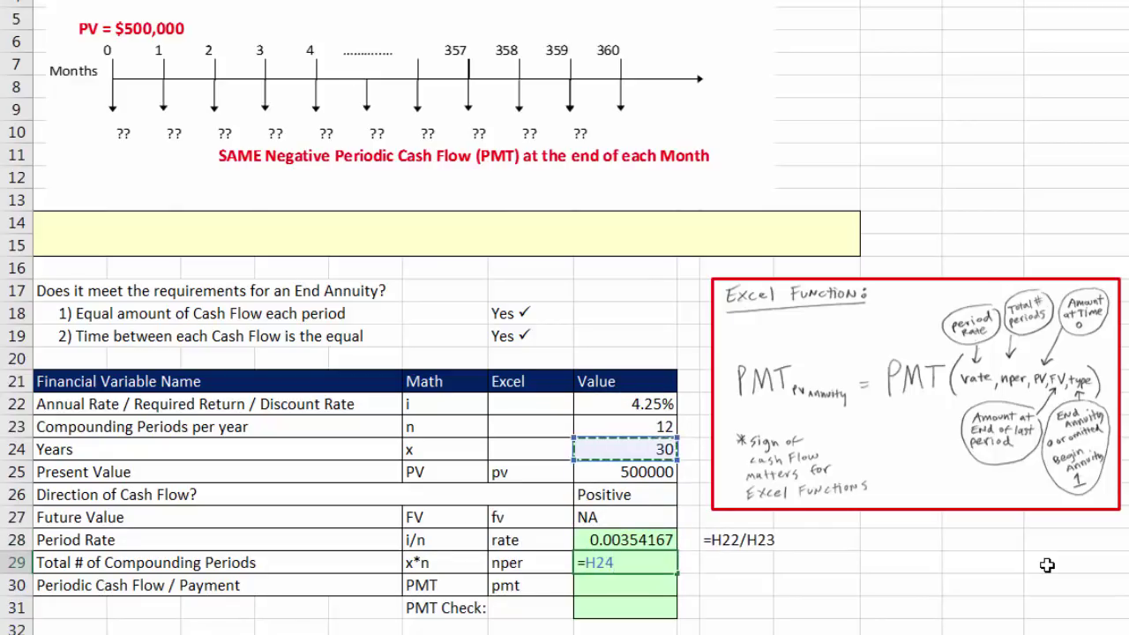
type("*")
key("Up")
key("Up")
key("Up")
key("Up")
key("Up")
key("Up")
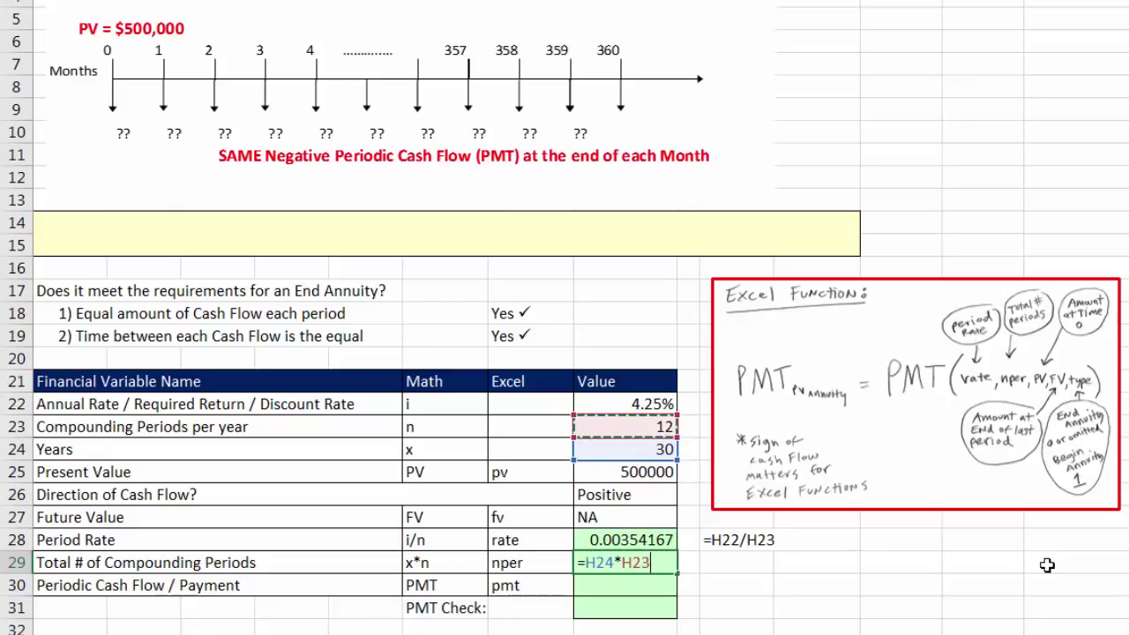
key("Return")
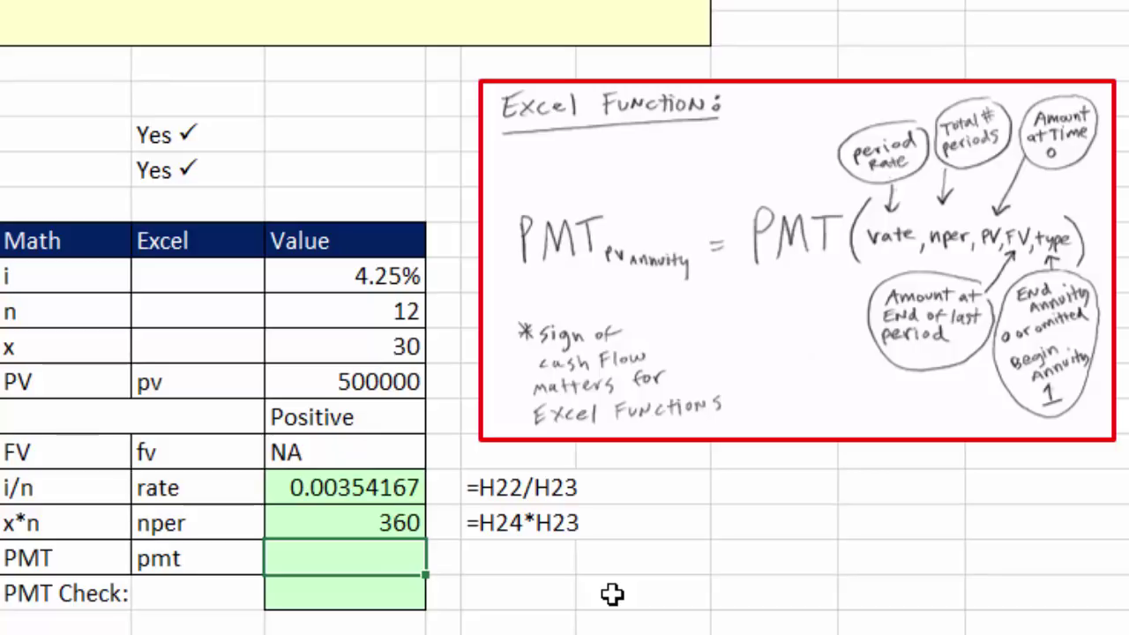
- Calculate the Periodic Payment in H30 with =PMT(H28,H29,H25), omitting the future value and type arguments
type("=pmt")
key("Tab")
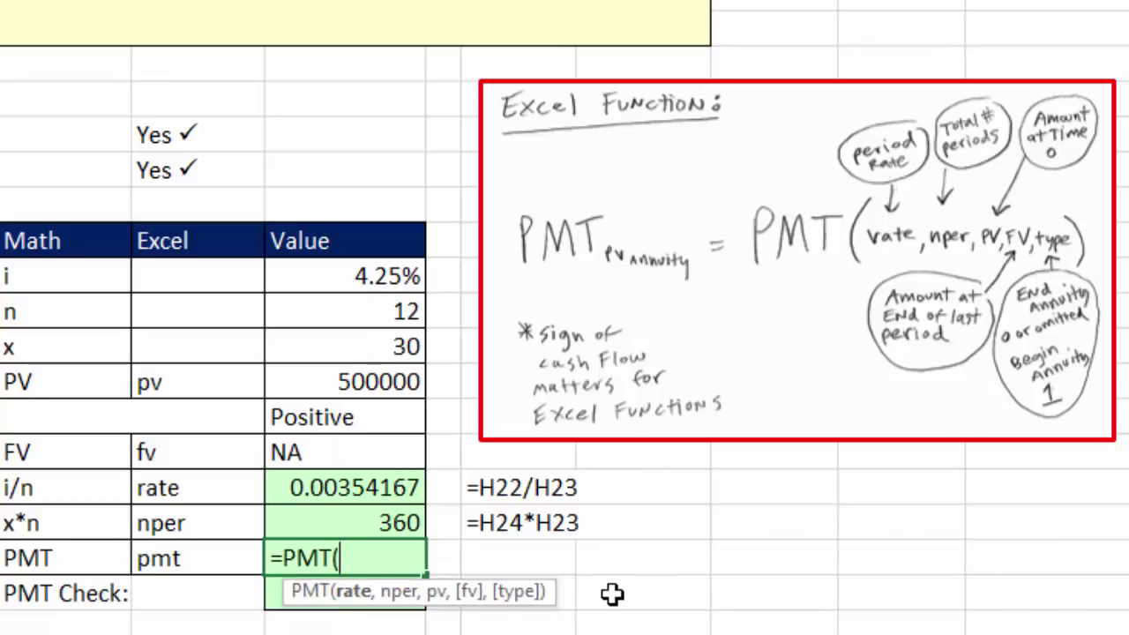
left_click(366, 492)
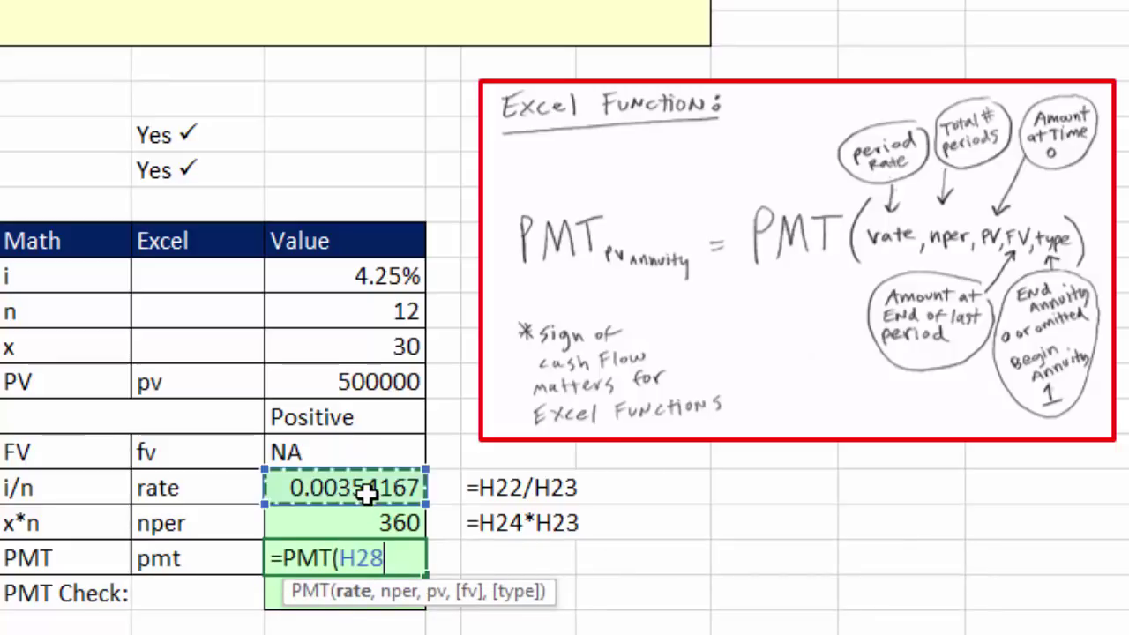
type(",")
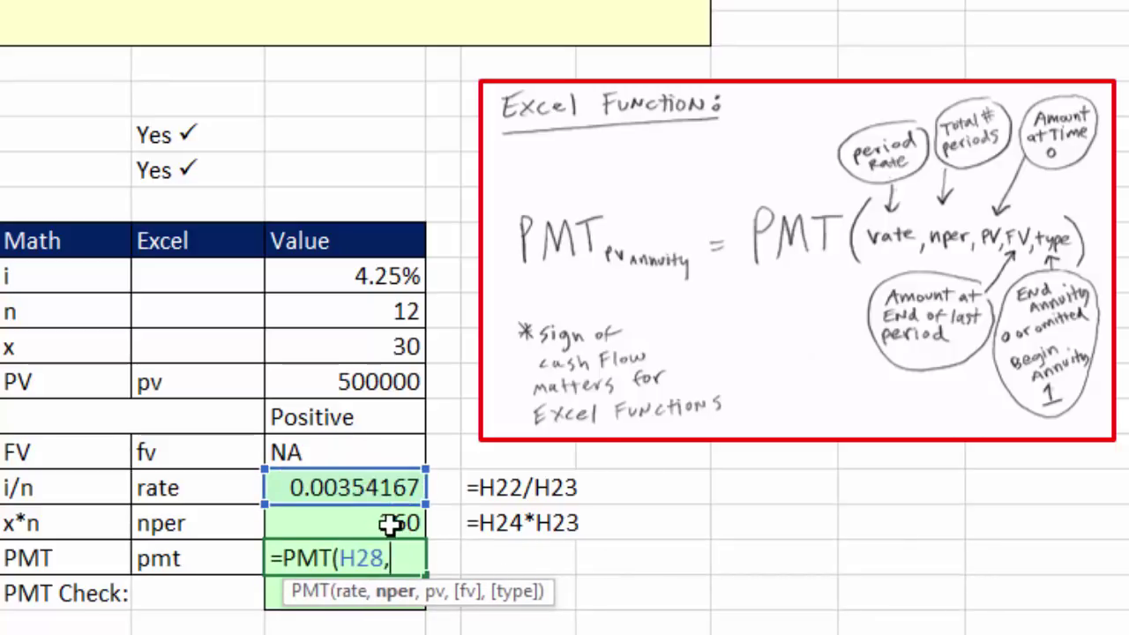
left_click(386, 522)
type(",")
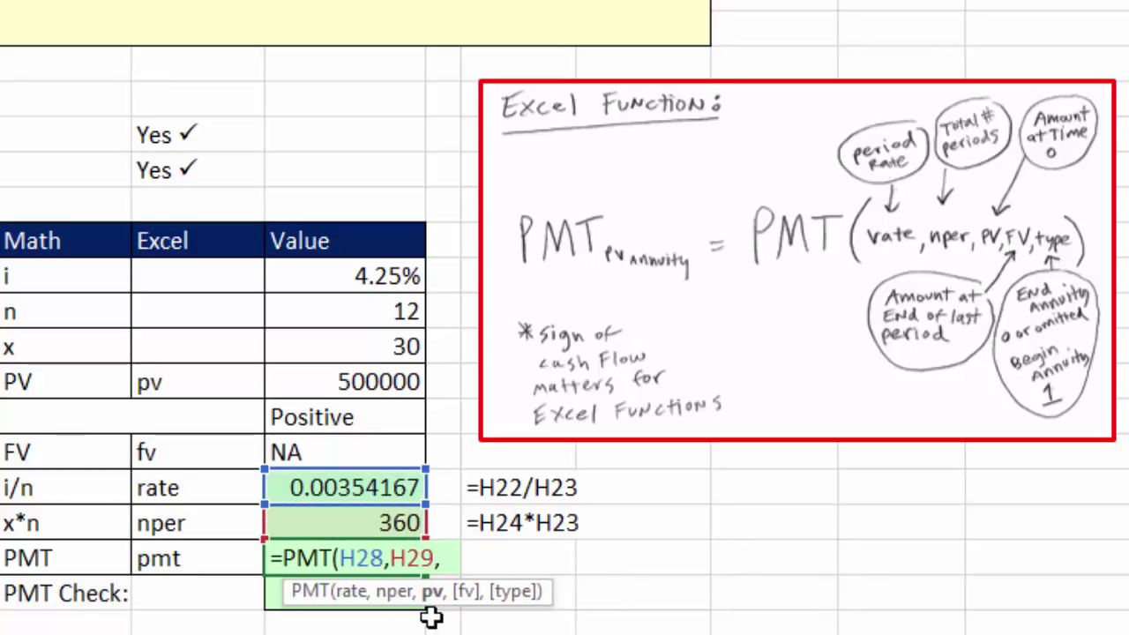
left_click(306, 388)
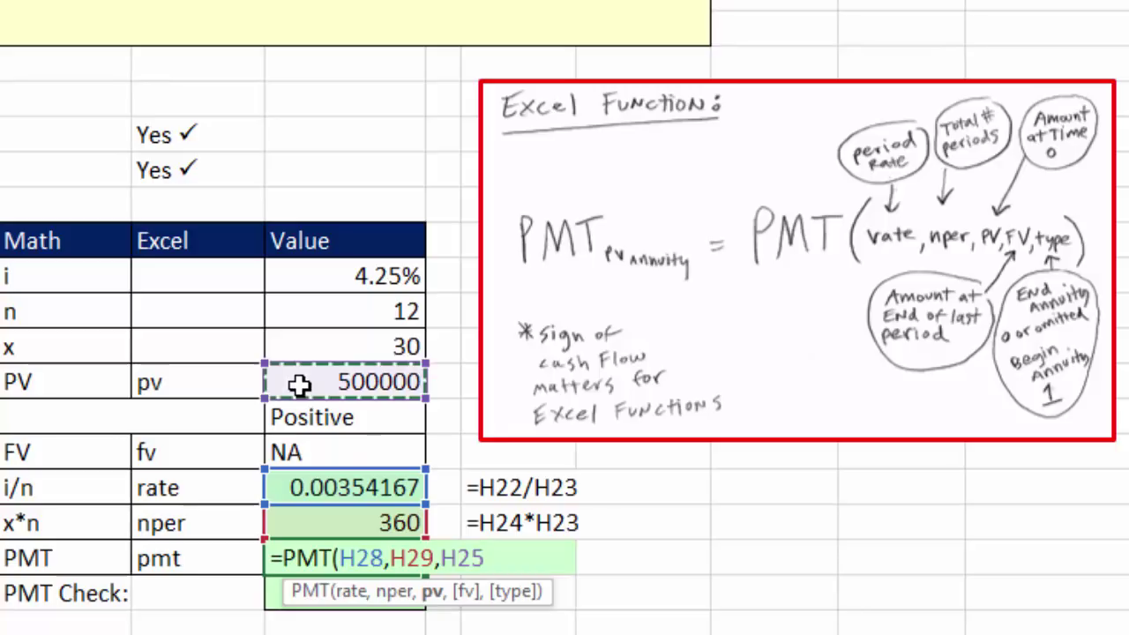
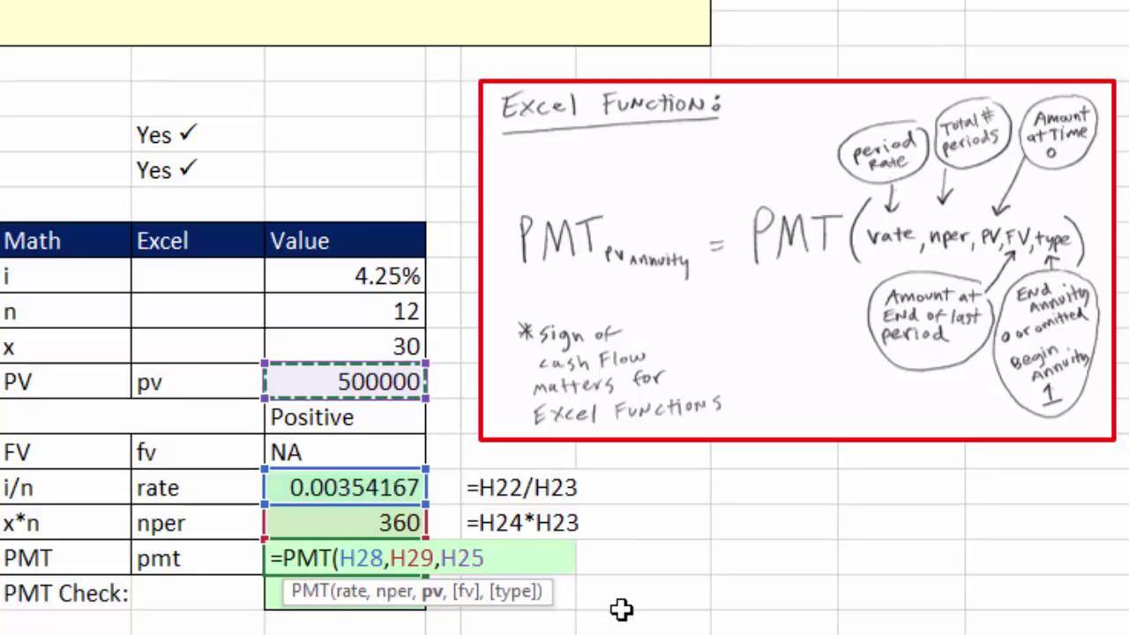
type(")")
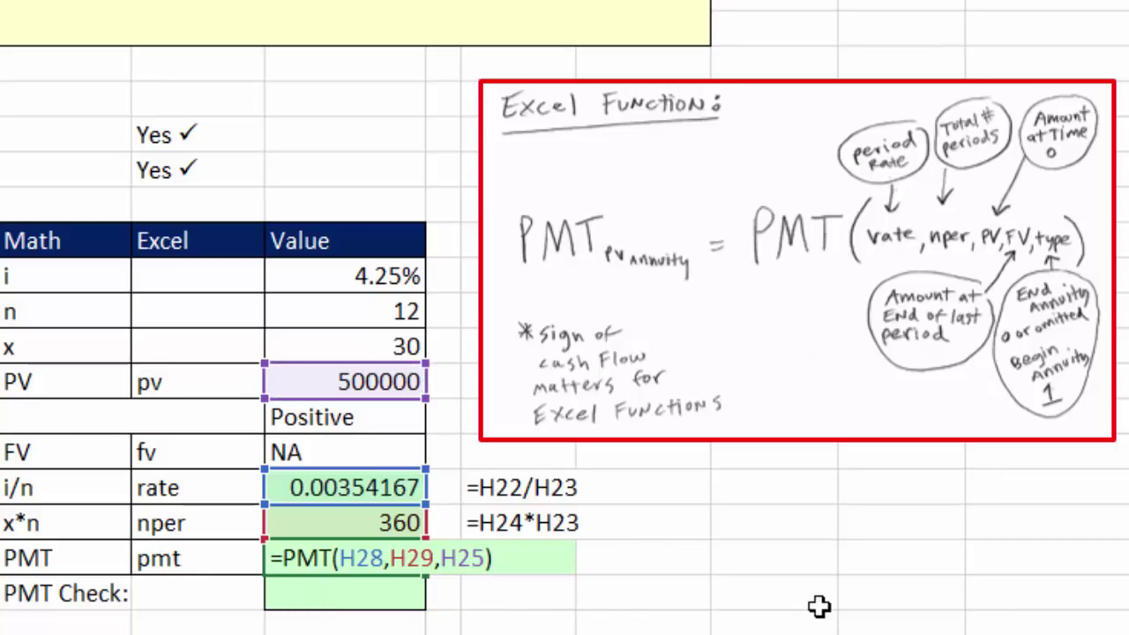
key("Return")
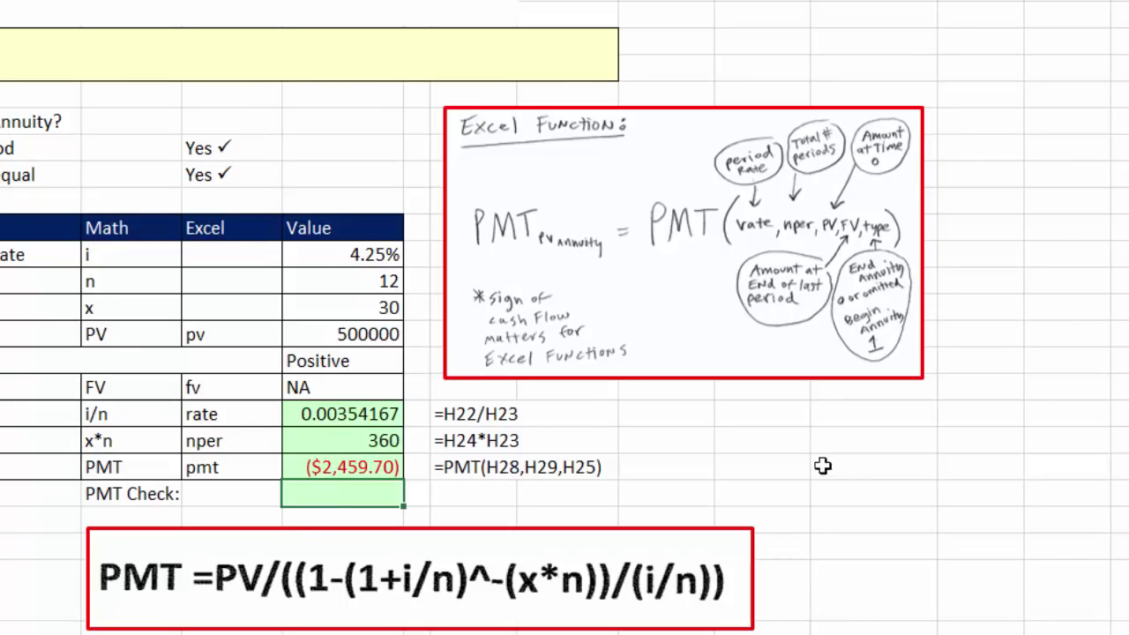
- Start the PMT Check formula in H31 with the present value over the annuity numerator, =H25/((1-(1+H28)^-H29)
type("=")
key("Up")
key("Up")
key("Up")
key("Up")
key("Up")
type("/")
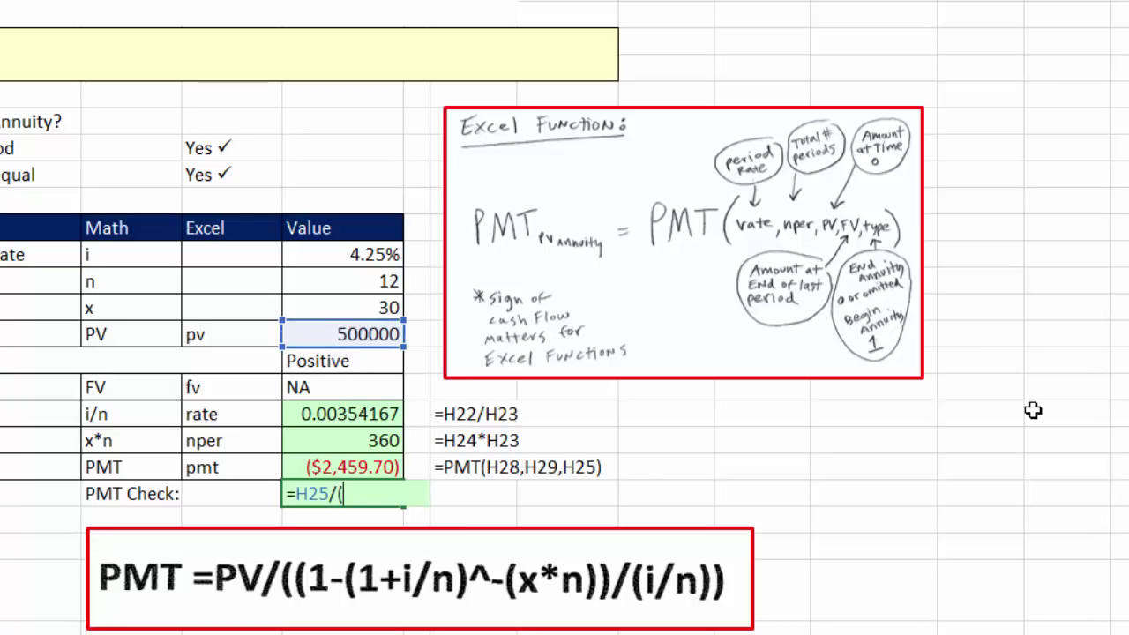
type("((1-(1+")
key("Up")
key("Up")
key("Up")
type(")^")
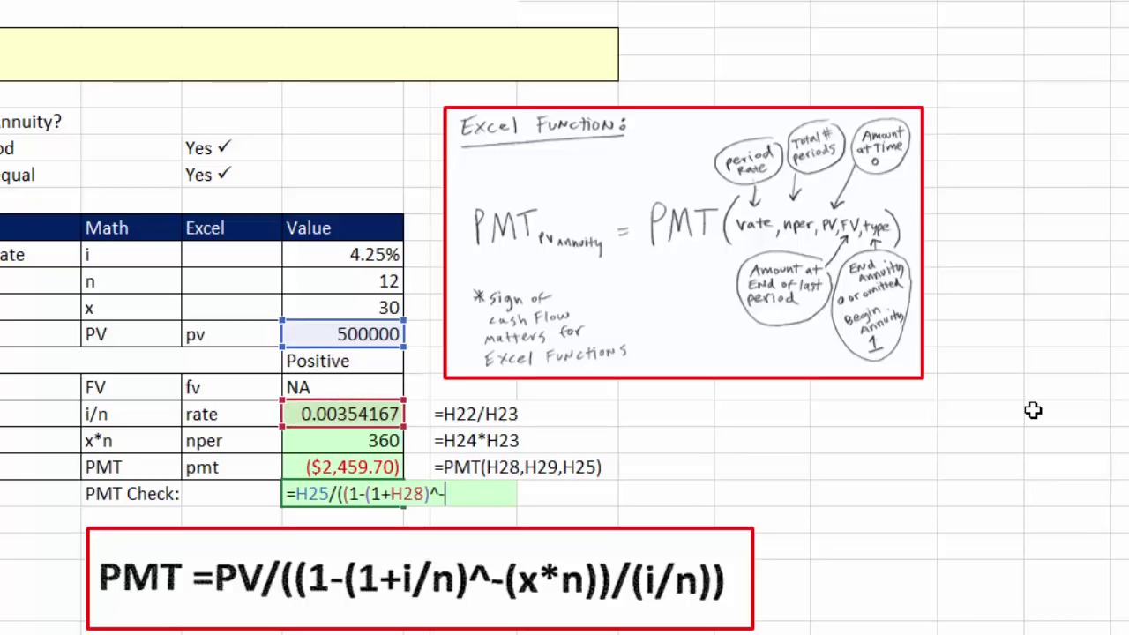
type("-")
key("Up")
key("Up")
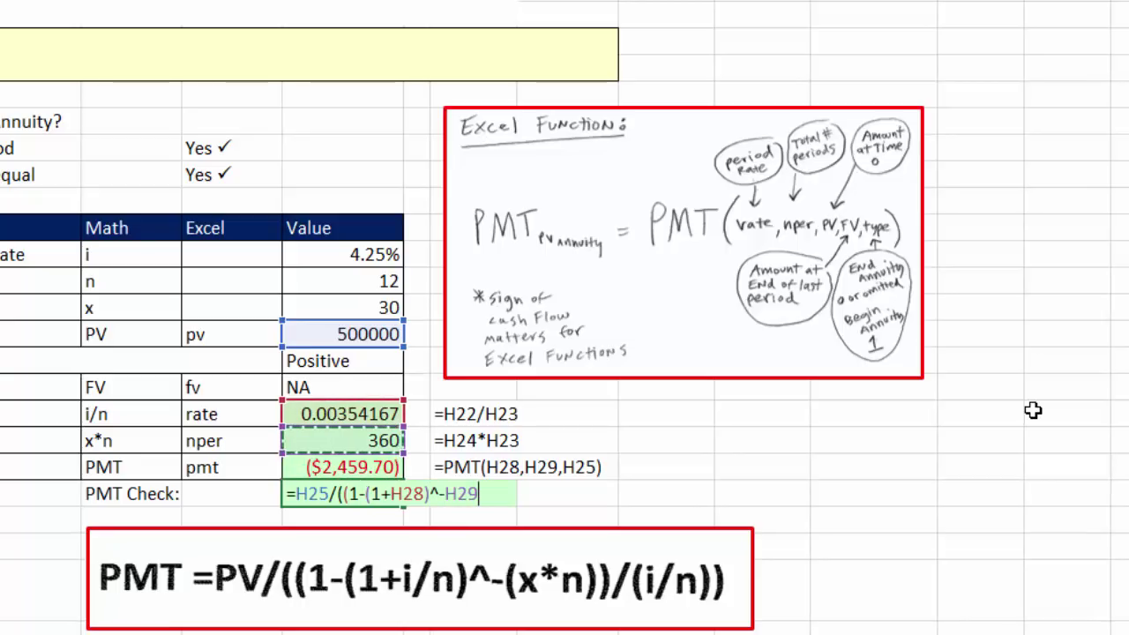
type(")")
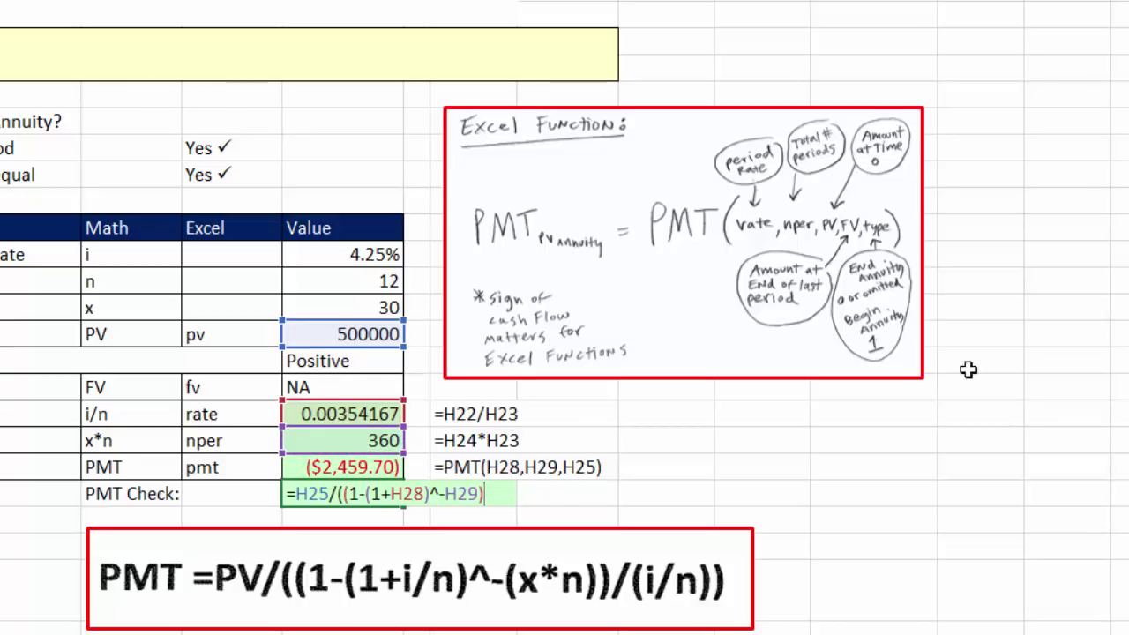
- Complete the PMT Check formula by dividing the numerator by the period rate, giving =H25/((1-(1+H28)^-H29)/H28)
left_click_drag(345, 499, 495, 512)
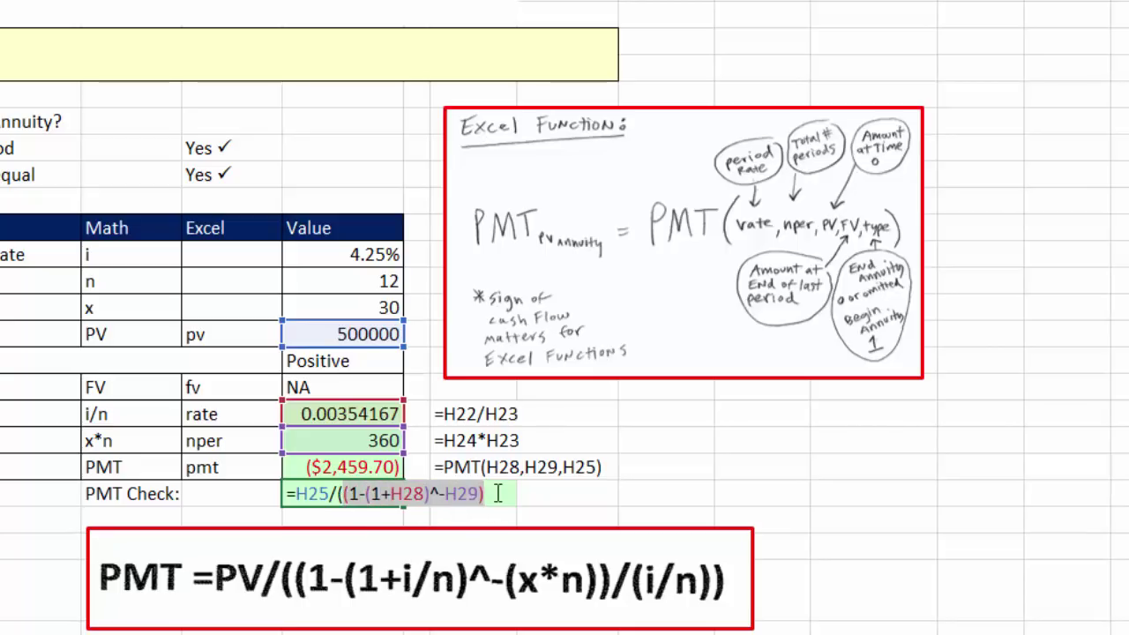
left_click(498, 494)
type("/")
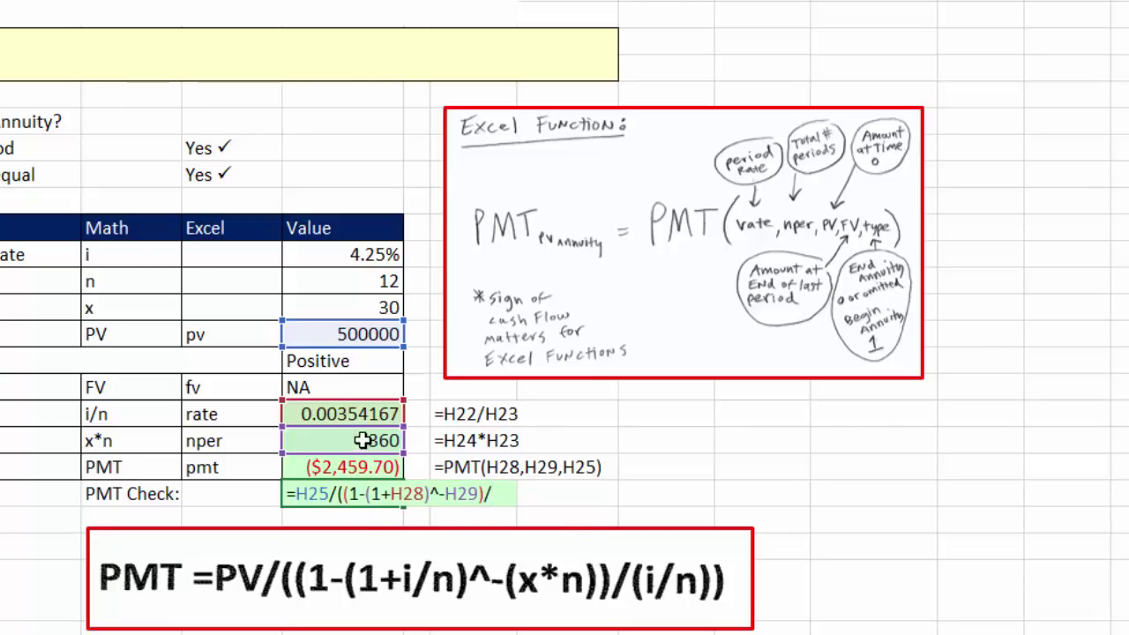
left_click(373, 413)
type(")")
left_click(340, 493)
type("(")
left_click_drag(339, 494, 637, 505)
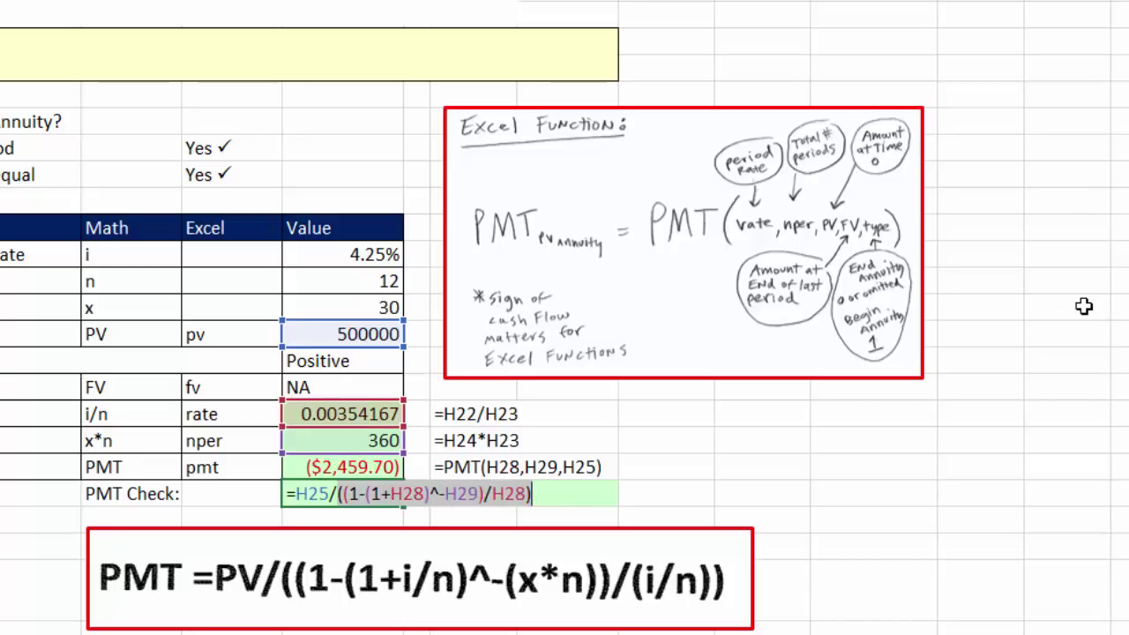
key("Return")
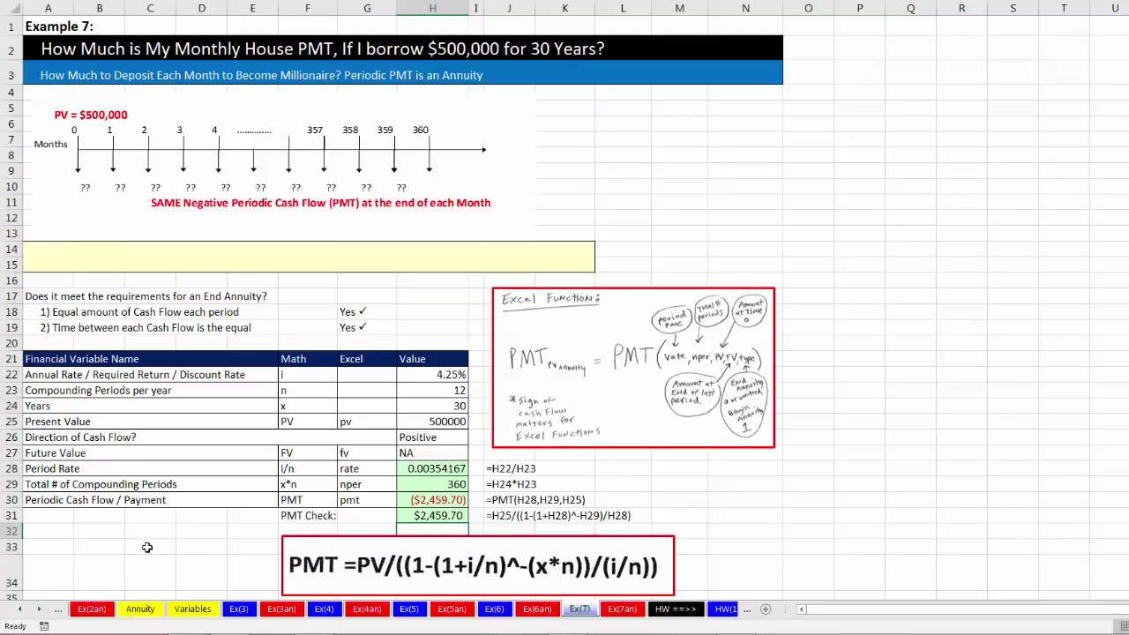
- Browse the workbook's sheet list as far as the homework sheets HW(1) to HW(5an)
left_click(40, 611)
left_click(39, 611)
left_click(40, 610)
left_click(40, 611)
left_click(39, 610)
left_click(40, 610)
left_click(40, 610)
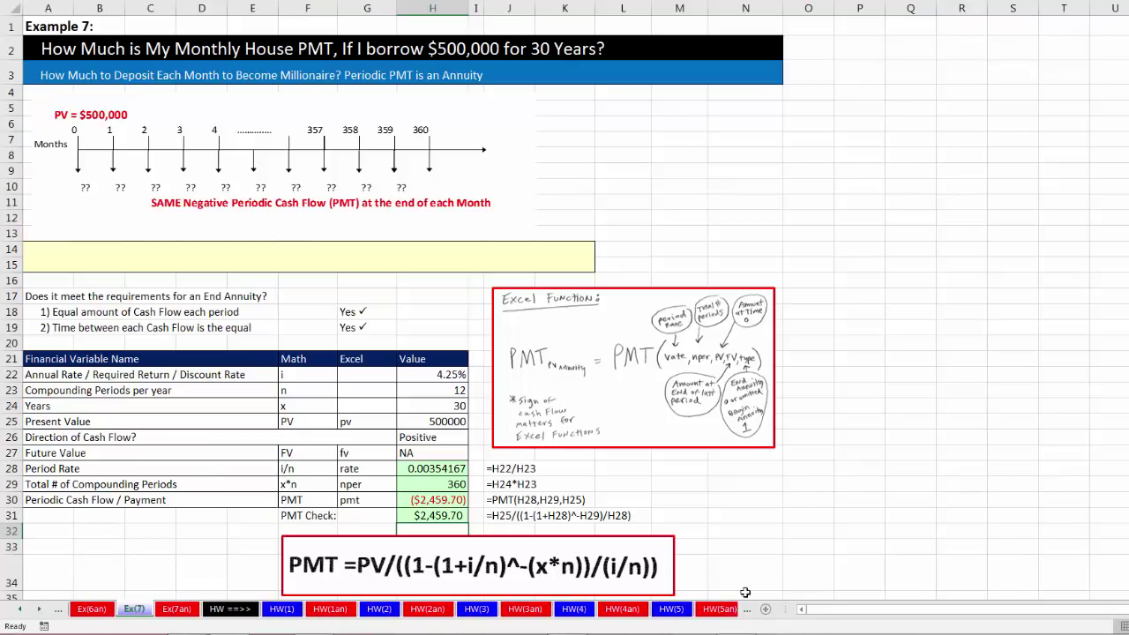
- Go back through the example sheets and review the annuity problems on Ex(6), Ex(5), Ex(4) and Ex(3)
left_click(19, 610)
left_click(18, 610)
left_click(18, 610)
left_click(18, 610)
left_click(18, 610)
left_click(19, 610)
left_click(19, 610)
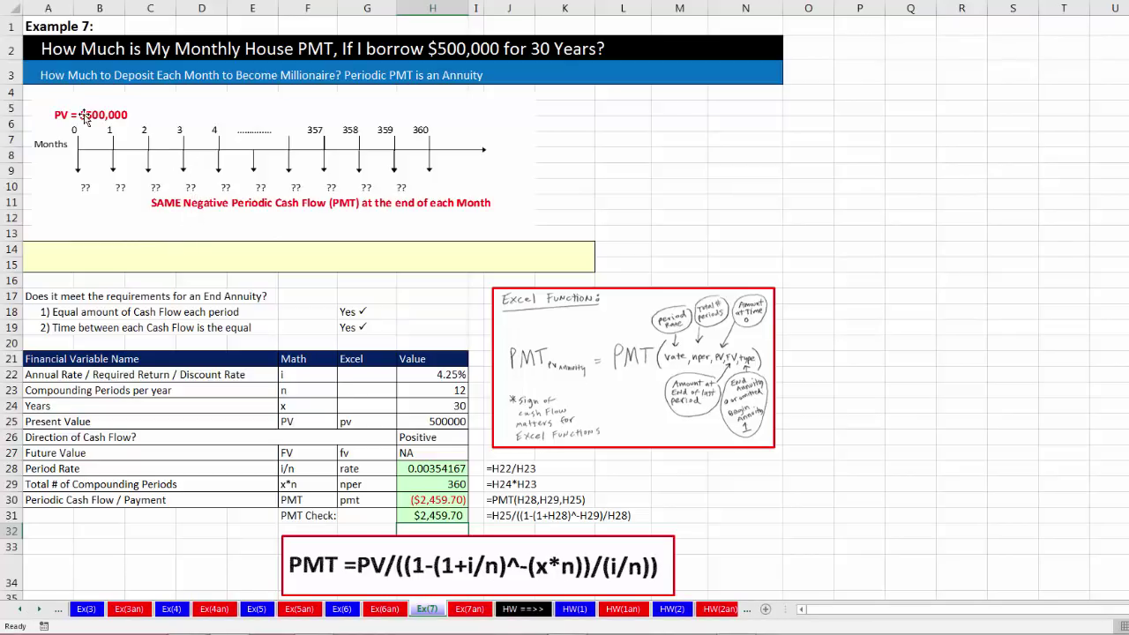
left_click(345, 611)
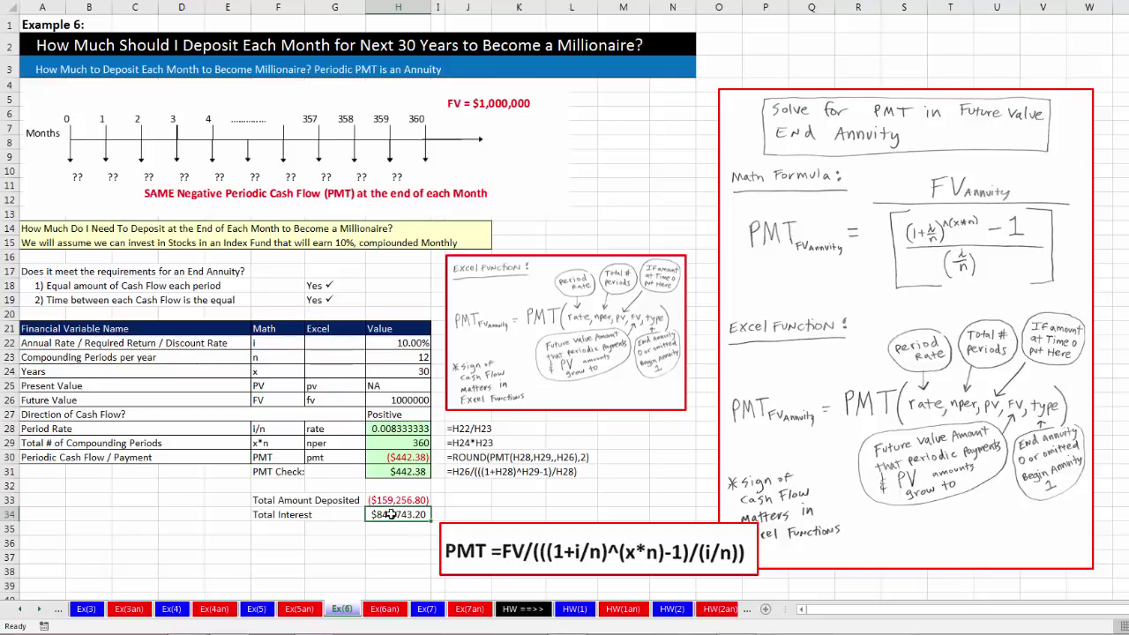
left_click(263, 611)
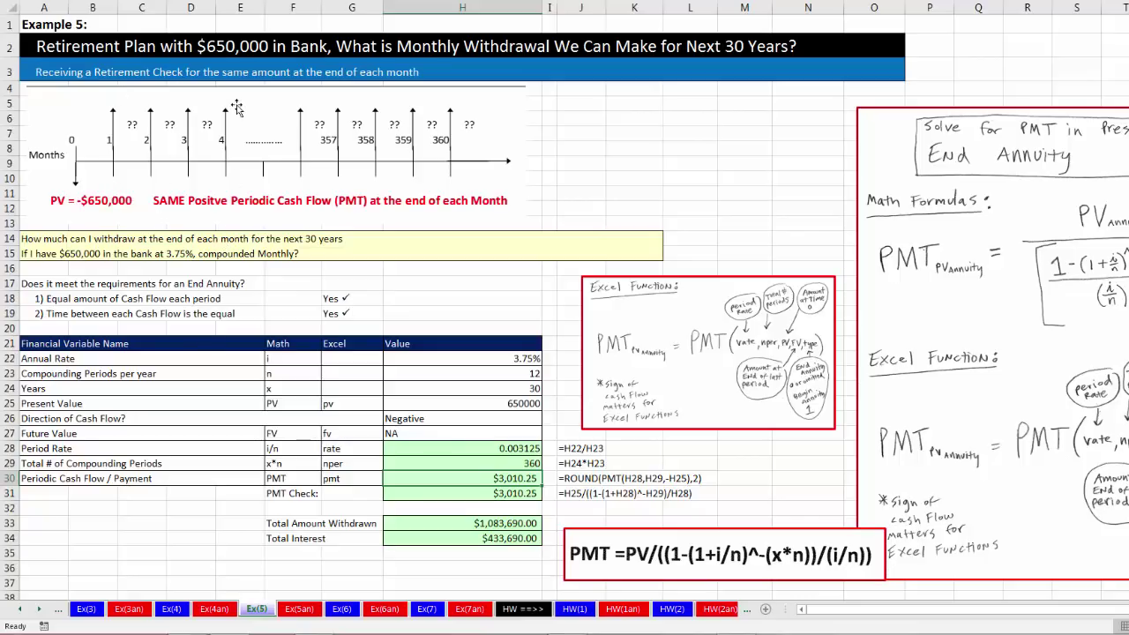
left_click(172, 608)
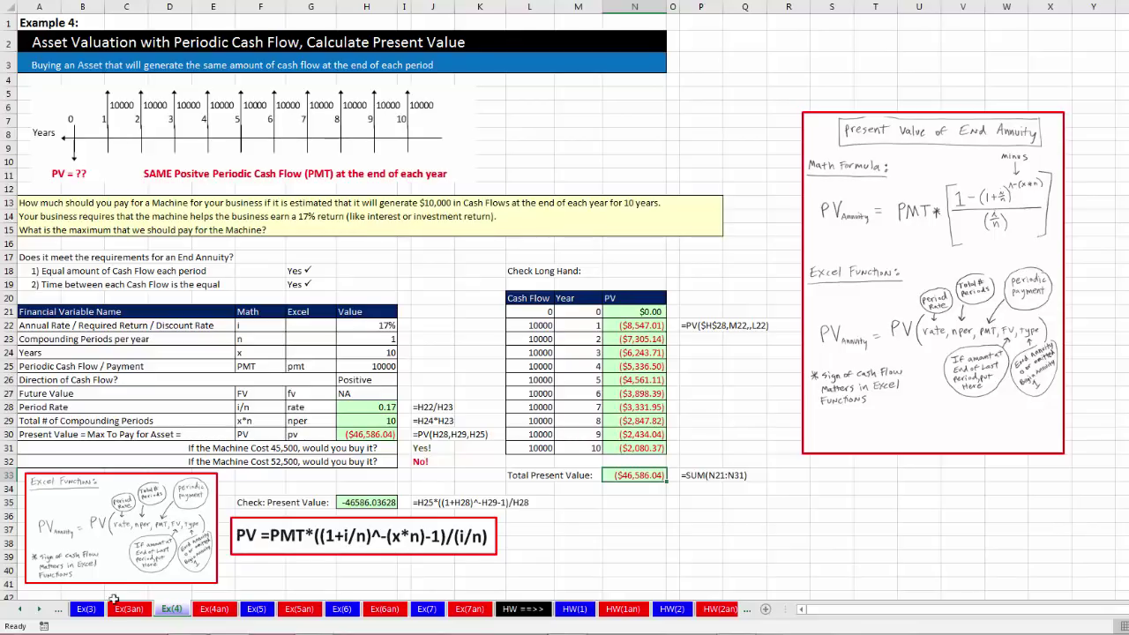
left_click(89, 610)
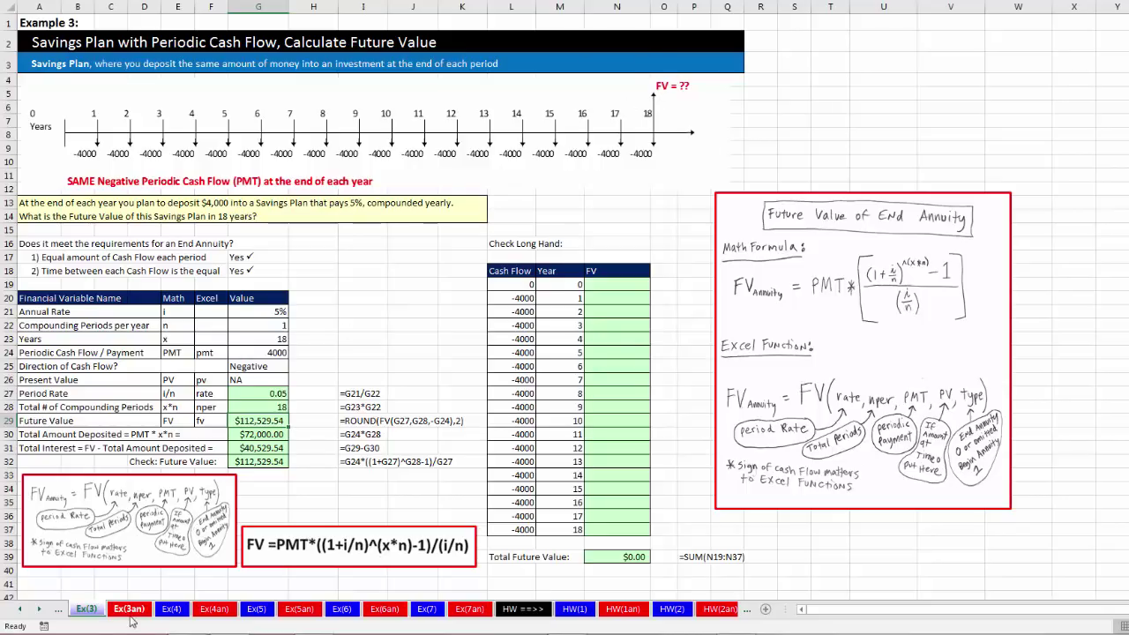
- Open the Ex(2) sheet and review the irregular future cash flows in D16:D24 of the asset valuation example
left_click(20, 611)
left_click(20, 610)
left_click(20, 610)
left_click(20, 610)
left_click(21, 610)
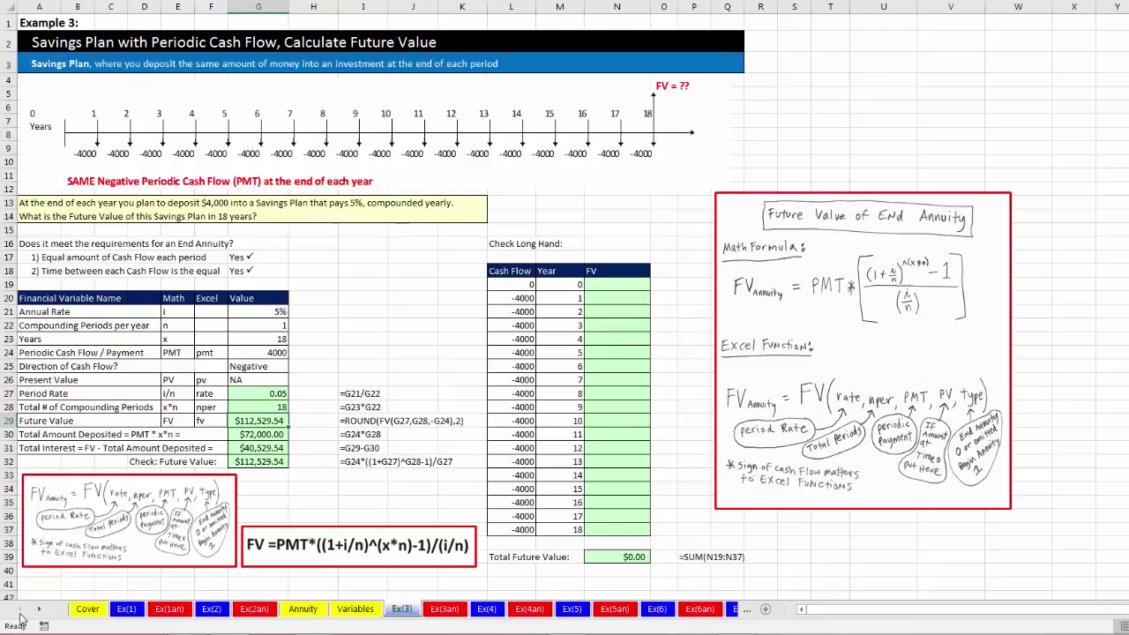
left_click(213, 610)
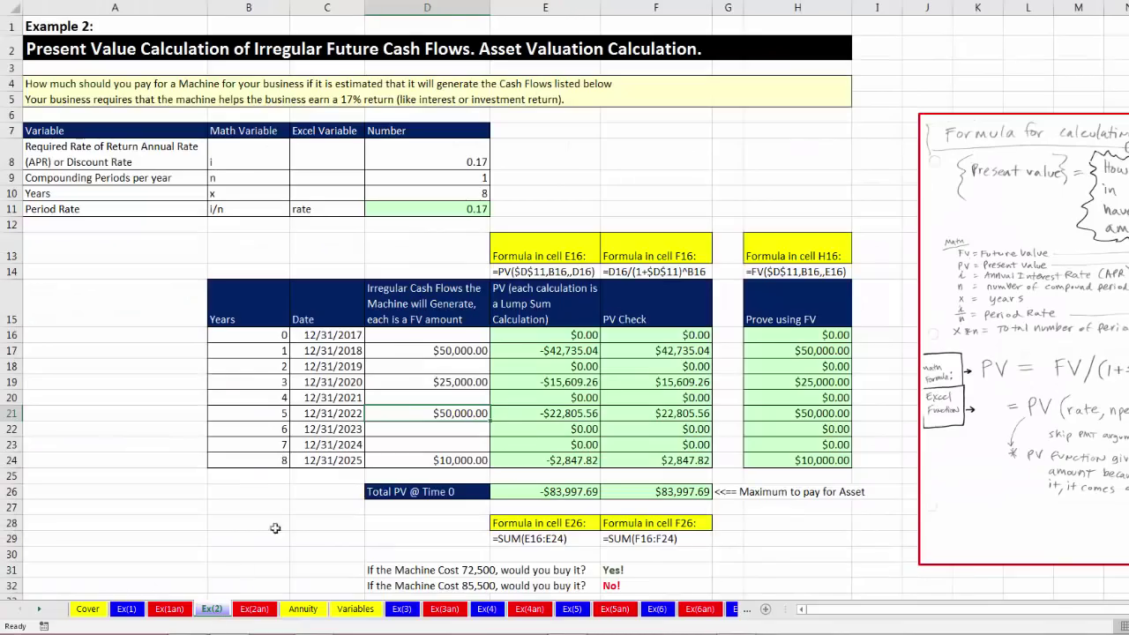
left_click_drag(452, 349, 466, 455)
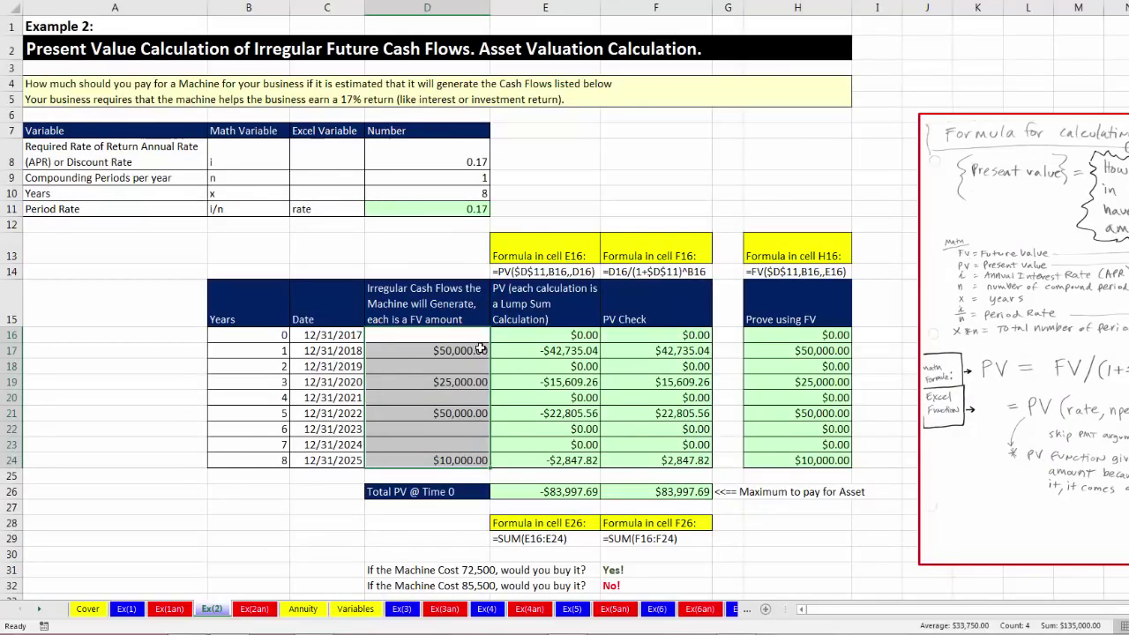
left_click(479, 351)
left_click_drag(478, 351, 477, 413)
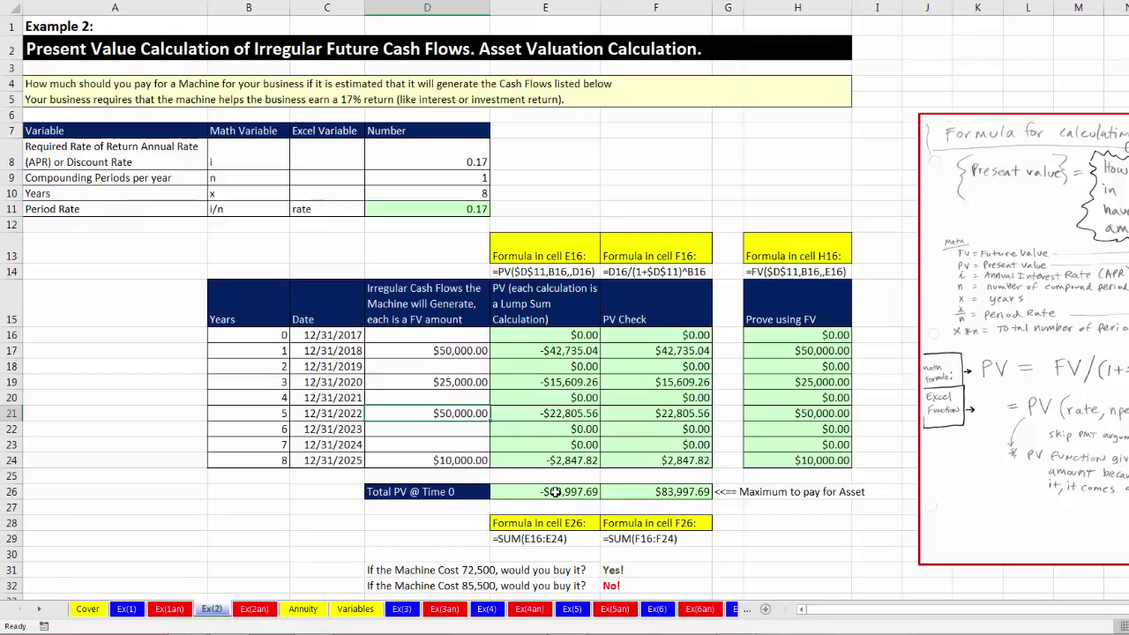
- Open the Ex(1) sheet and review the irregular deposits in D16, D19 and D22 and the Total FV in F26
left_click(127, 609)
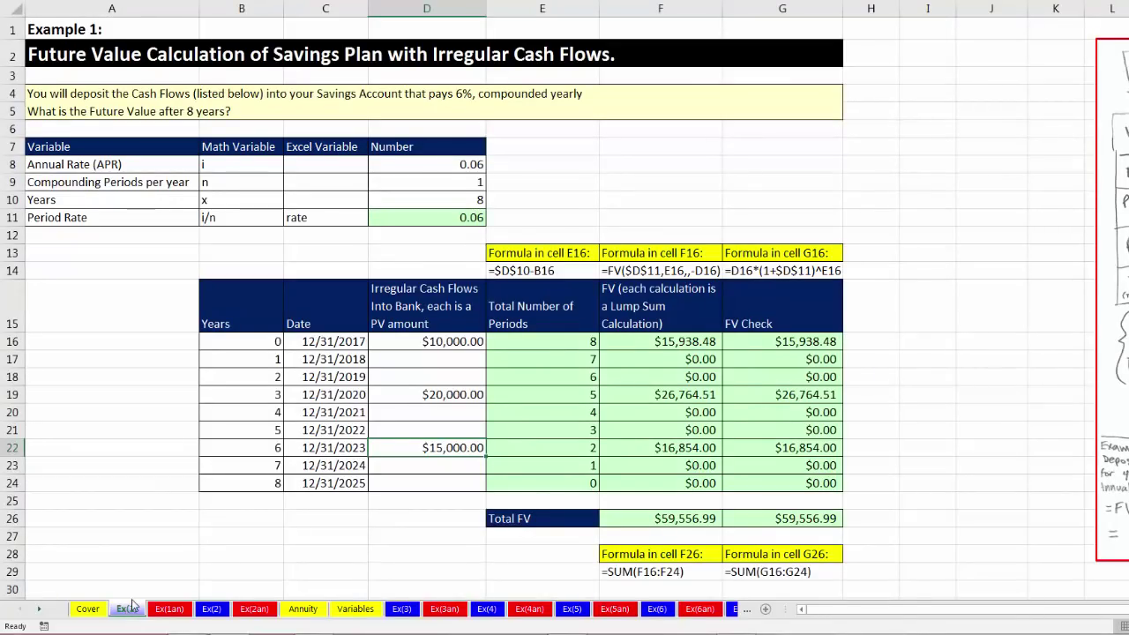
left_click(420, 343)
left_click(415, 399)
left_click(431, 450)
left_click(679, 520)
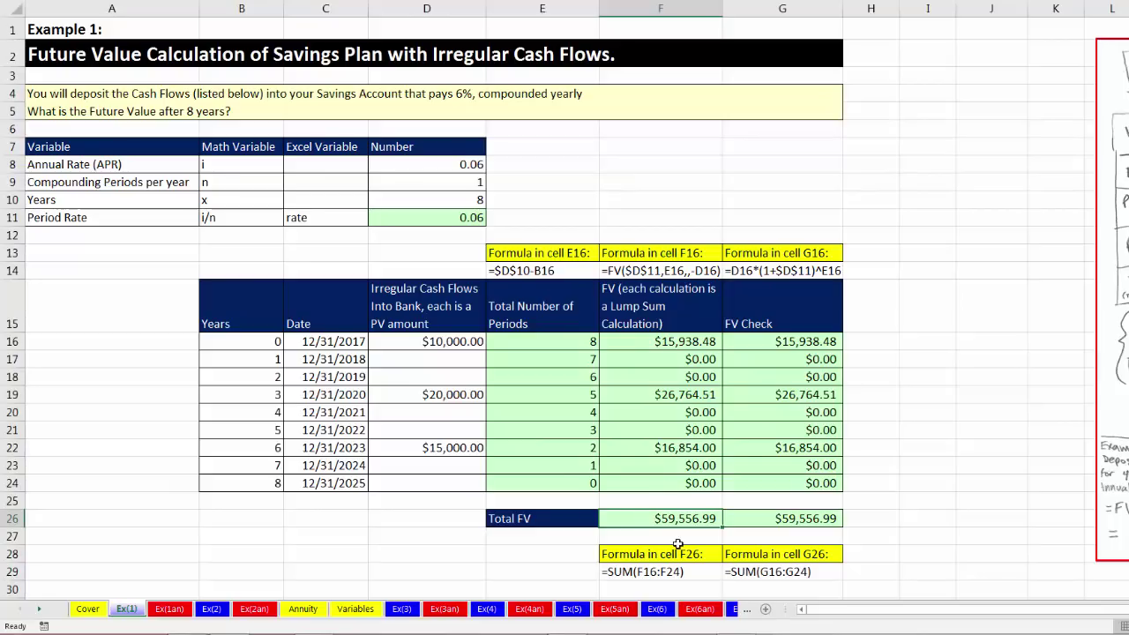